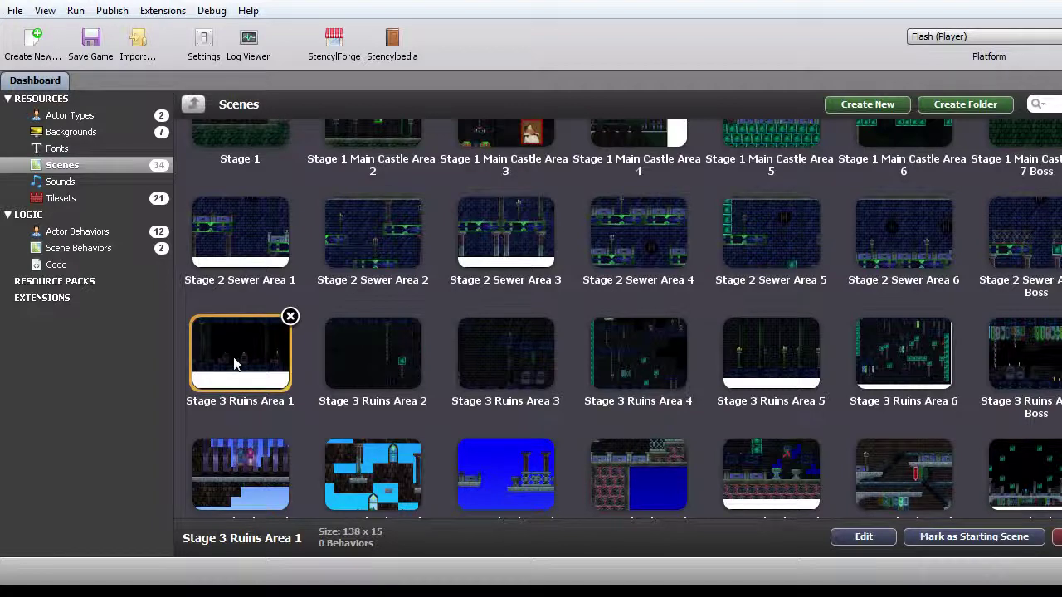
Open the Stage 3 Ruins Area 1 scene and view its full length at 25% zoom
{"action": "double_click", "coordinate": [235, 364]}
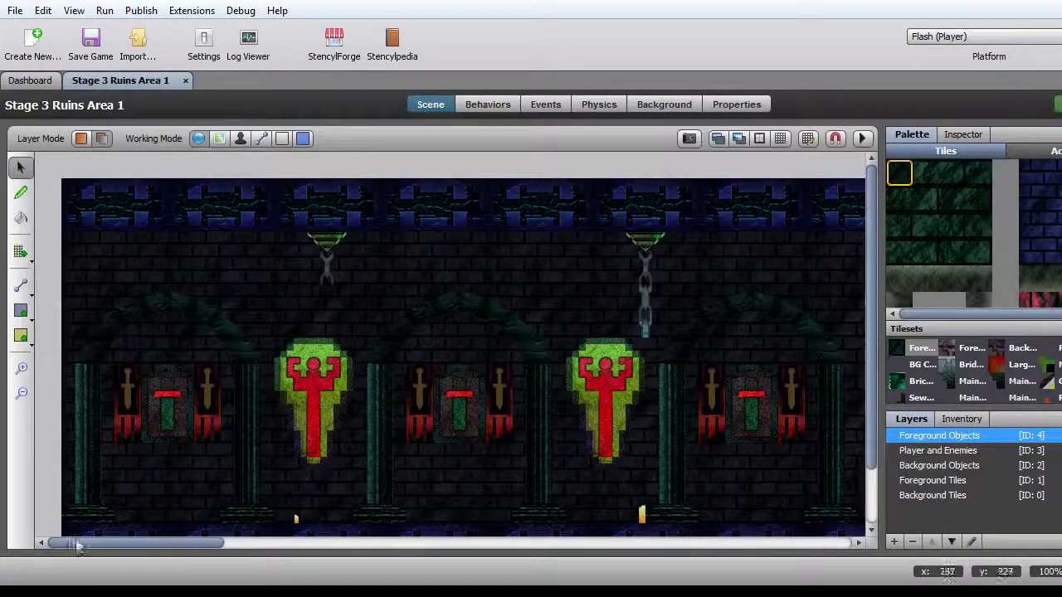
{"action": "left_click", "coordinate": [22, 369]}
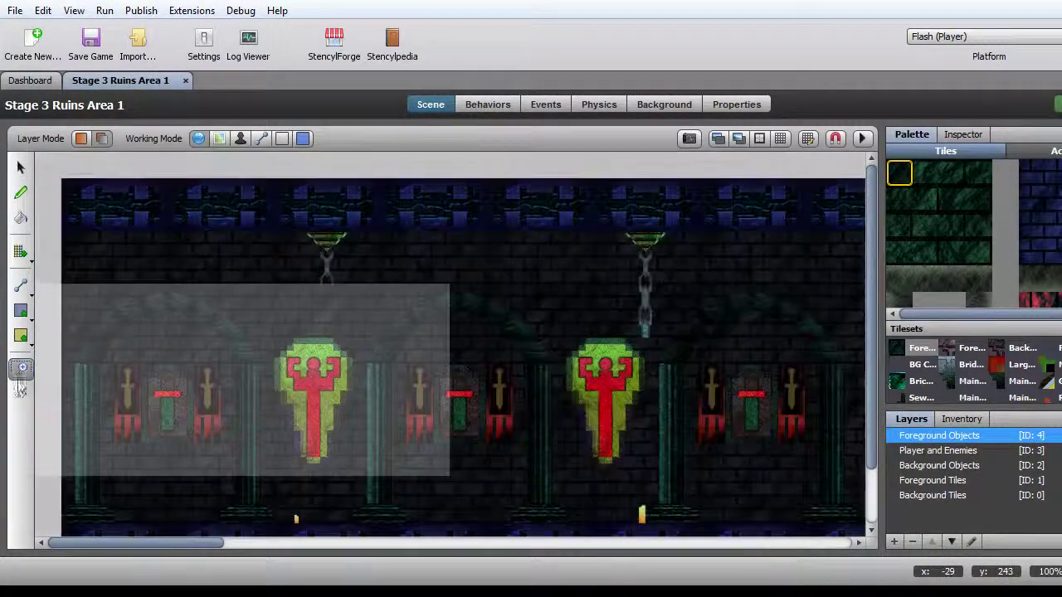
{"action": "left_click", "coordinate": [21, 391]}
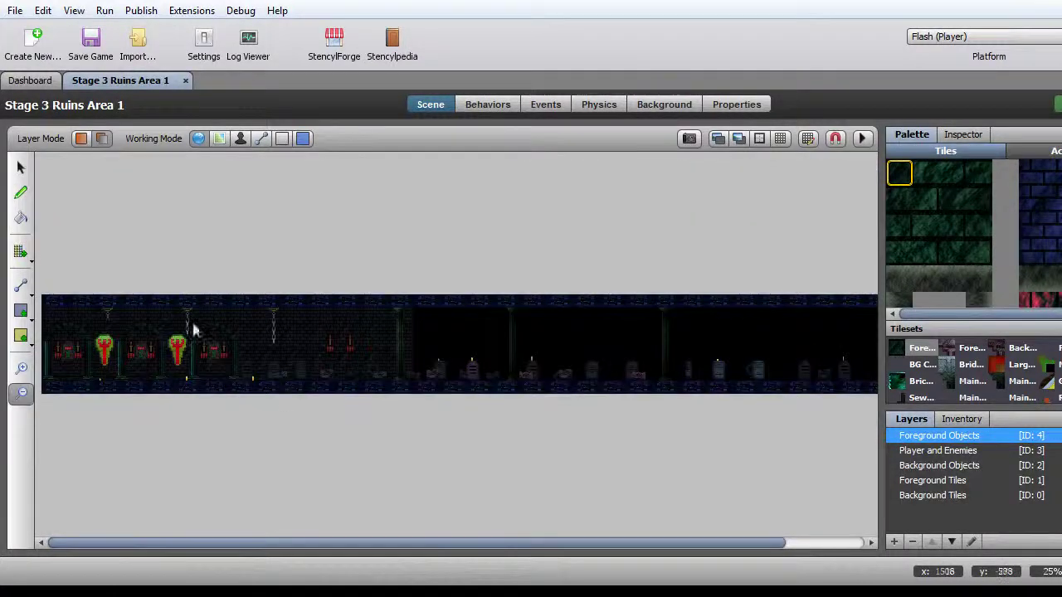
{"action": "left_click", "coordinate": [20, 166]}
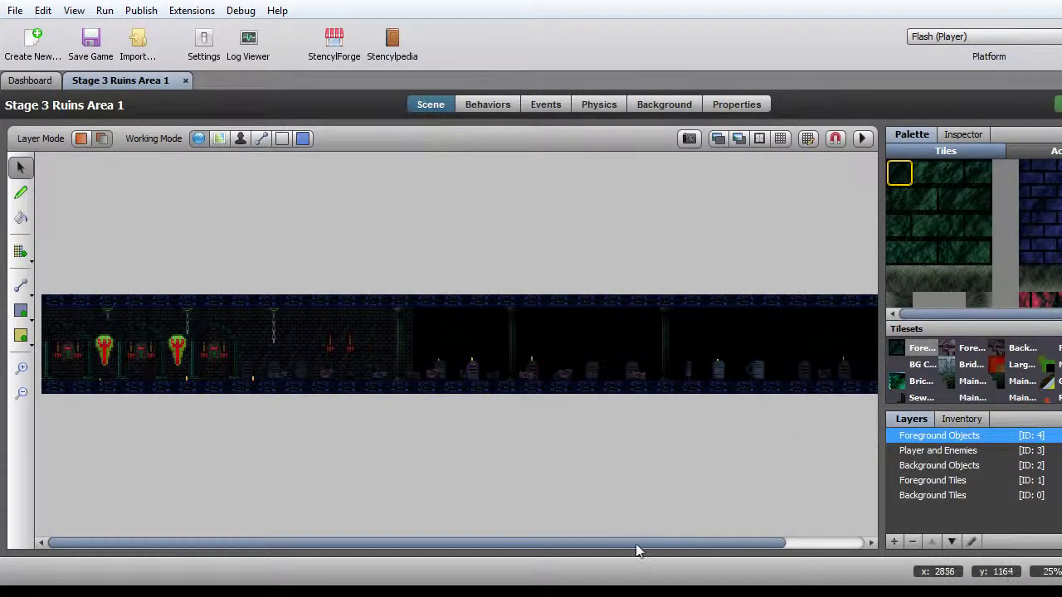
{"action": "left_click_drag", "start_coordinate": [635, 544], "coordinate": [754, 544]}
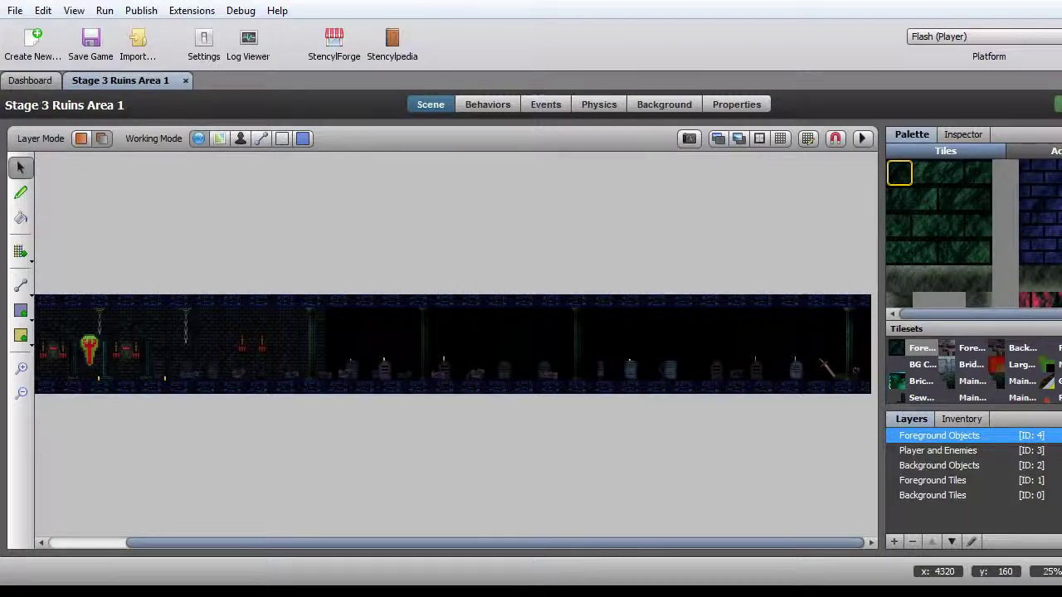
Go to the project's backgrounds and create a new background named STage 3 Area 1 BG
{"action": "left_click", "coordinate": [679, 106]}
{"action": "left_click", "coordinate": [8, 79]}
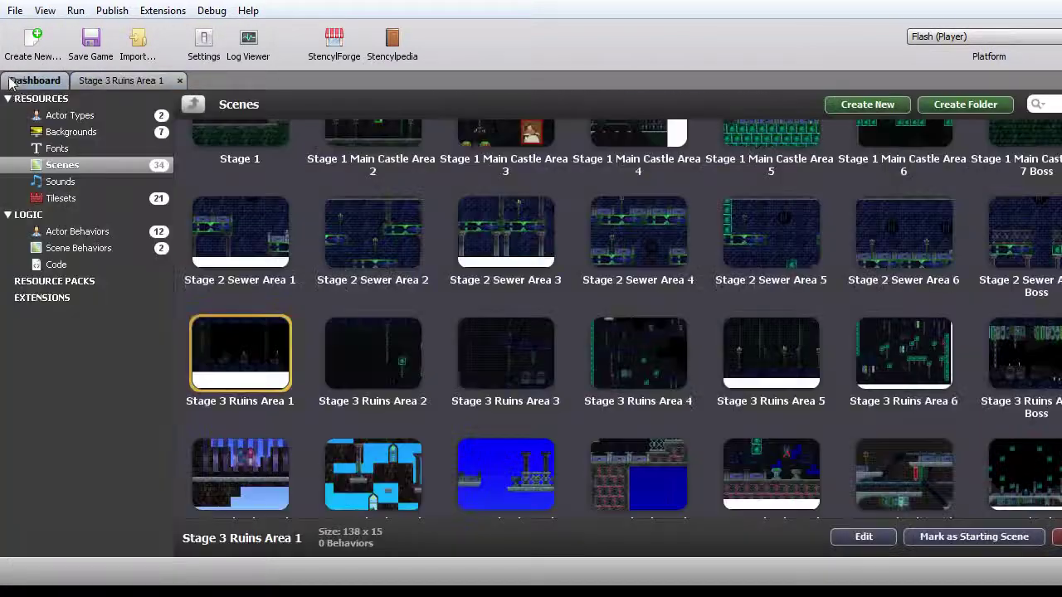
{"action": "left_click", "coordinate": [53, 135]}
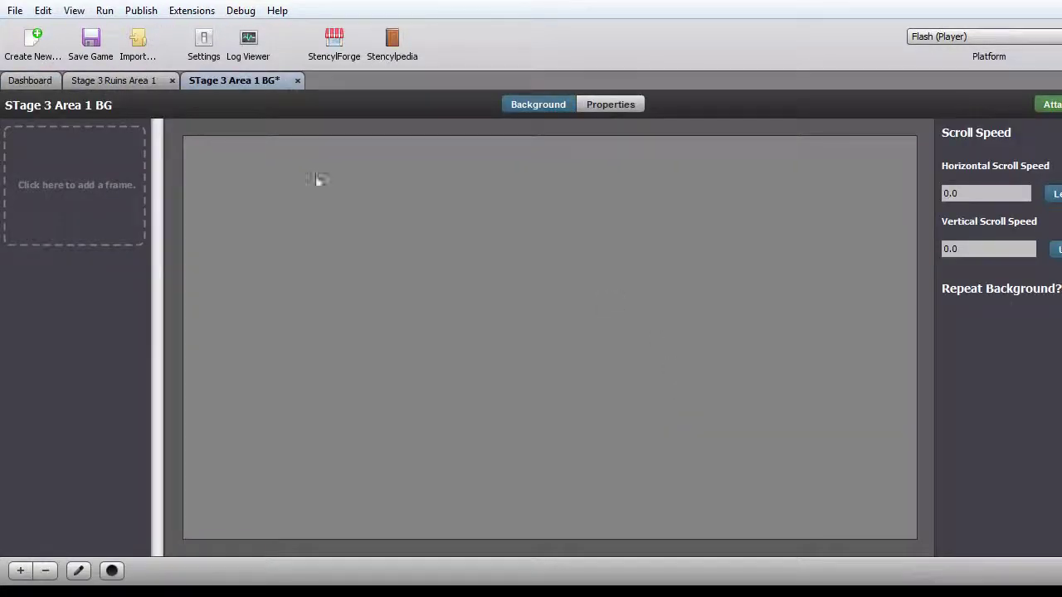
Rename the new background as Stage 3 Area 1 BG
{"action": "left_click", "coordinate": [610, 106]}
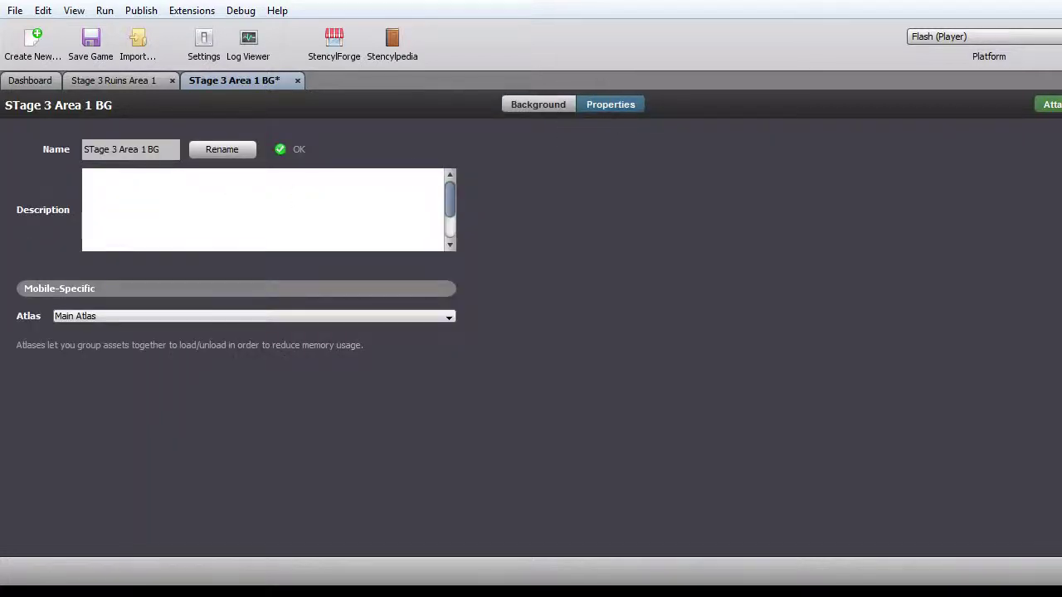
{"action": "left_click", "coordinate": [96, 147]}
{"action": "key", "text": "BackSpace"}
{"action": "type", "text": "t"}
{"action": "left_click", "coordinate": [239, 154]}
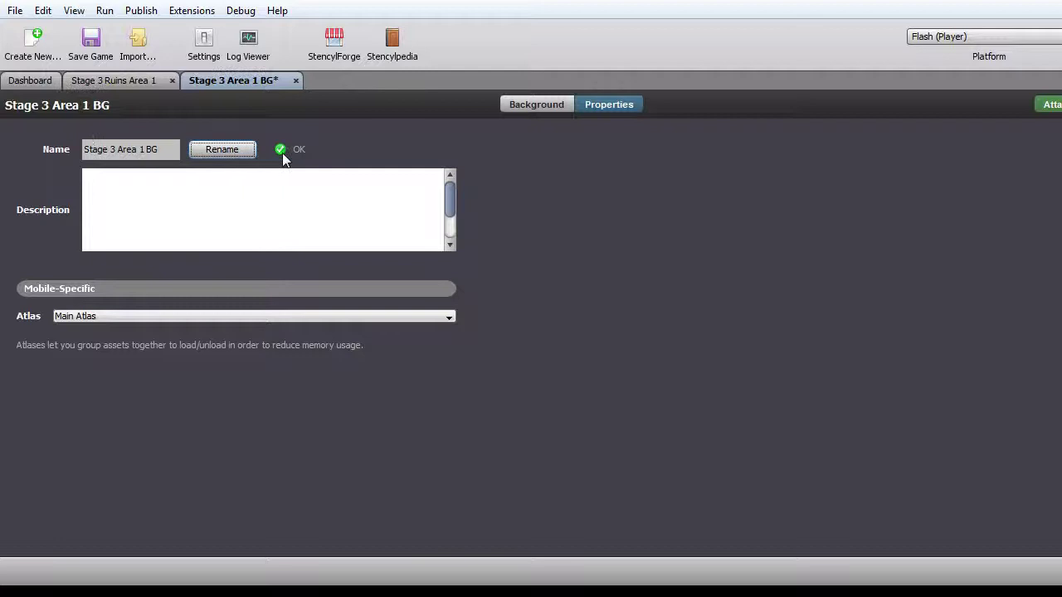
Add the dark ruins image as a frame of Stage 3 Area 1 BG and attach the background to the Stage 3 Ruins Area 1 scene
{"action": "left_click", "coordinate": [538, 104]}
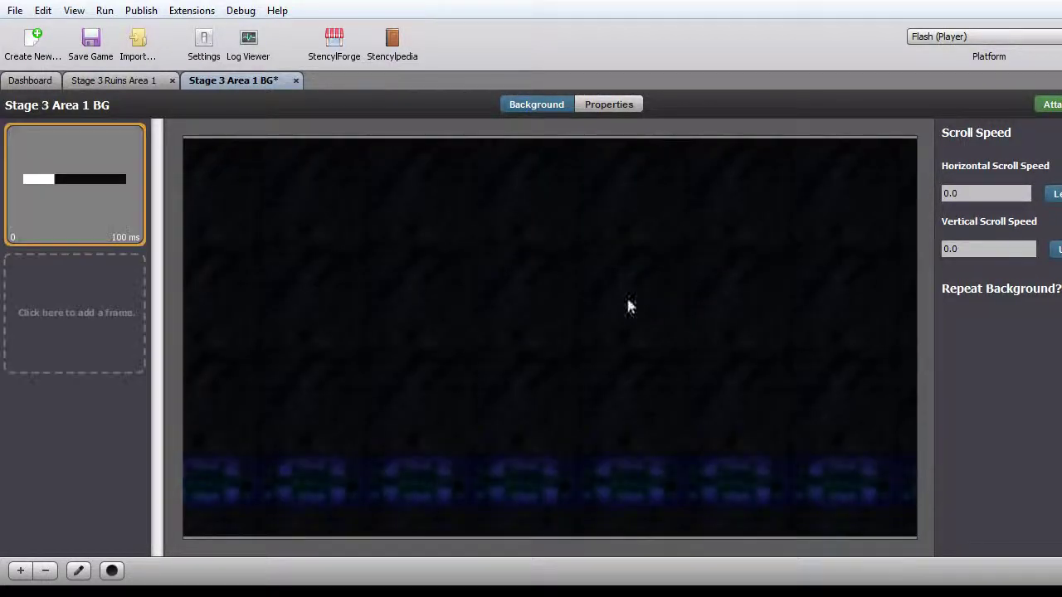
{"action": "left_click", "coordinate": [131, 80]}
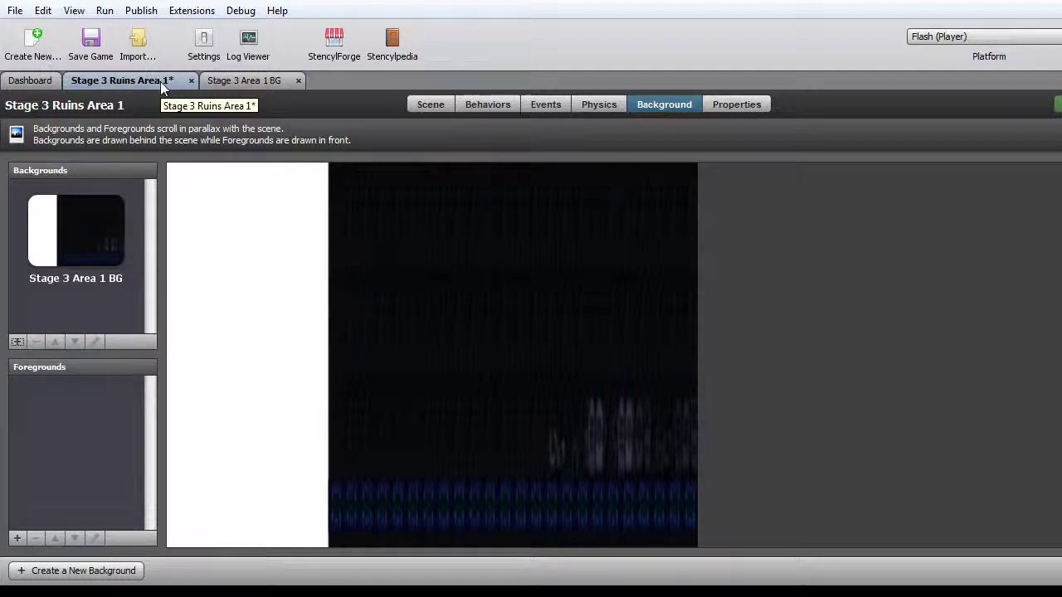
Check the attached background along the whole Stage 3 Ruins Area 1 scene and save the changes
{"action": "left_click", "coordinate": [425, 105]}
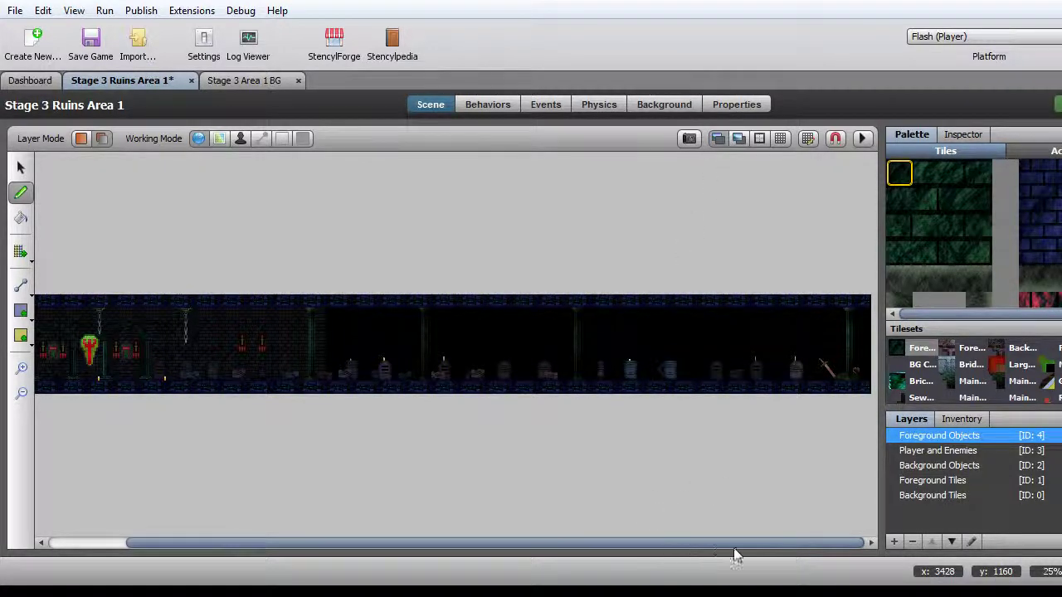
{"action": "scroll", "coordinate": [715, 544], "scroll_direction": "left", "scroll_amount": 1}
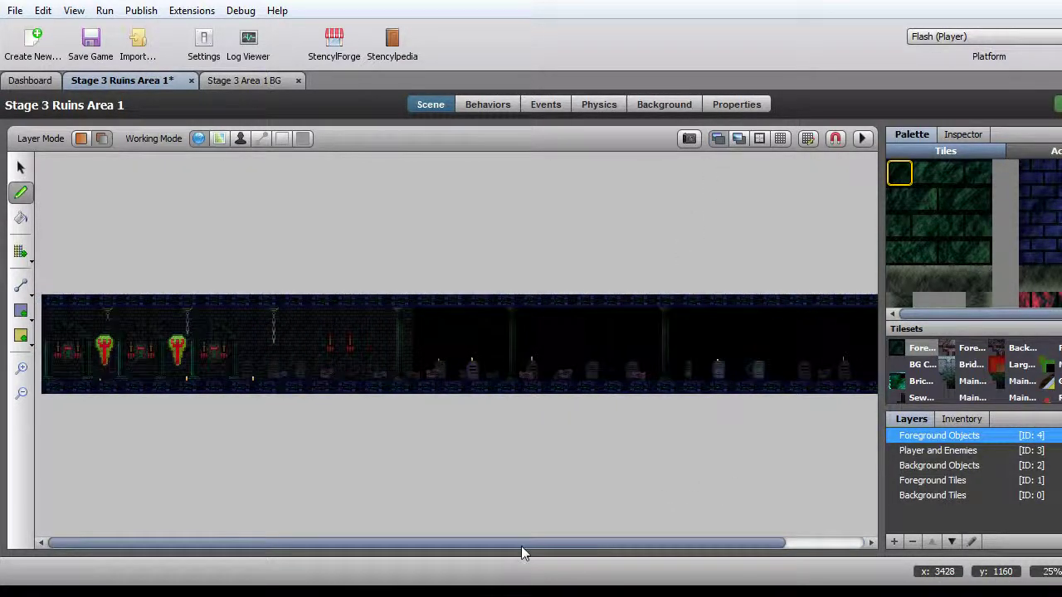
{"action": "scroll", "coordinate": [720, 545], "scroll_direction": "right", "scroll_amount": 2}
{"action": "key", "text": "ctrl+s"}
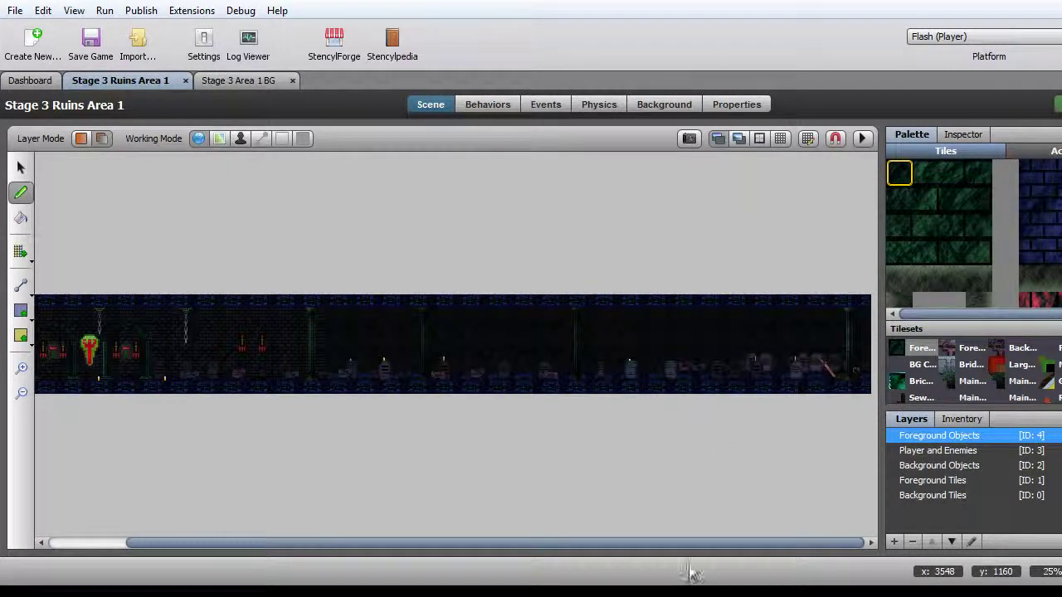
Inspect the background behind the gravestones toward the scene's right end at 75% zoom
{"action": "left_click", "coordinate": [21, 368]}
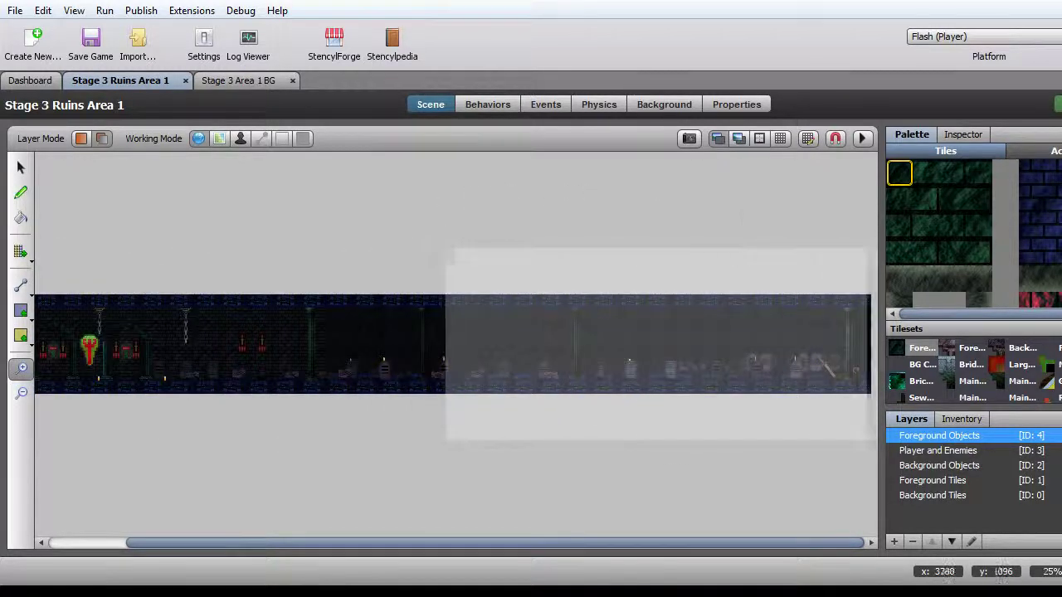
{"action": "left_click", "coordinate": [587, 386]}
{"action": "left_click", "coordinate": [587, 386]}
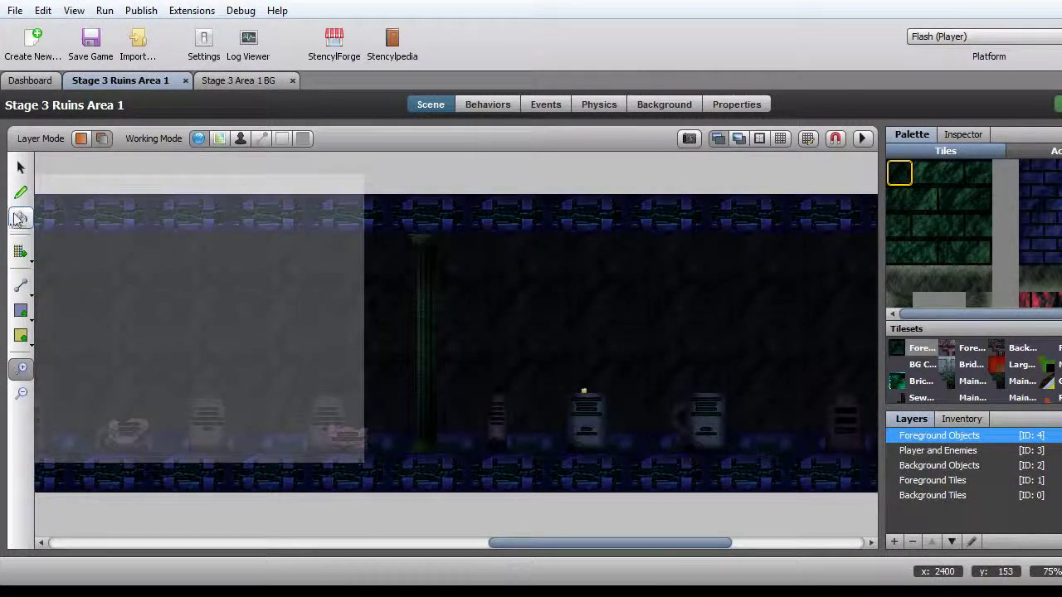
{"action": "left_click", "coordinate": [21, 168]}
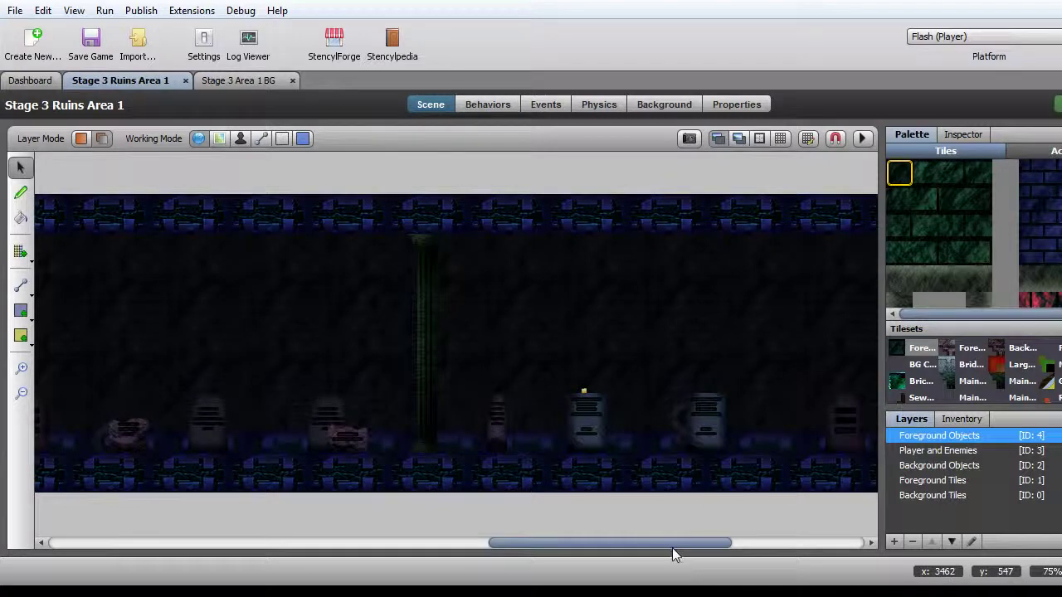
{"action": "left_click_drag", "start_coordinate": [673, 550], "coordinate": [754, 551]}
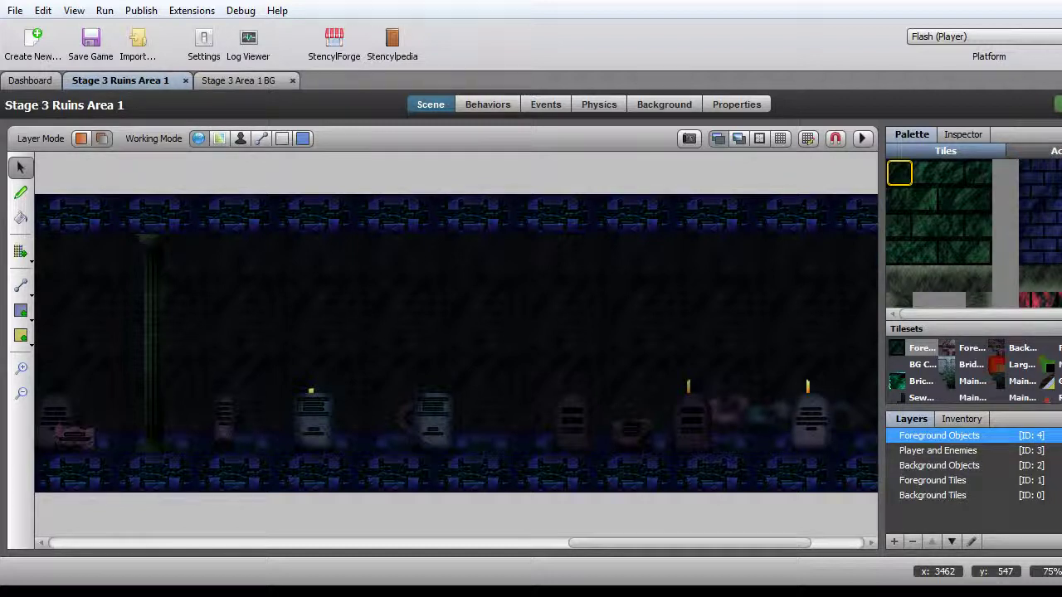
Update the Stage 3 Area 1 BG frame with more blurred gravestones, save it, and check the scene's right end
{"action": "left_click", "coordinate": [249, 81]}
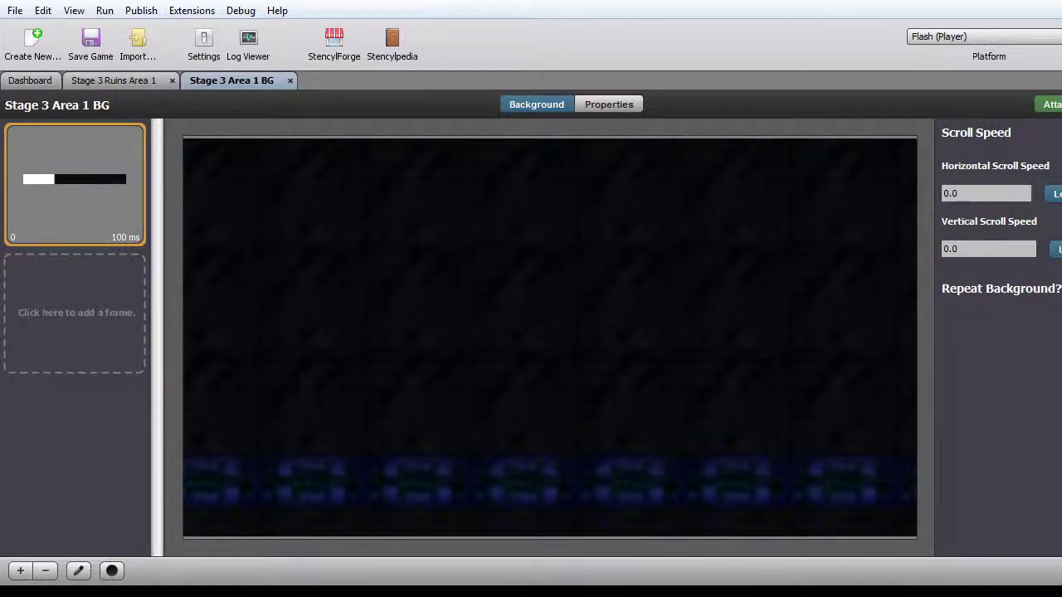
{"action": "left_click", "coordinate": [83, 81]}
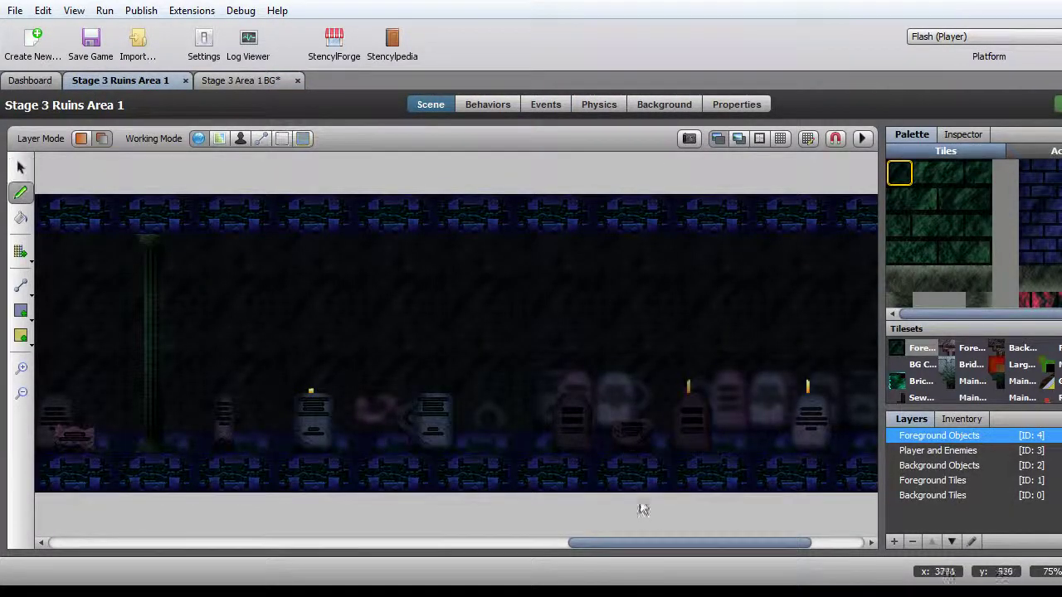
{"action": "mouse_move", "coordinate": [678, 545]}
{"action": "left_mouse_down"}
{"action": "mouse_move", "coordinate": [768, 550]}
{"action": "mouse_move", "coordinate": [602, 545]}
{"action": "mouse_move", "coordinate": [806, 531]}
{"action": "left_mouse_up"}
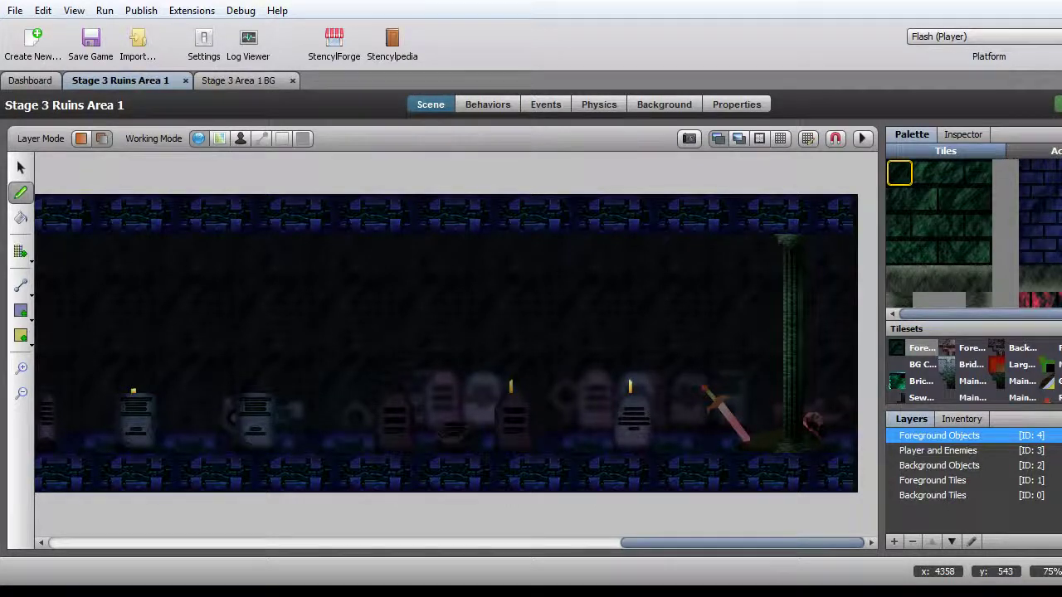
{"action": "left_click", "coordinate": [20, 167]}
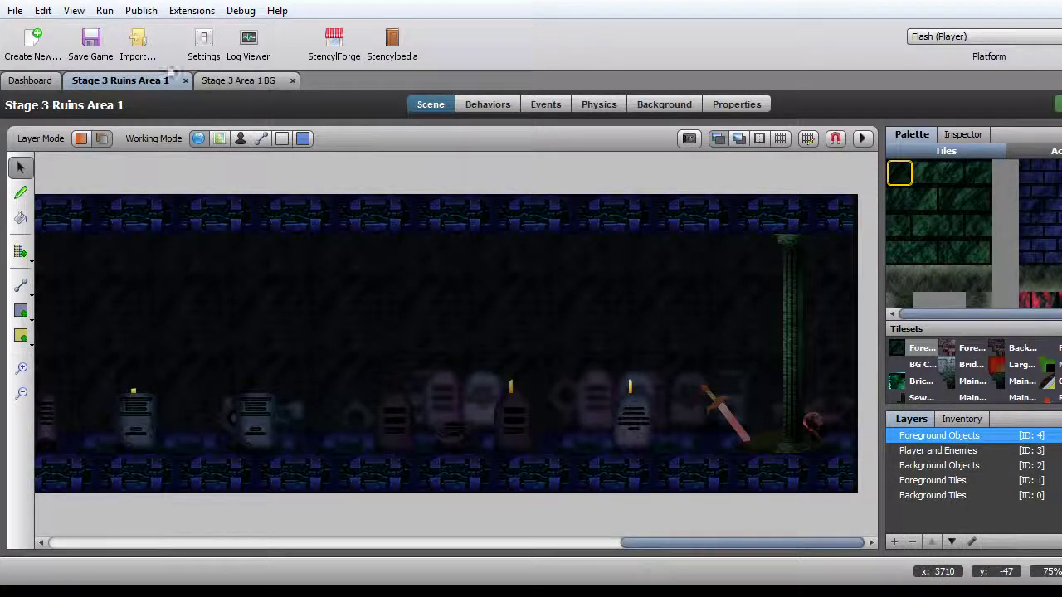
Update the background frame with its revised gravestone arrangement, save it, and check it at the right end of the scene
{"action": "left_click", "coordinate": [220, 82]}
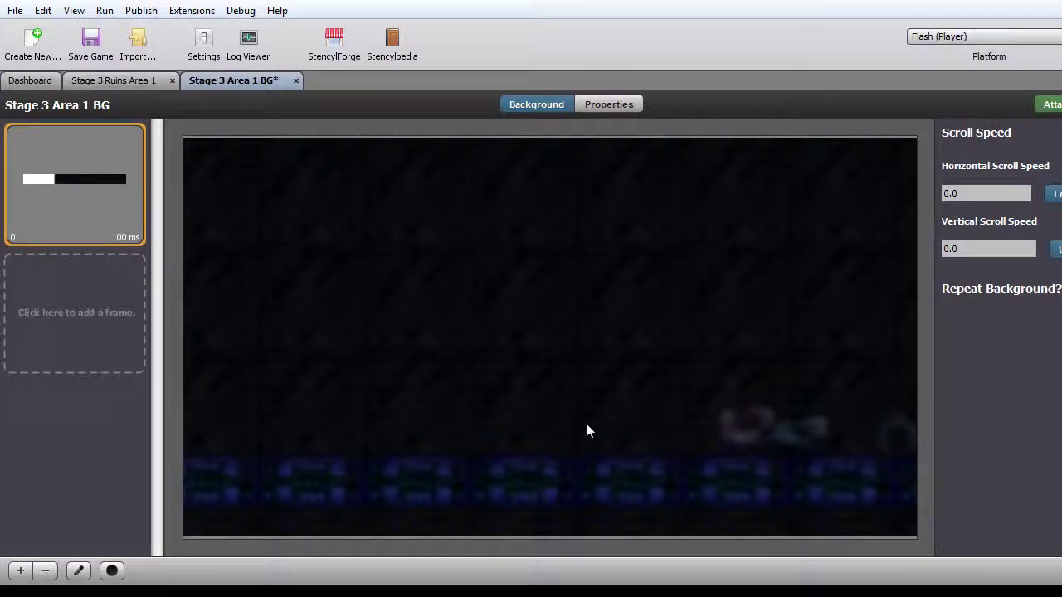
{"action": "left_click", "coordinate": [118, 83]}
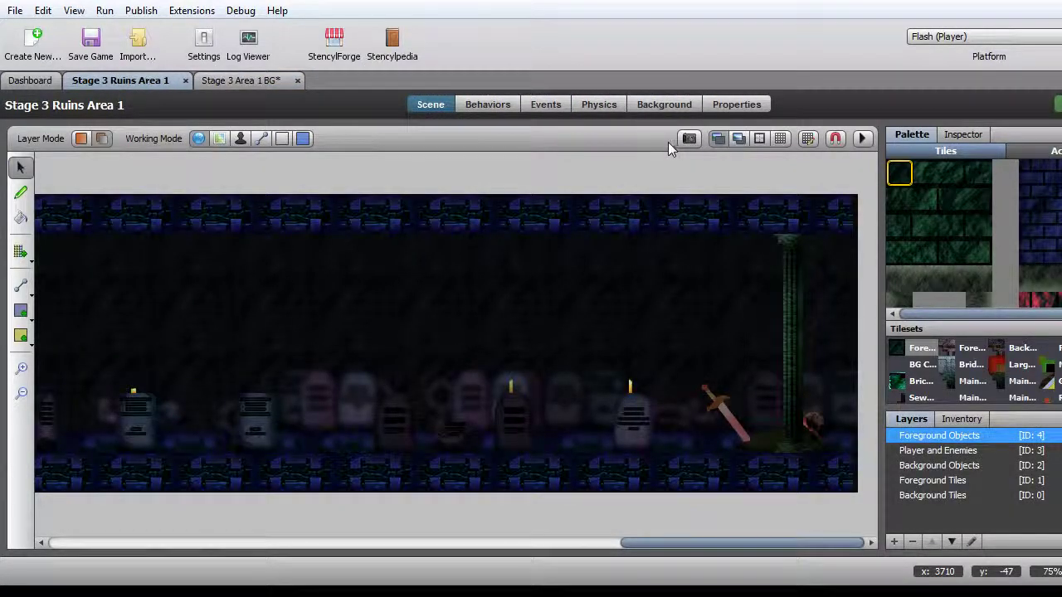
{"action": "key", "text": "b"}
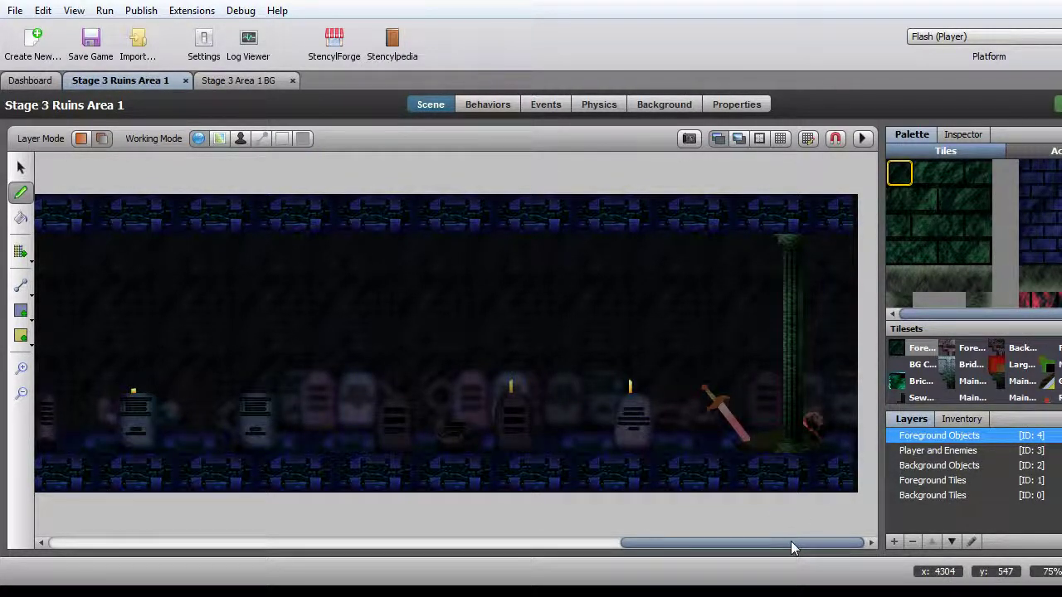
{"action": "mouse_move", "coordinate": [791, 542]}
{"action": "left_mouse_down"}
{"action": "mouse_move", "coordinate": [346, 542]}
{"action": "mouse_move", "coordinate": [808, 543]}
{"action": "mouse_move", "coordinate": [672, 543]}
{"action": "mouse_move", "coordinate": [796, 543]}
{"action": "left_mouse_up"}
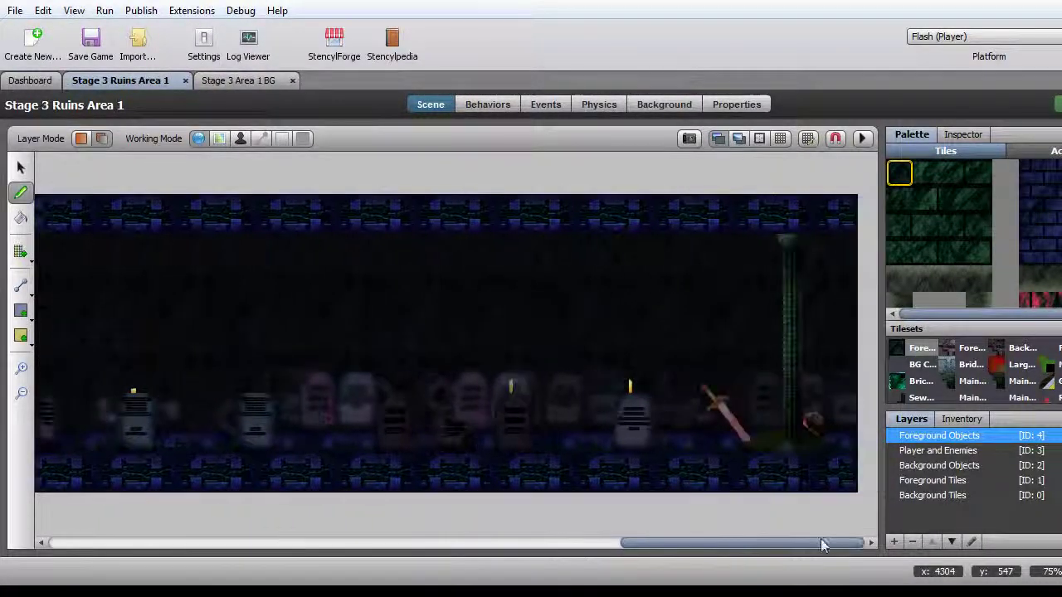
Review the Stage 3 Area 1 BG frame and inspect the background in the scene around the next pillar to the left
{"action": "left_click", "coordinate": [242, 81]}
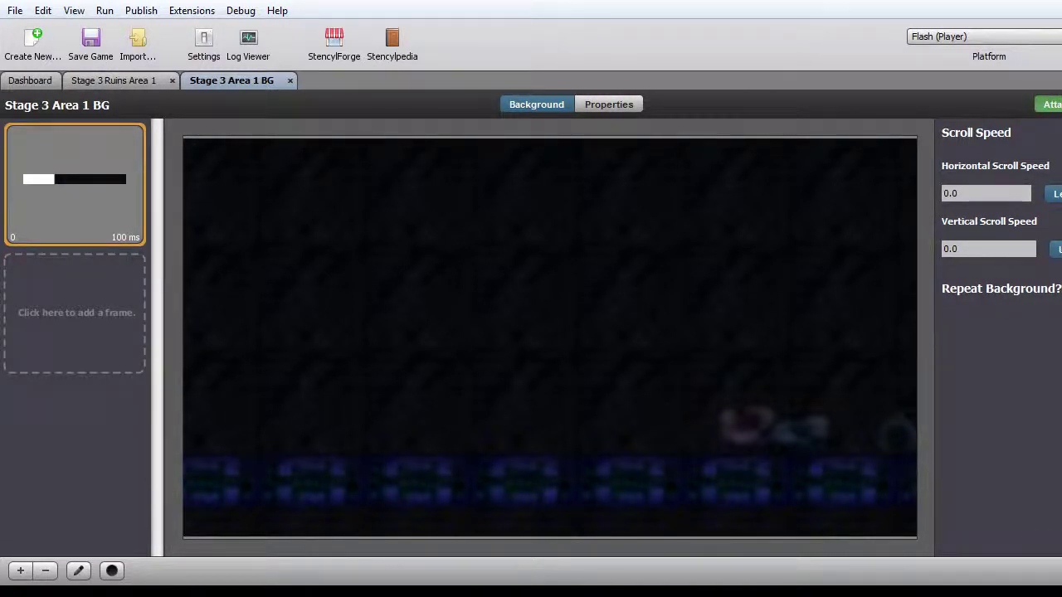
{"action": "left_click", "coordinate": [114, 80]}
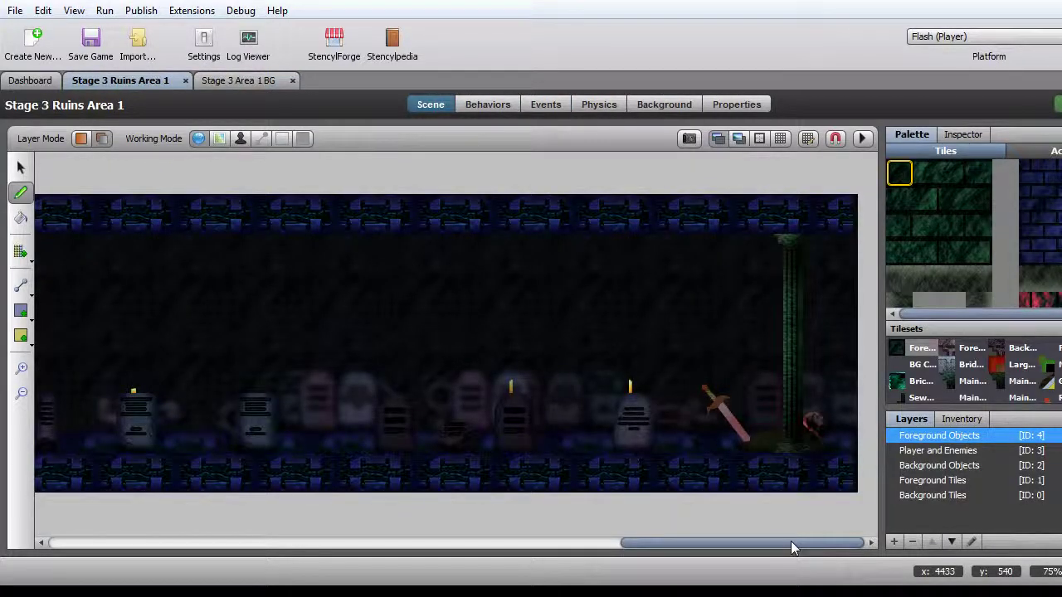
{"action": "left_click_drag", "start_coordinate": [791, 543], "coordinate": [659, 542]}
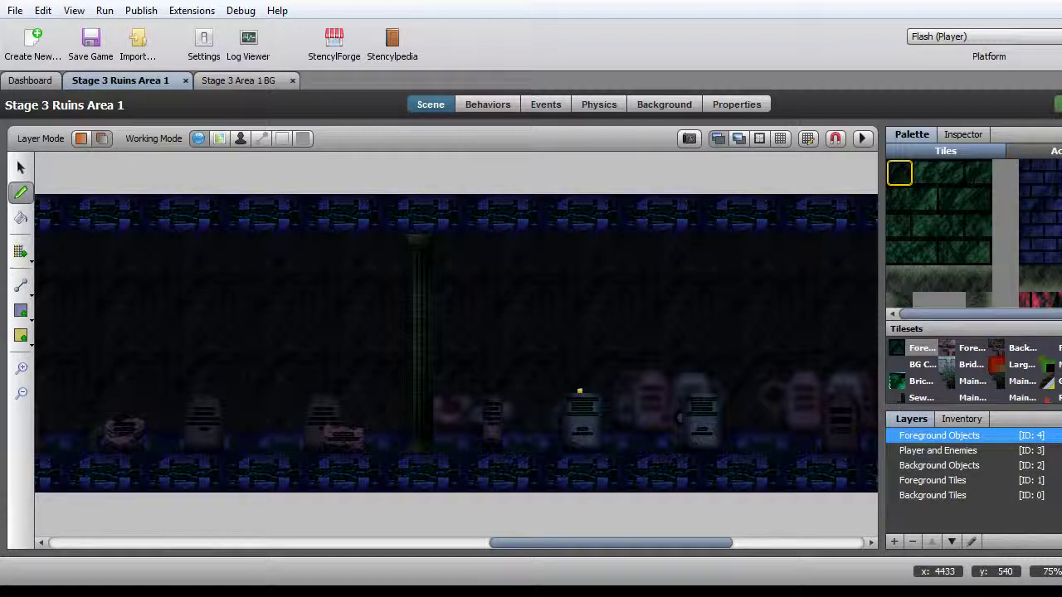
Update the background frame with blurred green pillars, save it, and check them through the middle of the scene
{"action": "left_click", "coordinate": [254, 79]}
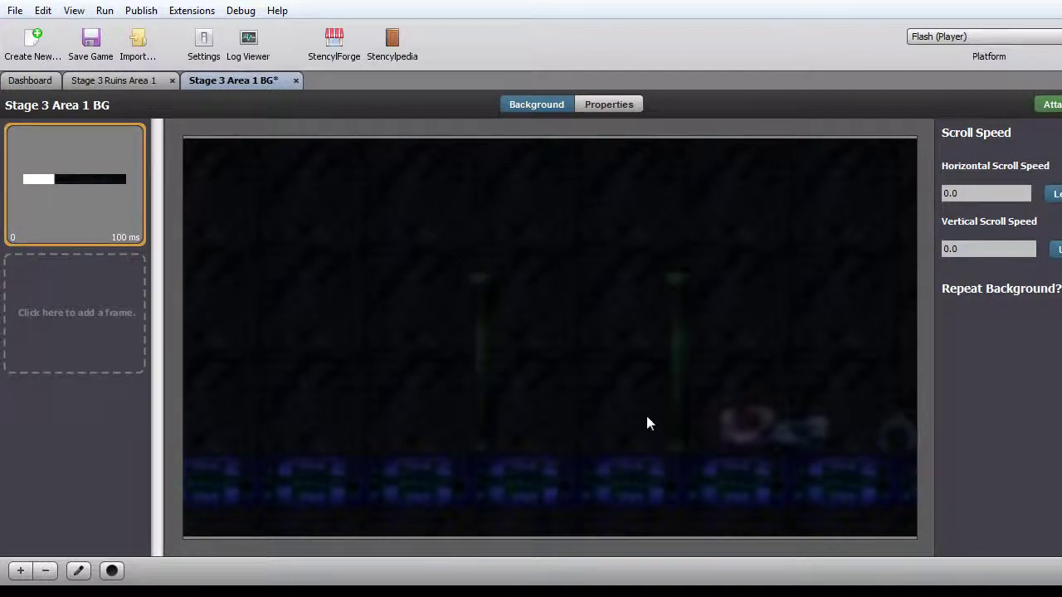
{"action": "left_click", "coordinate": [106, 79]}
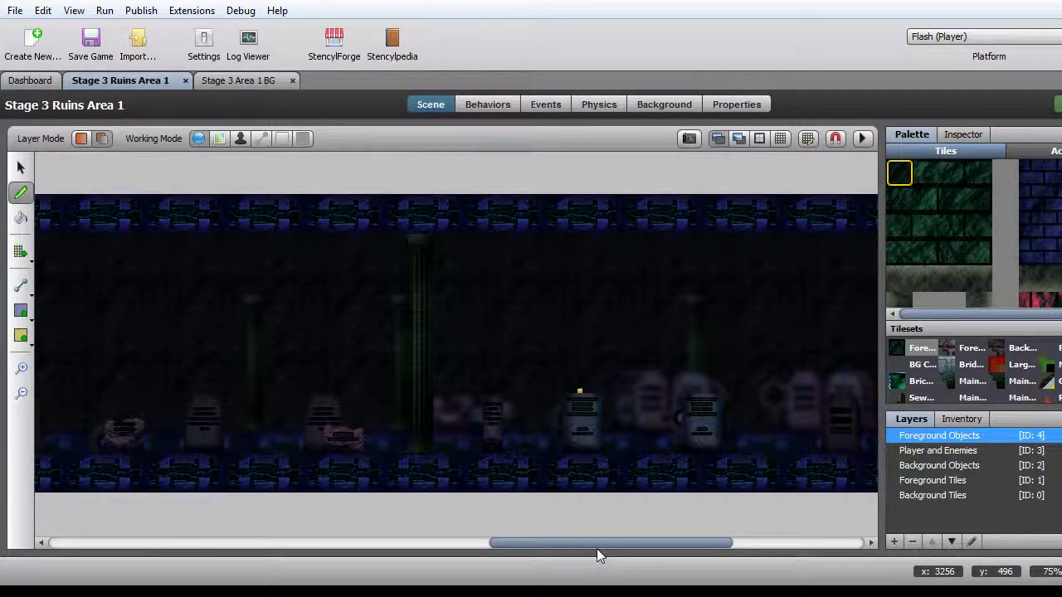
{"action": "left_click_drag", "start_coordinate": [598, 545], "coordinate": [492, 550]}
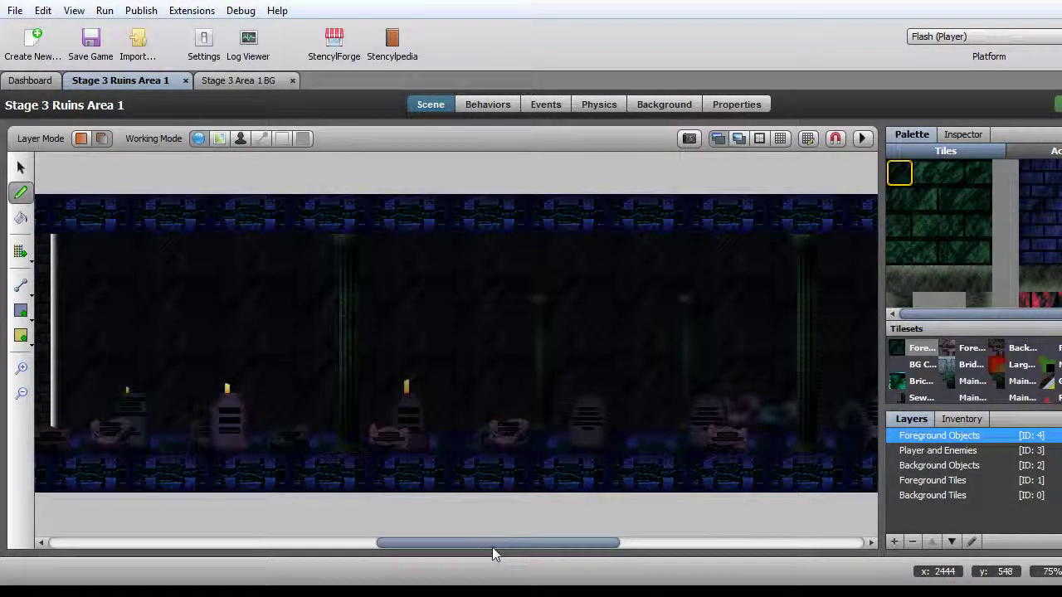
{"action": "mouse_move", "coordinate": [492, 547]}
{"action": "left_mouse_down"}
{"action": "mouse_move", "coordinate": [507, 546]}
{"action": "mouse_move", "coordinate": [477, 547]}
{"action": "left_mouse_up"}
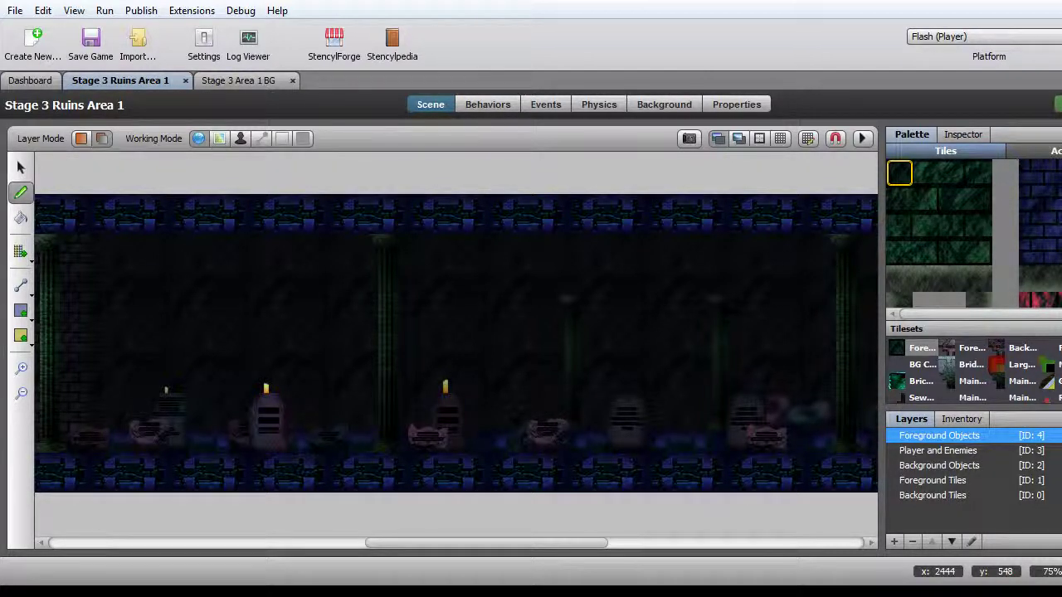
Update the Stage 3 Area 1 BG frame with its revised artwork, save it, and check it across the Ruins Area 1 scene
{"action": "left_click", "coordinate": [229, 80]}
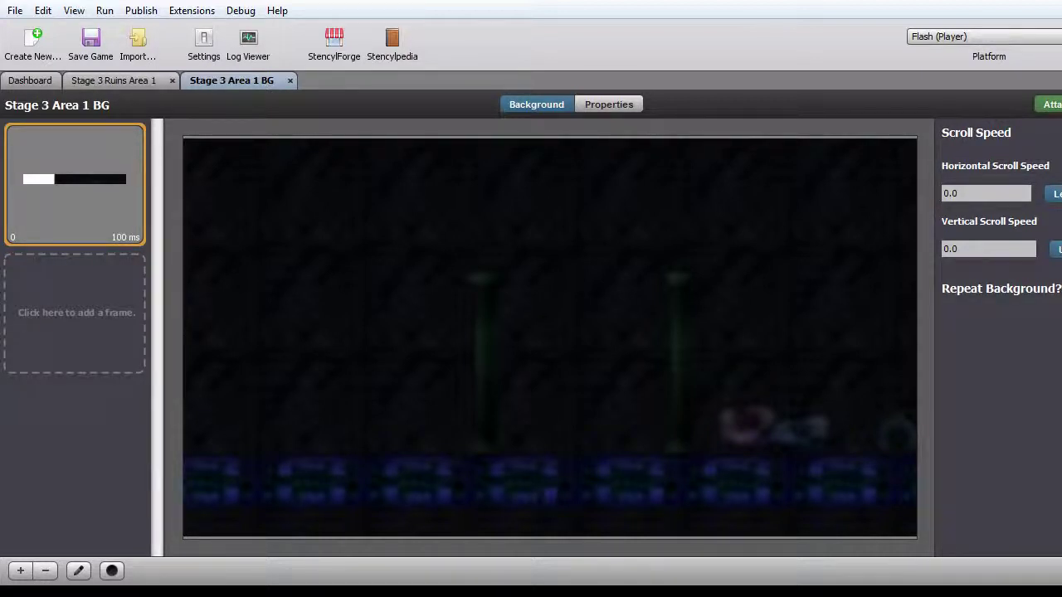
{"action": "left_click", "coordinate": [85, 82]}
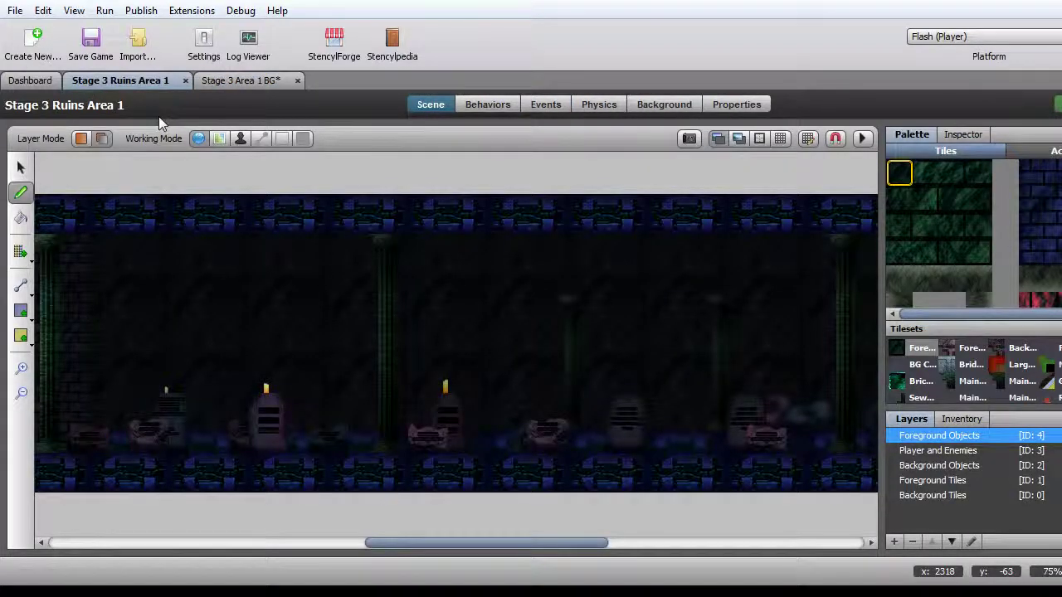
{"action": "key", "text": "ctrl+s"}
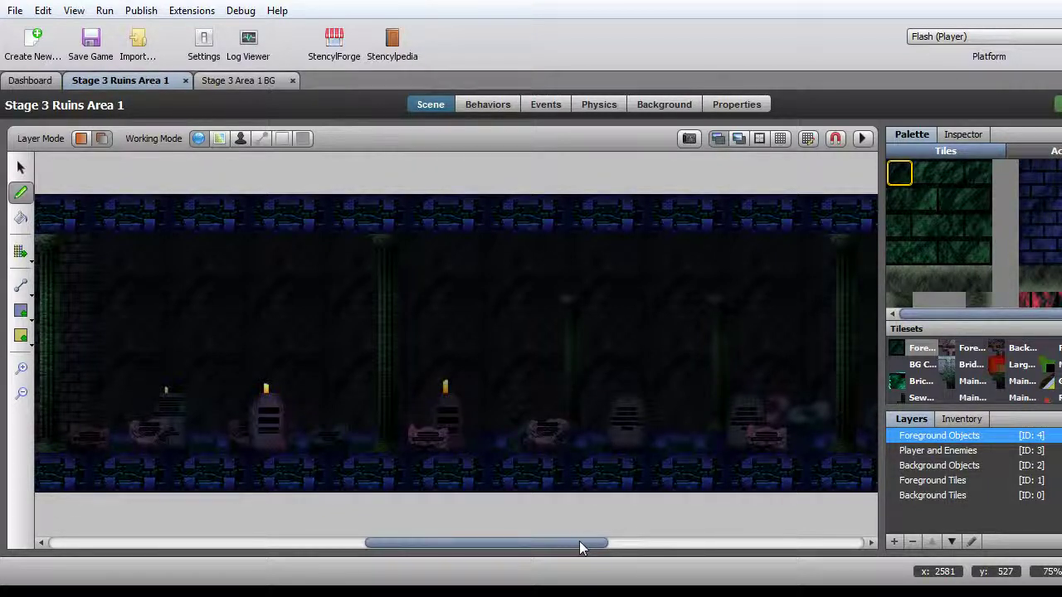
{"action": "left_click", "coordinate": [21, 168]}
{"action": "left_click_drag", "start_coordinate": [586, 544], "coordinate": [831, 561]}
{"action": "left_click_drag", "start_coordinate": [787, 562], "coordinate": [480, 560]}
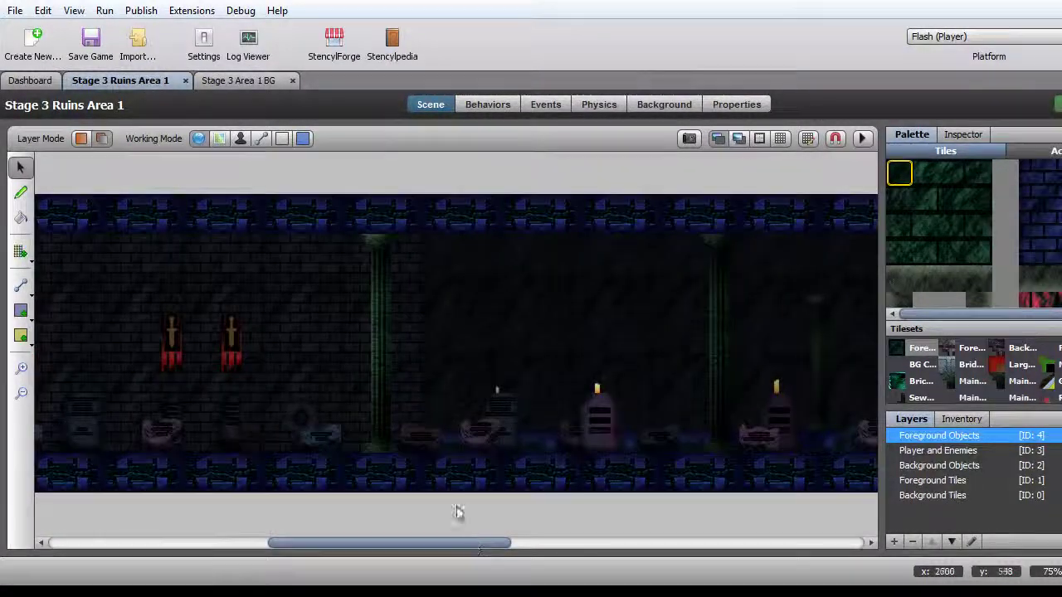
Close the Stage 3 Area 1 BG background and Ruins Area 1 scene, and open the Stage 3 Ruins Area 2 scene
{"action": "left_click", "coordinate": [292, 81]}
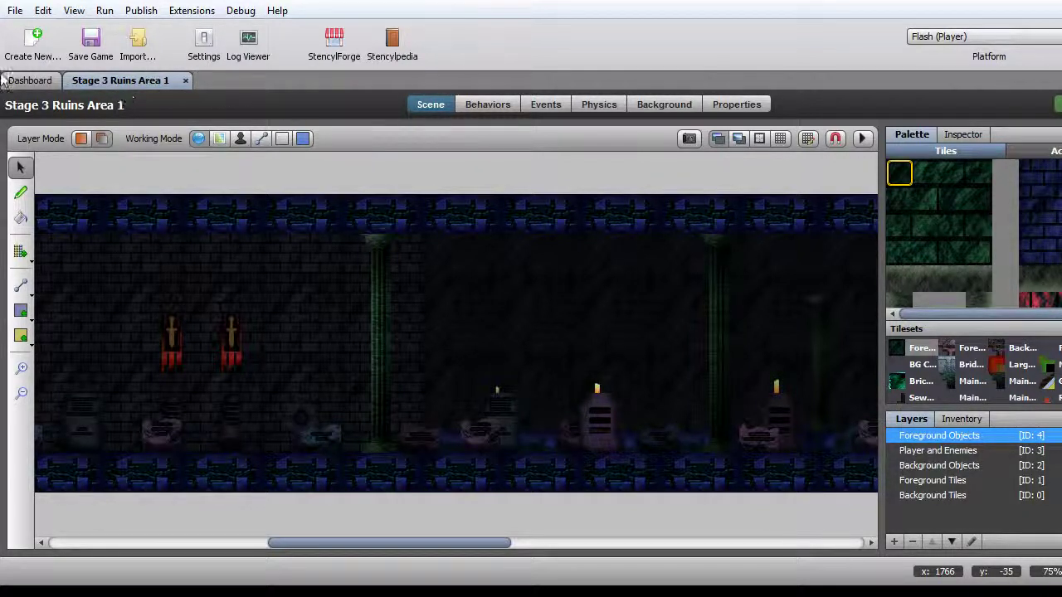
{"action": "left_click", "coordinate": [185, 80]}
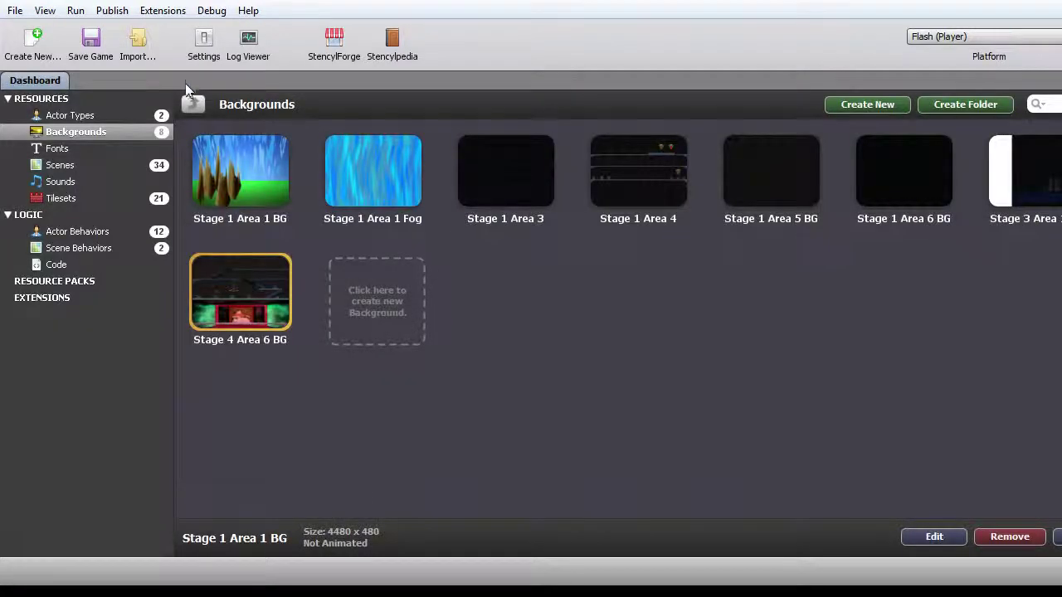
{"action": "left_click", "coordinate": [64, 166]}
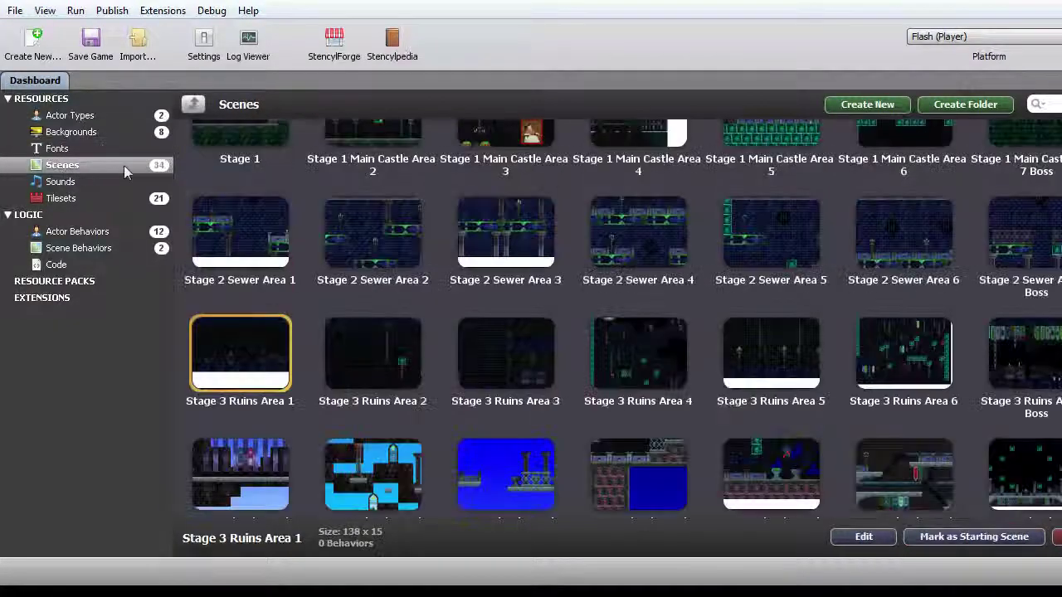
{"action": "left_click", "coordinate": [388, 357]}
{"action": "double_click", "coordinate": [413, 350]}
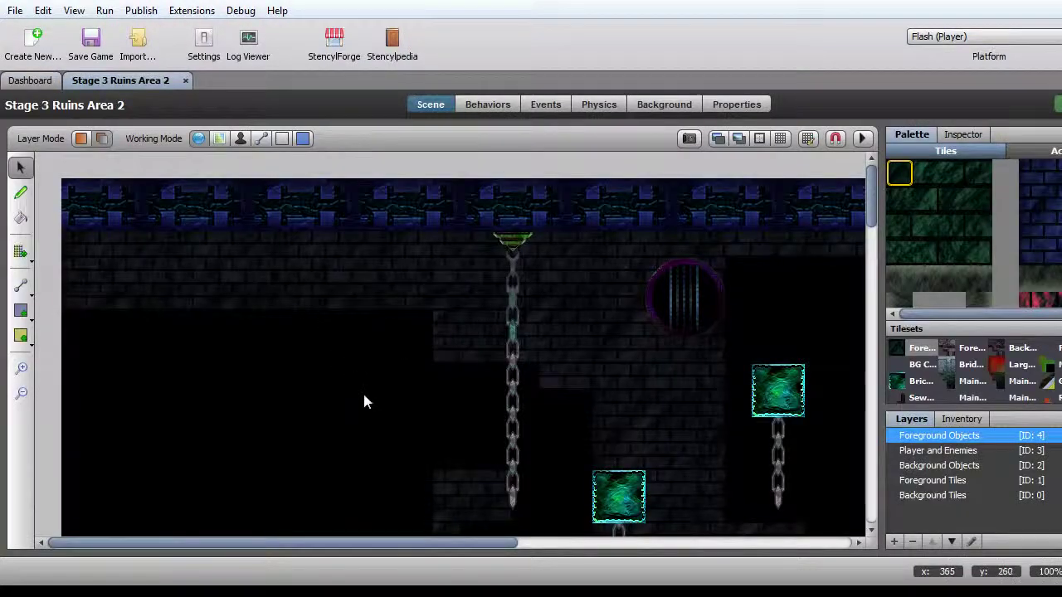
Examine the whole Stage 3 Ruins Area 2 layout at 25% zoom, from its floor to its ceiling
{"action": "left_click", "coordinate": [22, 392]}
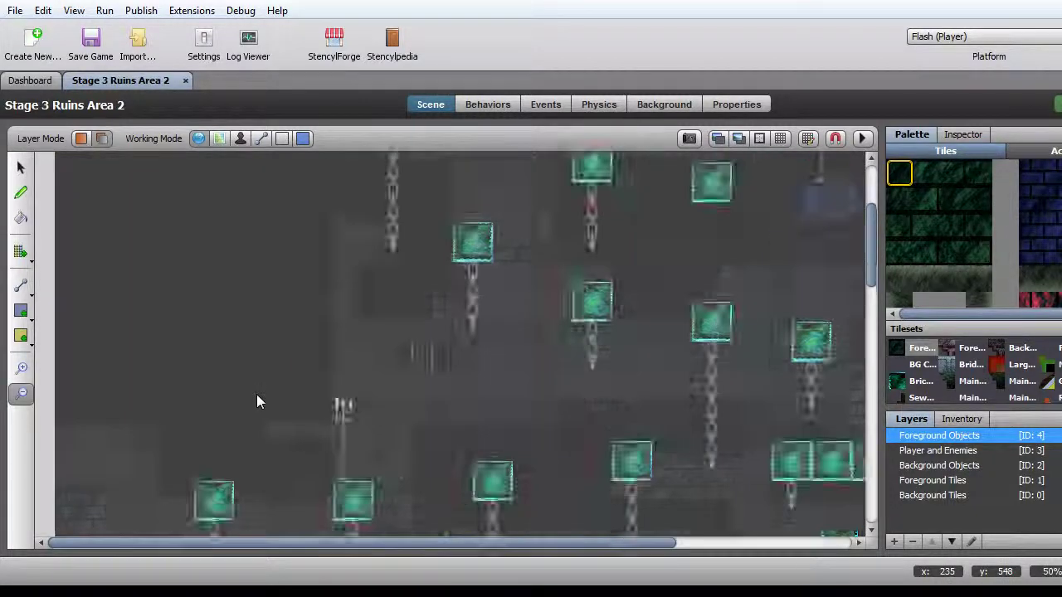
{"action": "left_click", "coordinate": [256, 401]}
{"action": "scroll", "coordinate": [257, 401], "scroll_direction": "down", "scroll_amount": 3}
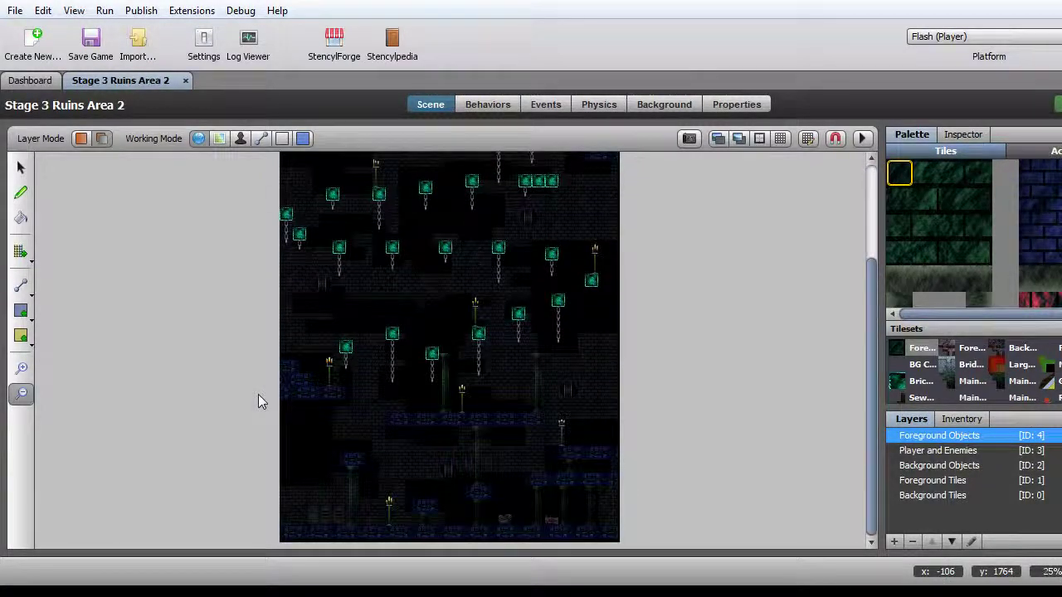
{"action": "scroll", "coordinate": [407, 340], "scroll_direction": "up", "scroll_amount": 3}
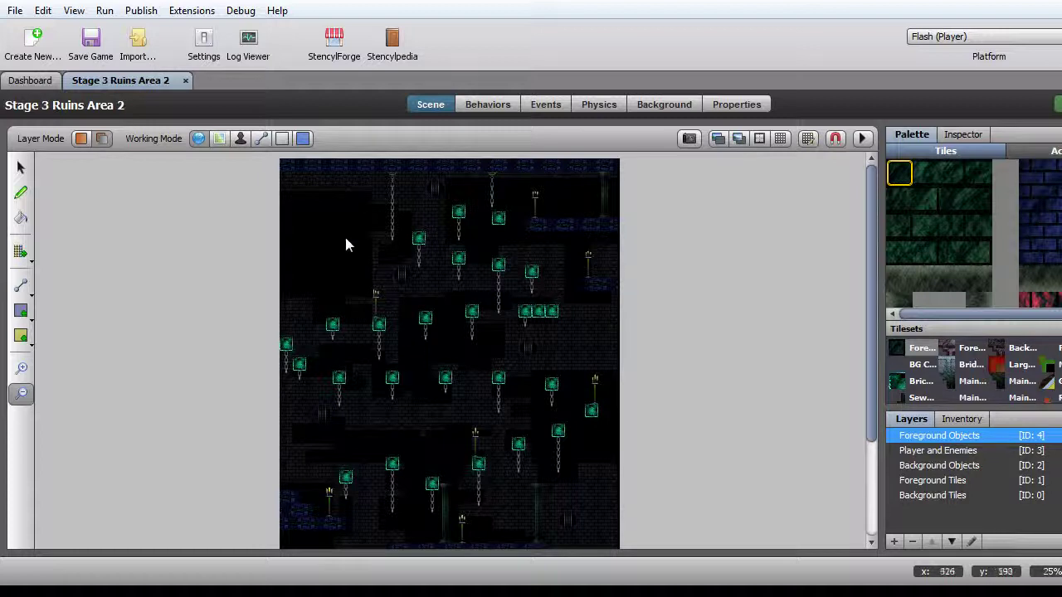
{"action": "left_click", "coordinate": [21, 169]}
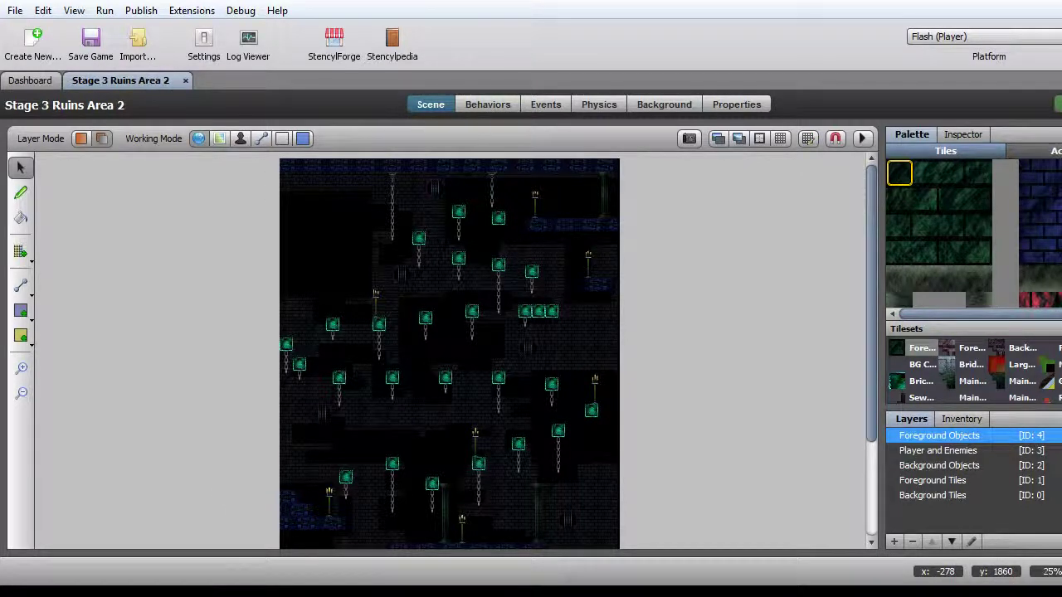
Show the background behind Stage 3 Ruins Area 2 and inspect the wall gaps at 75% zoom down to the floor
{"action": "left_click", "coordinate": [718, 139]}
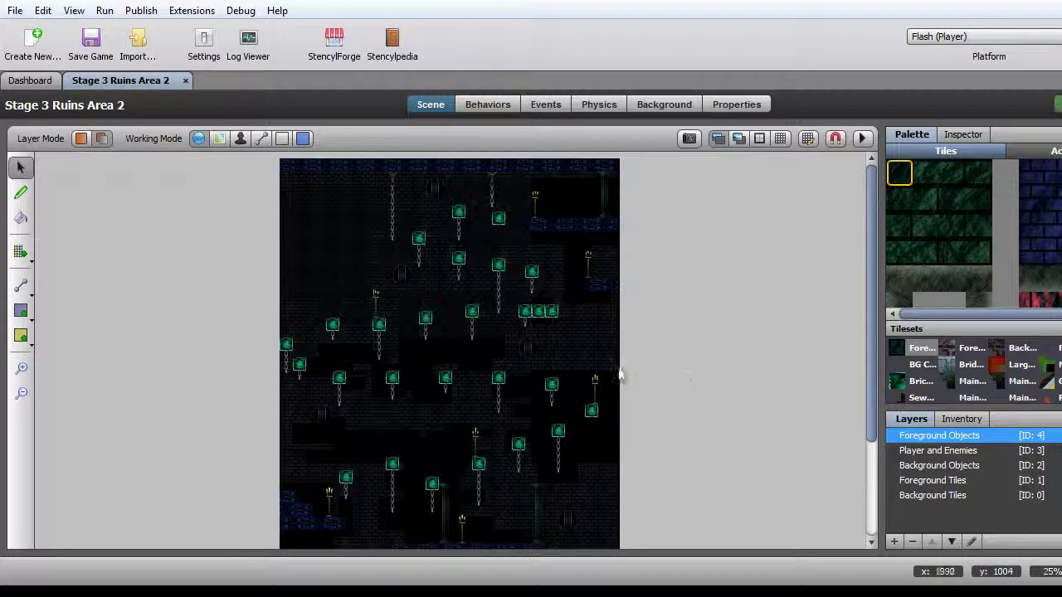
{"action": "left_click", "coordinate": [21, 368]}
{"action": "left_click", "coordinate": [359, 297]}
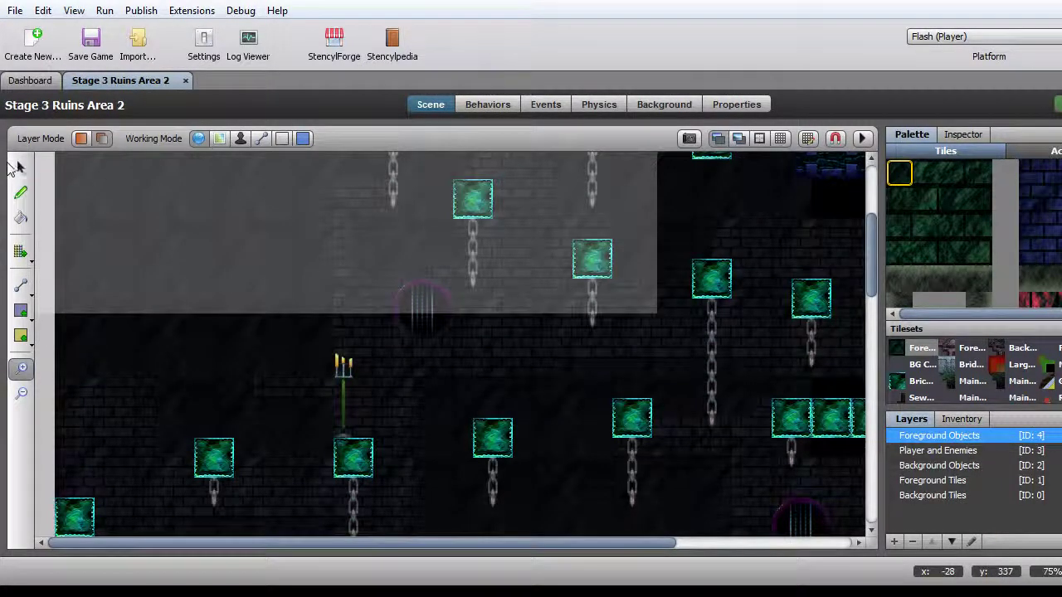
{"action": "left_click", "coordinate": [18, 167]}
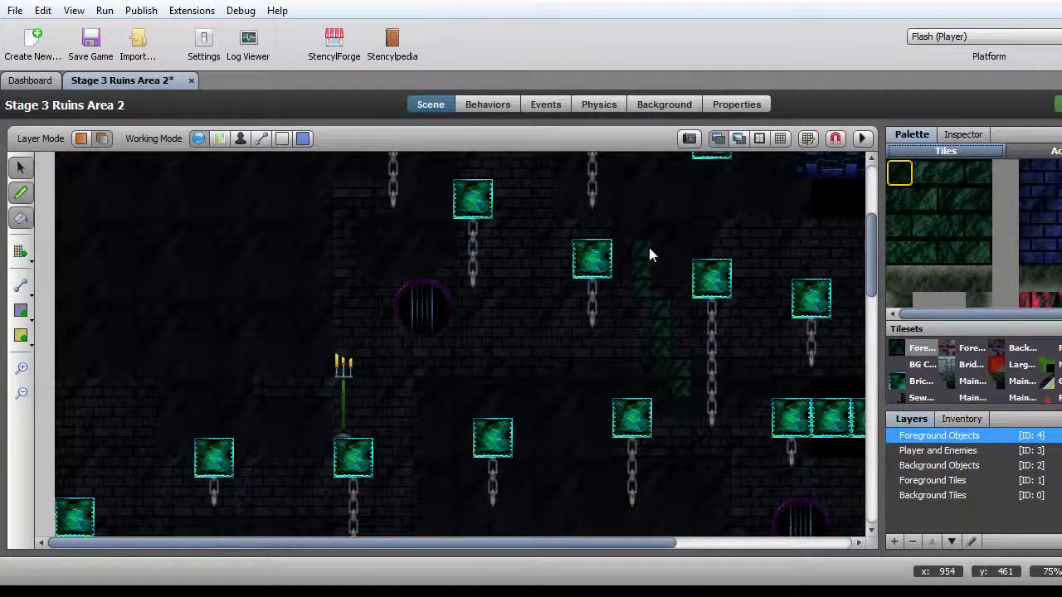
{"action": "left_click", "coordinate": [21, 167]}
{"action": "scroll", "coordinate": [673, 403], "scroll_direction": "down", "scroll_amount": 10}
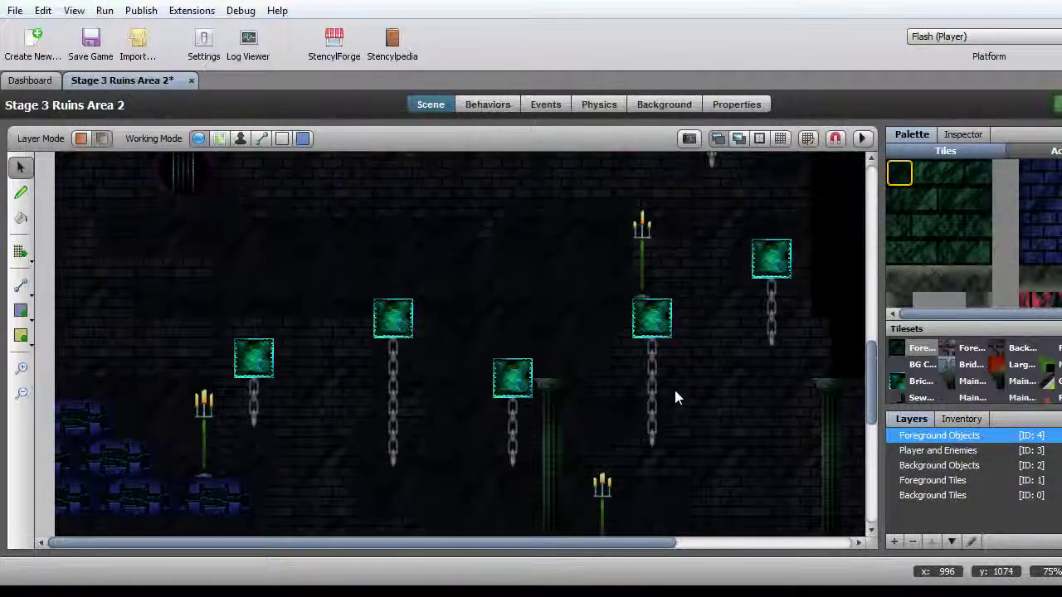
{"action": "scroll", "coordinate": [674, 396], "scroll_direction": "down", "scroll_amount": 3}
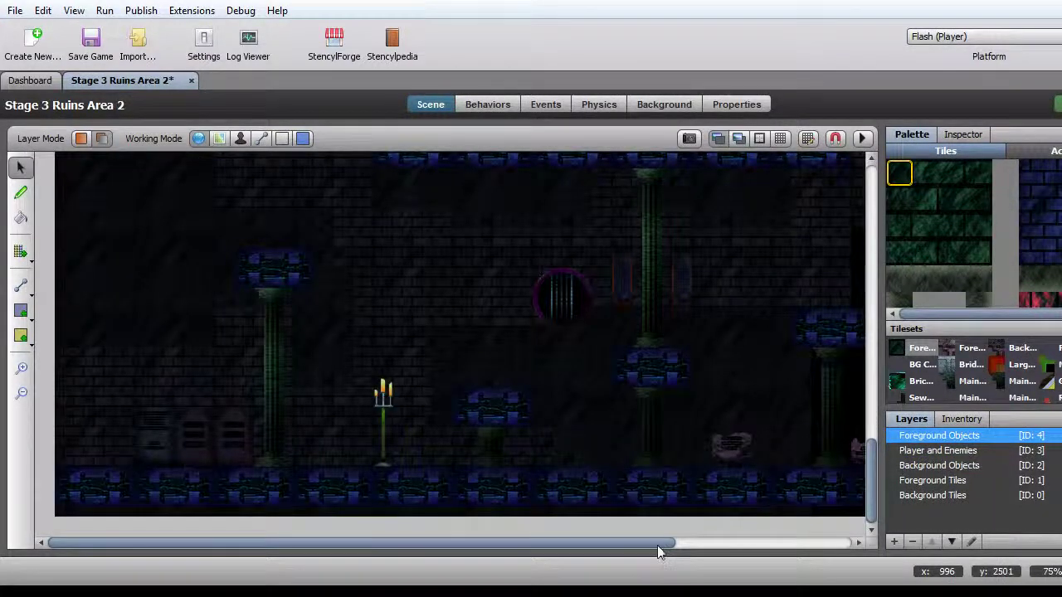
{"action": "left_click_drag", "start_coordinate": [675, 546], "coordinate": [636, 550]}
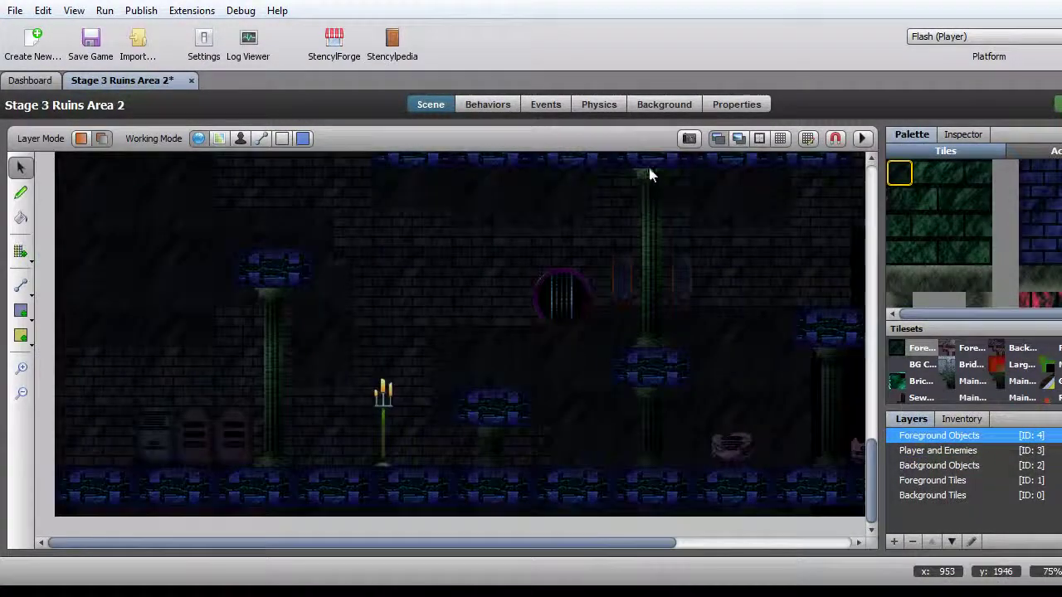
Remove the Stage 1 Area 3 background from the Stage 3 Ruins Area 2 scene
{"action": "left_click", "coordinate": [668, 101]}
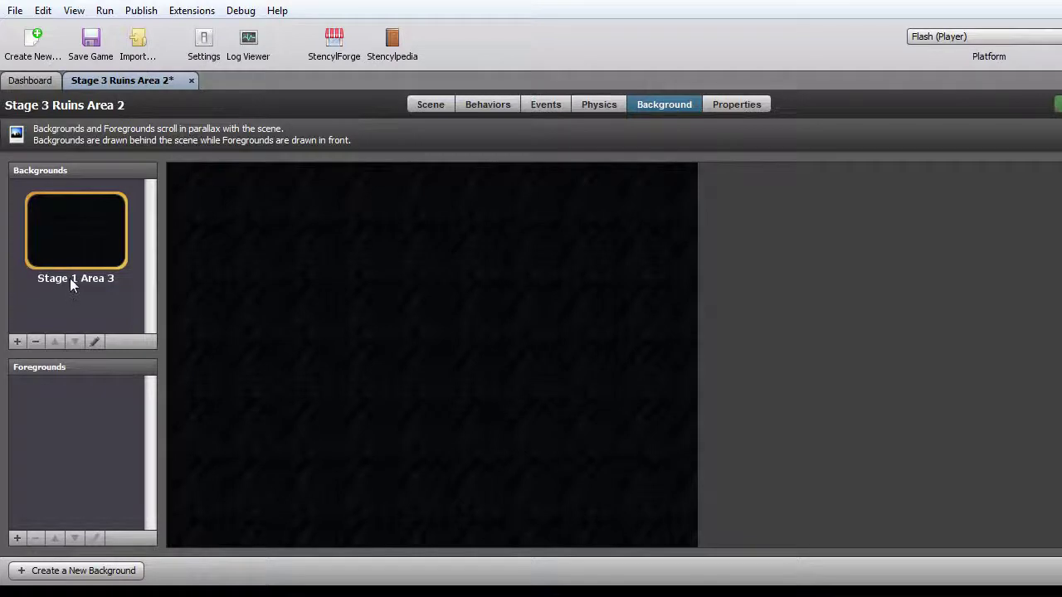
{"action": "left_click", "coordinate": [36, 342]}
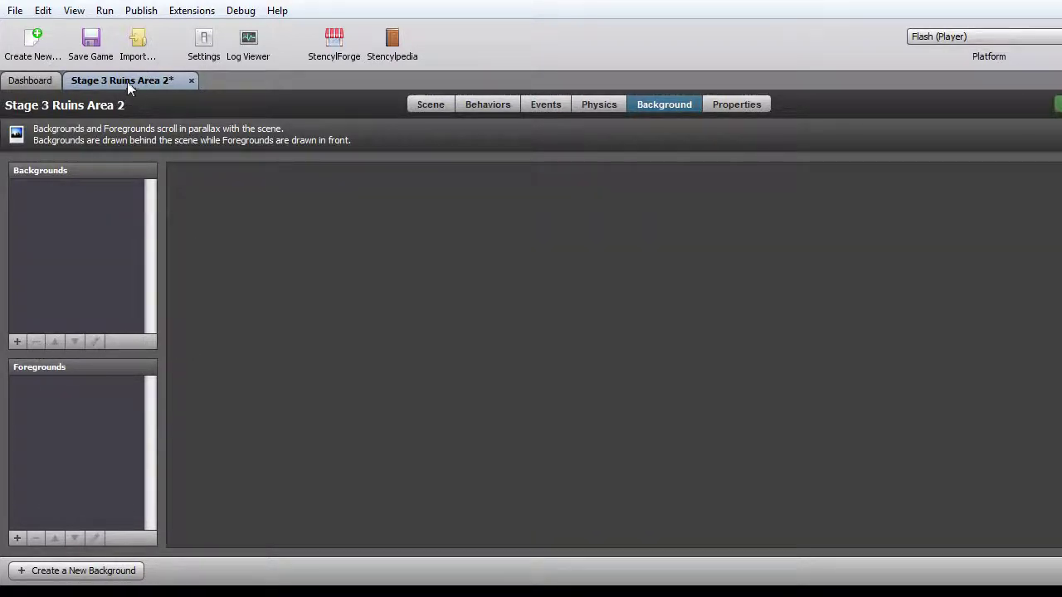
Open the Stage 1 Main Castle Area 2 scene, inspect its walls and archway, and close it
{"action": "left_click", "coordinate": [30, 81]}
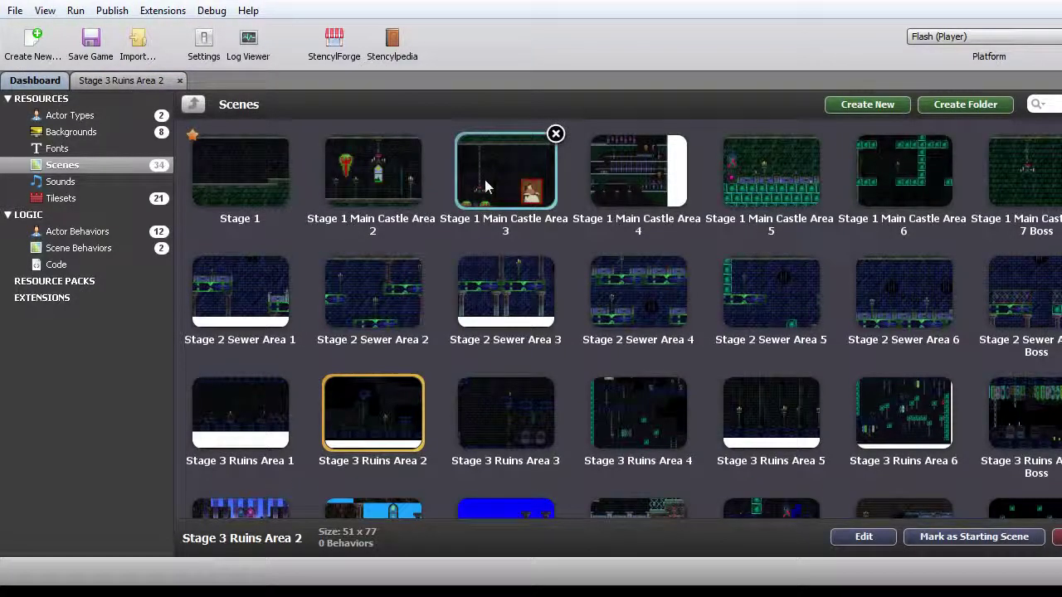
{"action": "double_click", "coordinate": [407, 190]}
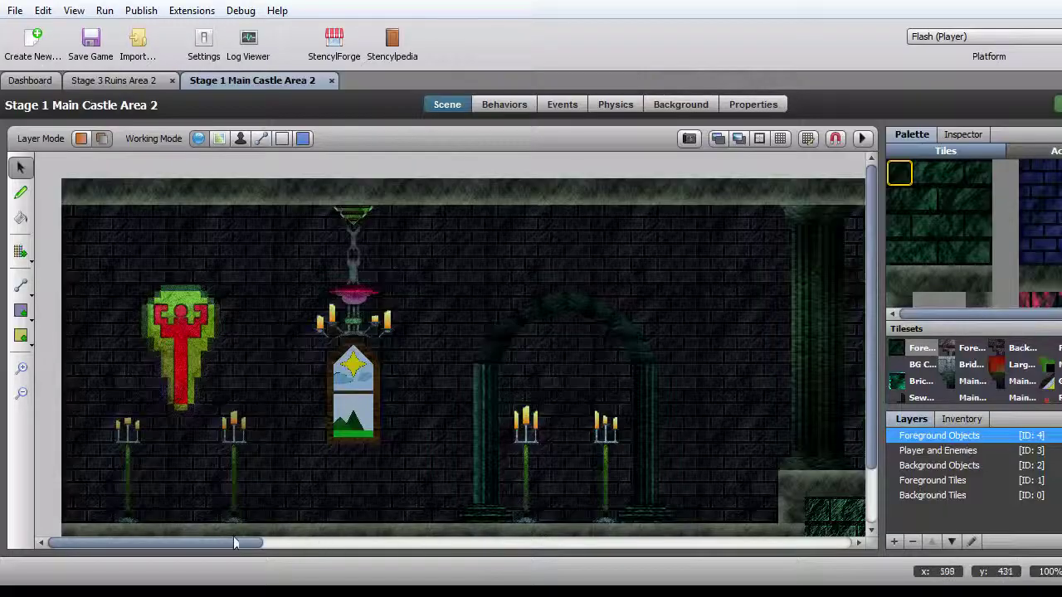
{"action": "left_click_drag", "start_coordinate": [232, 544], "coordinate": [259, 550]}
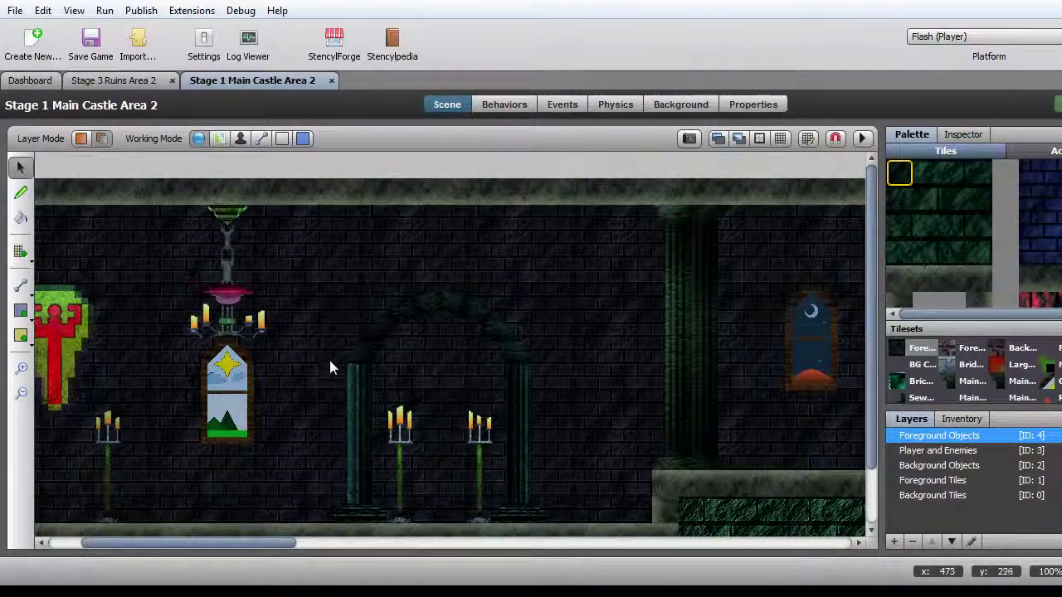
{"action": "scroll", "coordinate": [330, 360], "scroll_direction": "down", "scroll_amount": 3}
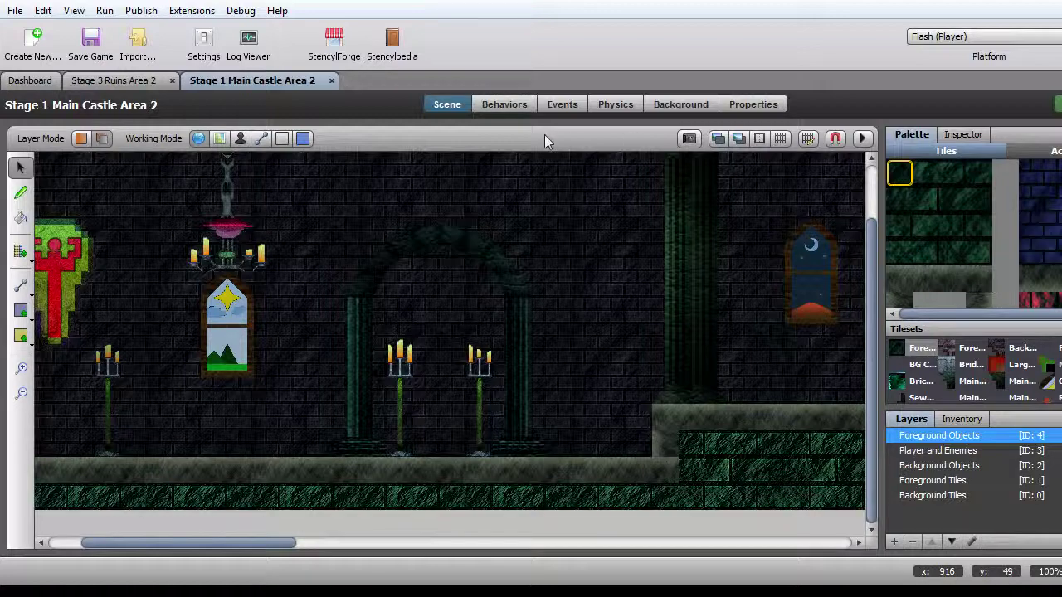
{"action": "left_click", "coordinate": [332, 80]}
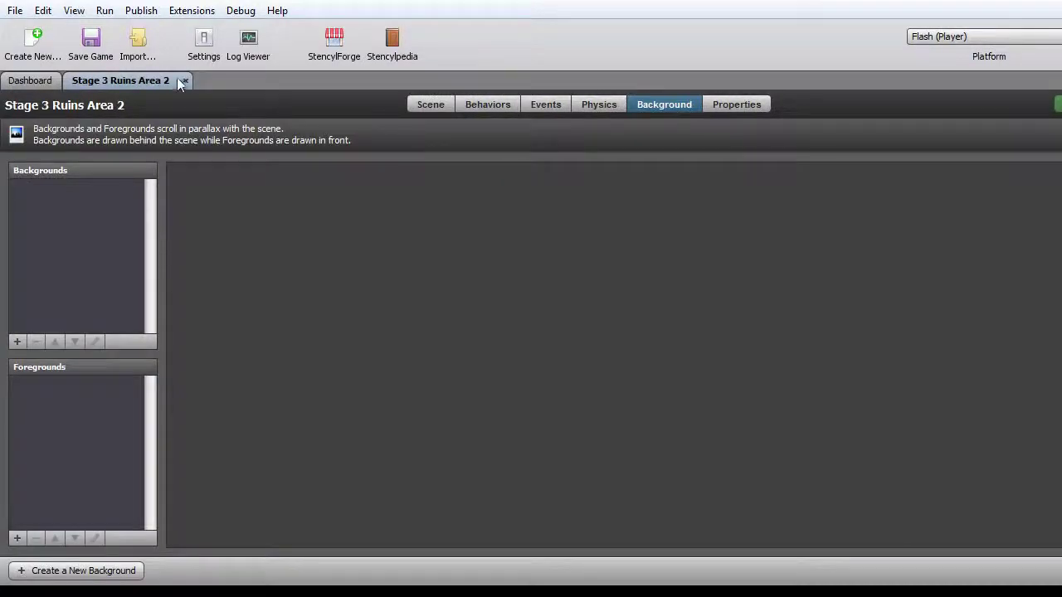
Open the Stage 1 Main Castle Area 3 scene, inspect its wall gaps with the background shown, and close it
{"action": "left_click", "coordinate": [21, 85]}
{"action": "double_click", "coordinate": [489, 180]}
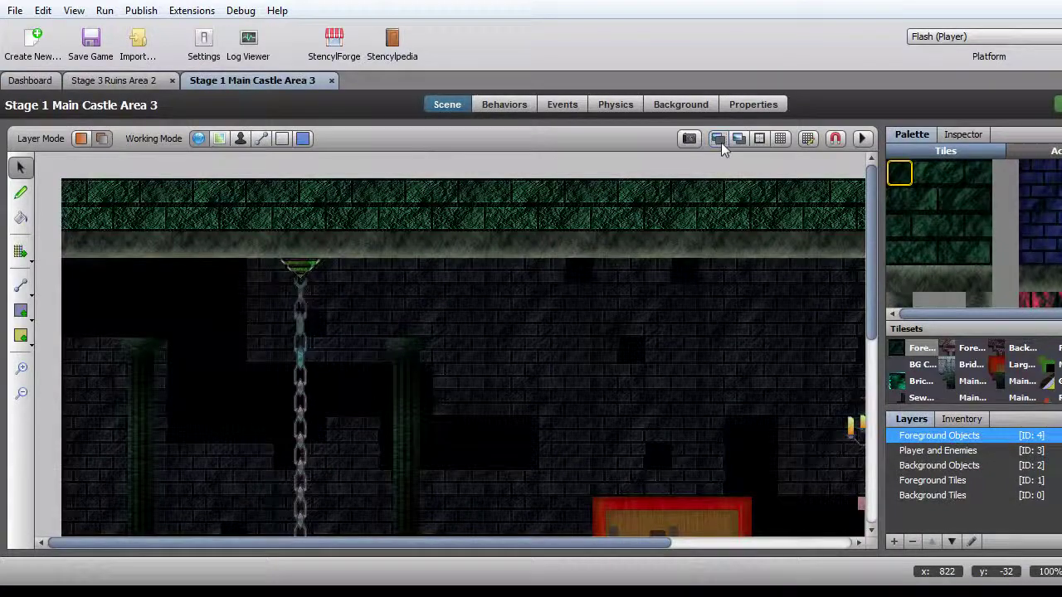
{"action": "scroll", "coordinate": [674, 373], "scroll_direction": "down", "scroll_amount": 5}
{"action": "scroll", "coordinate": [674, 373], "scroll_direction": "up", "scroll_amount": 5}
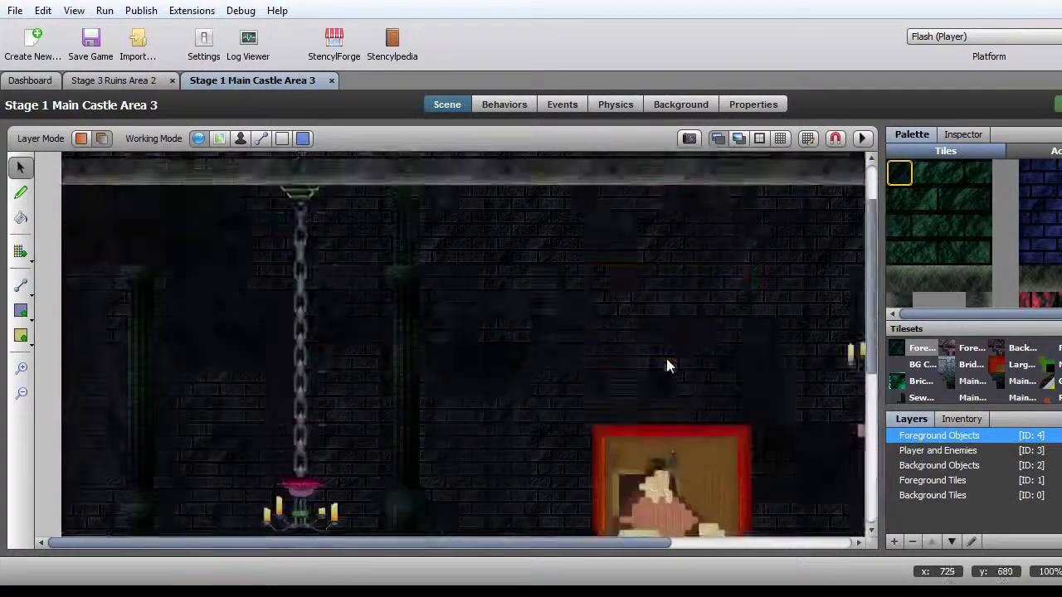
{"action": "left_click", "coordinate": [332, 81]}
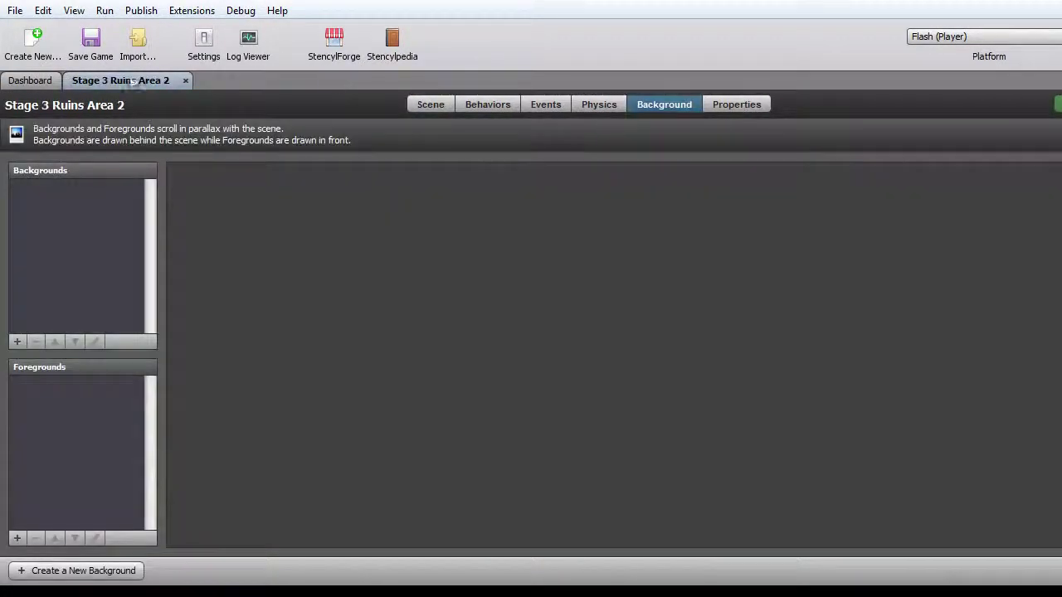
Open the Stage 1 scene with its background shown and inspect it as far as the castle entrance
{"action": "left_click", "coordinate": [22, 83]}
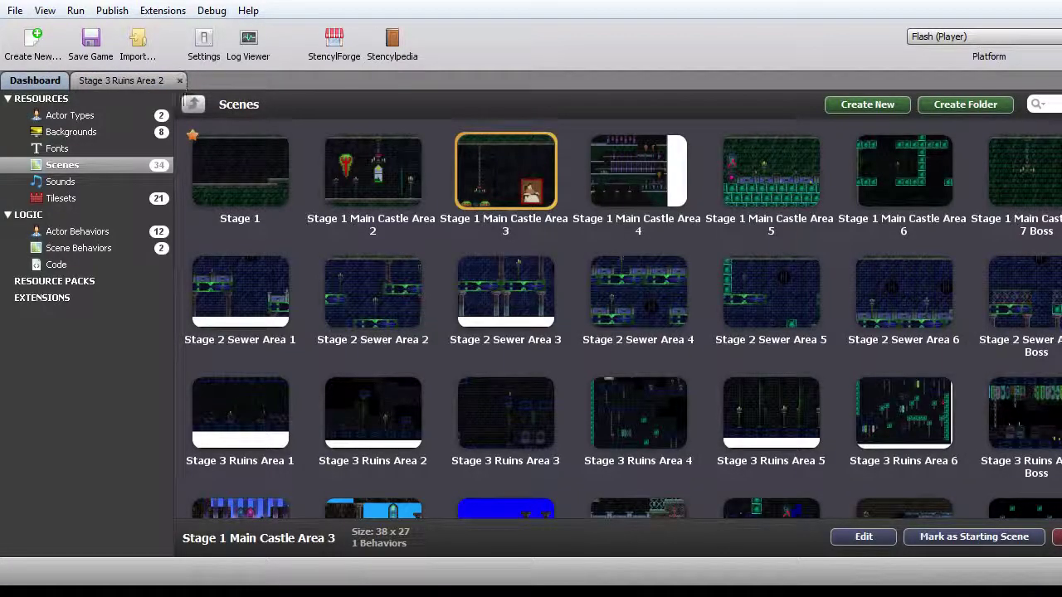
{"action": "double_click", "coordinate": [254, 186]}
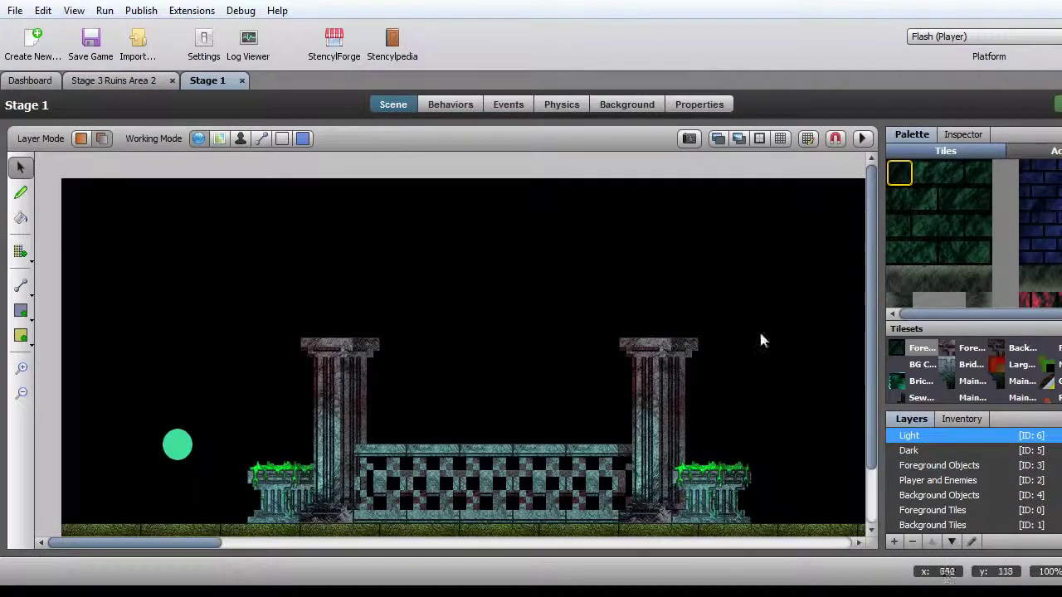
{"action": "left_click", "coordinate": [718, 141]}
{"action": "scroll", "coordinate": [525, 467], "scroll_direction": "down", "scroll_amount": 2}
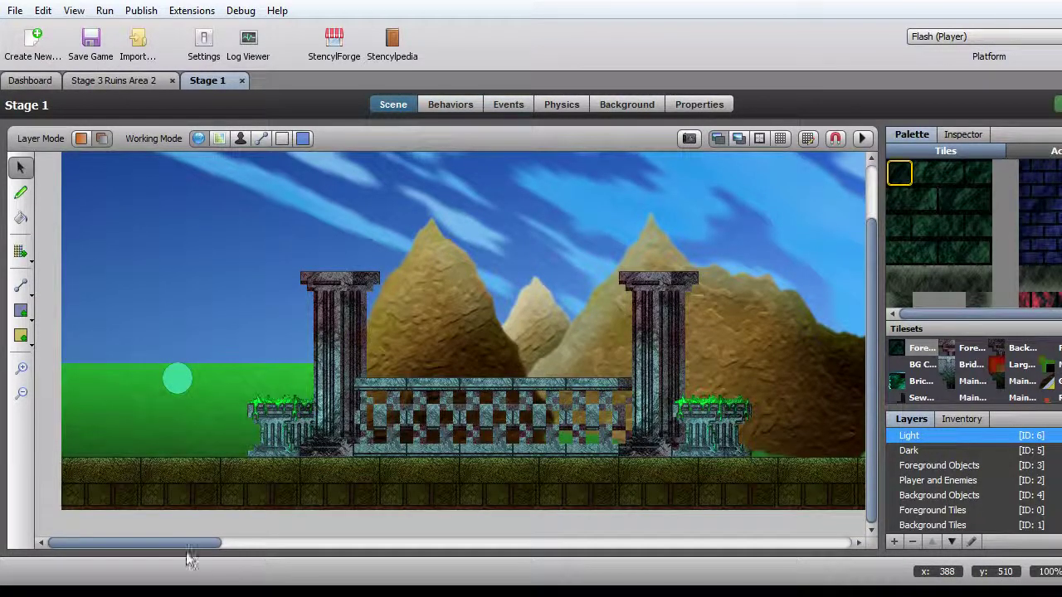
{"action": "left_click_drag", "start_coordinate": [187, 543], "coordinate": [640, 544]}
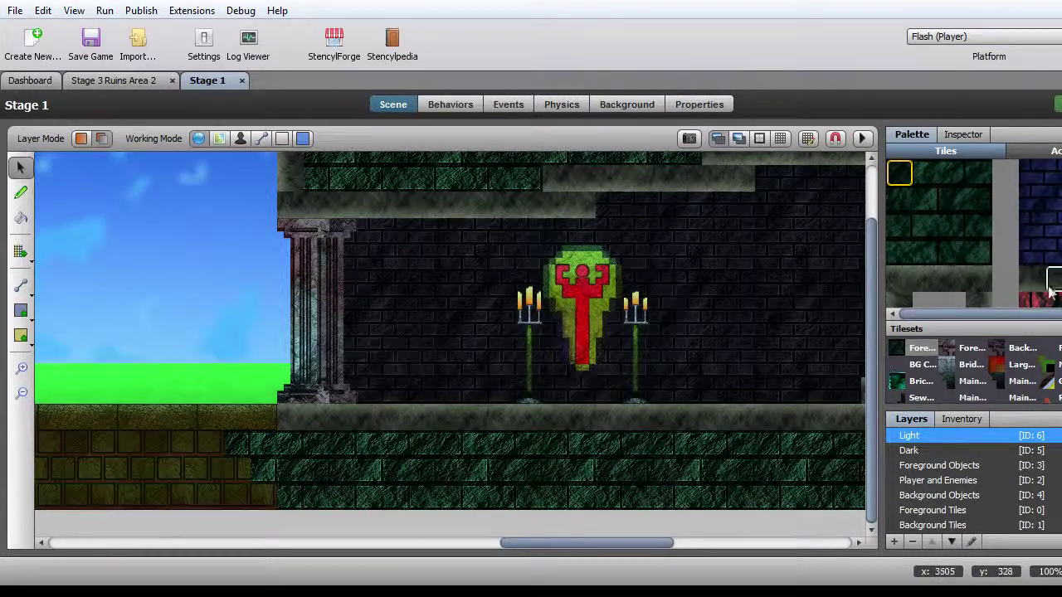
Enlarge the tile palette, browse the foreground tileset, and pick the grey stone tile just below the green bricks
{"action": "left_click_drag", "start_coordinate": [883, 301], "coordinate": [866, 302]}
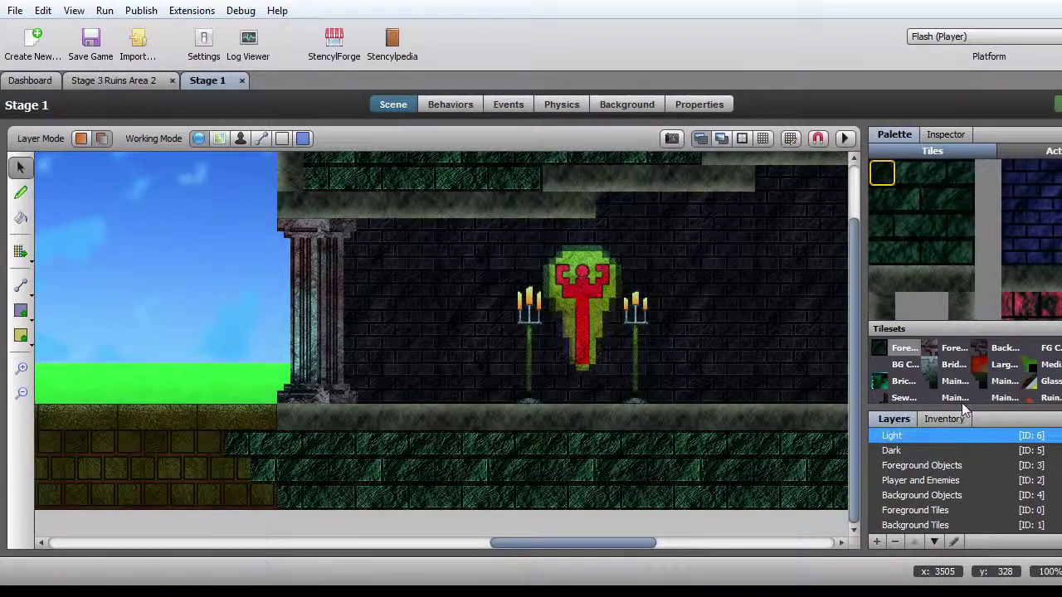
{"action": "left_click_drag", "start_coordinate": [964, 409], "coordinate": [964, 441]}
{"action": "scroll", "coordinate": [994, 224], "scroll_direction": "down", "scroll_amount": 5}
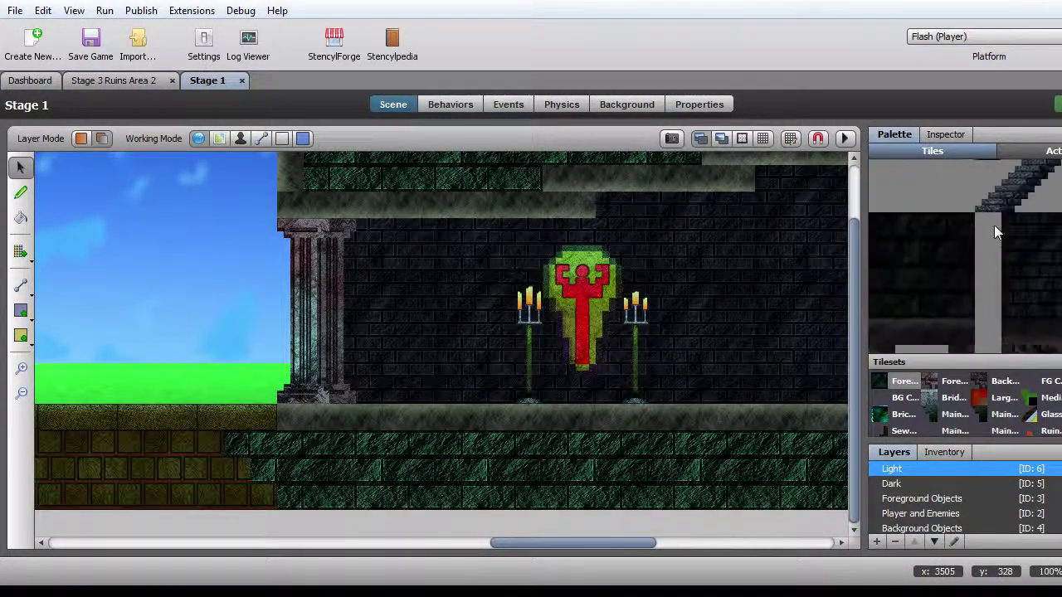
{"action": "scroll", "coordinate": [994, 225], "scroll_direction": "down", "scroll_amount": 3}
{"action": "left_click", "coordinate": [892, 253]}
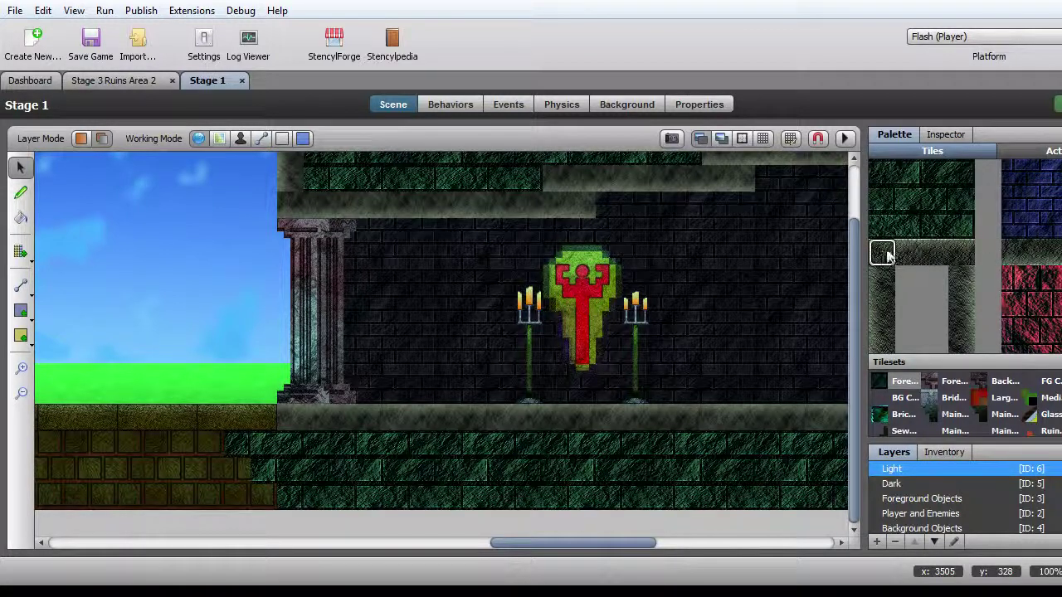
On the Foreground Tiles layer, repaint the castle floor ledges through the scene's far end with the four-tile grey stone strip below the green bricks
{"action": "left_click_drag", "start_coordinate": [897, 258], "coordinate": [958, 254]}
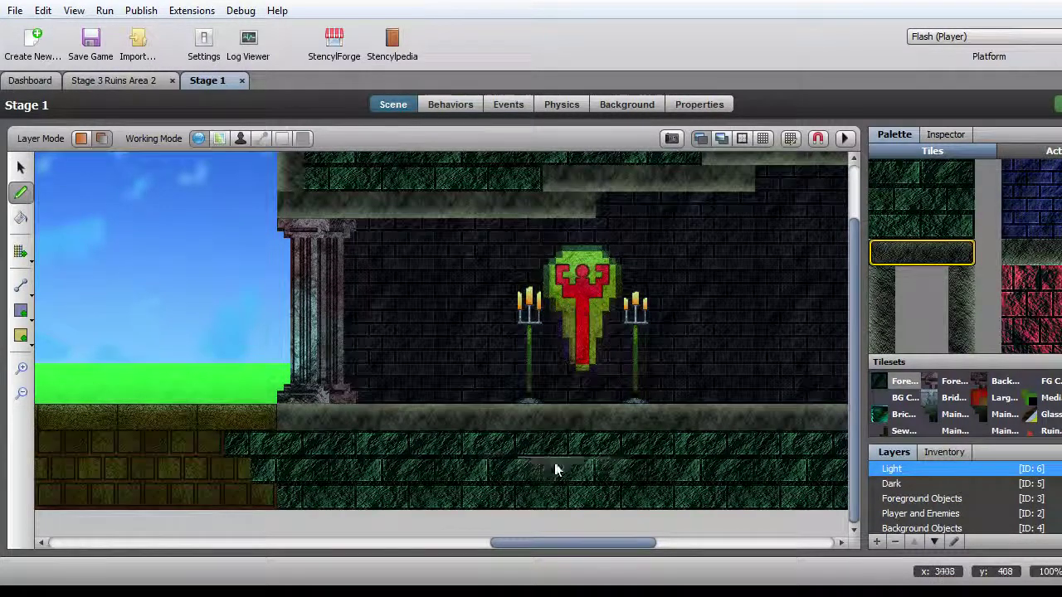
{"action": "scroll", "coordinate": [919, 508], "scroll_direction": "down", "scroll_amount": 2}
{"action": "left_click", "coordinate": [919, 512]}
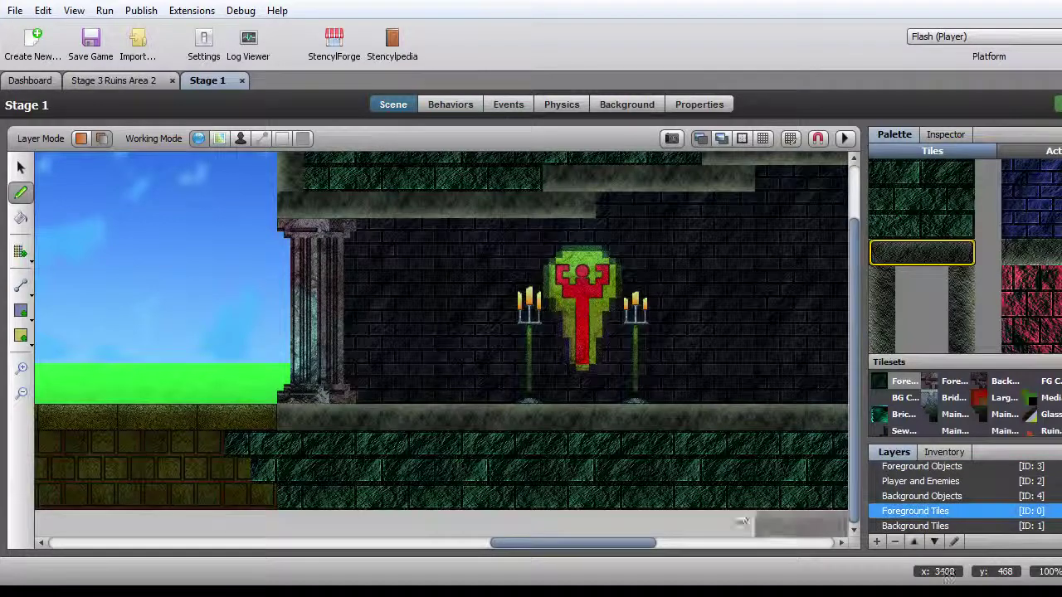
{"action": "left_click_drag", "start_coordinate": [290, 419], "coordinate": [765, 423]}
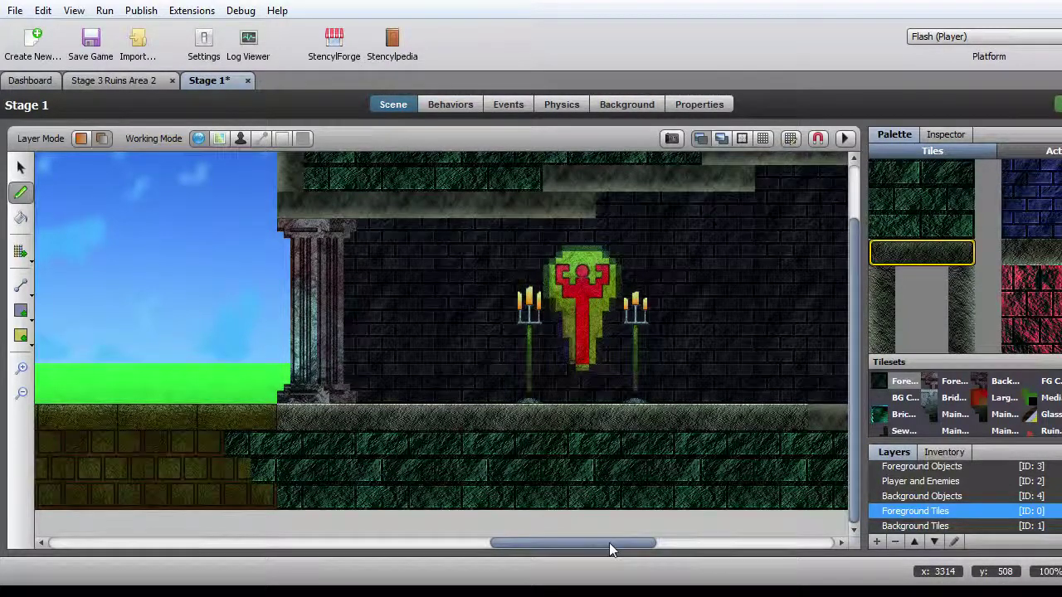
{"action": "left_click_drag", "start_coordinate": [610, 550], "coordinate": [688, 548]}
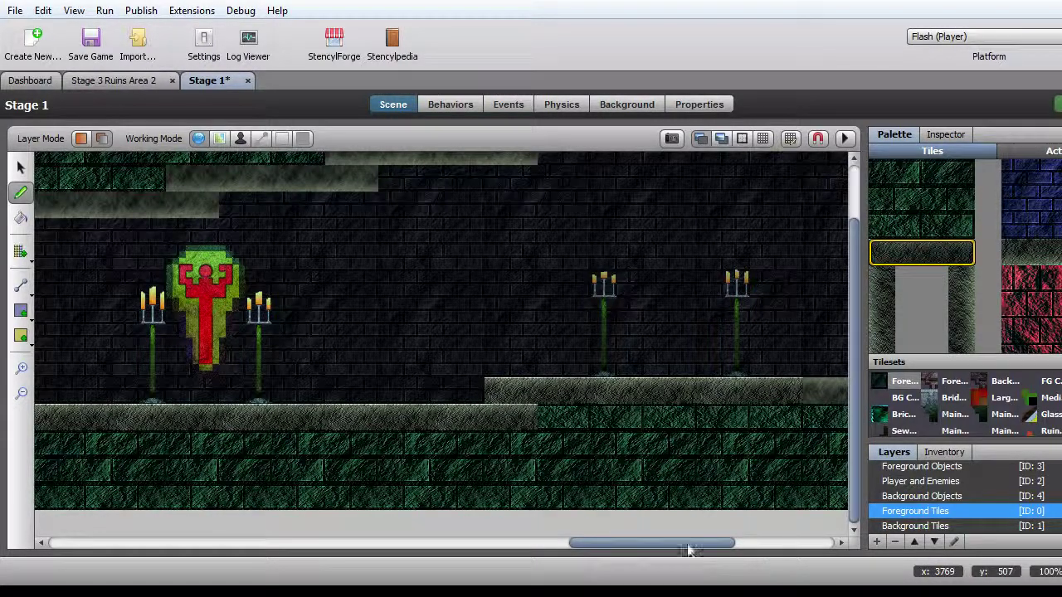
{"action": "left_click_drag", "start_coordinate": [695, 548], "coordinate": [802, 548]}
{"action": "left_click_drag", "start_coordinate": [344, 387], "coordinate": [450, 392]}
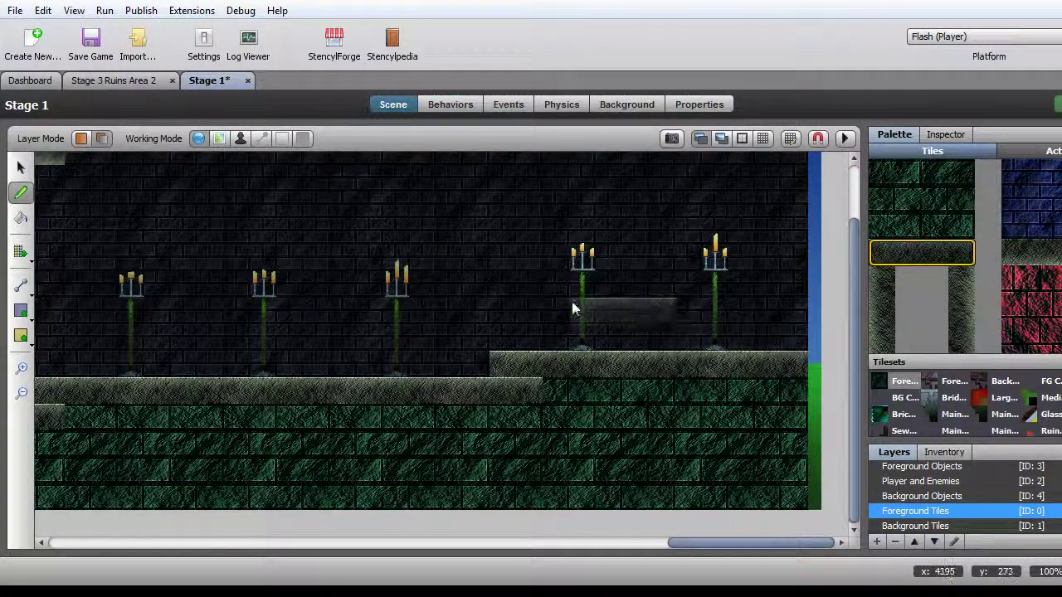
Repaint the vertical stone edge above the castle entrance column with the grey vertical edge tiles
{"action": "scroll", "coordinate": [581, 307], "scroll_direction": "up", "scroll_amount": 2}
{"action": "left_click", "coordinate": [1032, 252]}
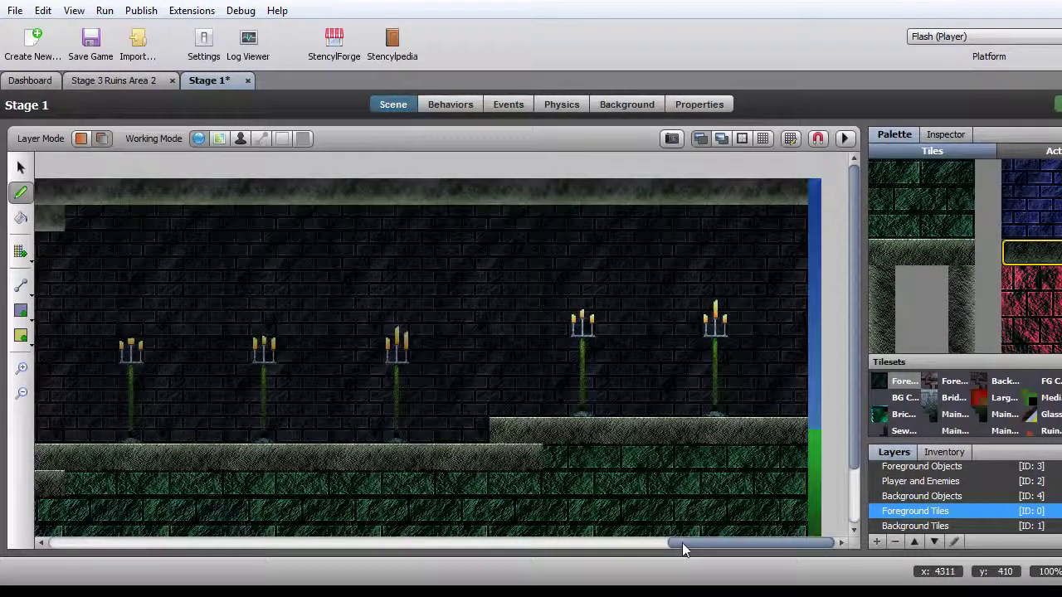
{"action": "left_click_drag", "start_coordinate": [687, 550], "coordinate": [482, 550]}
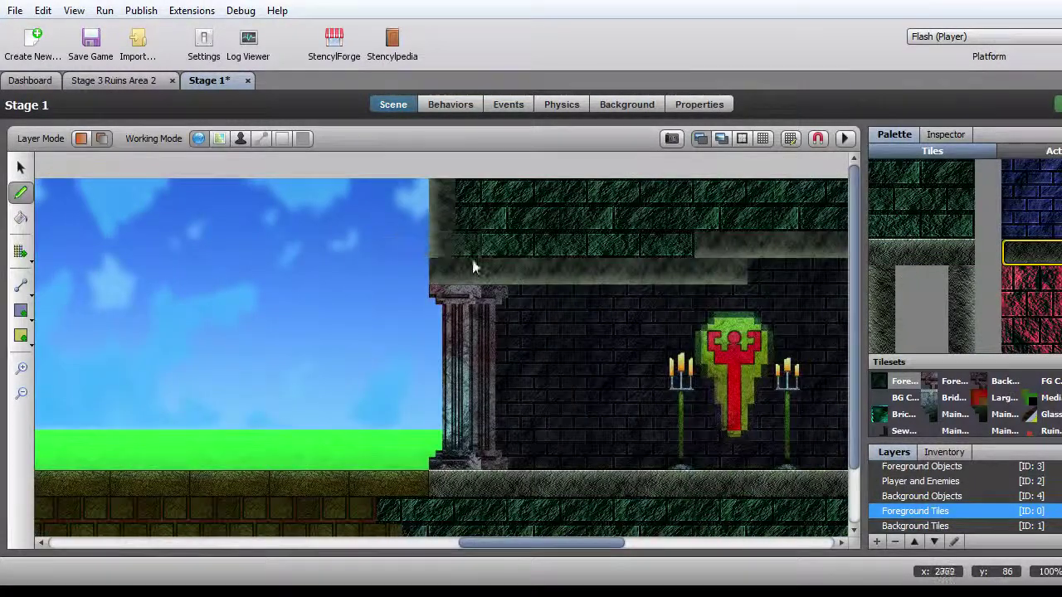
{"action": "scroll", "coordinate": [927, 282], "scroll_direction": "down", "scroll_amount": 2}
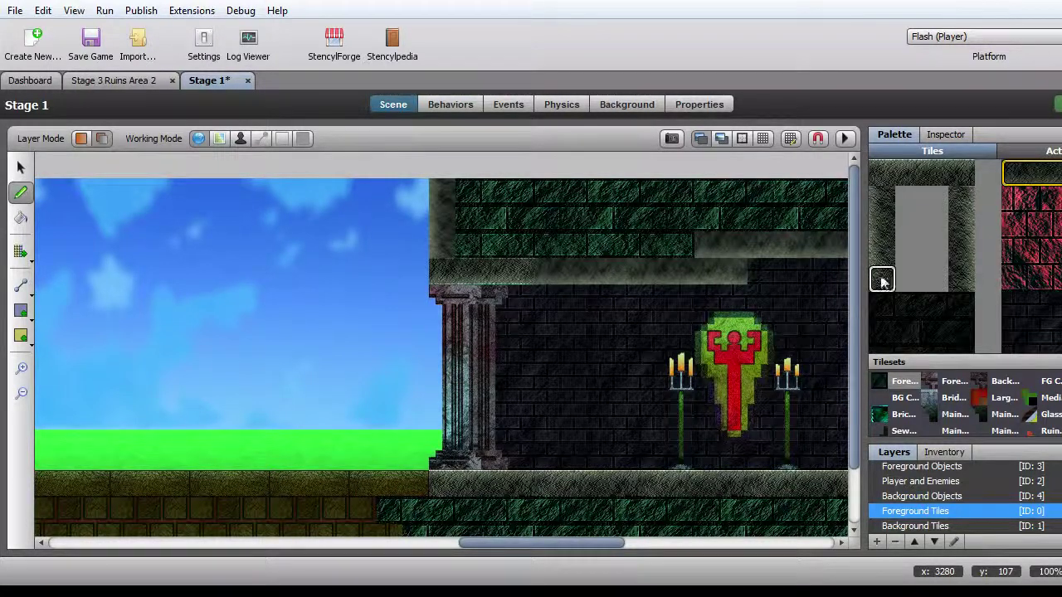
{"action": "left_click", "coordinate": [881, 241]}
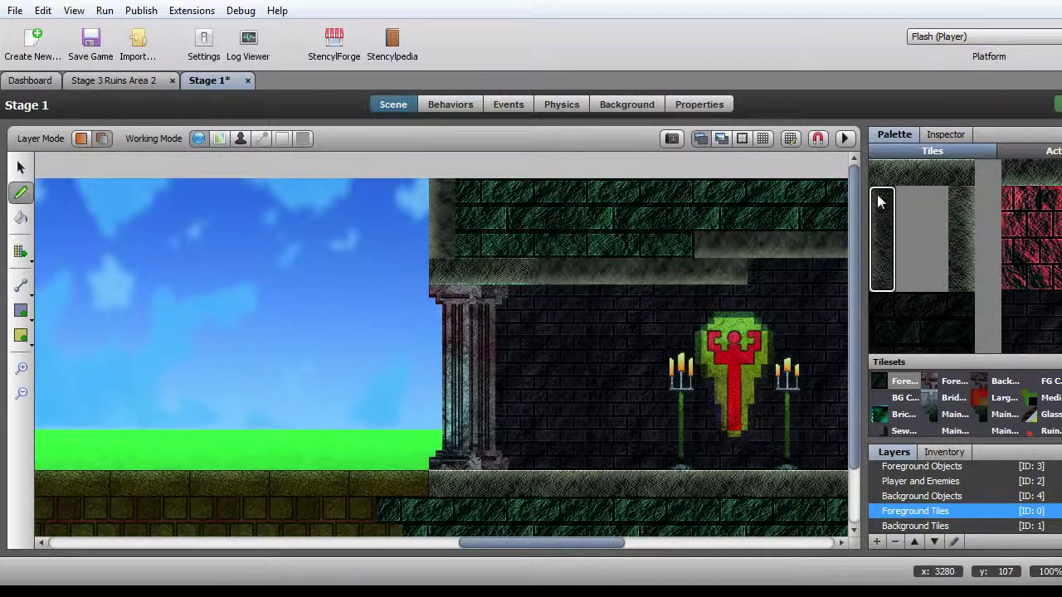
{"action": "left_click", "coordinate": [443, 197]}
Repaint the stepped castle ceiling through the scene's end with the grey stone strip above the red bricks, and save and close Stage 1
{"action": "left_click", "coordinate": [1031, 173]}
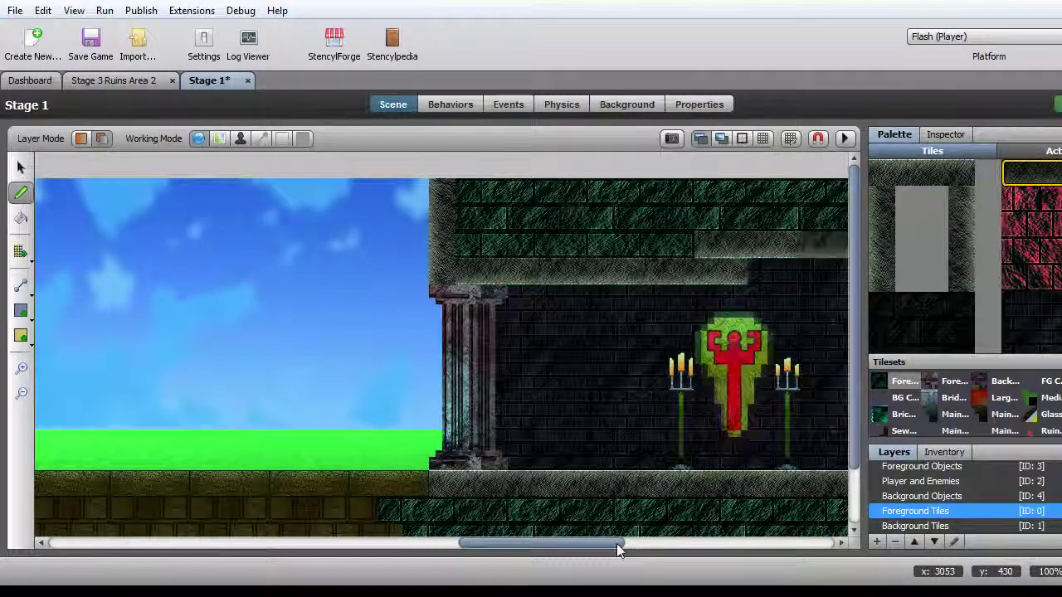
{"action": "left_click_drag", "start_coordinate": [620, 544], "coordinate": [722, 543]}
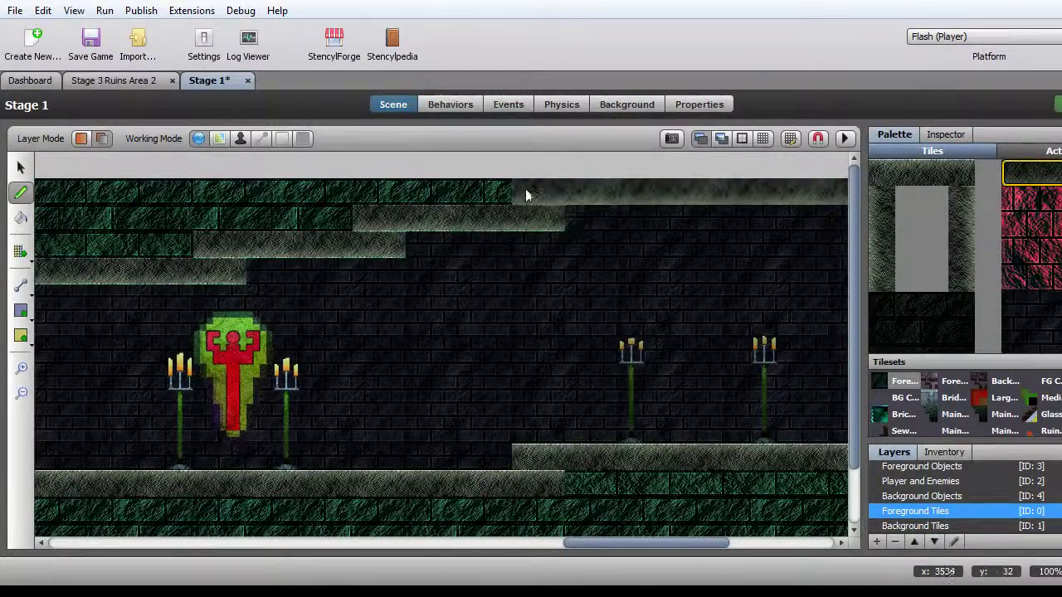
{"action": "left_click_drag", "start_coordinate": [544, 194], "coordinate": [765, 193]}
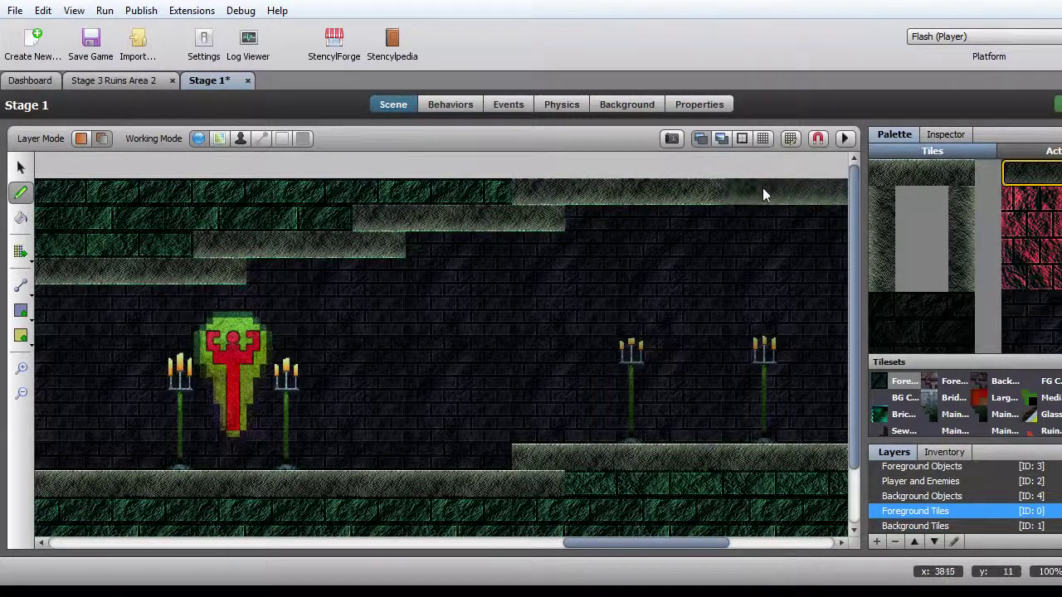
{"action": "left_click_drag", "start_coordinate": [702, 546], "coordinate": [803, 541]}
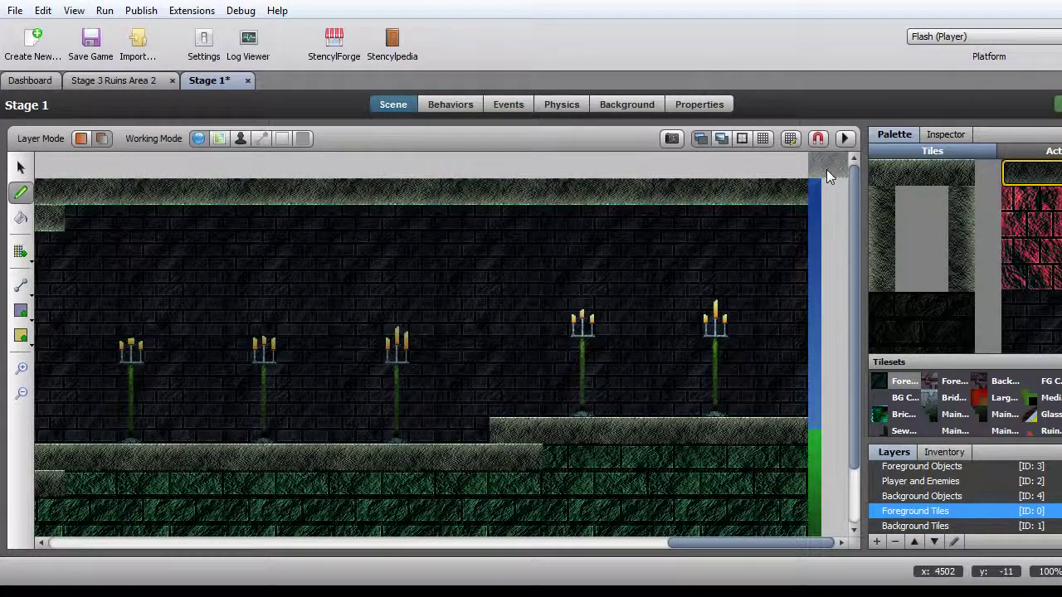
{"action": "key", "text": "ctrl+s"}
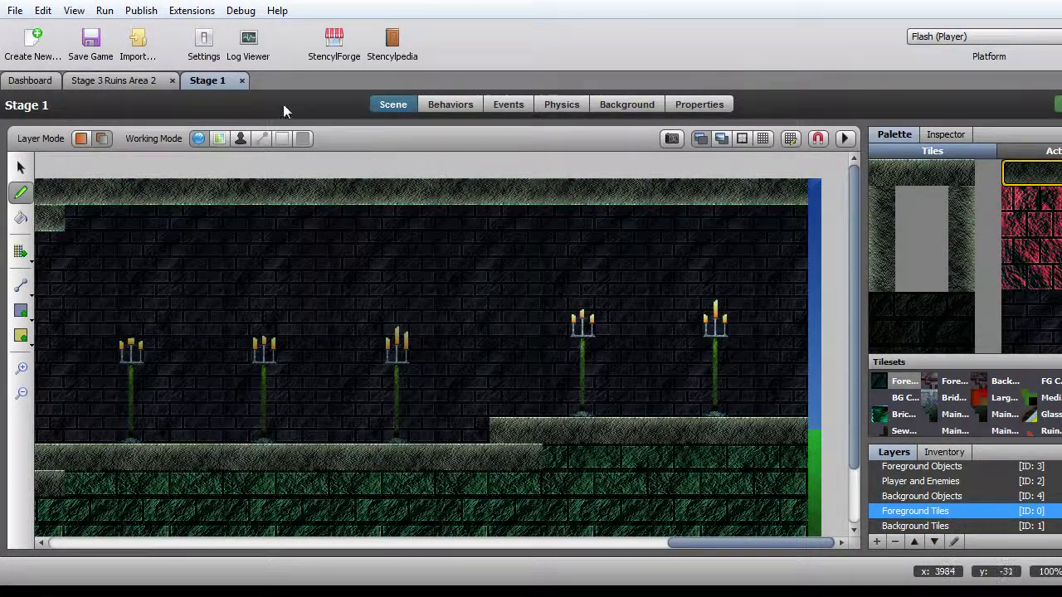
{"action": "left_click", "coordinate": [243, 83]}
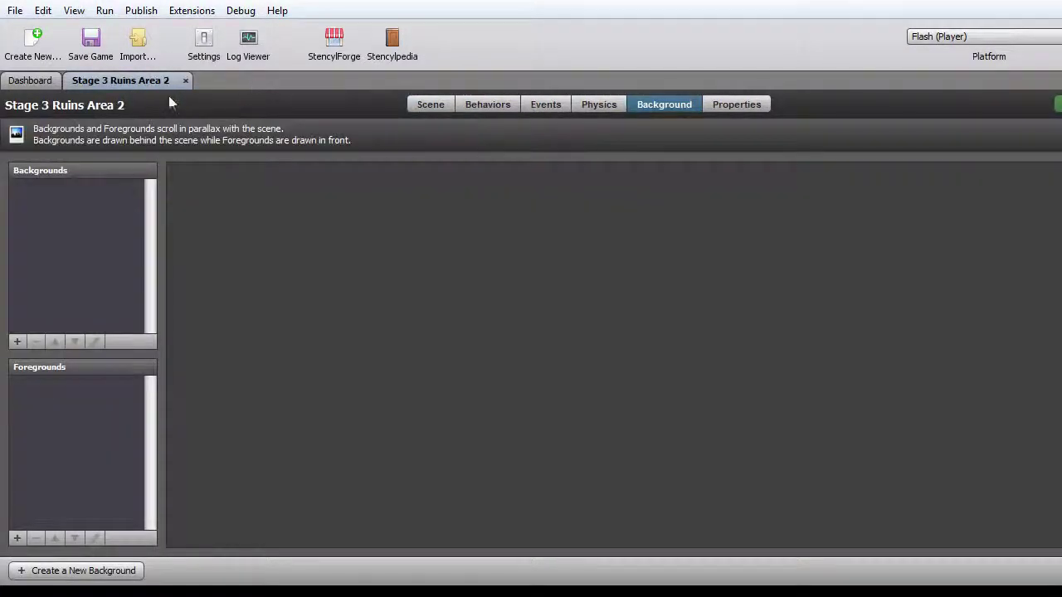
Open the Stage 1 Main Castle Area 2 scene from the dashboard
{"action": "left_click", "coordinate": [16, 81]}
{"action": "left_click", "coordinate": [394, 180]}
{"action": "double_click", "coordinate": [394, 180]}
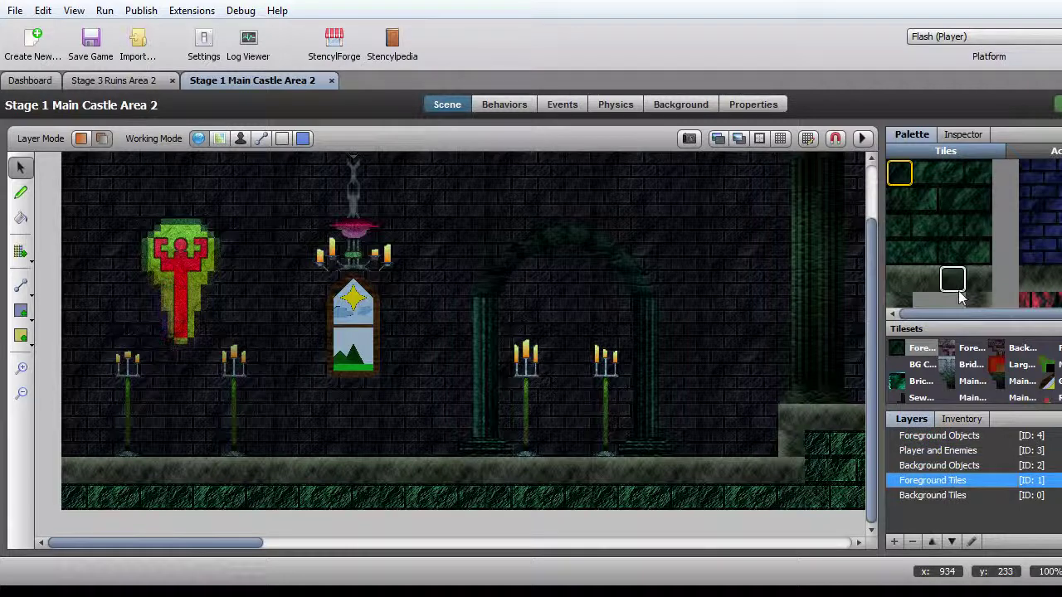
Repaint the lower floor from the scene's start to the raised ledge with the four-tile grey stone strip below the green bricks
{"action": "scroll", "coordinate": [961, 280], "scroll_direction": "down", "scroll_amount": 5}
{"action": "scroll", "coordinate": [988, 265], "scroll_direction": "down", "scroll_amount": 4}
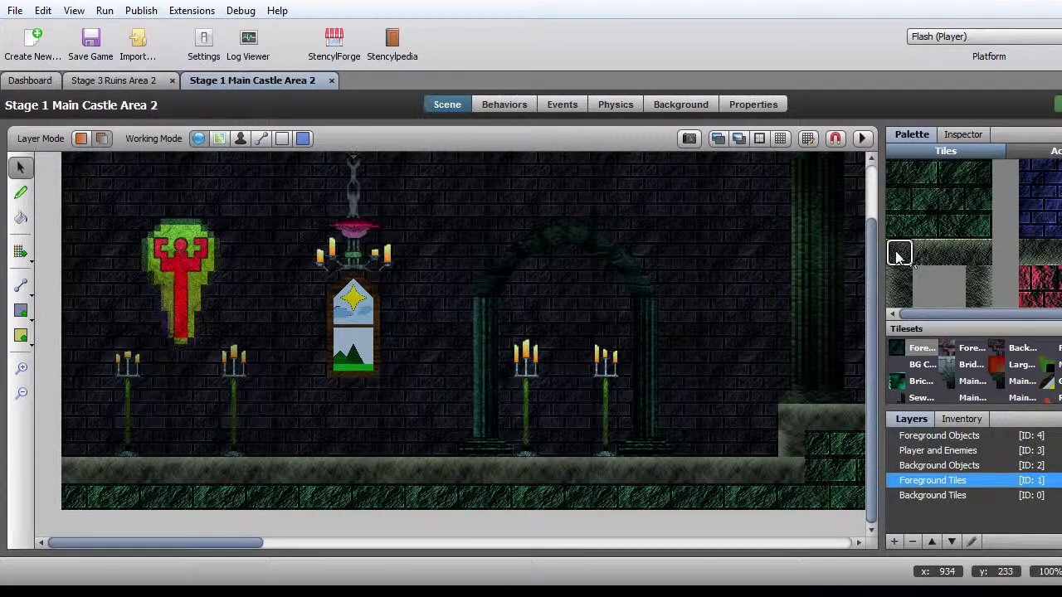
{"action": "left_click", "coordinate": [954, 259]}
{"action": "scroll", "coordinate": [958, 261], "scroll_direction": "up", "scroll_amount": 2}
{"action": "scroll", "coordinate": [958, 259], "scroll_direction": "down", "scroll_amount": 3}
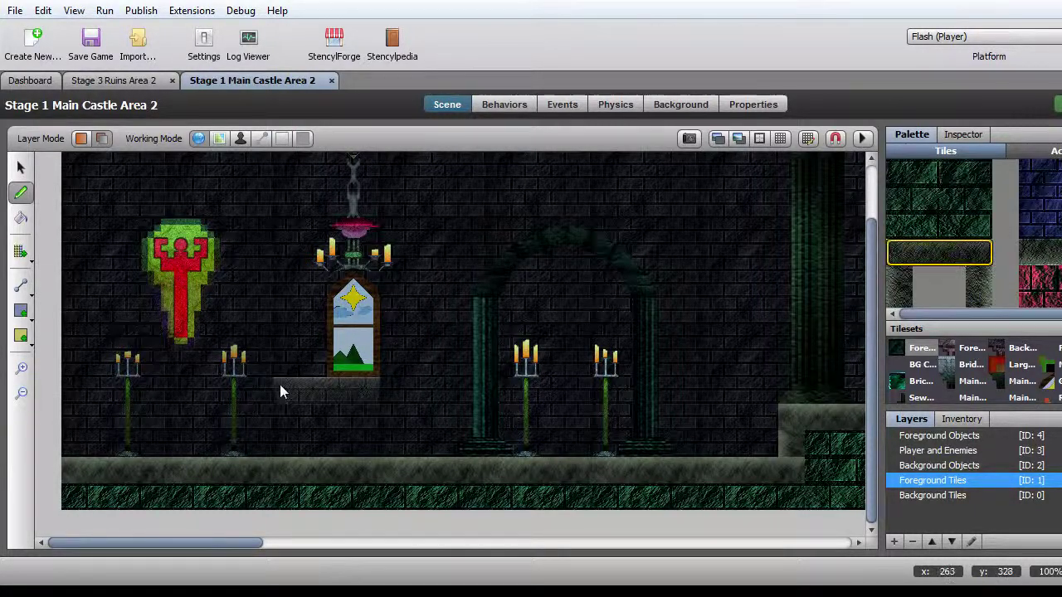
{"action": "left_click_drag", "start_coordinate": [73, 477], "coordinate": [723, 469]}
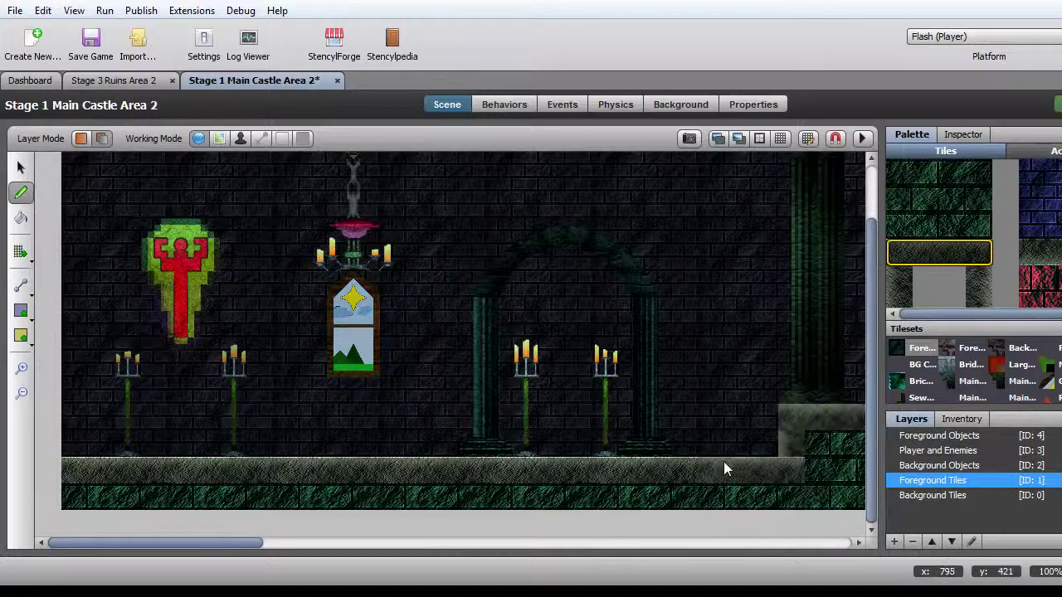
Repaint the raised floor up to the blue-grey stone blocks with the four-tile grey stone strip, using three tiles for the last gap
{"action": "left_click_drag", "start_coordinate": [199, 546], "coordinate": [328, 543]}
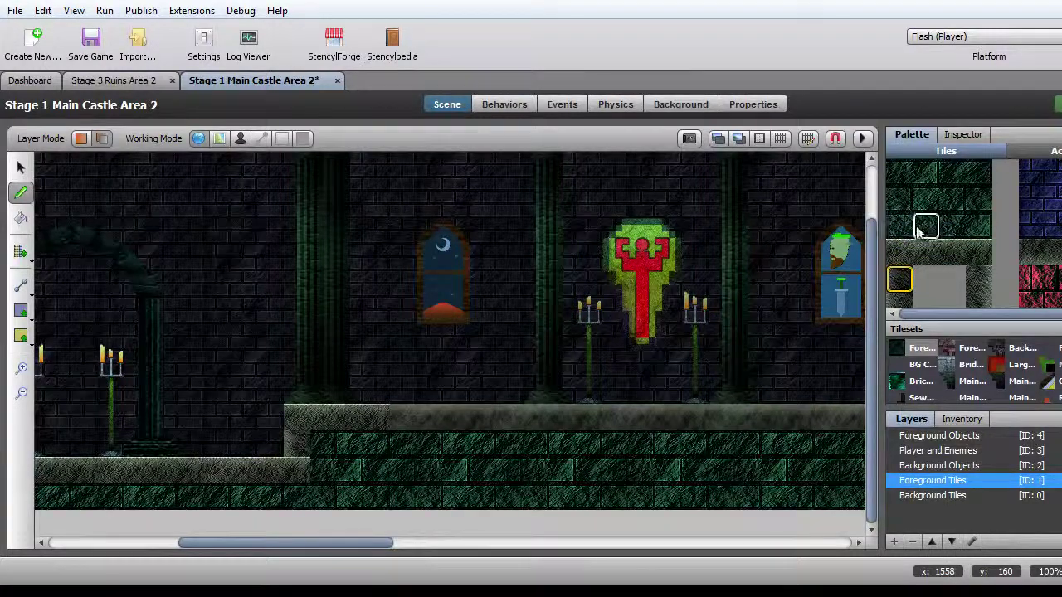
{"action": "left_click", "coordinate": [946, 252]}
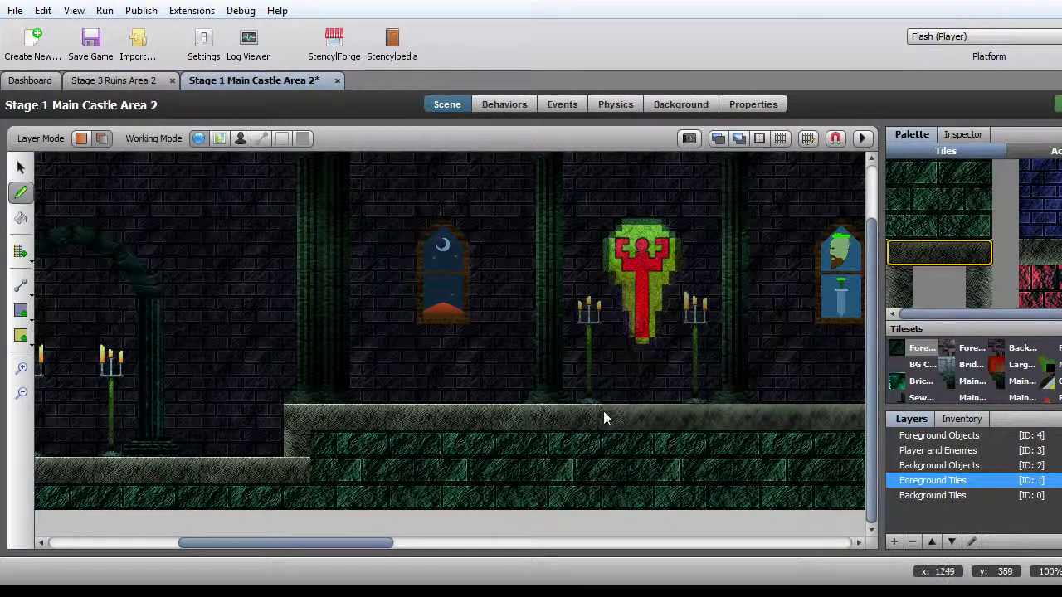
{"action": "left_click", "coordinate": [706, 419]}
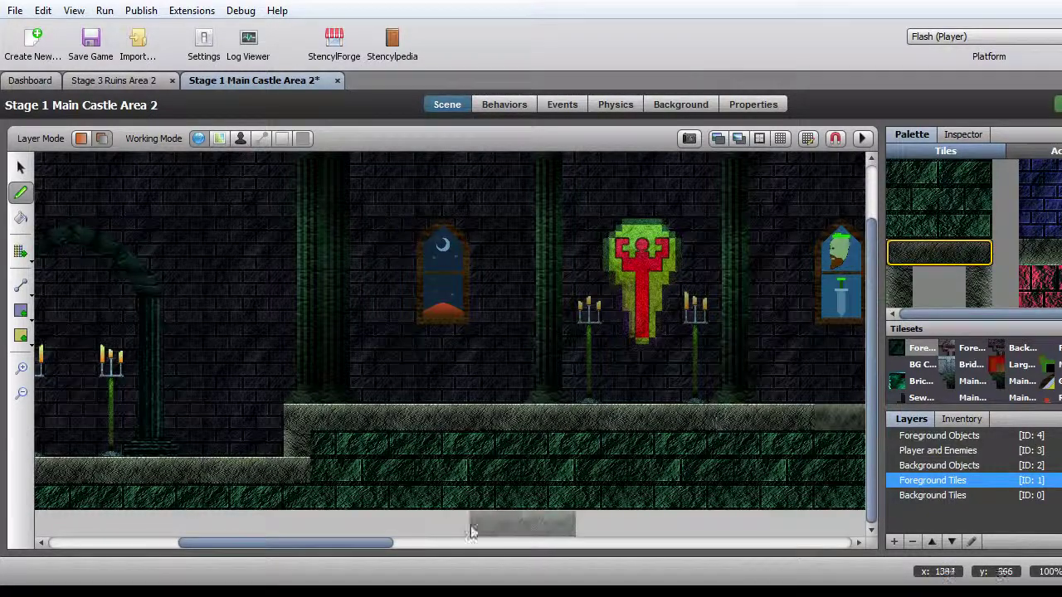
{"action": "left_click_drag", "start_coordinate": [374, 549], "coordinate": [474, 550]}
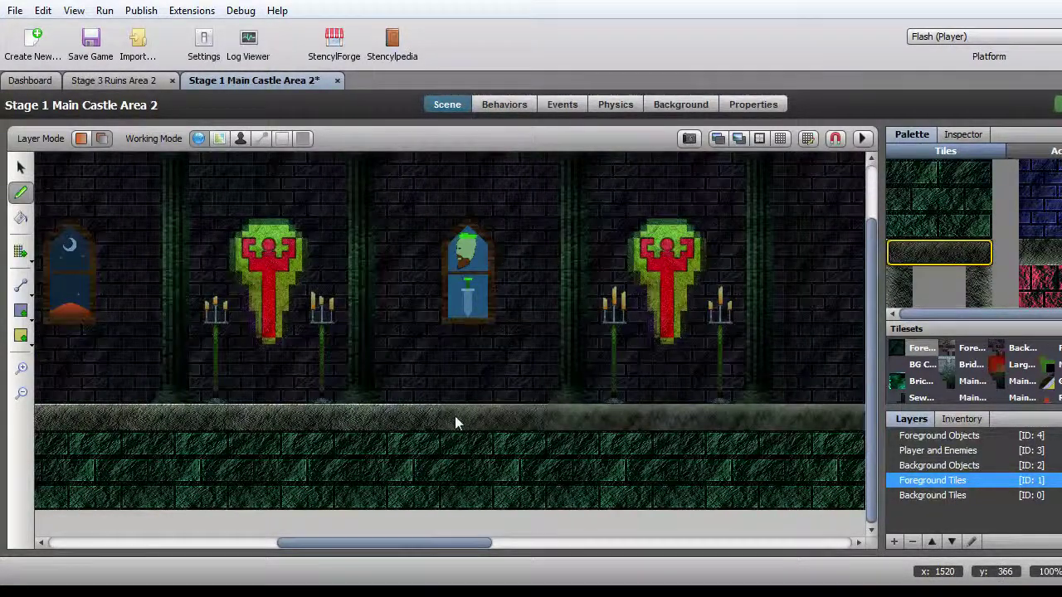
{"action": "left_click", "coordinate": [569, 415]}
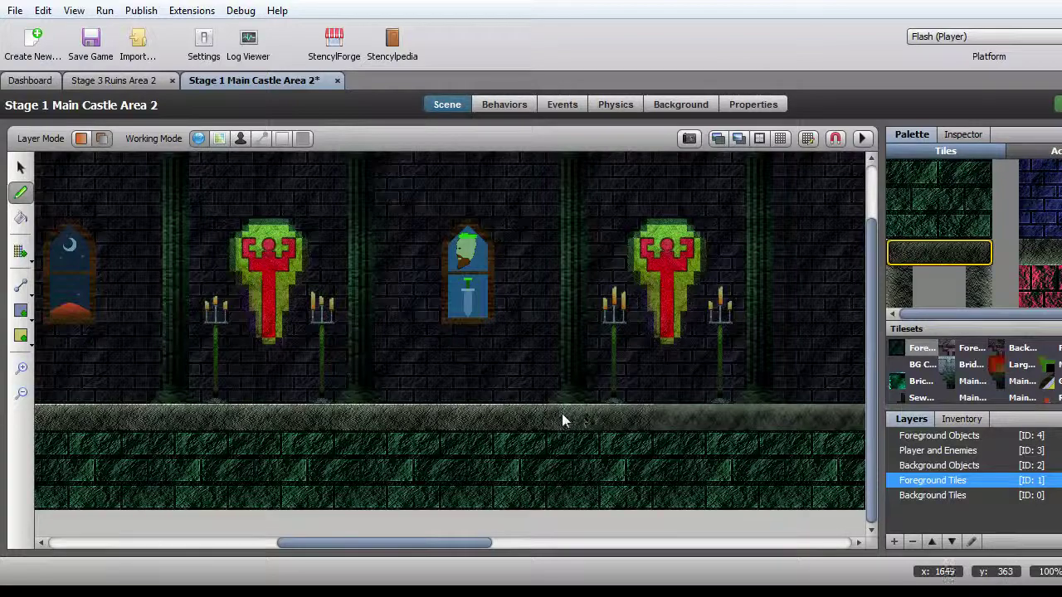
{"action": "left_click", "coordinate": [661, 417]}
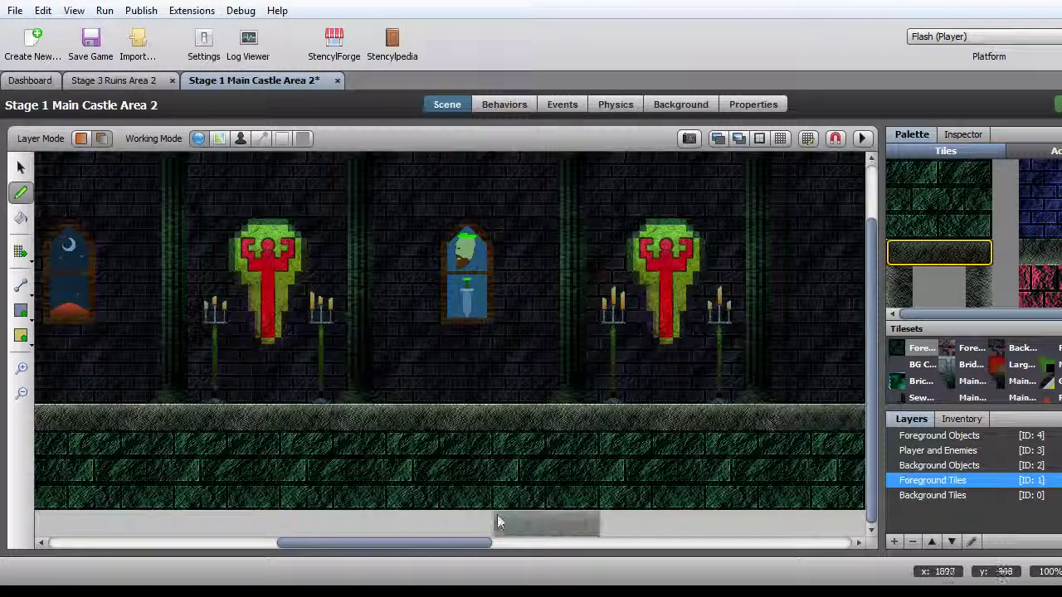
{"action": "left_click_drag", "start_coordinate": [433, 549], "coordinate": [533, 535]}
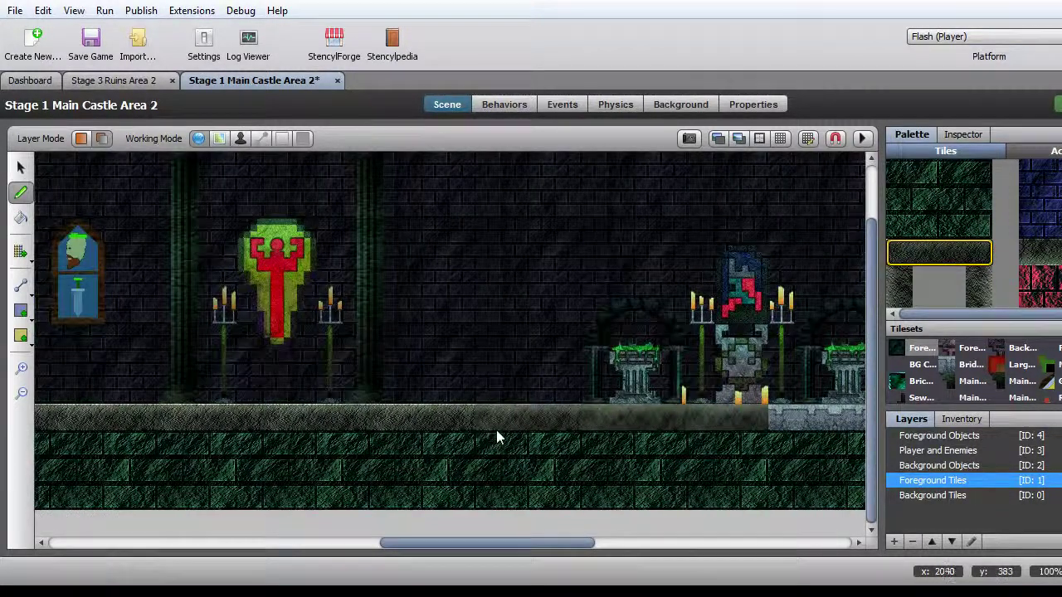
{"action": "left_click", "coordinate": [599, 428]}
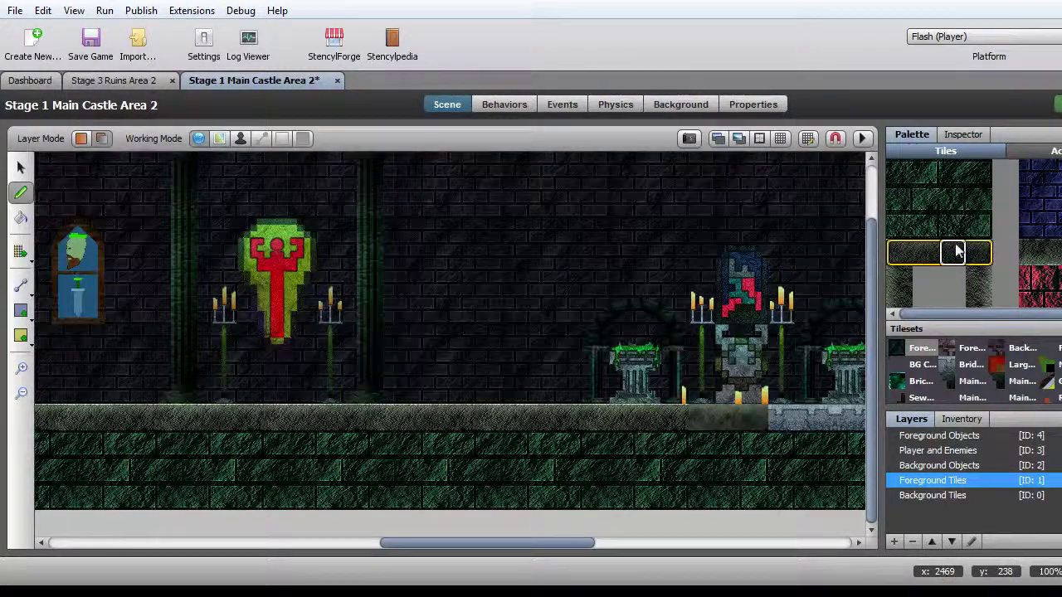
{"action": "left_click_drag", "start_coordinate": [905, 253], "coordinate": [950, 253]}
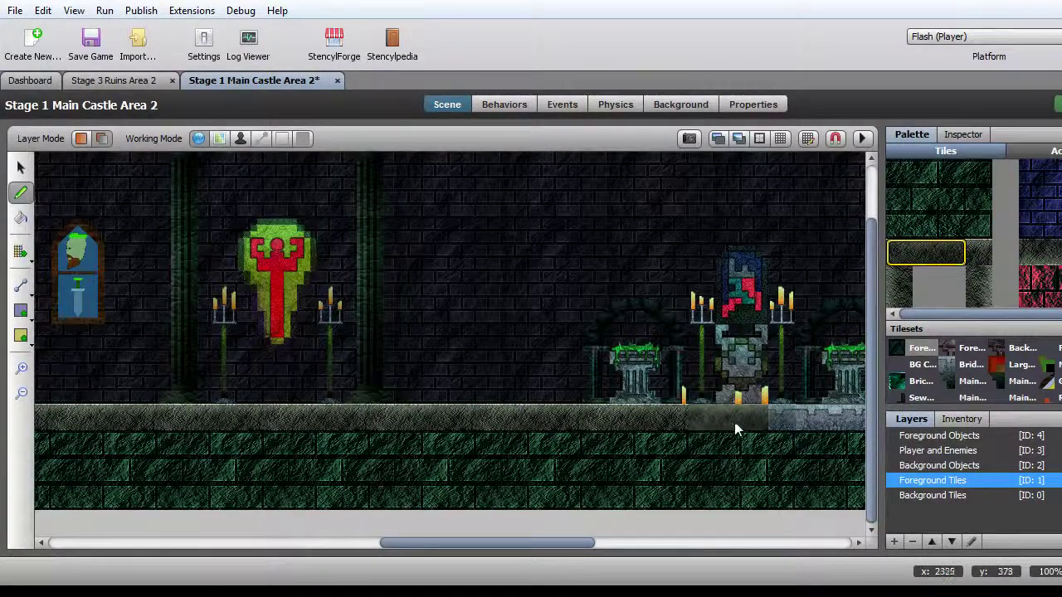
Repaint the ceiling from the scene's start to the first pillar with the four-tile grey stone strip above the red bricks, saving partway
{"action": "scroll", "coordinate": [645, 332], "scroll_direction": "up", "scroll_amount": 3}
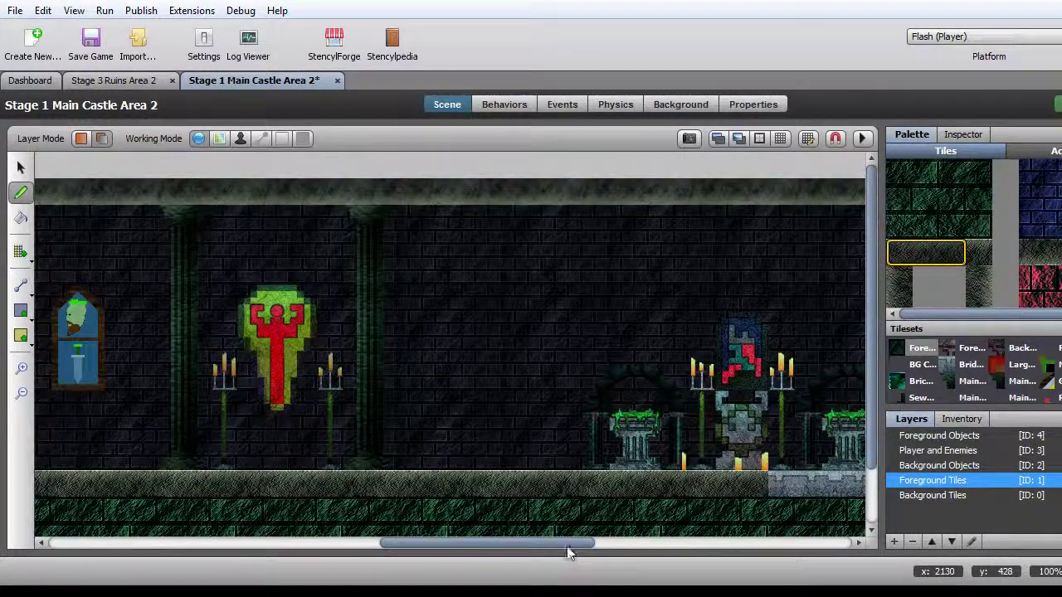
{"action": "left_click_drag", "start_coordinate": [572, 545], "coordinate": [239, 546]}
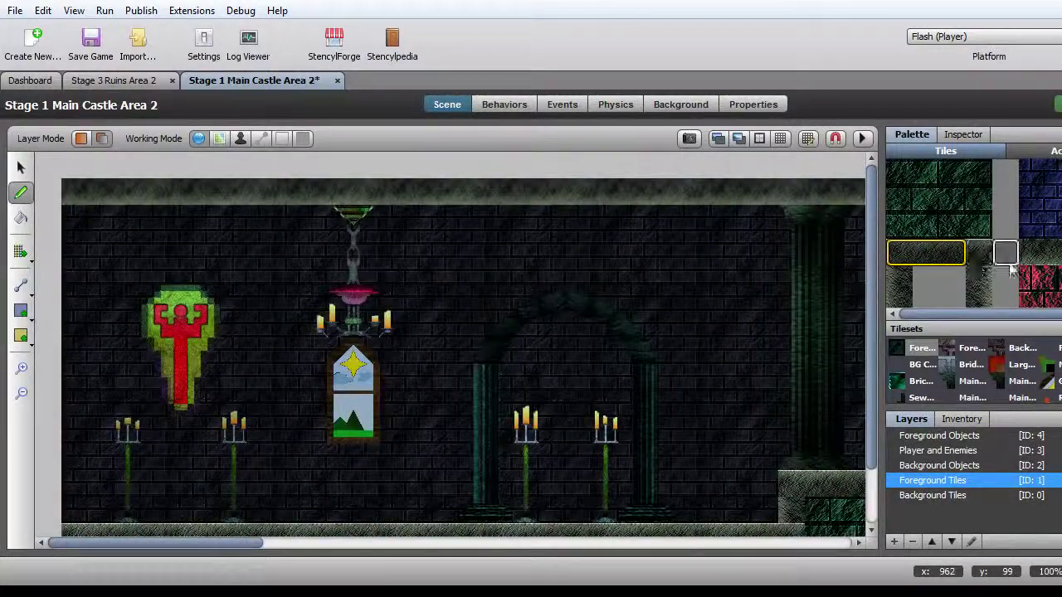
{"action": "left_click", "coordinate": [1037, 253]}
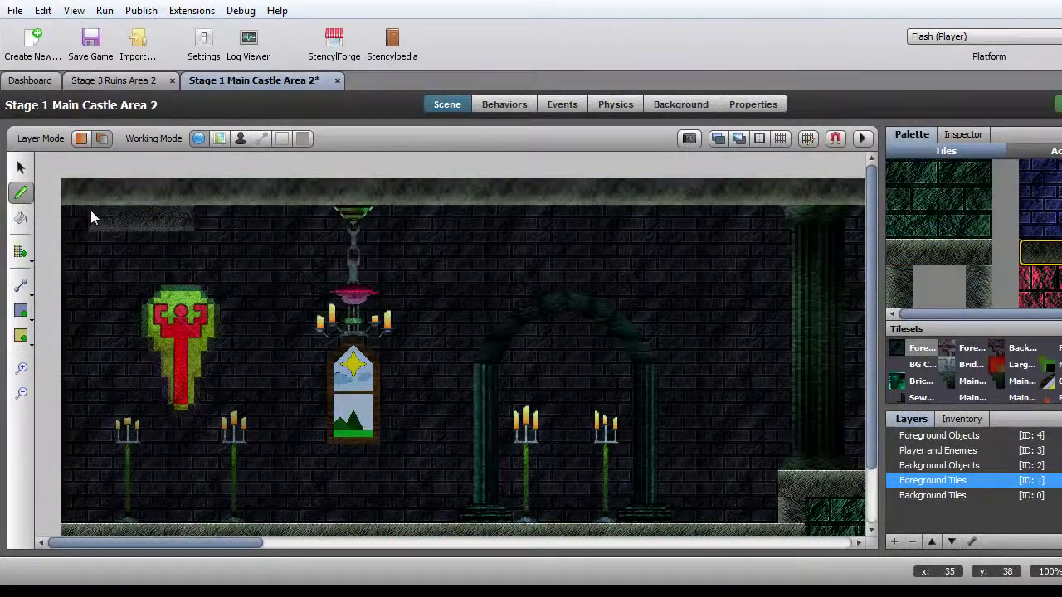
{"action": "left_click_drag", "start_coordinate": [192, 191], "coordinate": [269, 191]}
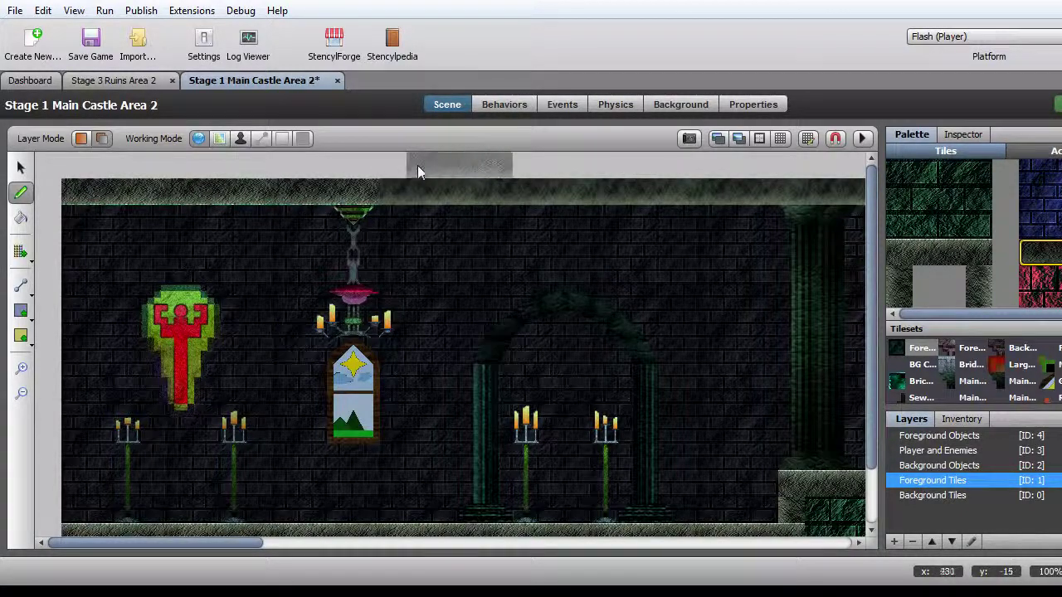
{"action": "key", "text": "ctrl+s"}
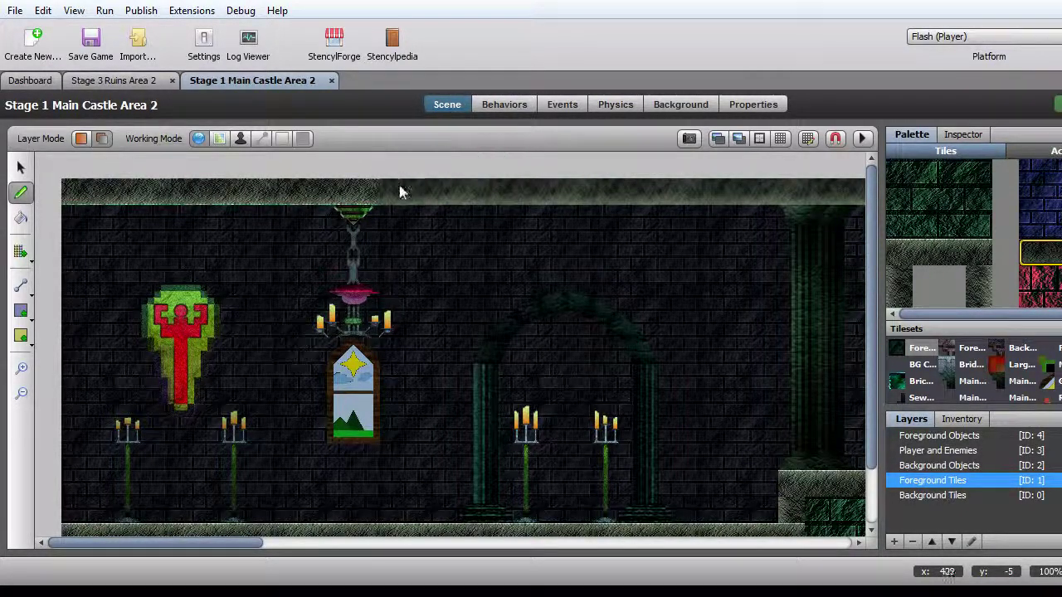
{"action": "left_click", "coordinate": [410, 194]}
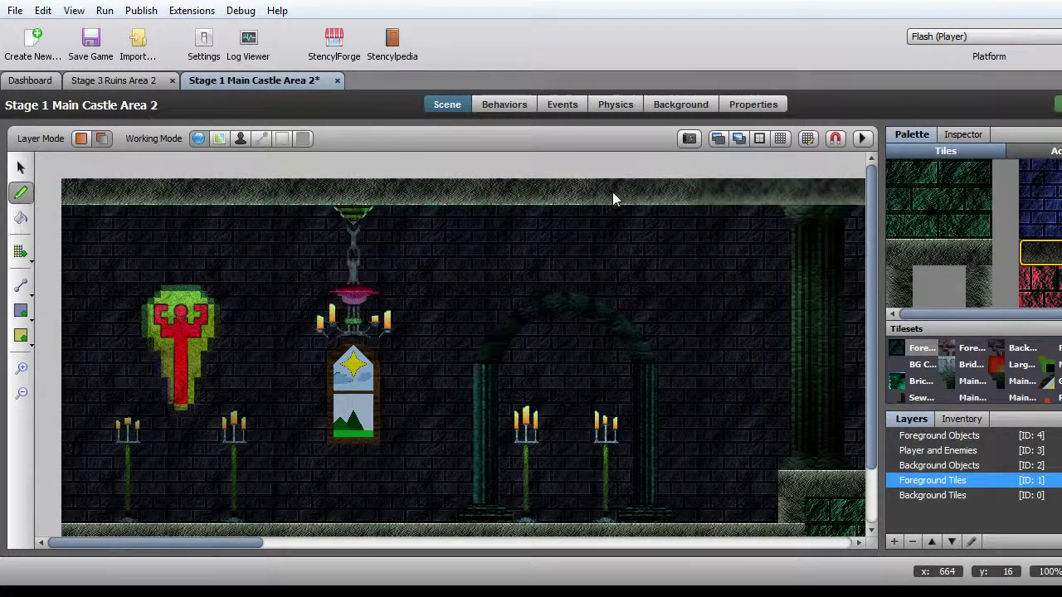
Continue the four-tile grey stone ceiling strip across the pillars, windows and banners up to the first altar
{"action": "scroll", "coordinate": [796, 224], "scroll_direction": "right", "scroll_amount": 2}
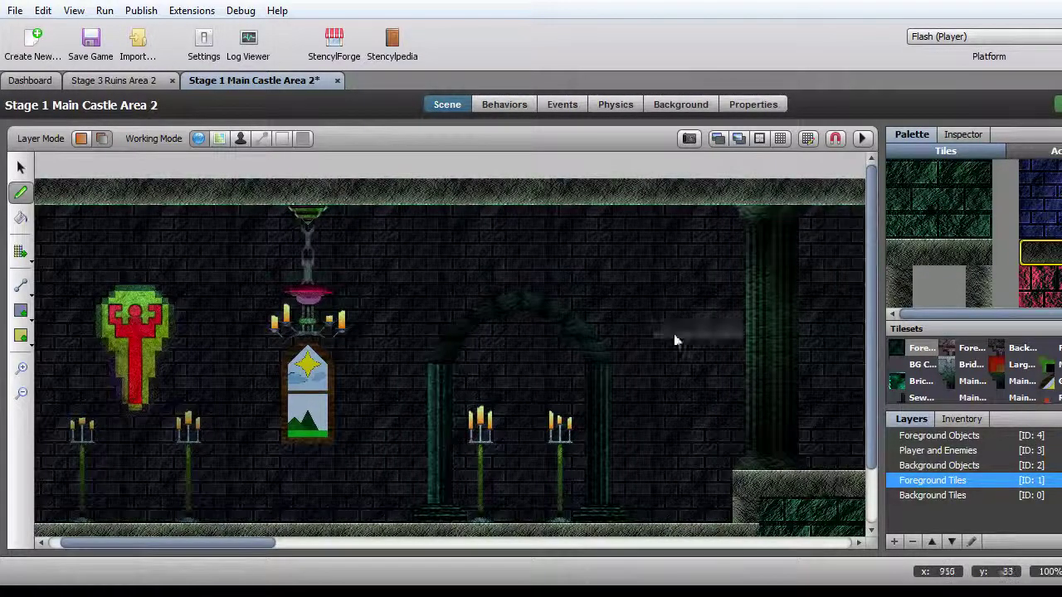
{"action": "left_click_drag", "start_coordinate": [171, 546], "coordinate": [303, 544]}
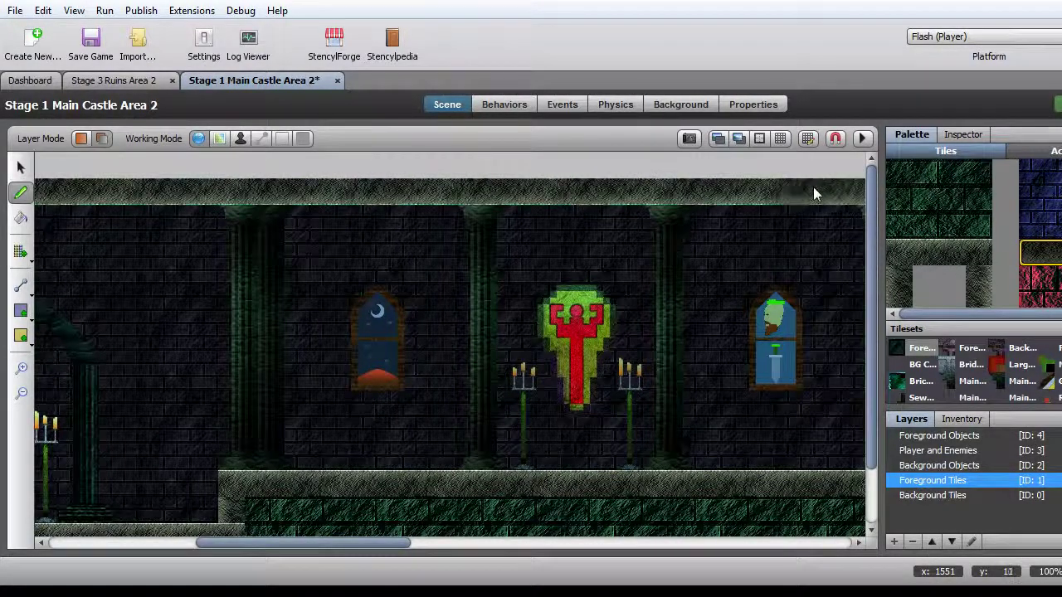
{"action": "scroll", "coordinate": [747, 299], "scroll_direction": "right", "scroll_amount": 1}
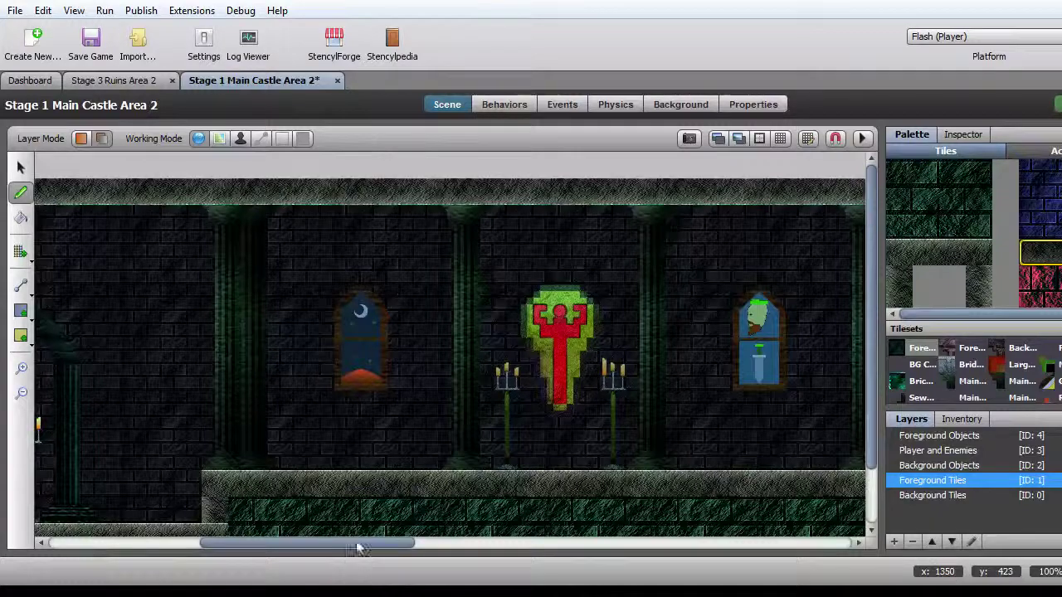
{"action": "left_click_drag", "start_coordinate": [358, 548], "coordinate": [496, 548]}
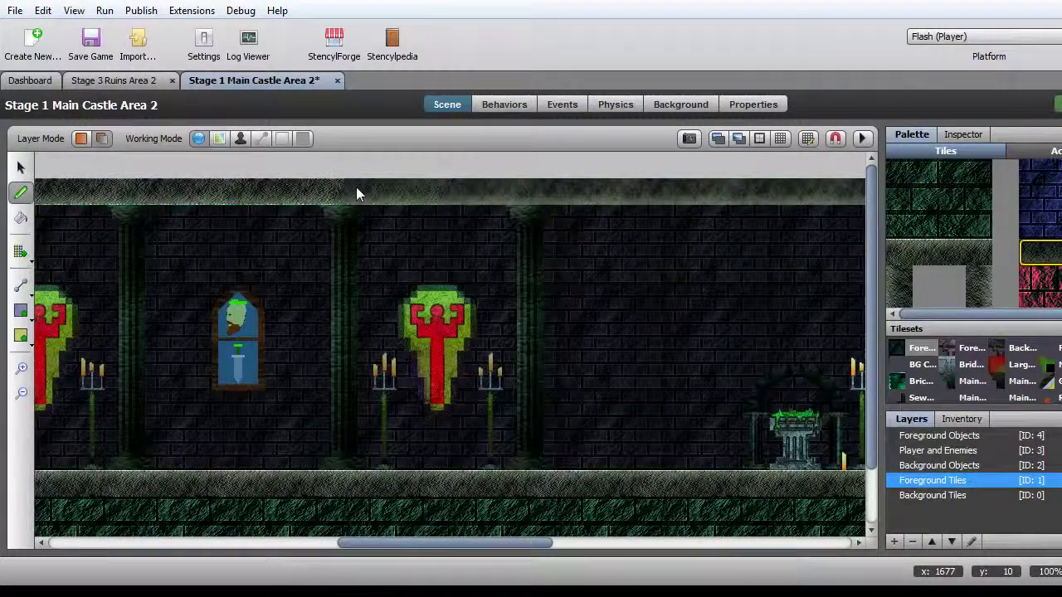
{"action": "left_click_drag", "start_coordinate": [357, 189], "coordinate": [855, 193]}
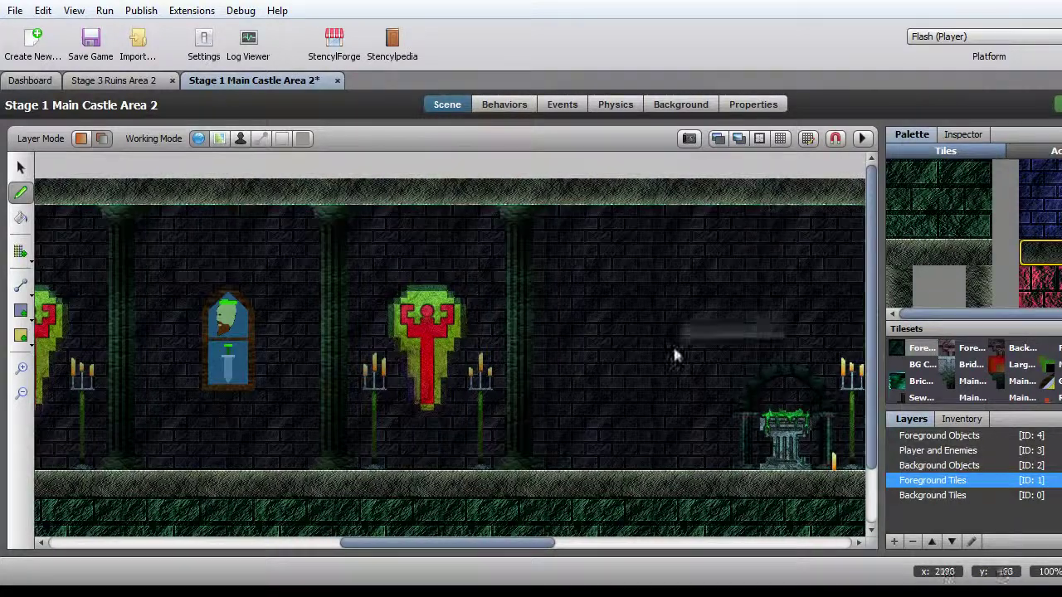
Extend the grey stone ceiling strip over the altars and blue railings to the scene's end, and save and close the scene
{"action": "left_click_drag", "start_coordinate": [498, 544], "coordinate": [614, 529]}
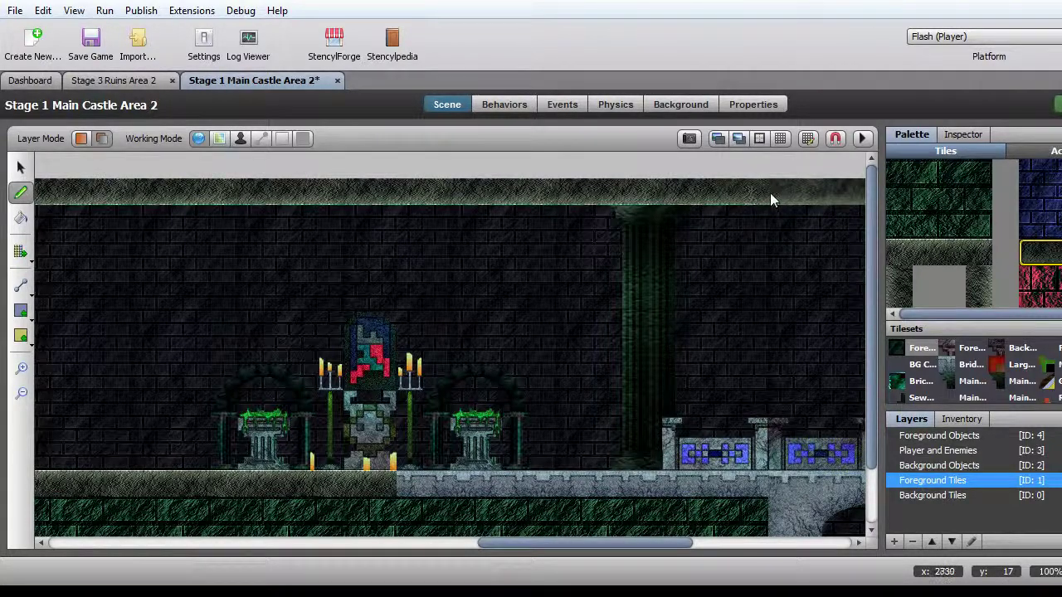
{"action": "scroll", "coordinate": [751, 265], "scroll_direction": "right", "scroll_amount": 1}
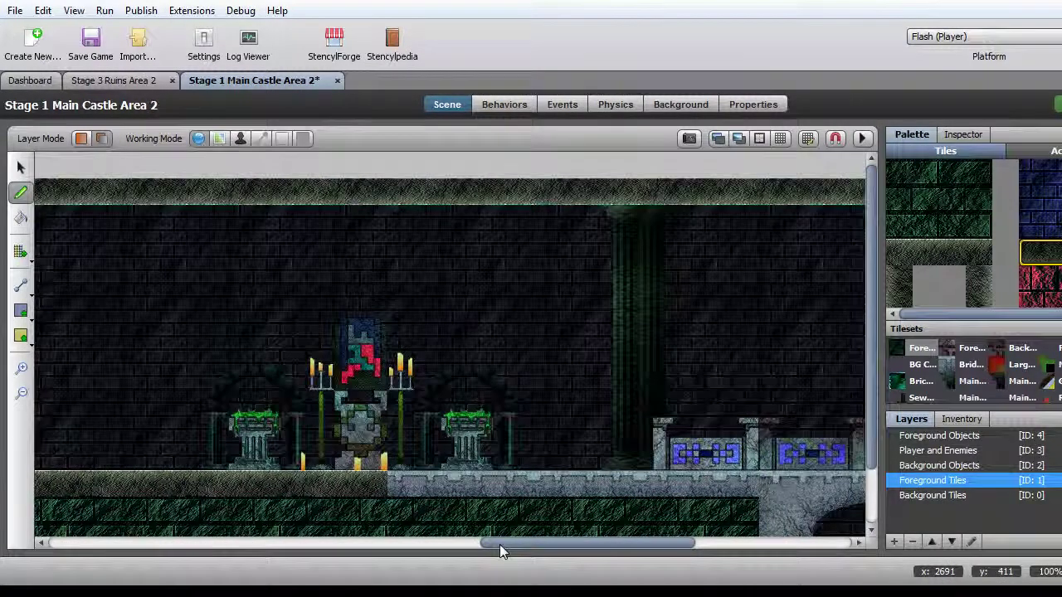
{"action": "left_click_drag", "start_coordinate": [500, 551], "coordinate": [668, 541]}
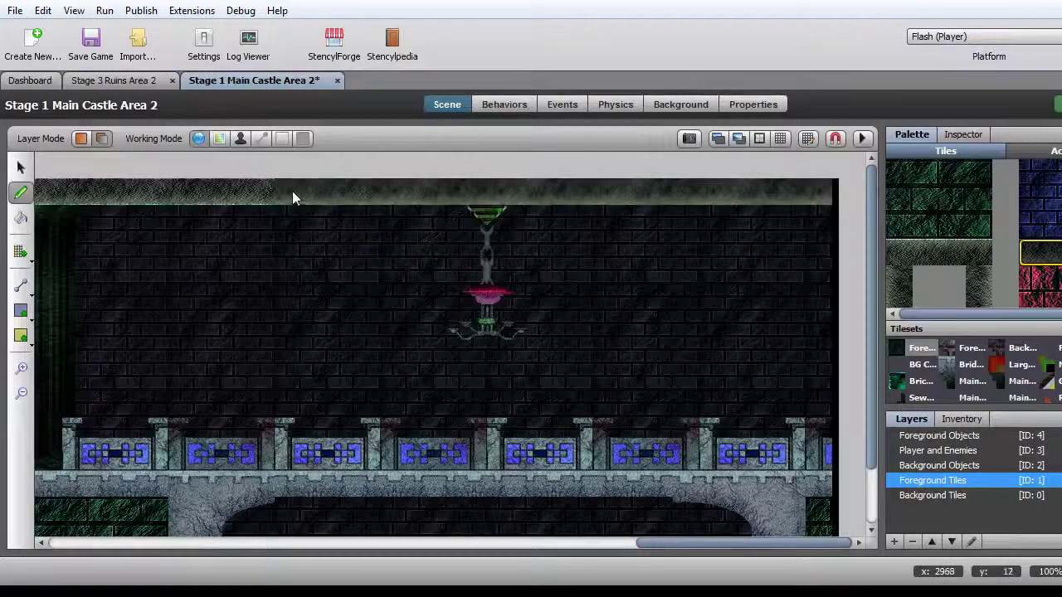
{"action": "left_click_drag", "start_coordinate": [296, 197], "coordinate": [832, 196]}
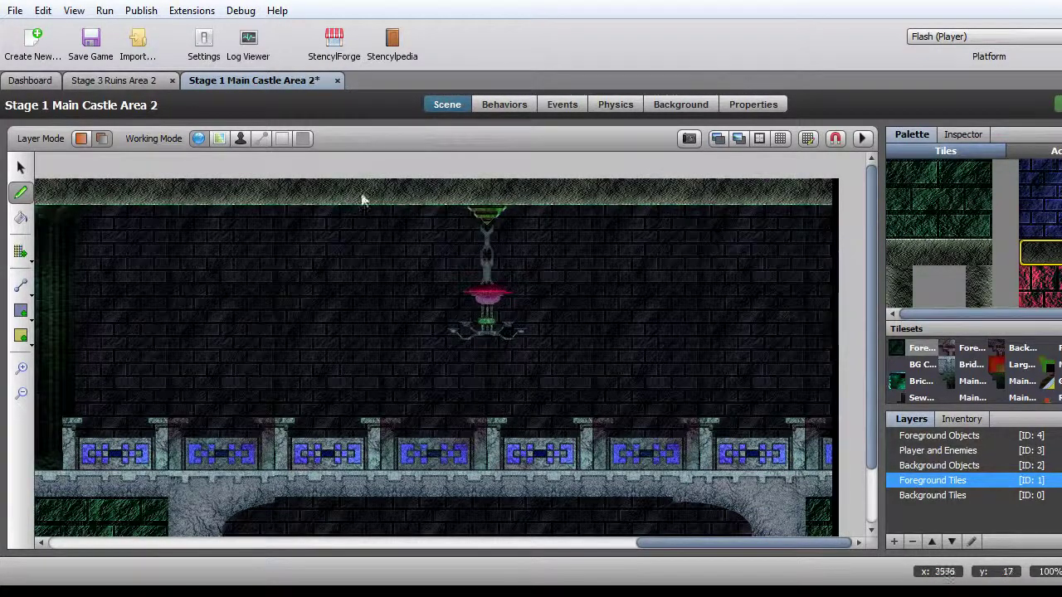
{"action": "key", "text": "ctrl+s"}
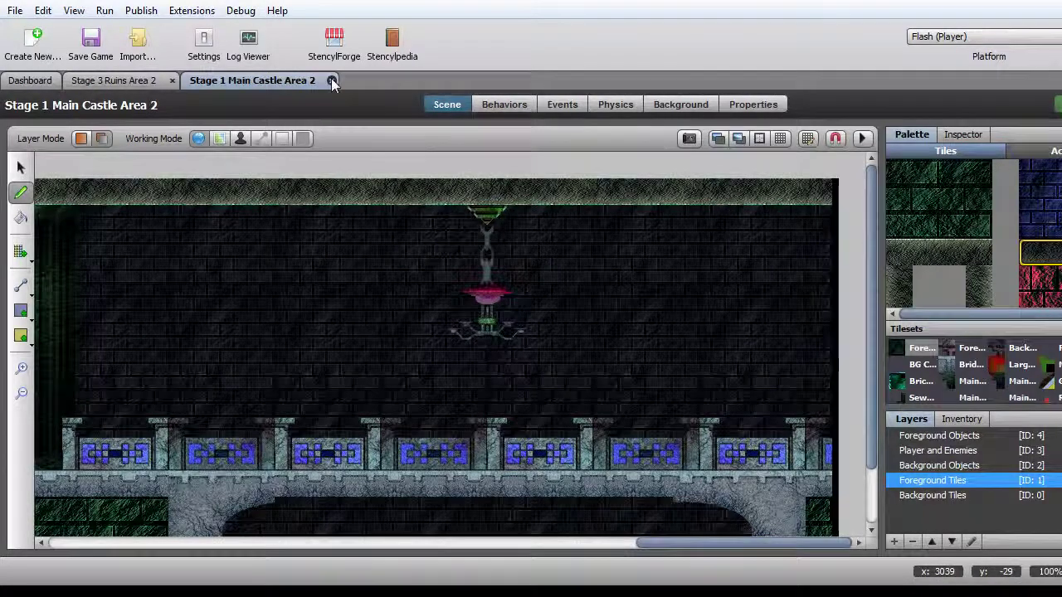
{"action": "left_click", "coordinate": [331, 81]}
Open the Stage 1 Main Castle Area 3 scene from the dashboard and select the Foreground Tiles layer
{"action": "left_click", "coordinate": [25, 81]}
{"action": "left_click", "coordinate": [504, 178]}
{"action": "double_click", "coordinate": [504, 175]}
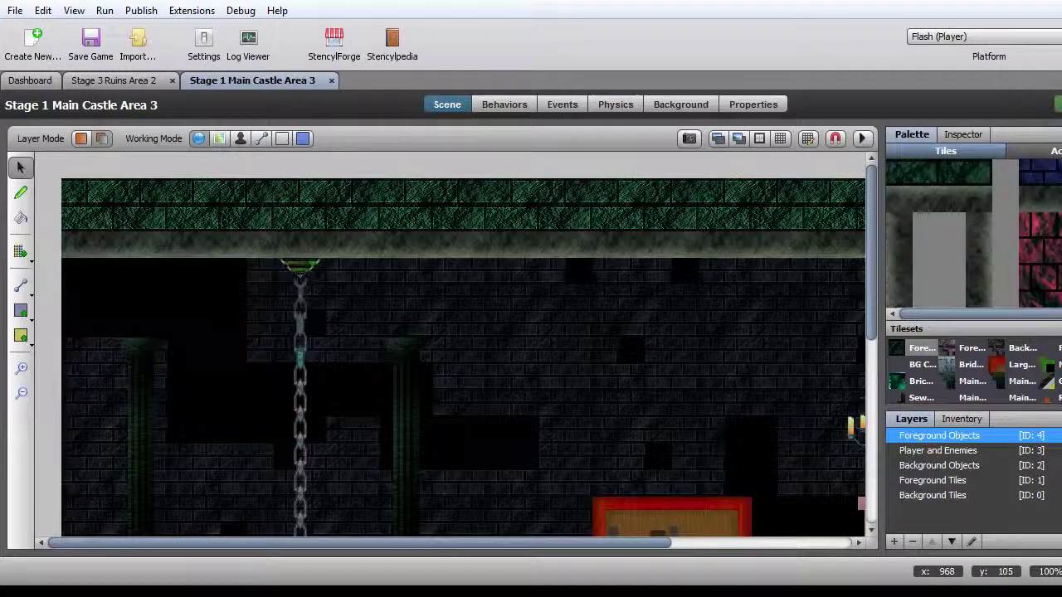
{"action": "left_click", "coordinate": [930, 482]}
Repaint the ceiling's lower edge across the whole scene with the four-tile grey stone strip above the red bricks
{"action": "scroll", "coordinate": [960, 234], "scroll_direction": "down", "scroll_amount": 5}
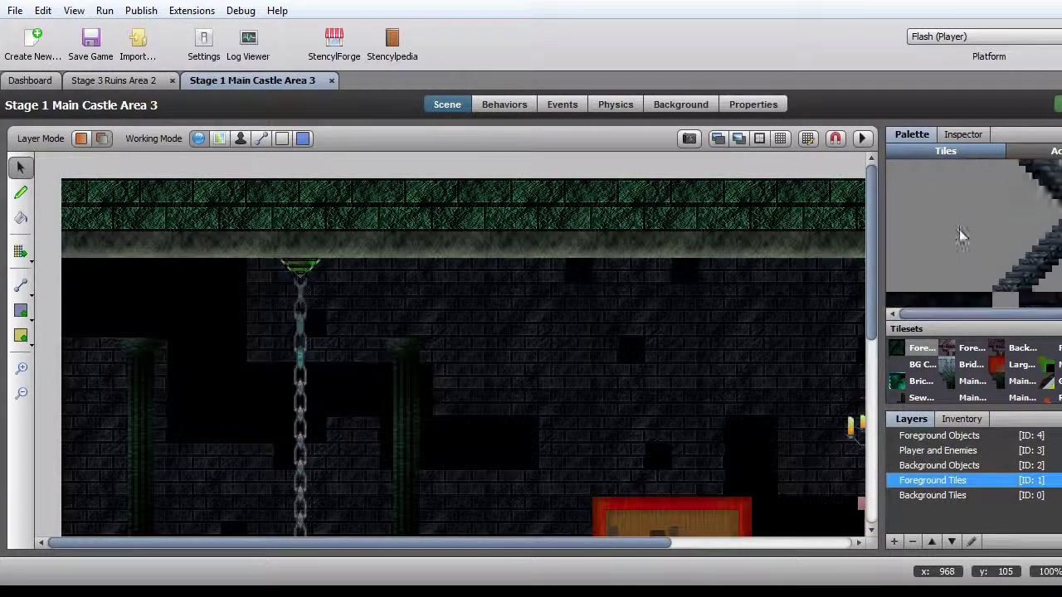
{"action": "scroll", "coordinate": [963, 241], "scroll_direction": "up", "scroll_amount": 3}
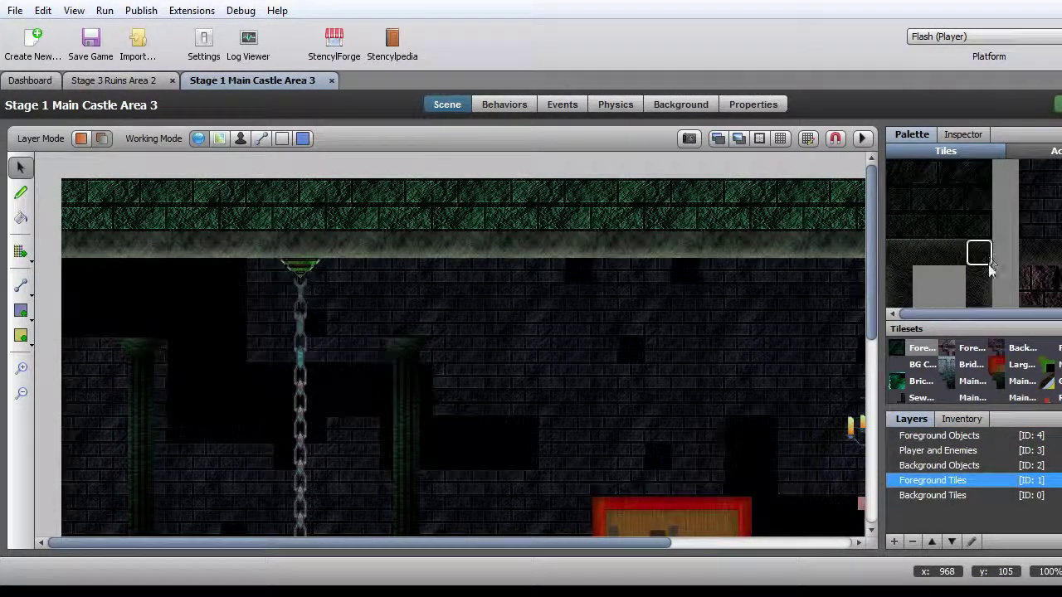
{"action": "left_click", "coordinate": [1037, 252]}
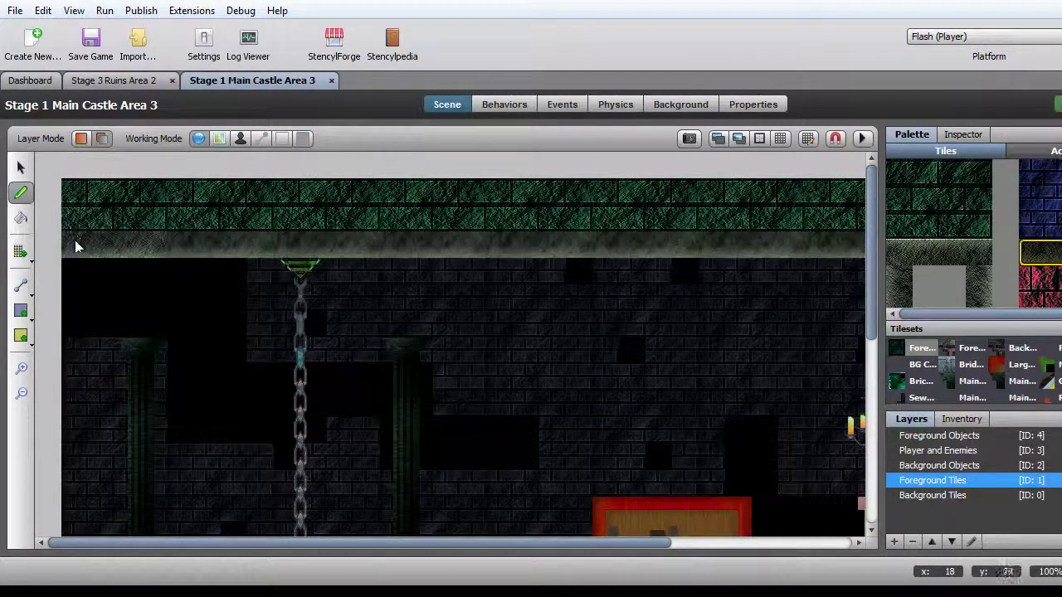
{"action": "left_click", "coordinate": [108, 245]}
{"action": "scroll", "coordinate": [938, 240], "scroll_direction": "down", "scroll_amount": 5}
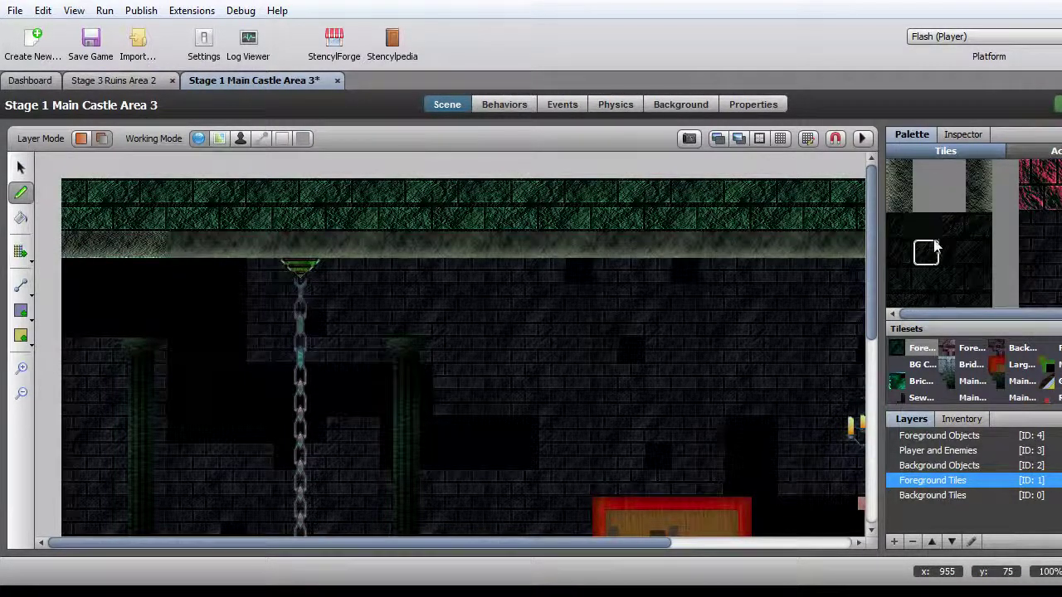
{"action": "scroll", "coordinate": [942, 253], "scroll_direction": "up", "scroll_amount": 2}
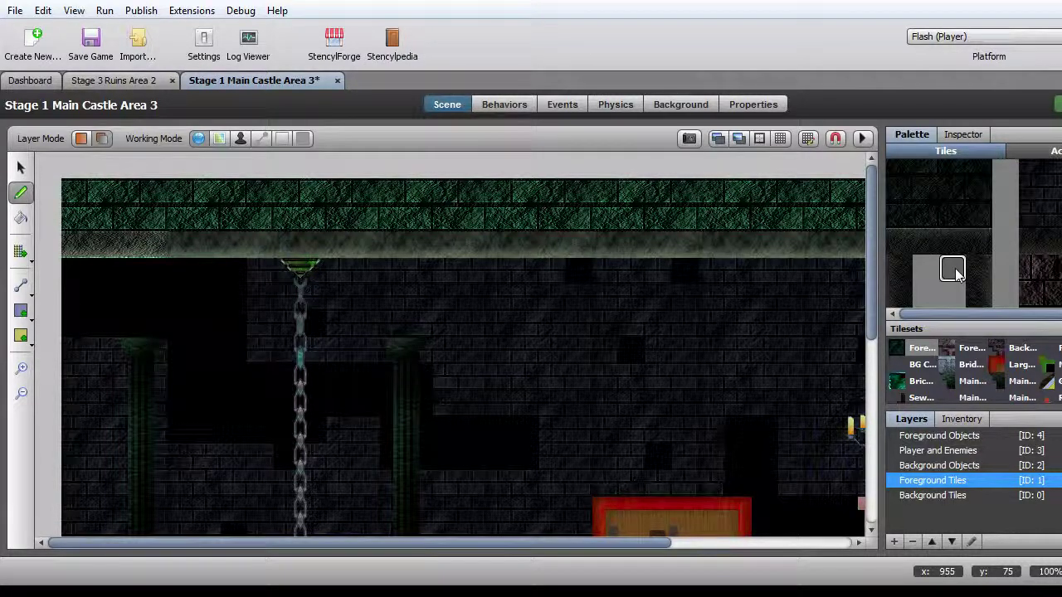
{"action": "scroll", "coordinate": [954, 274], "scroll_direction": "up", "scroll_amount": 3}
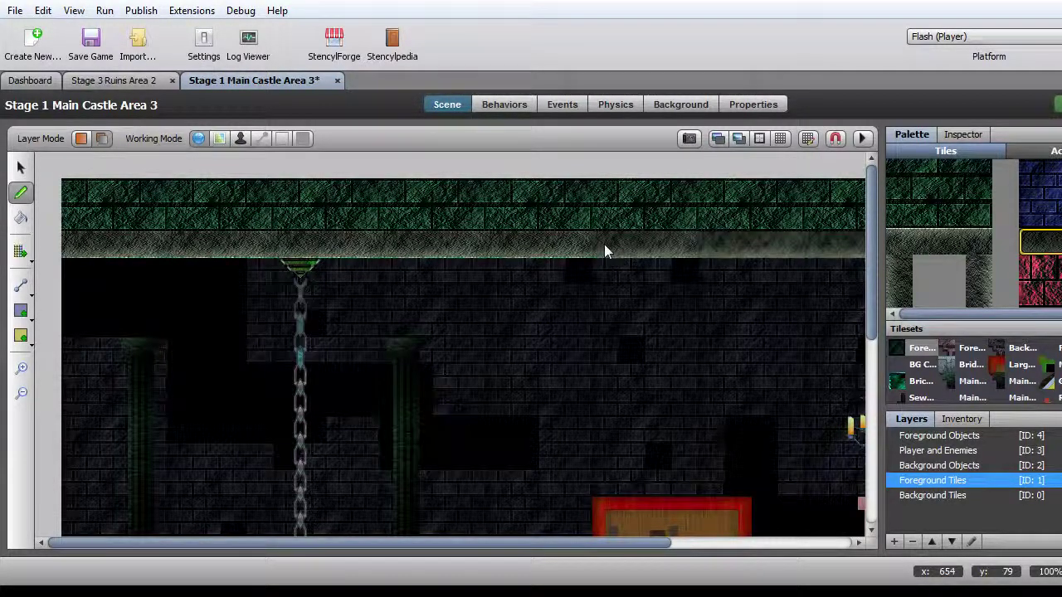
{"action": "left_click_drag", "start_coordinate": [705, 244], "coordinate": [800, 245]}
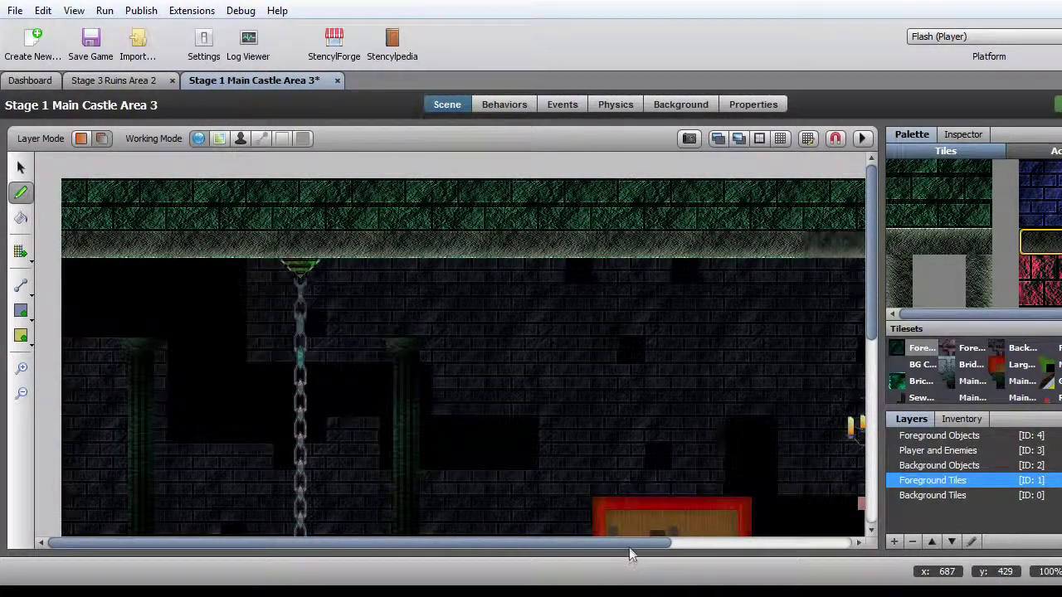
{"action": "left_click_drag", "start_coordinate": [630, 546], "coordinate": [813, 543]}
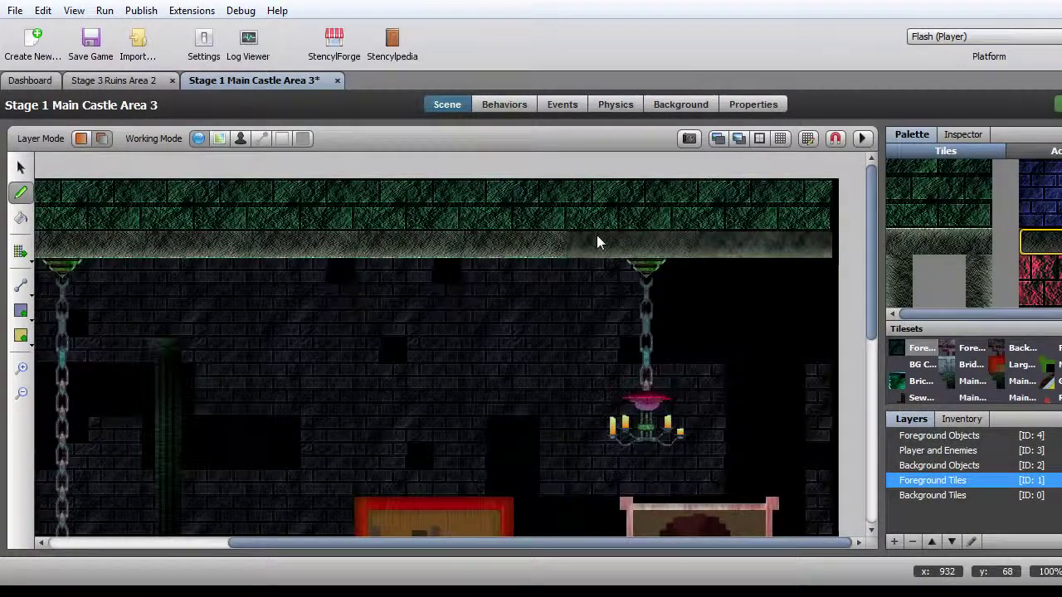
{"action": "mouse_move", "coordinate": [596, 240]}
{"action": "left_mouse_down"}
{"action": "mouse_move", "coordinate": [581, 242]}
{"action": "mouse_move", "coordinate": [802, 244]}
{"action": "left_mouse_up"}
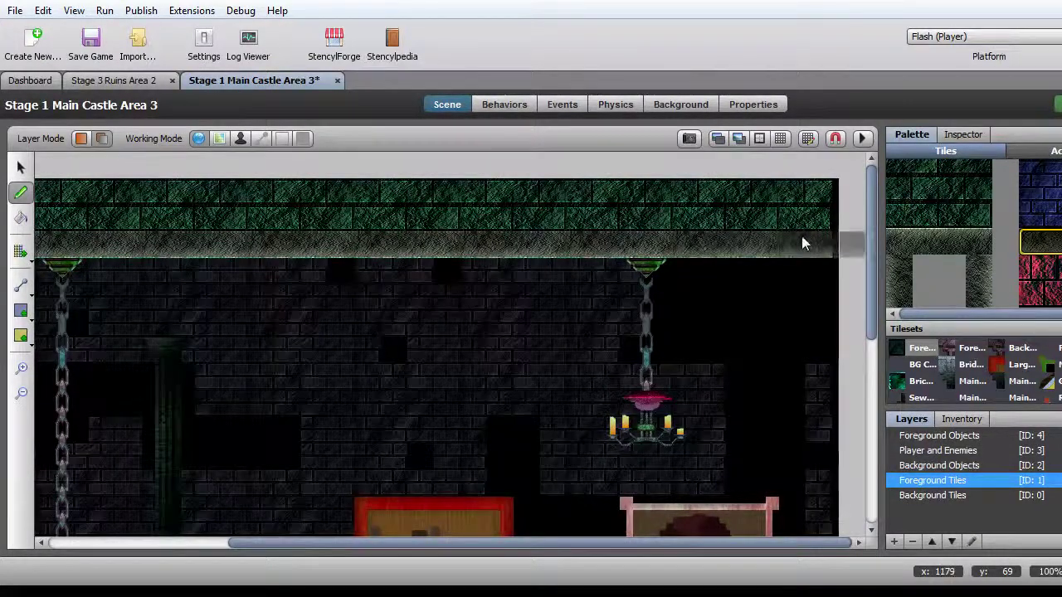
Repaint the lower floor from the scene's start to its end under the raised ledge with the four-tile grey stone strip below the green bricks
{"action": "scroll", "coordinate": [781, 344], "scroll_direction": "down", "scroll_amount": 5}
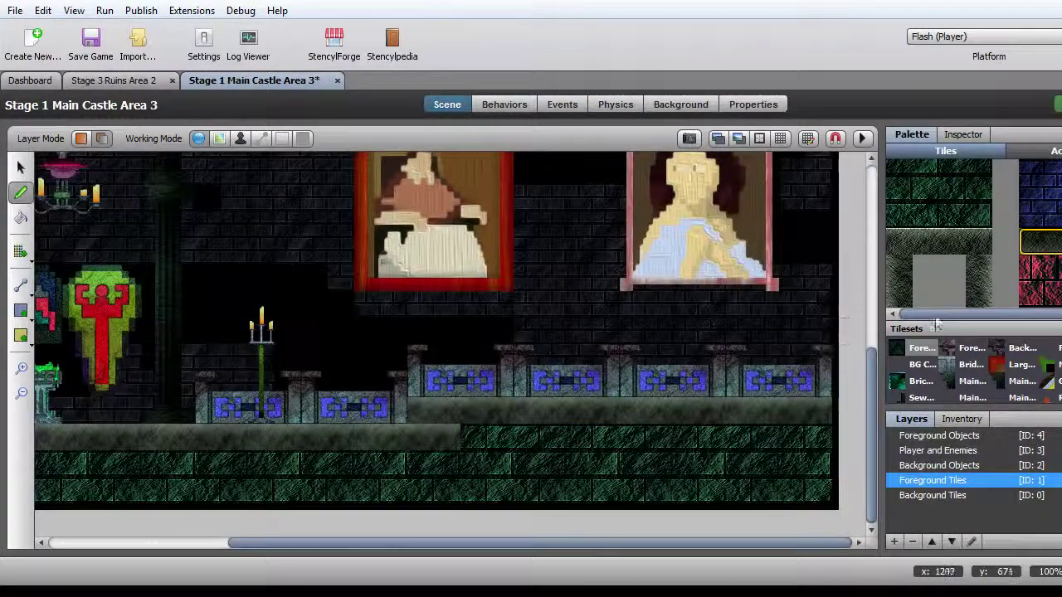
{"action": "left_click", "coordinate": [946, 242]}
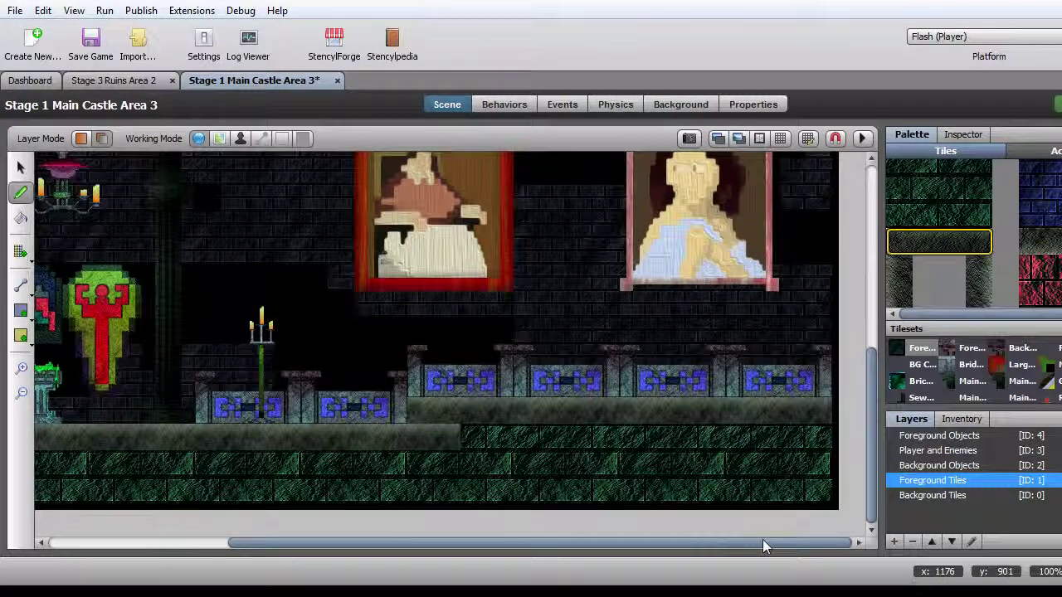
{"action": "left_click_drag", "start_coordinate": [763, 545], "coordinate": [486, 565]}
{"action": "left_click_drag", "start_coordinate": [72, 438], "coordinate": [308, 434]}
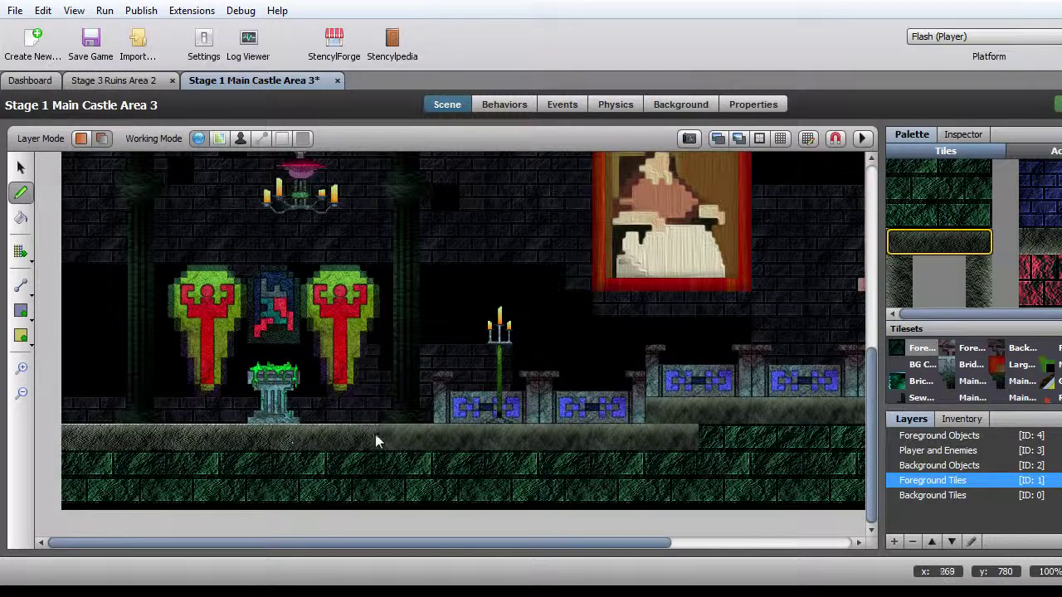
{"action": "left_click_drag", "start_coordinate": [391, 434], "coordinate": [612, 444]}
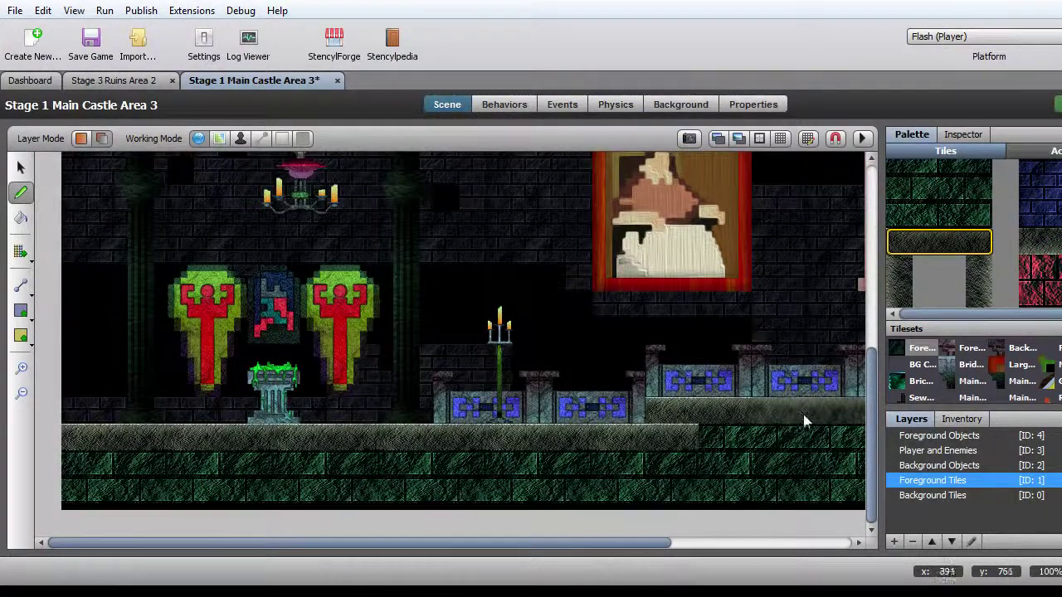
Repaint the raised floor under the blue railings to the scene's end with the same four-tile grey stone strip, and save
{"action": "left_click_drag", "start_coordinate": [652, 550], "coordinate": [834, 541]}
{"action": "mouse_move", "coordinate": [647, 422]}
{"action": "left_mouse_down"}
{"action": "mouse_move", "coordinate": [639, 415]}
{"action": "mouse_move", "coordinate": [742, 418]}
{"action": "left_mouse_up"}
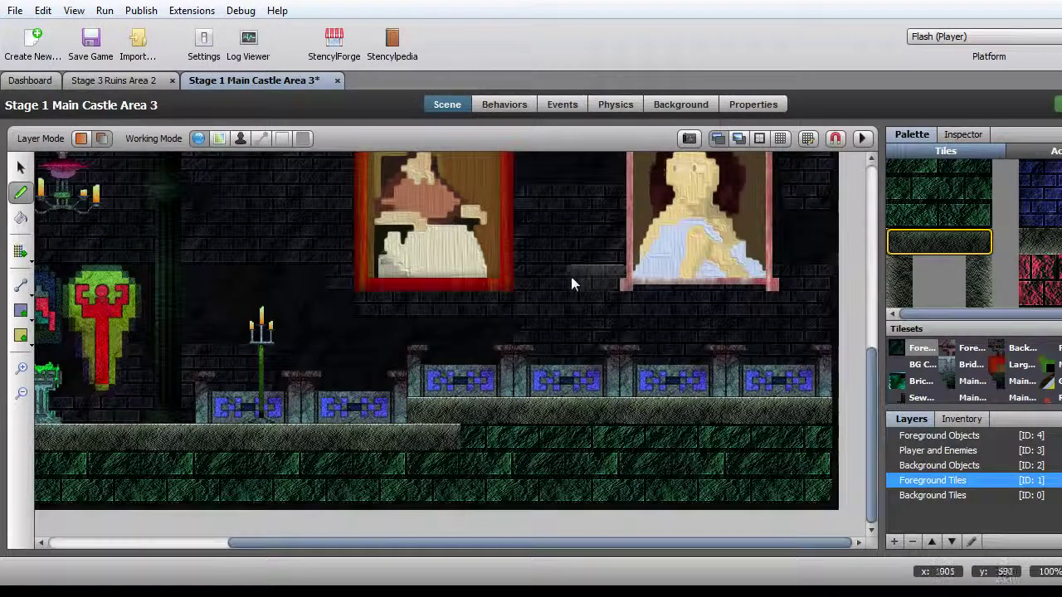
{"action": "scroll", "coordinate": [570, 279], "scroll_direction": "up", "scroll_amount": 5}
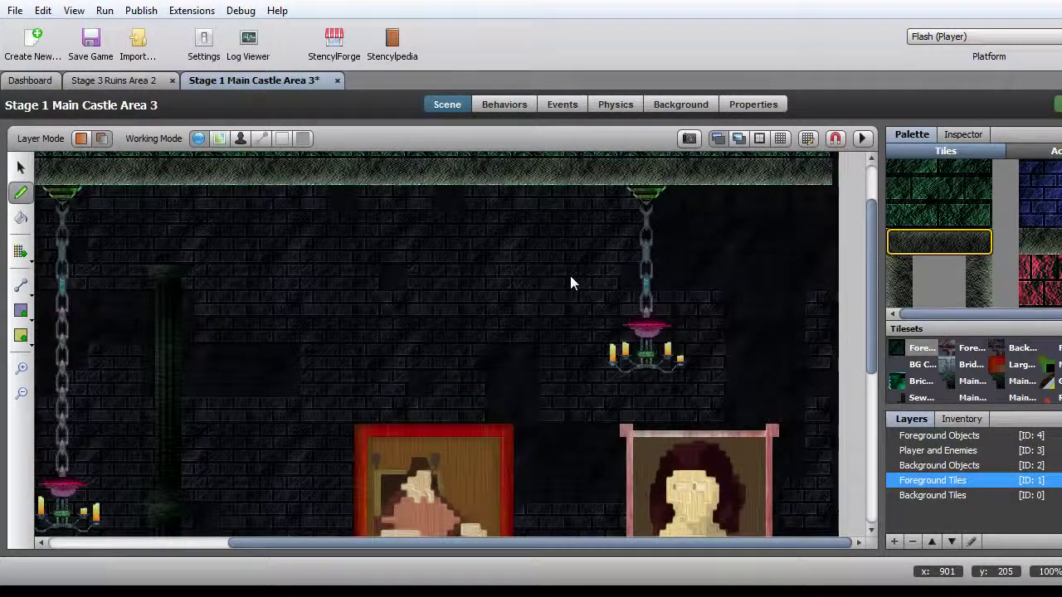
{"action": "key", "text": "ctrl+s"}
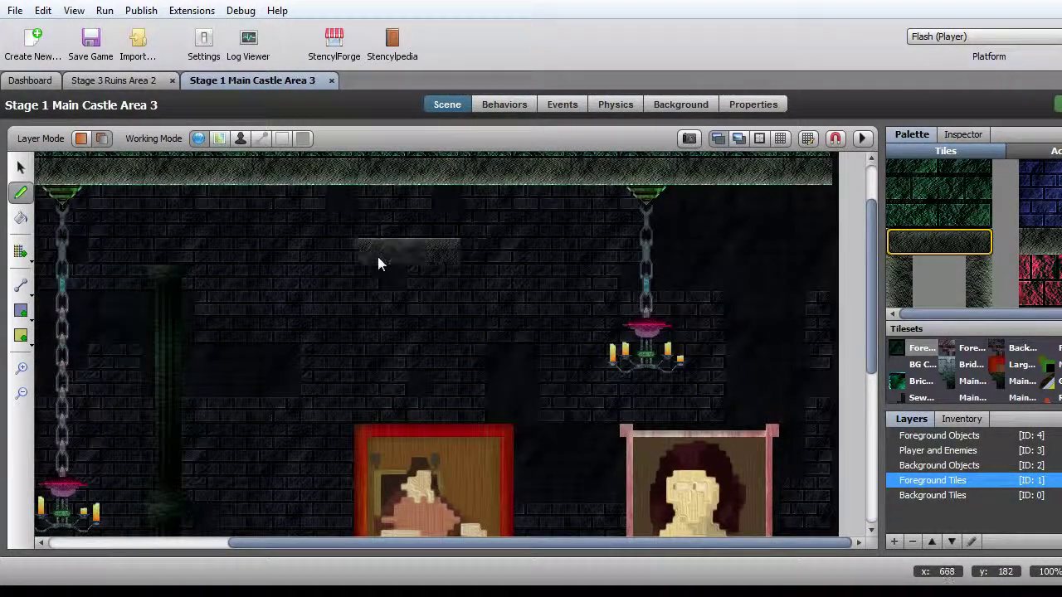
Close Stage 1 Main Castle Area 3 and return to the dashboard's scene list
{"action": "left_click", "coordinate": [332, 82]}
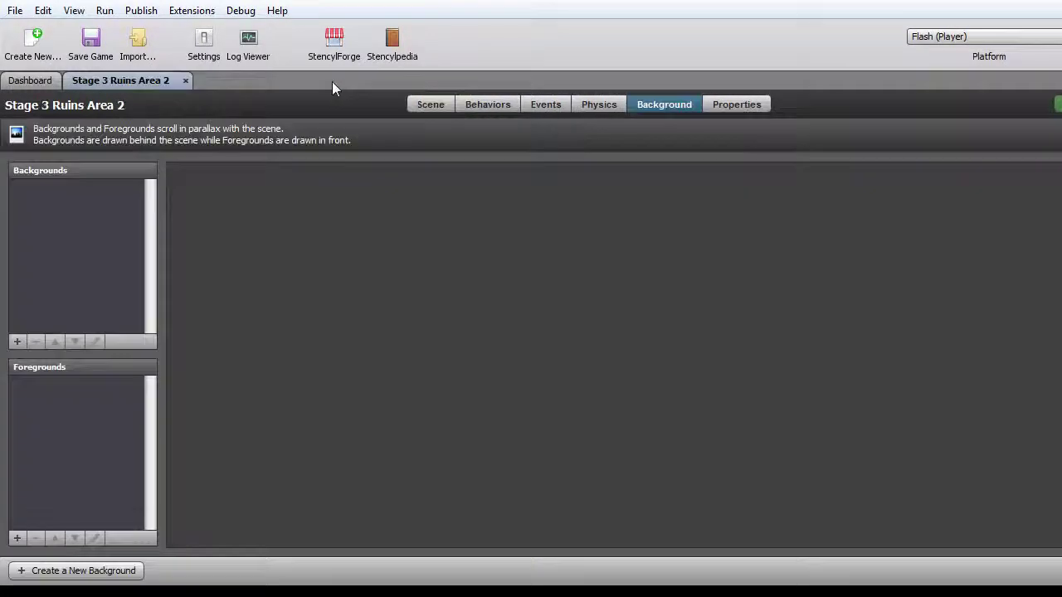
{"action": "left_click", "coordinate": [30, 81]}
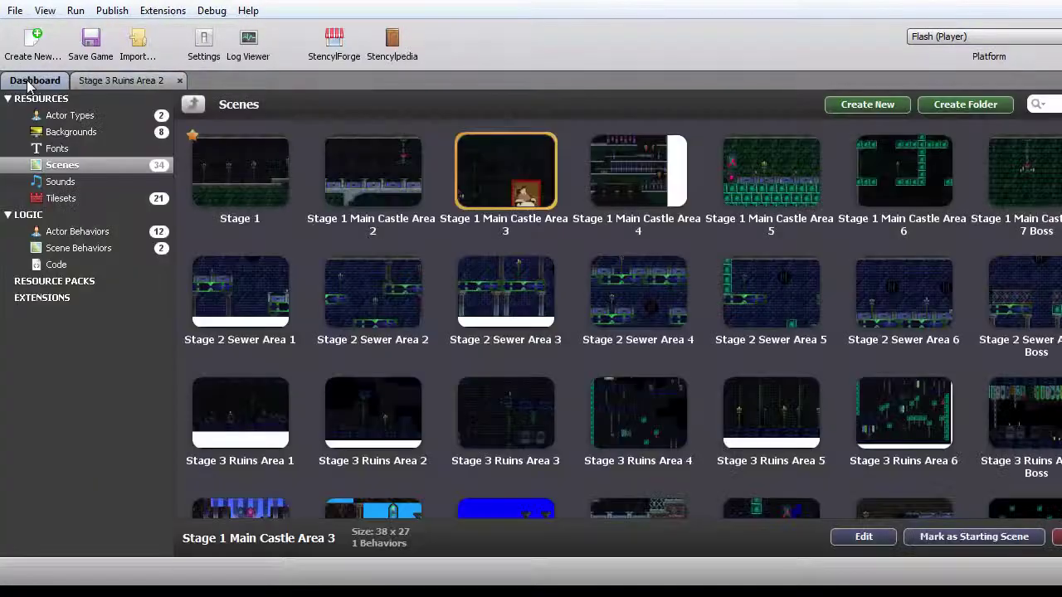
Open the Stage 1 Main Castle Area 4 scene and make Foreground Tiles the active layer
{"action": "left_click", "coordinate": [661, 183]}
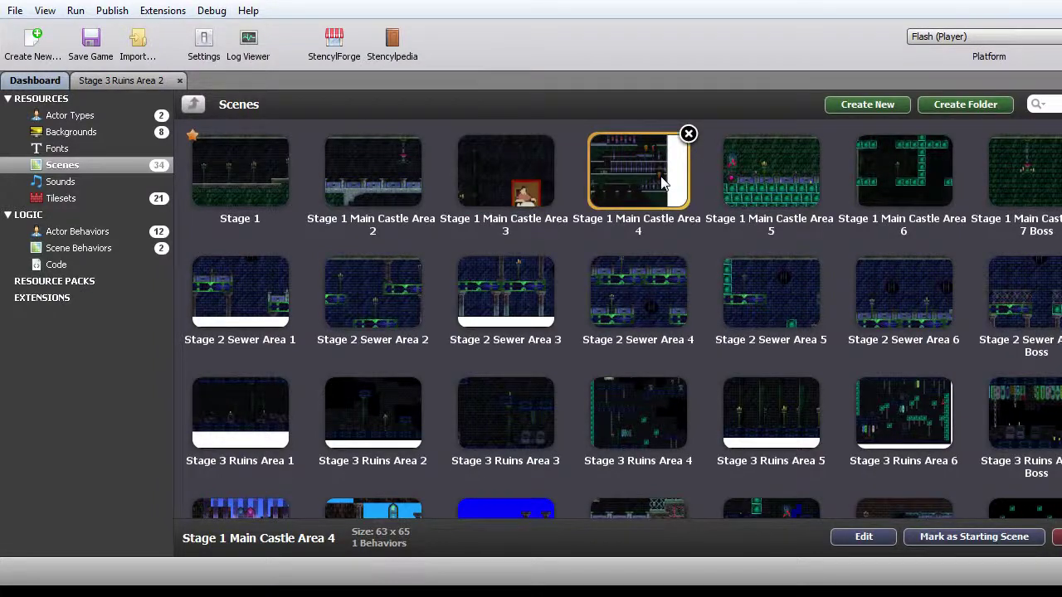
{"action": "double_click", "coordinate": [661, 182]}
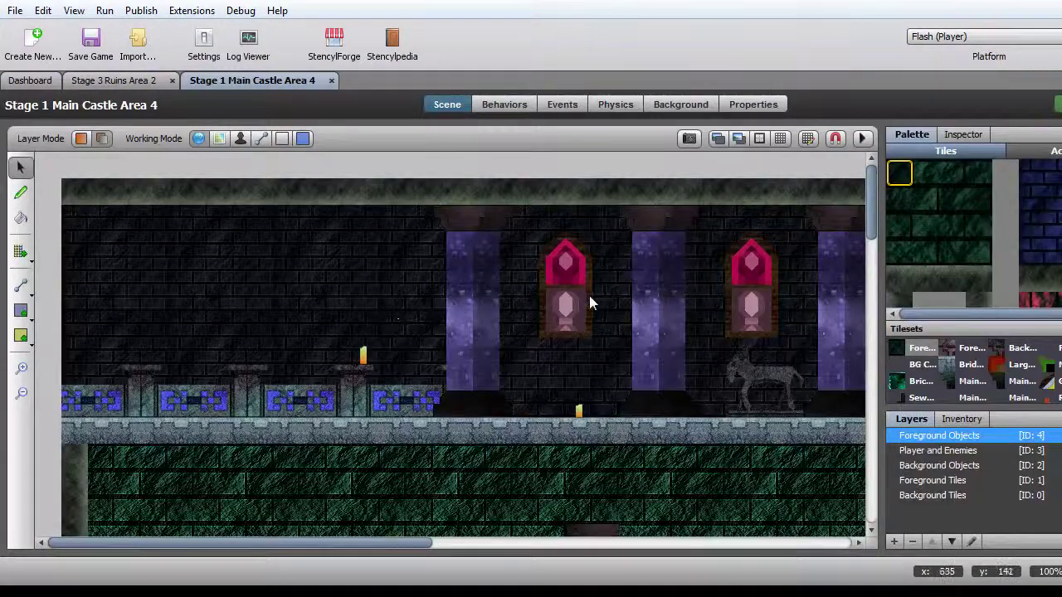
{"action": "scroll", "coordinate": [612, 304], "scroll_direction": "down", "scroll_amount": 10}
{"action": "scroll", "coordinate": [613, 296], "scroll_direction": "up", "scroll_amount": 10}
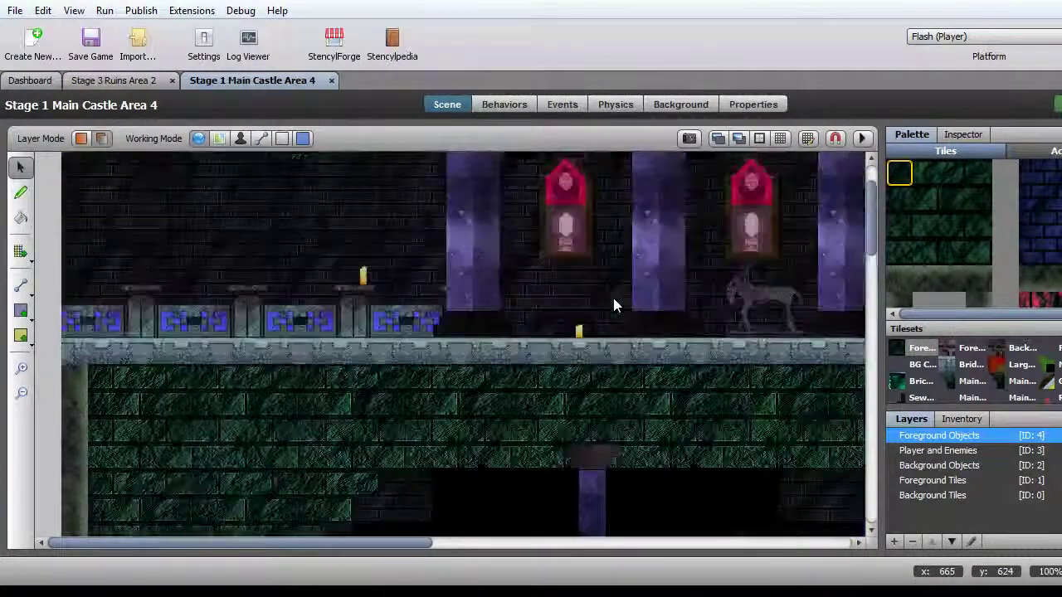
{"action": "scroll", "coordinate": [974, 264], "scroll_direction": "down", "scroll_amount": 6}
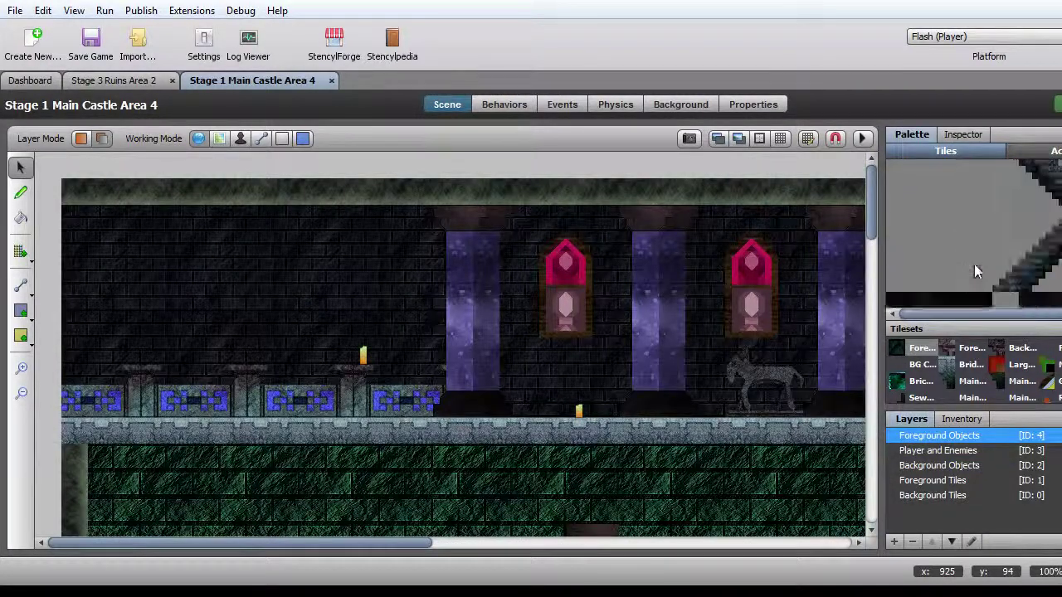
{"action": "scroll", "coordinate": [974, 264], "scroll_direction": "up", "scroll_amount": 3}
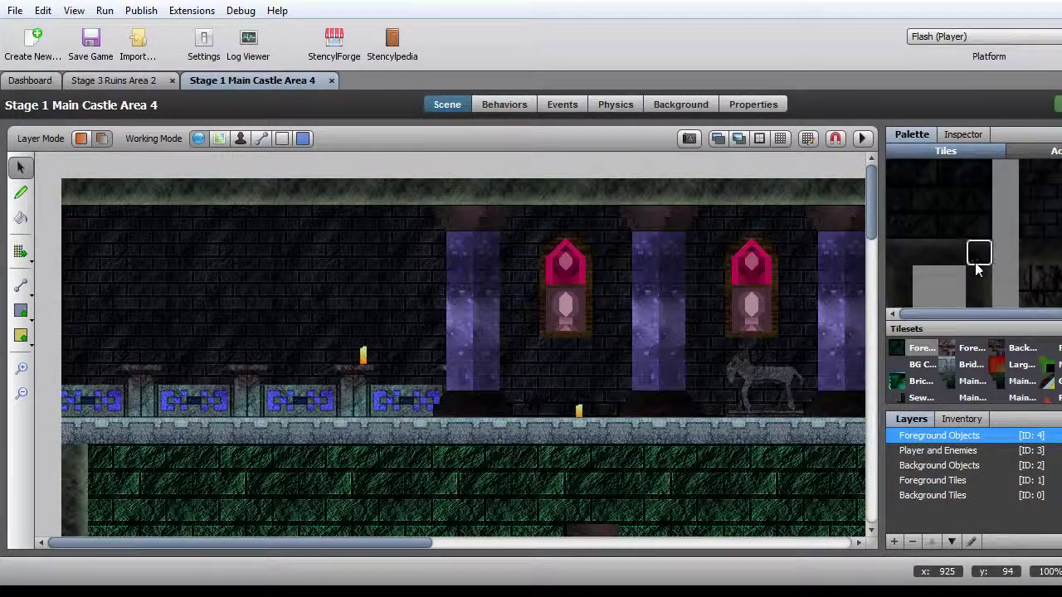
{"action": "left_click", "coordinate": [926, 467]}
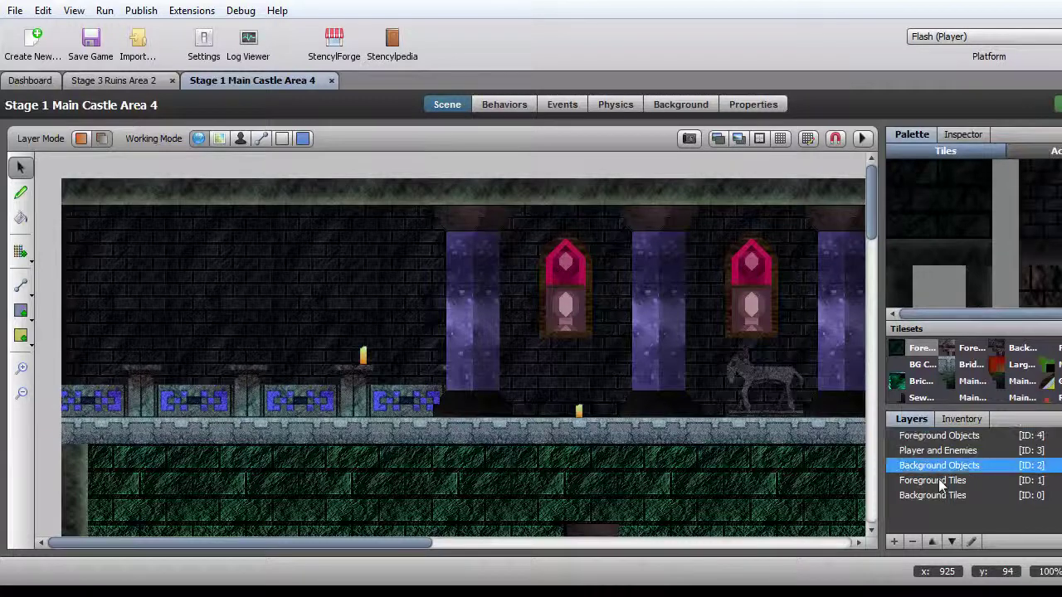
{"action": "left_click", "coordinate": [941, 480]}
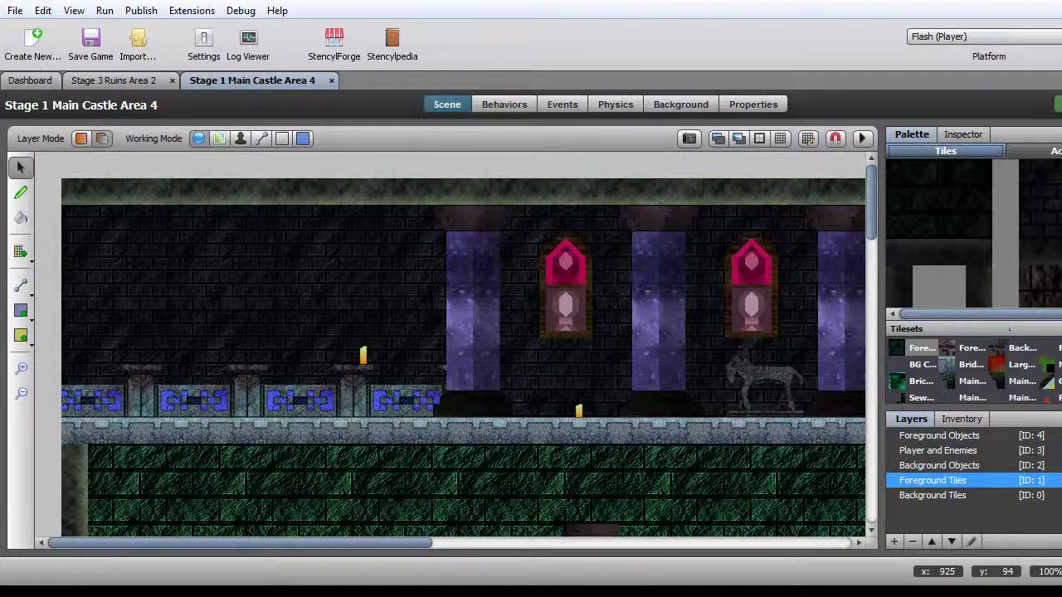
Try the smooth dark stone strip along the first part of the scene's ceiling
{"action": "scroll", "coordinate": [1037, 232], "scroll_direction": "right", "scroll_amount": 1}
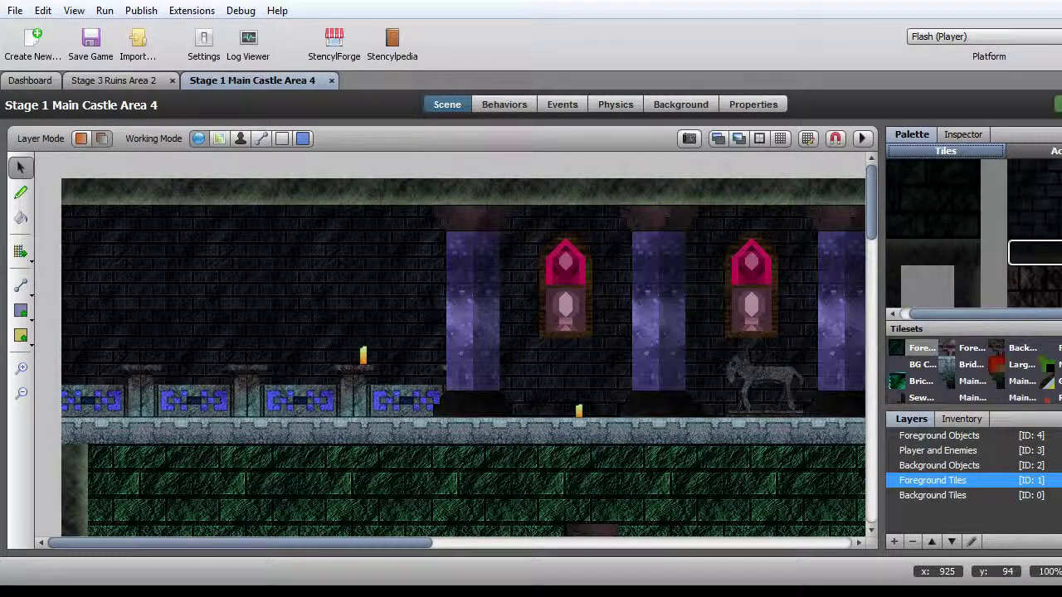
{"action": "left_click", "coordinate": [1035, 252]}
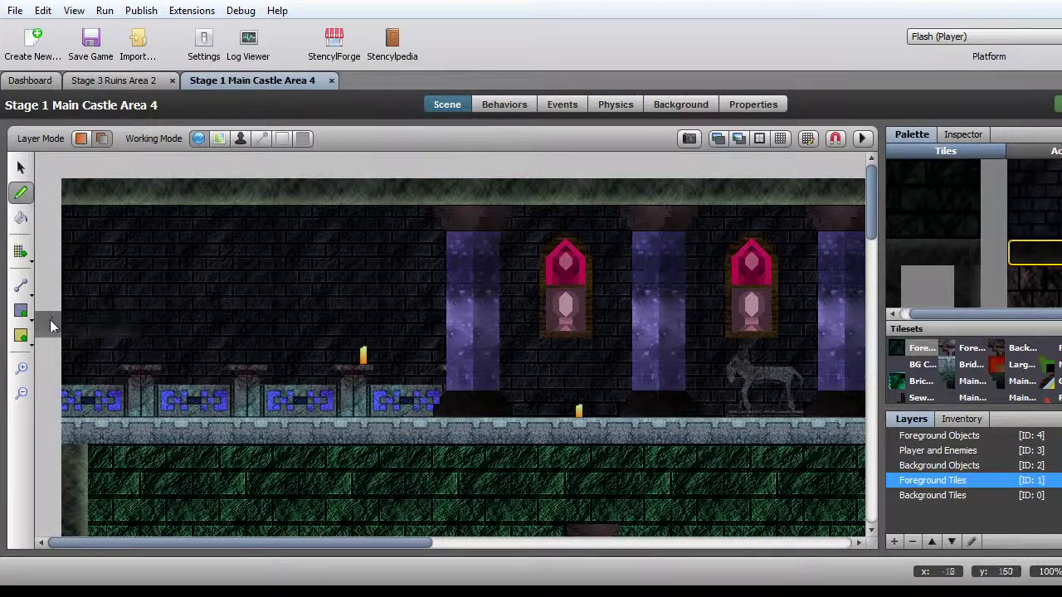
{"action": "left_click_drag", "start_coordinate": [67, 193], "coordinate": [585, 195]}
Repaint the ceiling across the whole scene with the rough-textured dark grey stone strip from the Foreground tileset
{"action": "scroll", "coordinate": [1002, 274], "scroll_direction": "down", "scroll_amount": 3}
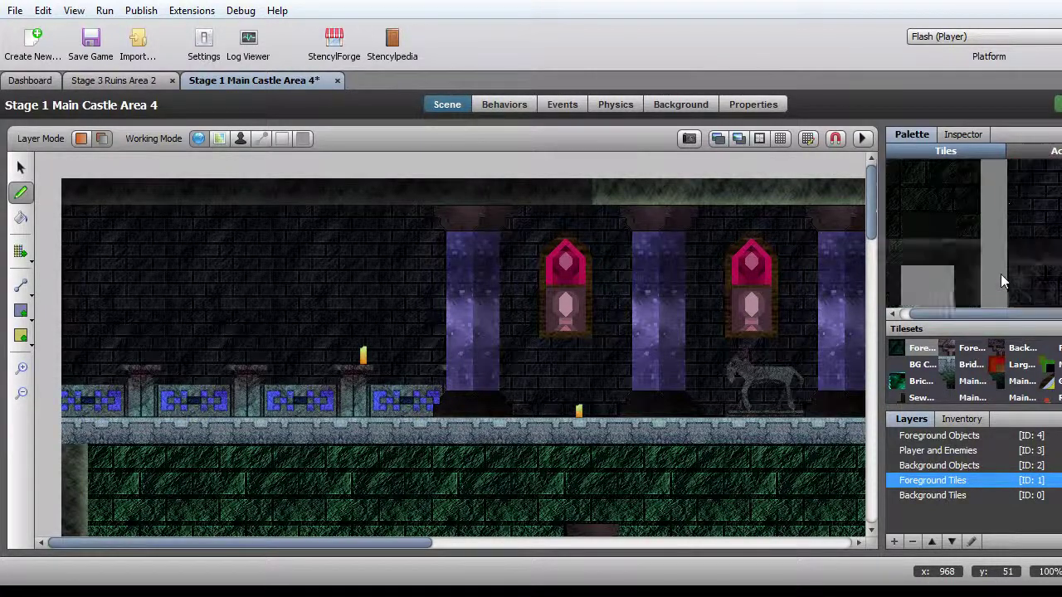
{"action": "scroll", "coordinate": [1003, 278], "scroll_direction": "up", "scroll_amount": 3}
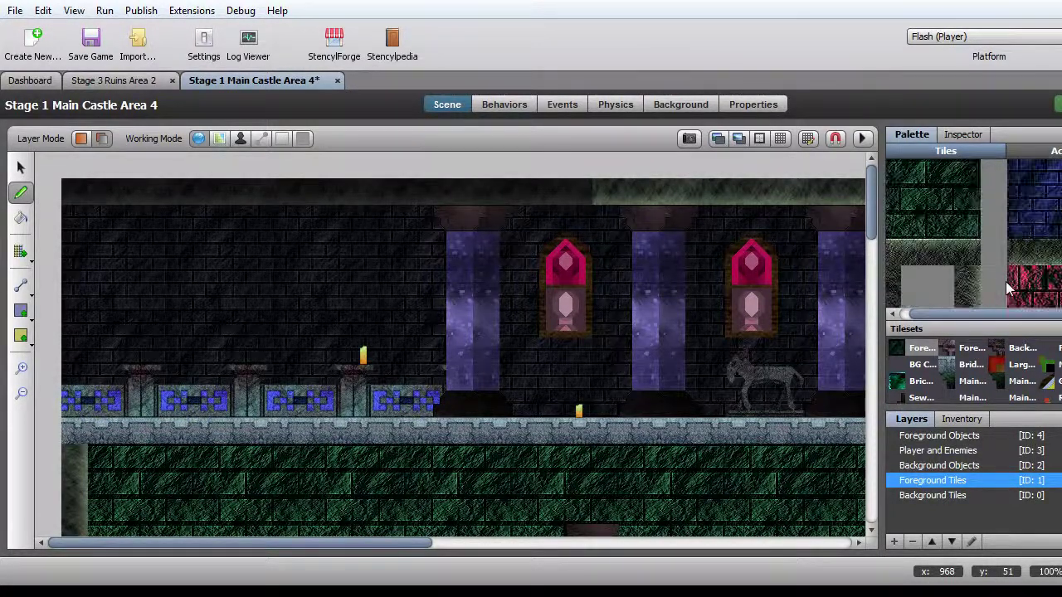
{"action": "scroll", "coordinate": [1005, 281], "scroll_direction": "down", "scroll_amount": 3}
{"action": "left_click", "coordinate": [1029, 253]}
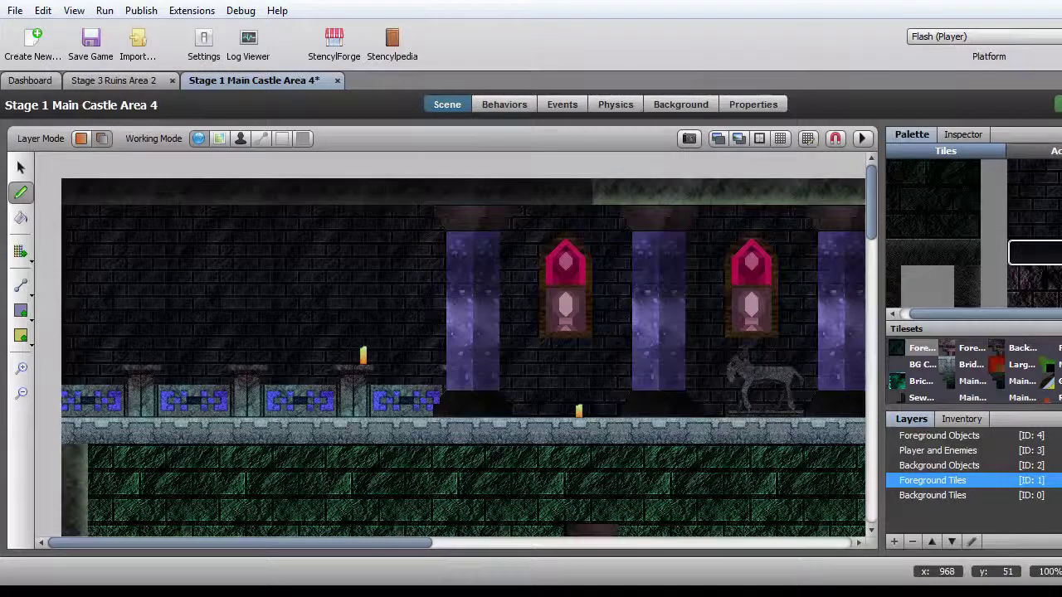
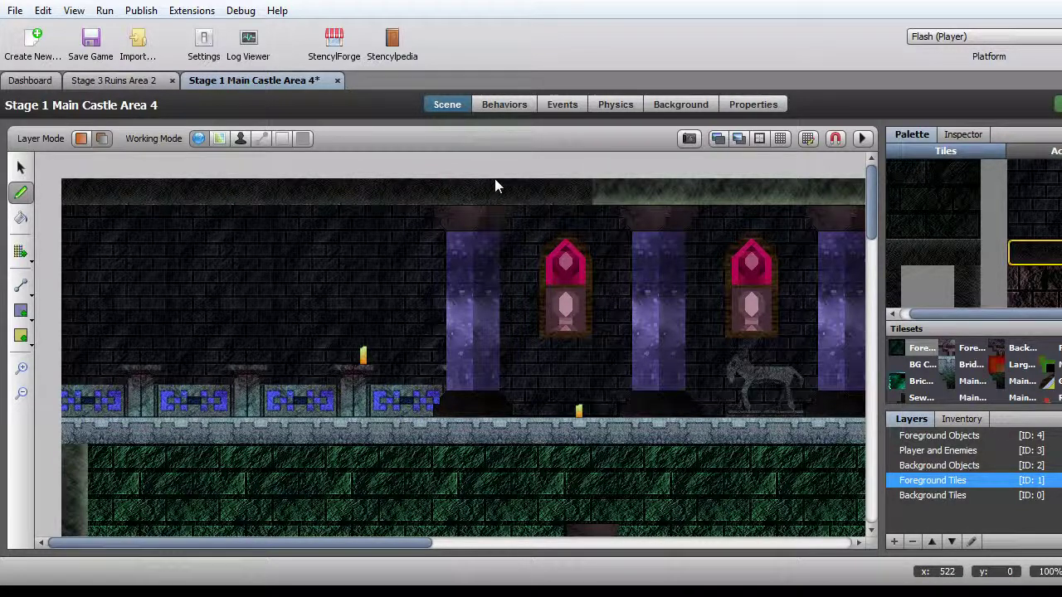
{"action": "mouse_move", "coordinate": [495, 187]}
{"action": "left_mouse_down"}
{"action": "mouse_move", "coordinate": [687, 180]}
{"action": "mouse_move", "coordinate": [797, 191]}
{"action": "left_mouse_up"}
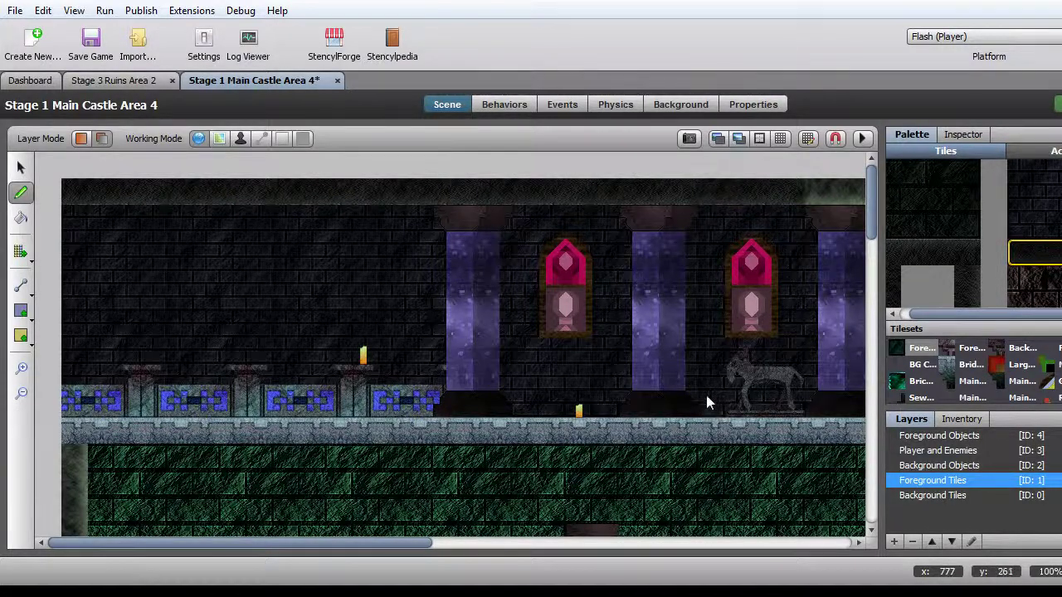
{"action": "left_click_drag", "start_coordinate": [363, 550], "coordinate": [612, 552]}
{"action": "mouse_move", "coordinate": [285, 195]}
{"action": "left_mouse_down"}
{"action": "mouse_move", "coordinate": [745, 198]}
{"action": "mouse_move", "coordinate": [716, 194]}
{"action": "left_mouse_up"}
{"action": "left_click_drag", "start_coordinate": [671, 544], "coordinate": [843, 544]}
{"action": "mouse_move", "coordinate": [469, 189]}
{"action": "left_mouse_down"}
{"action": "mouse_move", "coordinate": [443, 185]}
{"action": "mouse_move", "coordinate": [789, 190]}
{"action": "left_mouse_up"}
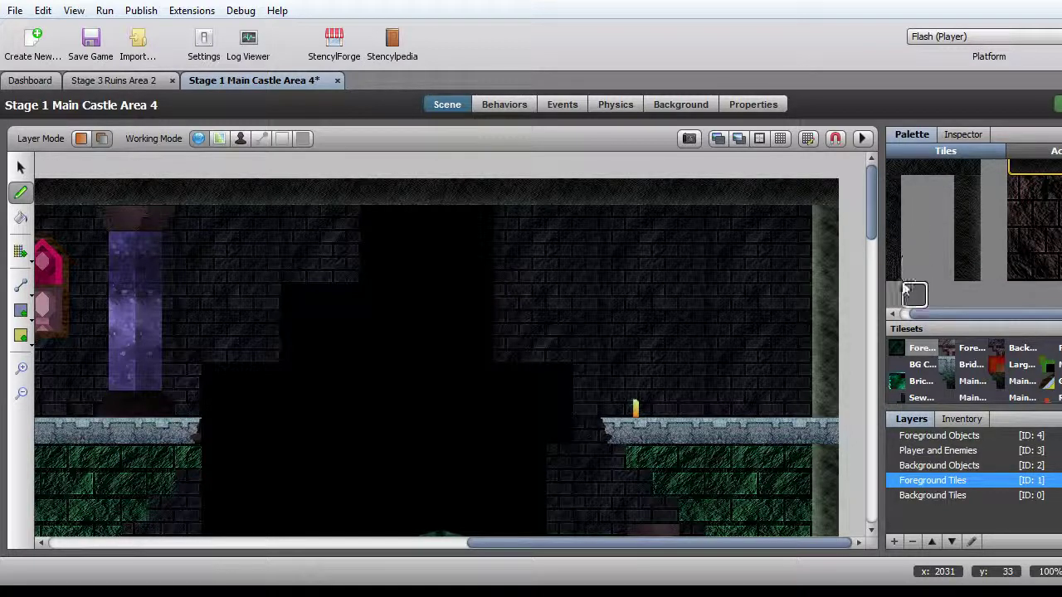
Repaint the scene's right edge wall from the ceiling down to the broken chandelier floor with the four-tile vertical dark stone strip, filling the gap with its top tile
{"action": "left_click_drag", "start_coordinate": [934, 317], "coordinate": [906, 319]}
{"action": "left_click_drag", "start_coordinate": [882, 312], "coordinate": [862, 312]}
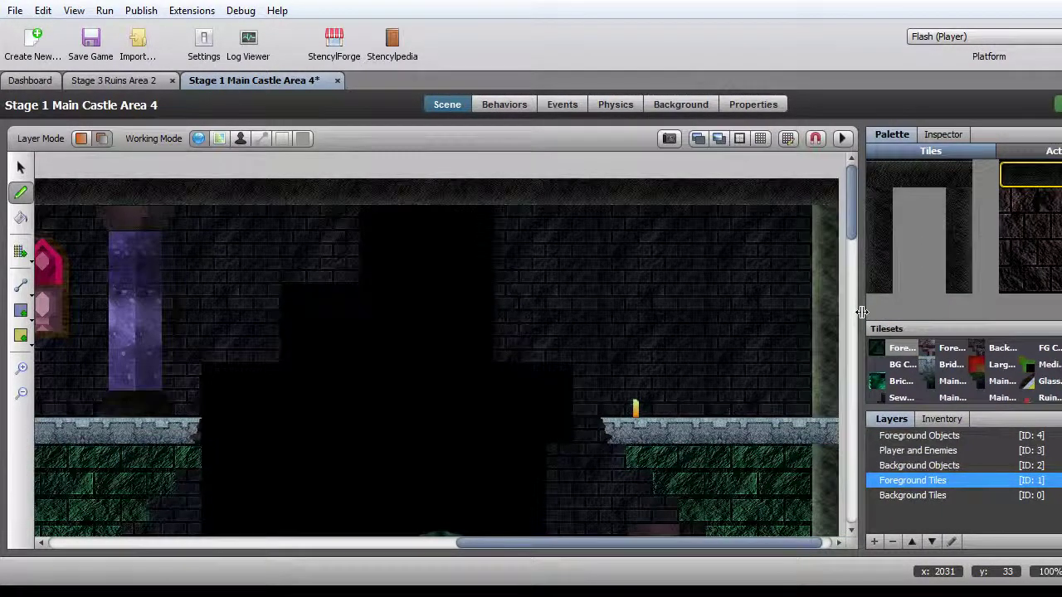
{"action": "left_click", "coordinate": [884, 208]}
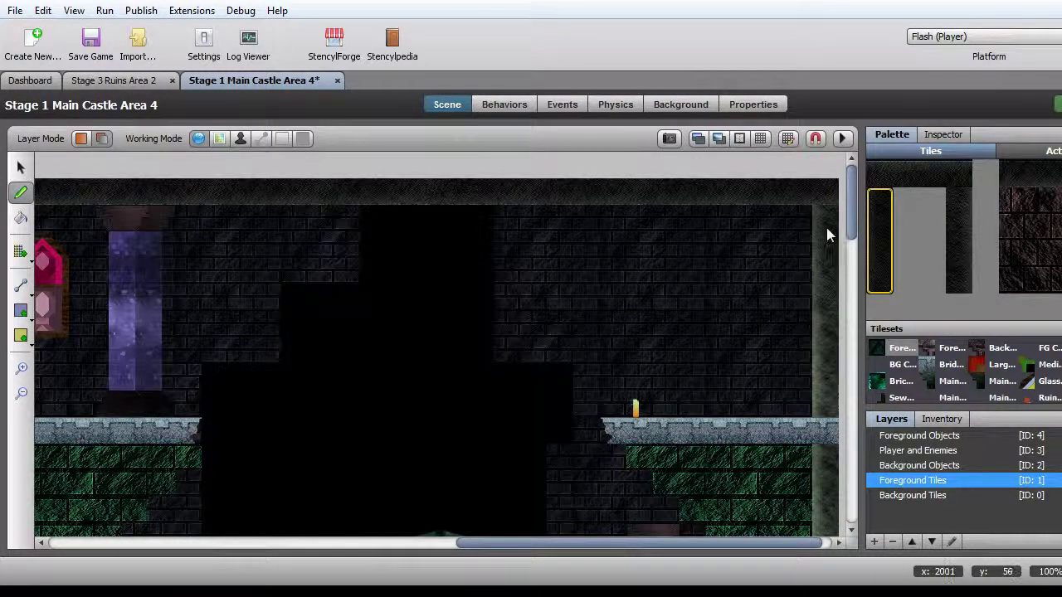
{"action": "scroll", "coordinate": [788, 267], "scroll_direction": "down", "scroll_amount": 3}
{"action": "mouse_move", "coordinate": [820, 295]}
{"action": "left_mouse_down"}
{"action": "mouse_move", "coordinate": [825, 419]}
{"action": "mouse_move", "coordinate": [827, 410]}
{"action": "left_mouse_up"}
{"action": "scroll", "coordinate": [827, 404], "scroll_direction": "down", "scroll_amount": 4}
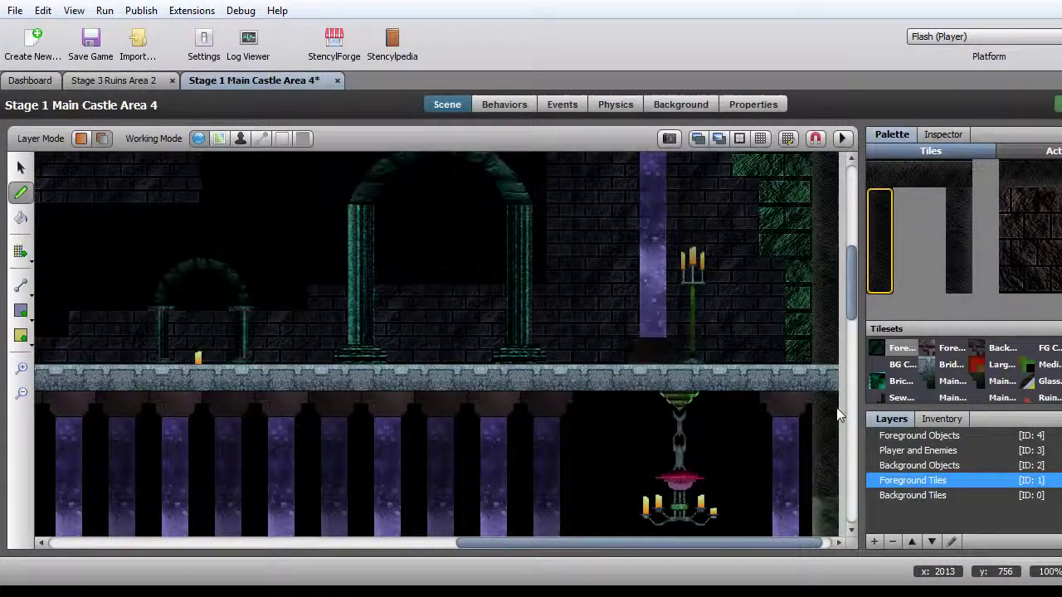
{"action": "scroll", "coordinate": [828, 297], "scroll_direction": "down", "scroll_amount": 4}
{"action": "left_click", "coordinate": [880, 201]}
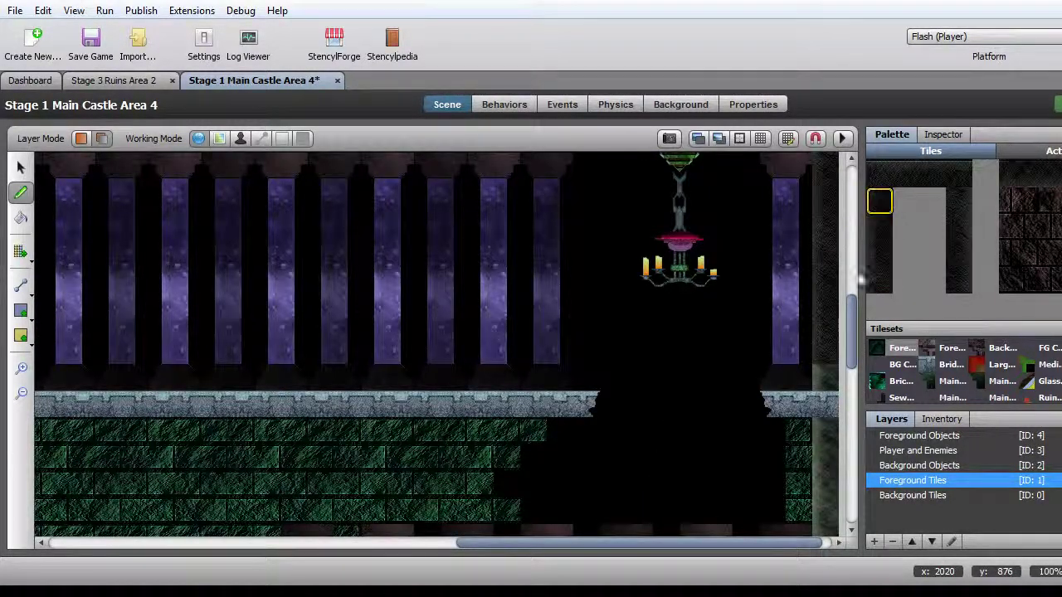
Repaint the right edge wall below the chandelier floor with the same vertical strip, closing the last gap above the next floor with a single tile
{"action": "left_click_drag", "start_coordinate": [880, 201], "coordinate": [879, 286]}
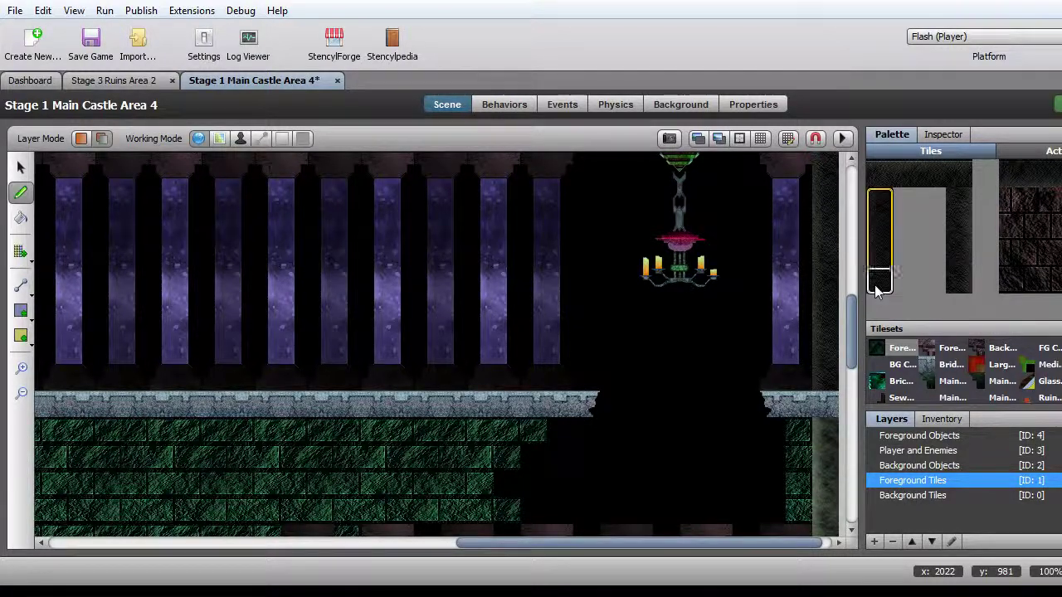
{"action": "scroll", "coordinate": [831, 431], "scroll_direction": "down", "scroll_amount": 4}
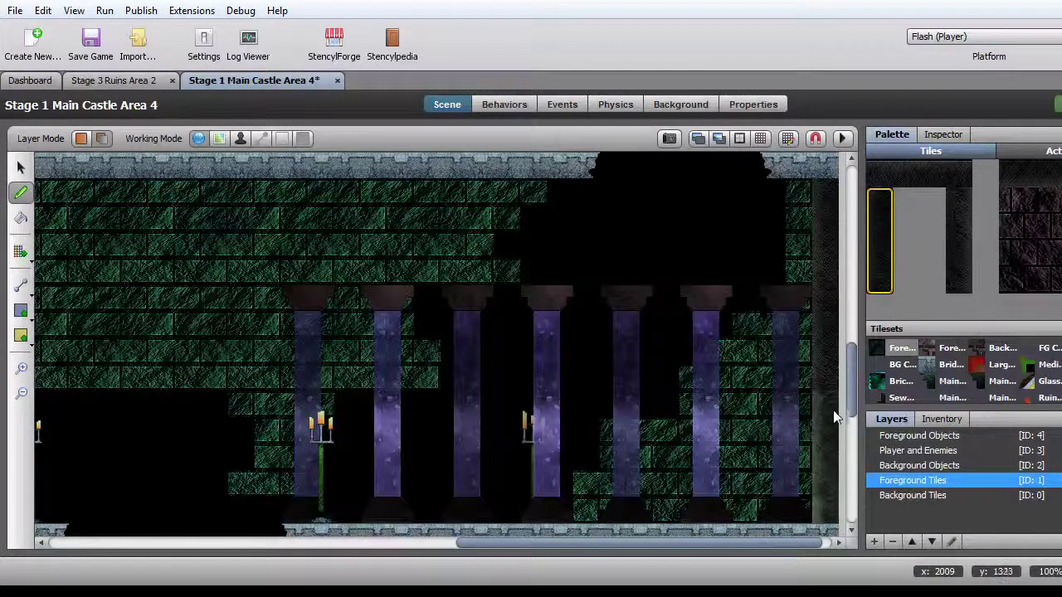
{"action": "left_click", "coordinate": [881, 228]}
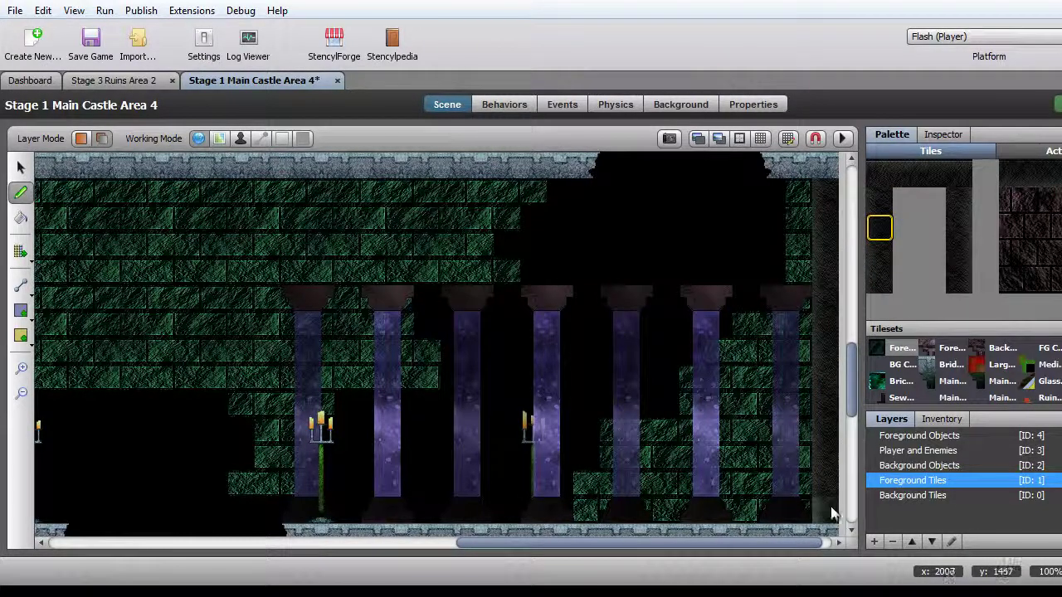
{"action": "left_click_drag", "start_coordinate": [880, 286], "coordinate": [880, 196]}
{"action": "scroll", "coordinate": [773, 400], "scroll_direction": "down", "scroll_amount": 1}
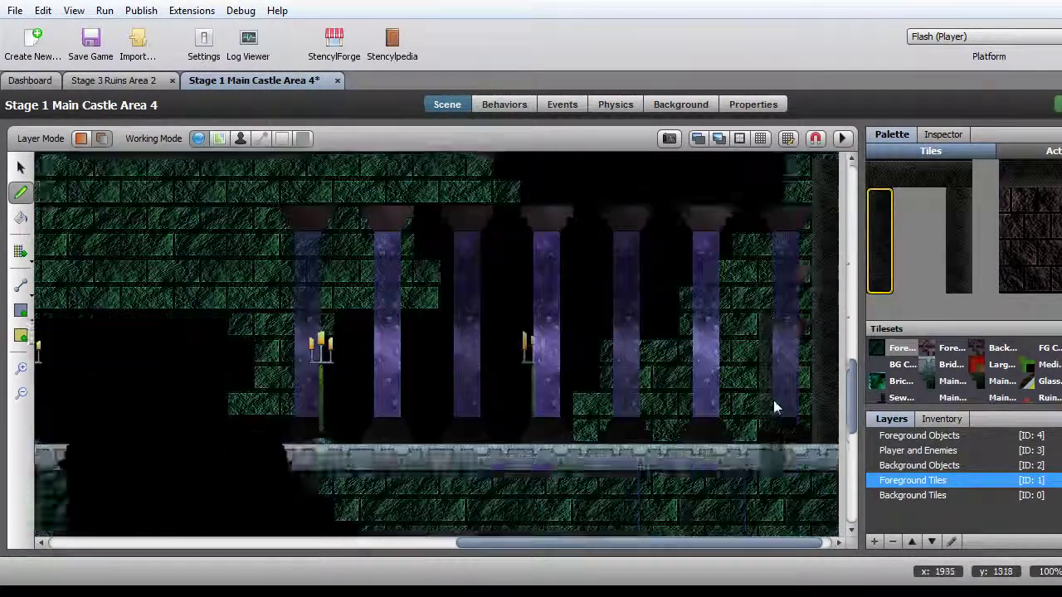
{"action": "scroll", "coordinate": [791, 403], "scroll_direction": "down", "scroll_amount": 3}
Repaint the left edge wall beside the green bricks, from the railing floor to the next ledge, with the opposite four-tile vertical dark stone strip
{"action": "scroll", "coordinate": [791, 402], "scroll_direction": "up", "scroll_amount": 12}
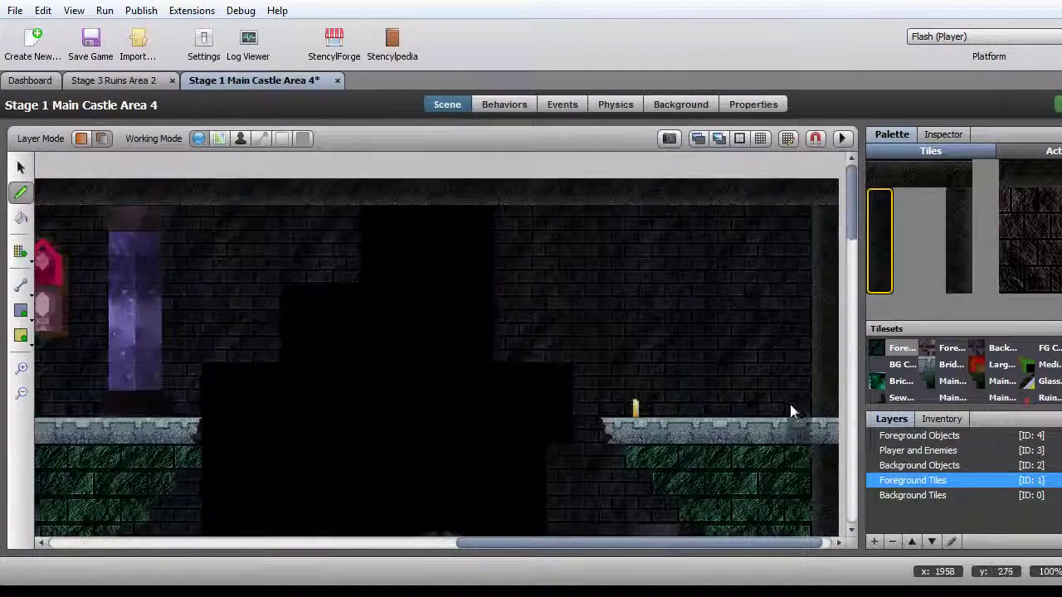
{"action": "left_click_drag", "start_coordinate": [770, 544], "coordinate": [365, 544]}
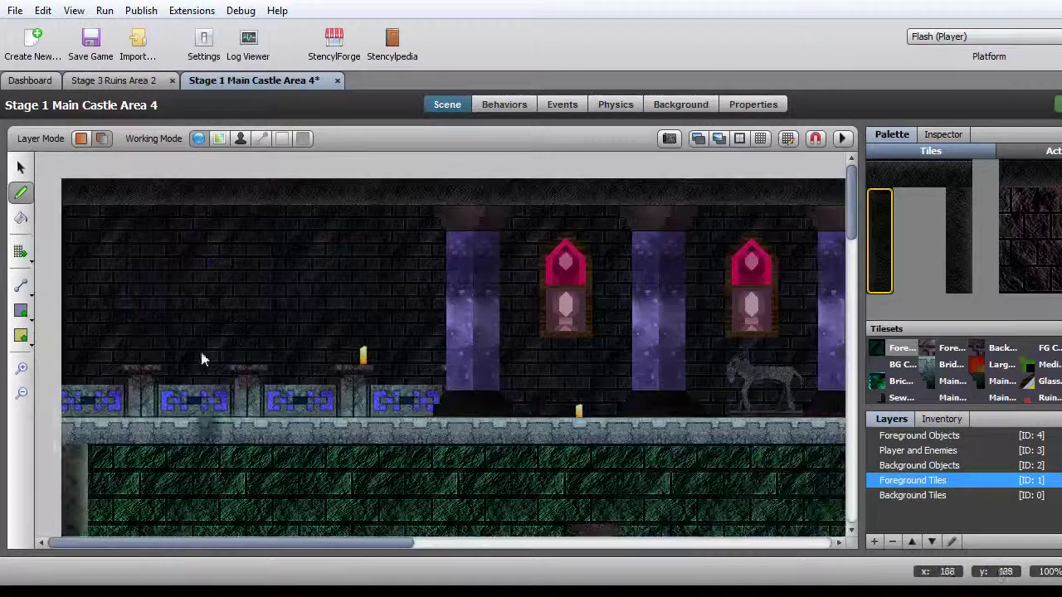
{"action": "scroll", "coordinate": [201, 332], "scroll_direction": "down", "scroll_amount": 3}
{"action": "left_click", "coordinate": [959, 233]}
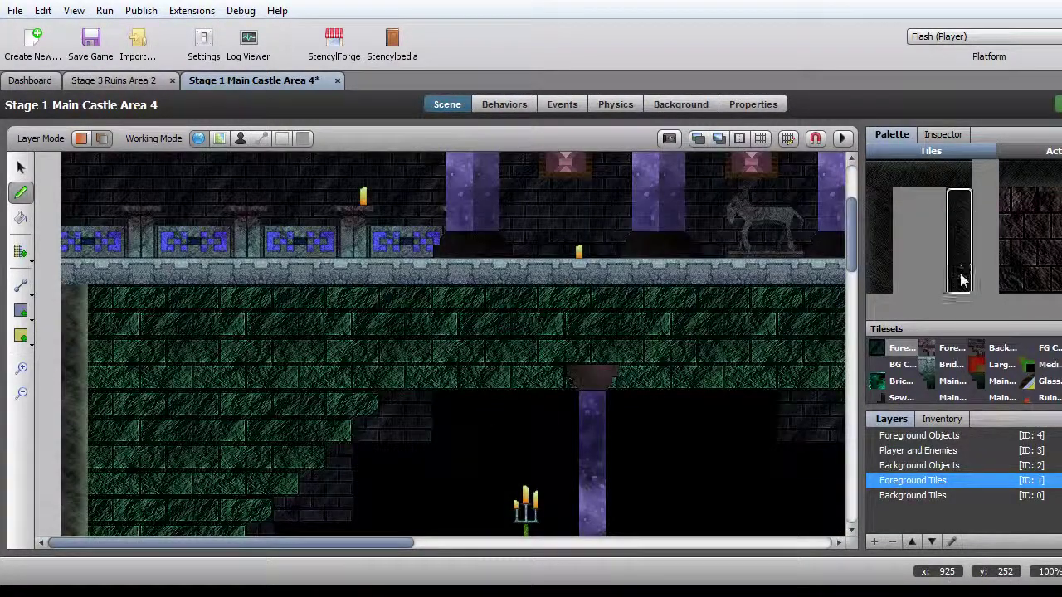
{"action": "scroll", "coordinate": [92, 276], "scroll_direction": "down", "scroll_amount": 3}
{"action": "scroll", "coordinate": [95, 274], "scroll_direction": "up", "scroll_amount": 2}
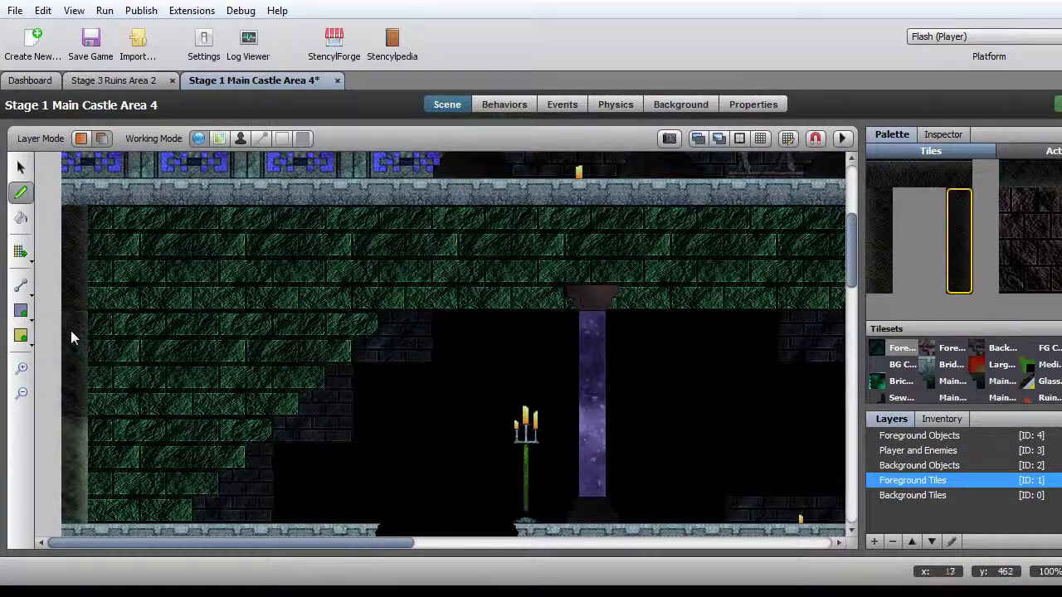
{"action": "left_click", "coordinate": [66, 426]}
Repaint the left edge wall beside the dark bricks down to the pedestal floor, filling the remaining gap with the strip's top tile
{"action": "scroll", "coordinate": [67, 427], "scroll_direction": "down", "scroll_amount": 4}
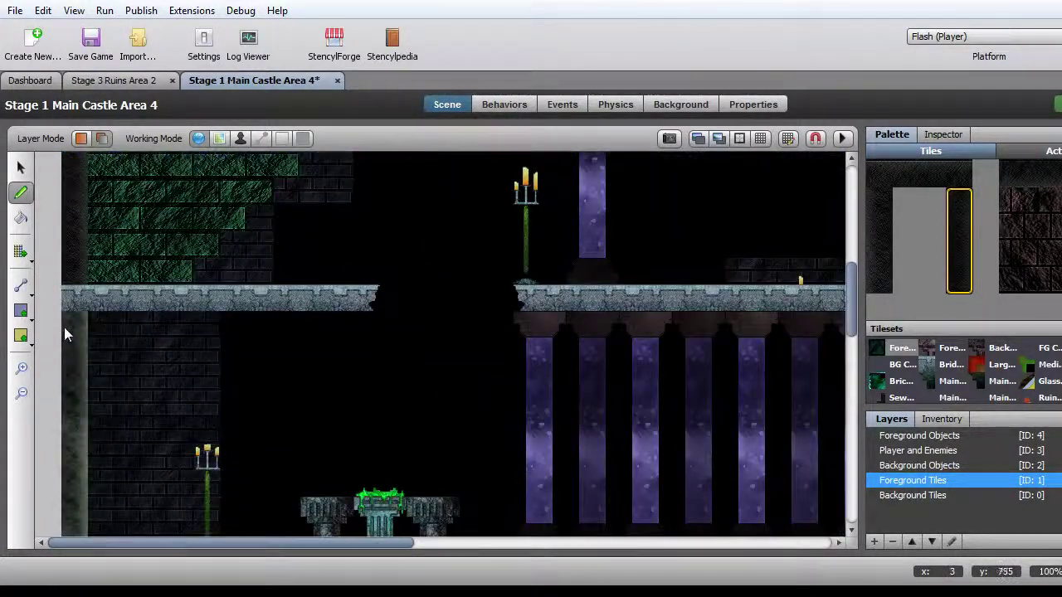
{"action": "left_click_drag", "start_coordinate": [64, 327], "coordinate": [63, 421]}
{"action": "scroll", "coordinate": [96, 357], "scroll_direction": "down", "scroll_amount": 3}
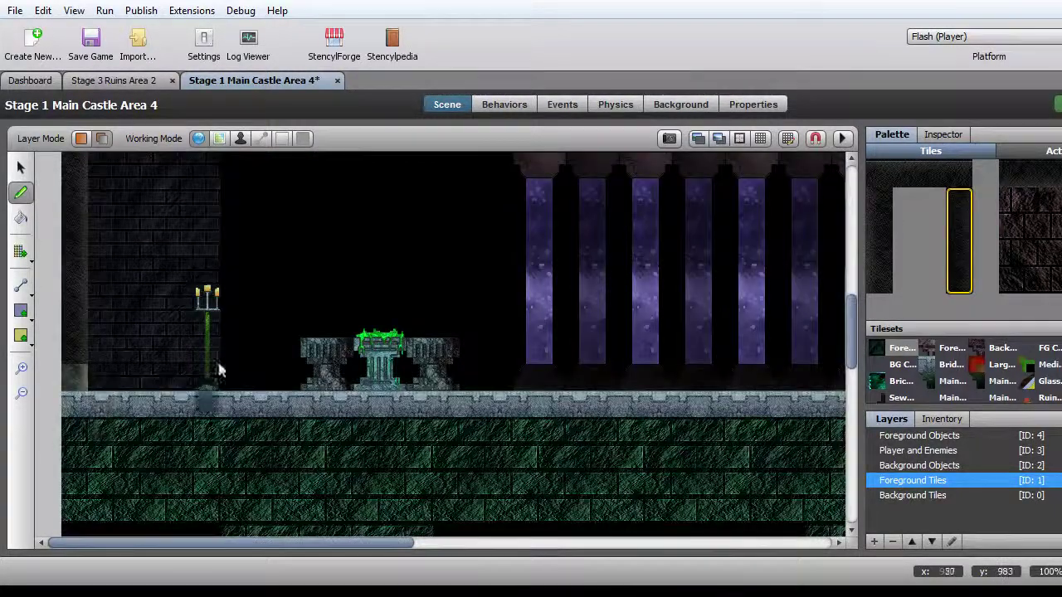
{"action": "left_click", "coordinate": [960, 201]}
{"action": "left_click", "coordinate": [968, 203]}
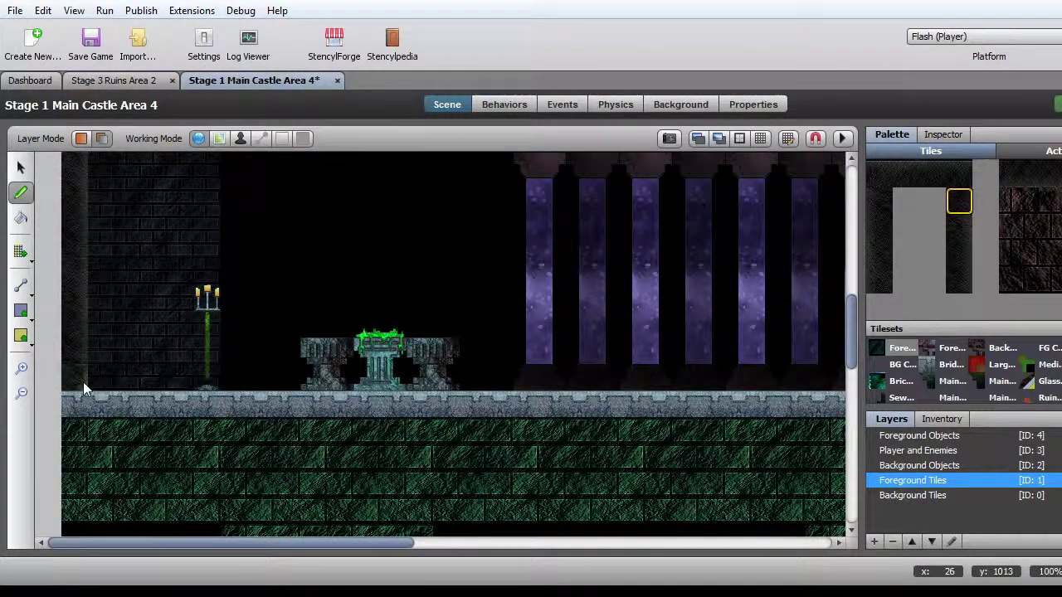
Examine the scene's left side from ceiling to lowest floor for edge tiles still in the old light grey stone
{"action": "scroll", "coordinate": [214, 340], "scroll_direction": "down", "scroll_amount": 5}
{"action": "scroll", "coordinate": [213, 340], "scroll_direction": "up", "scroll_amount": 3}
{"action": "scroll", "coordinate": [213, 340], "scroll_direction": "down", "scroll_amount": 1}
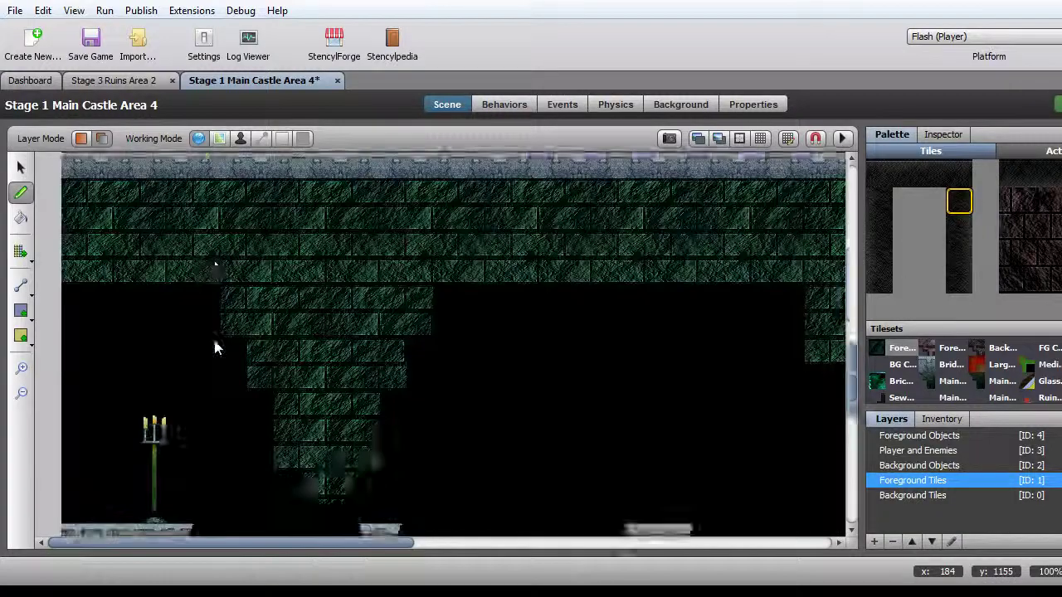
{"action": "scroll", "coordinate": [213, 345], "scroll_direction": "down", "scroll_amount": 5}
{"action": "scroll", "coordinate": [214, 345], "scroll_direction": "up", "scroll_amount": 3}
{"action": "scroll", "coordinate": [213, 345], "scroll_direction": "down", "scroll_amount": 5}
{"action": "scroll", "coordinate": [214, 349], "scroll_direction": "up", "scroll_amount": 3}
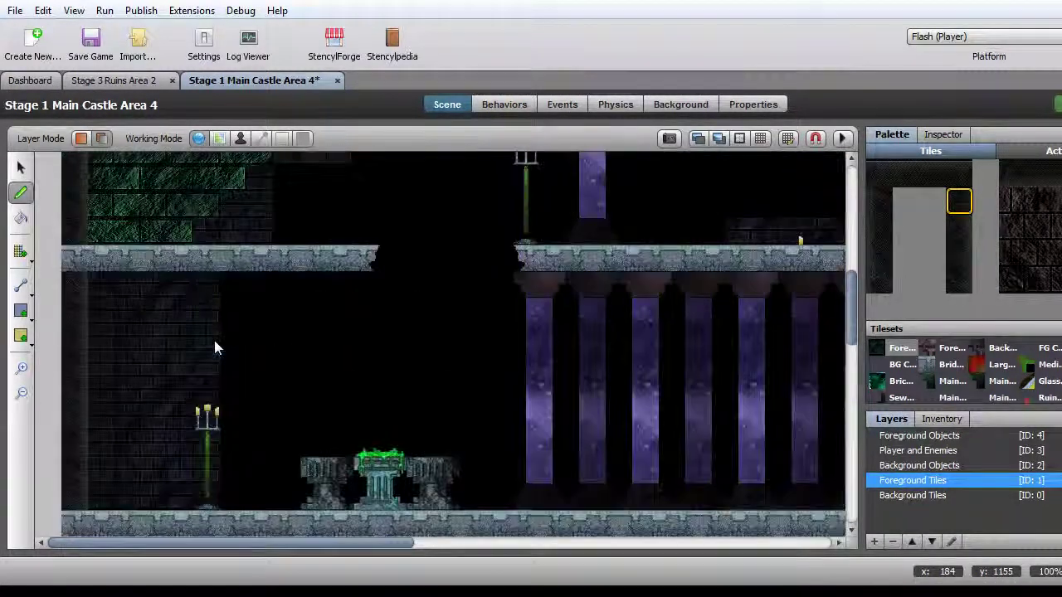
{"action": "scroll", "coordinate": [214, 340], "scroll_direction": "down", "scroll_amount": 4}
{"action": "scroll", "coordinate": [214, 340], "scroll_direction": "up", "scroll_amount": 2}
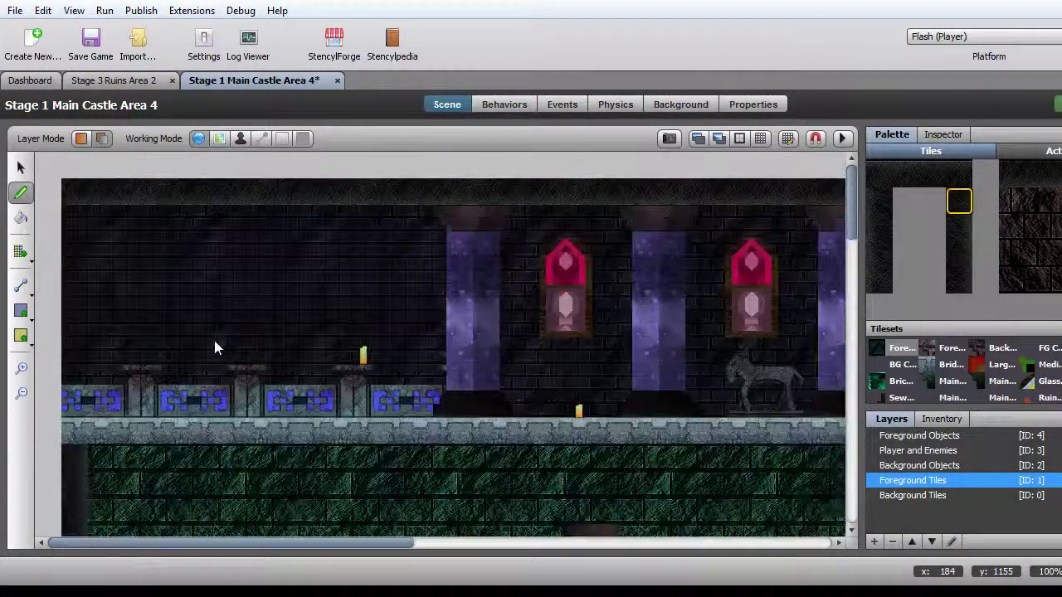
{"action": "scroll", "coordinate": [214, 340], "scroll_direction": "up", "scroll_amount": 5}
{"action": "left_click", "coordinate": [959, 255]}
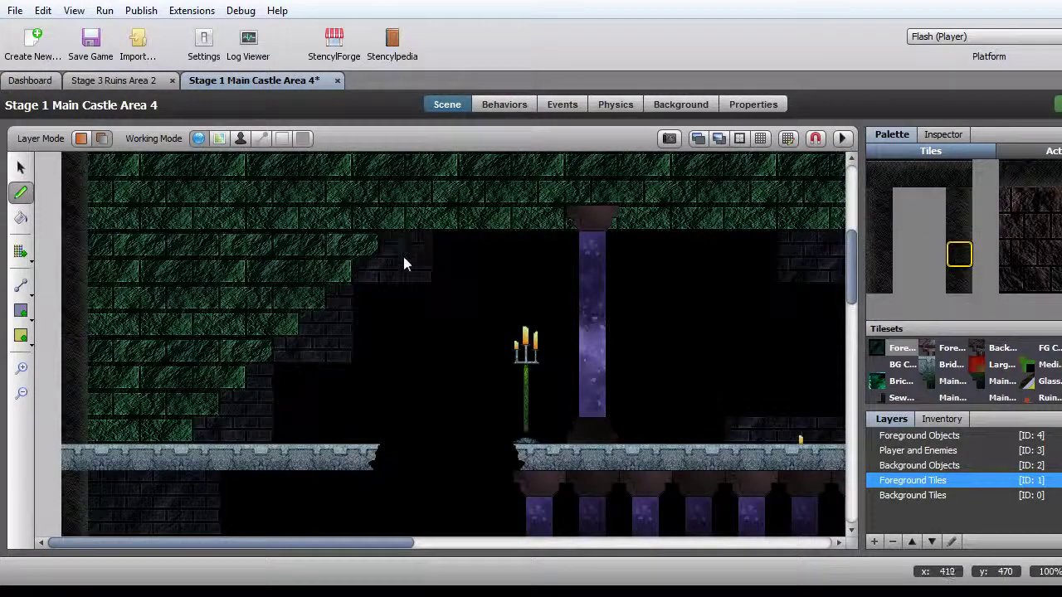
{"action": "scroll", "coordinate": [126, 374], "scroll_direction": "down", "scroll_amount": 5}
{"action": "scroll", "coordinate": [303, 222], "scroll_direction": "up", "scroll_amount": 5}
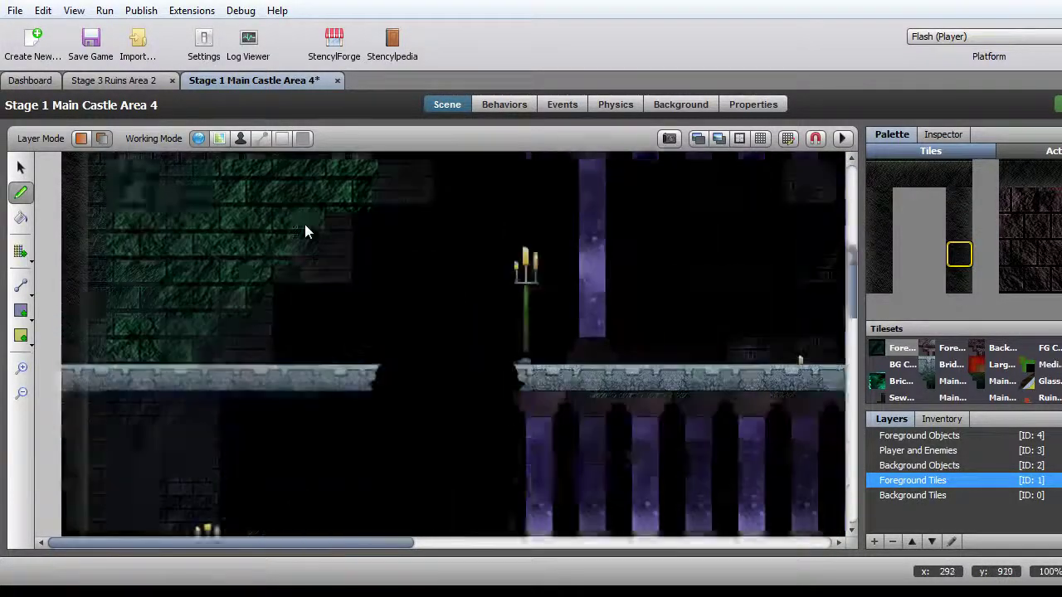
Save and close the finished Area 4 scene and open Stage 1 Main Castle Area 5 for editing
{"action": "scroll", "coordinate": [305, 225], "scroll_direction": "down", "scroll_amount": 3}
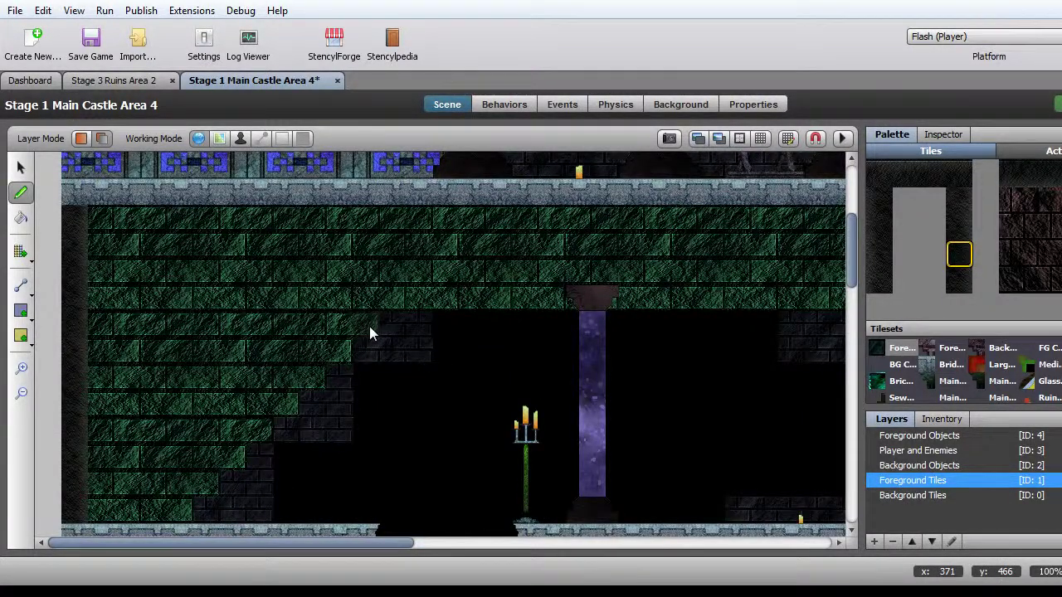
{"action": "scroll", "coordinate": [370, 328], "scroll_direction": "up", "scroll_amount": 3}
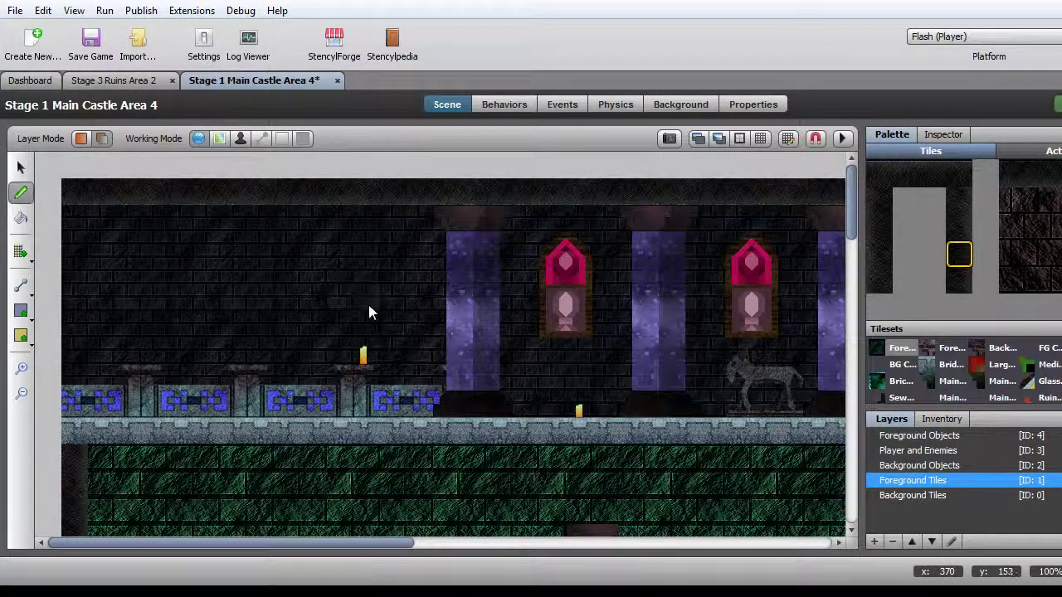
{"action": "key", "text": "ctrl+s"}
{"action": "left_click", "coordinate": [332, 81]}
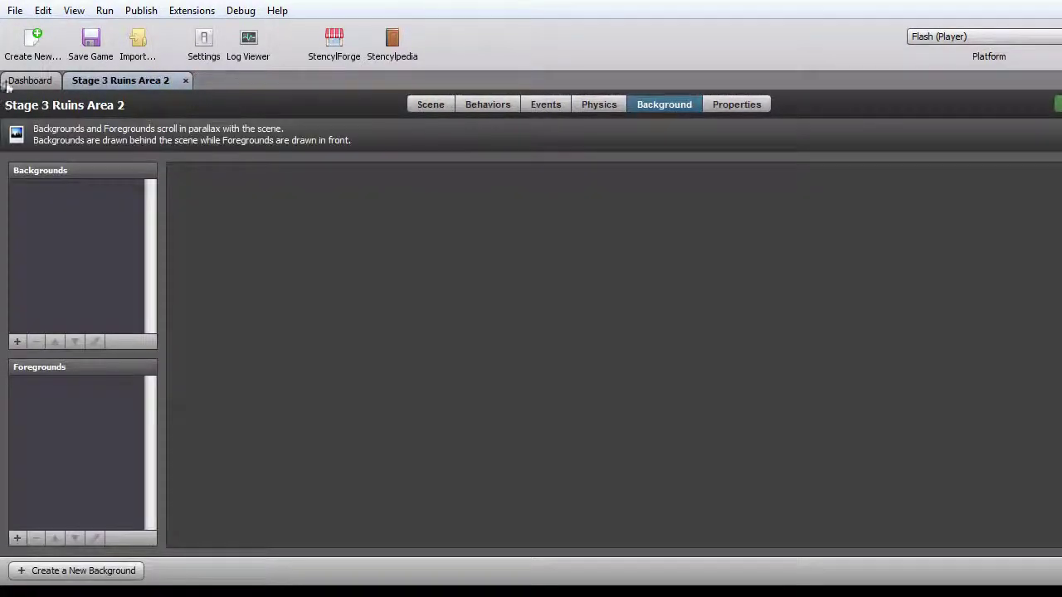
{"action": "left_click", "coordinate": [30, 80]}
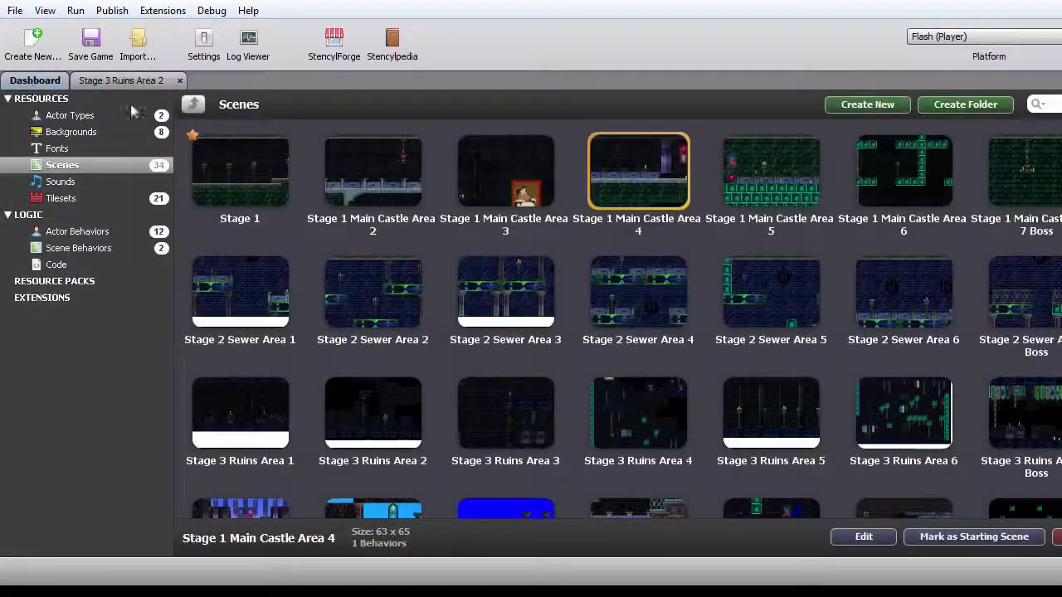
{"action": "double_click", "coordinate": [773, 191]}
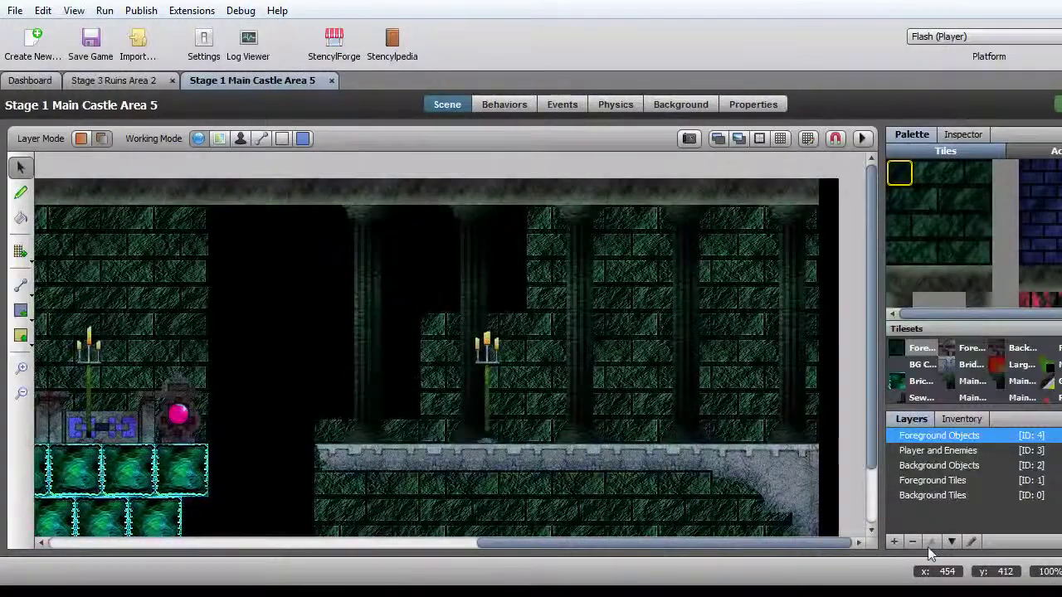
On the Foreground Tiles layer, repaint the ceiling above the pillars and black gap with the horizontal dark stone strip
{"action": "scroll", "coordinate": [996, 252], "scroll_direction": "down", "scroll_amount": 5}
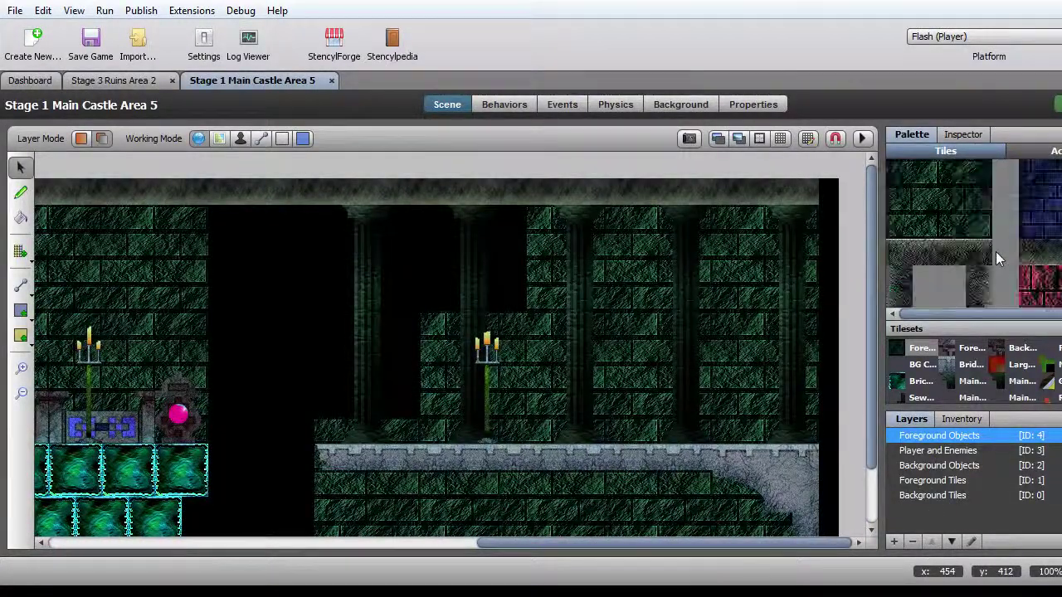
{"action": "scroll", "coordinate": [995, 251], "scroll_direction": "down", "scroll_amount": 3}
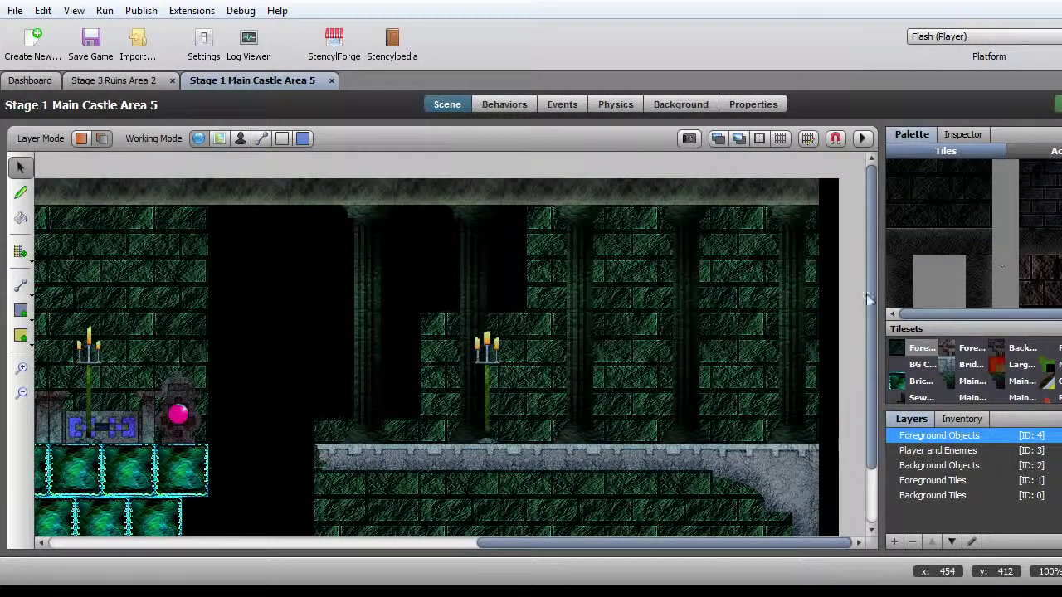
{"action": "left_click_drag", "start_coordinate": [878, 309], "coordinate": [866, 304]}
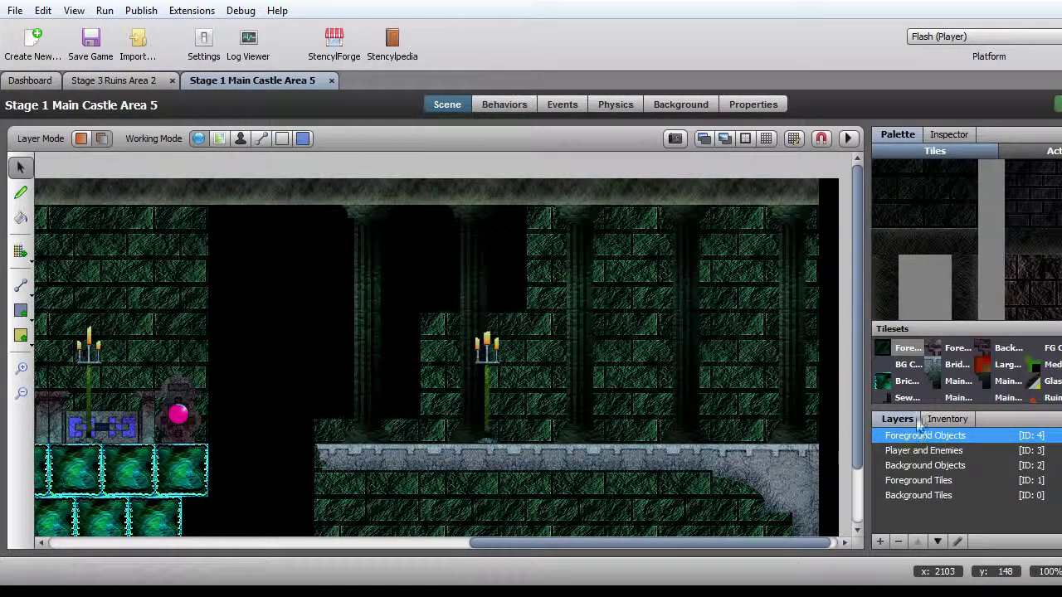
{"action": "left_click", "coordinate": [916, 481]}
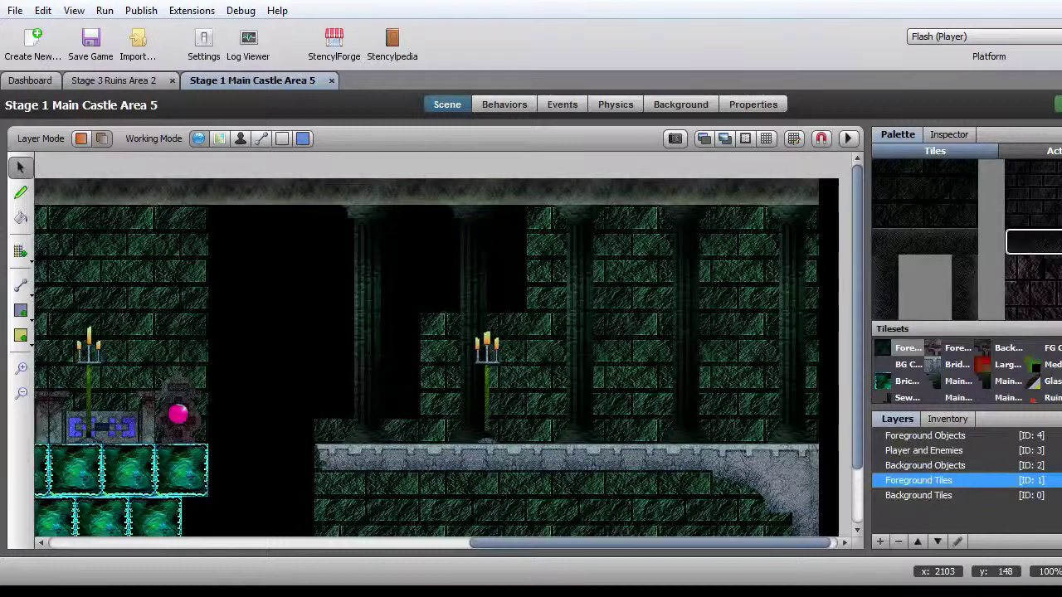
{"action": "left_click", "coordinate": [1033, 242]}
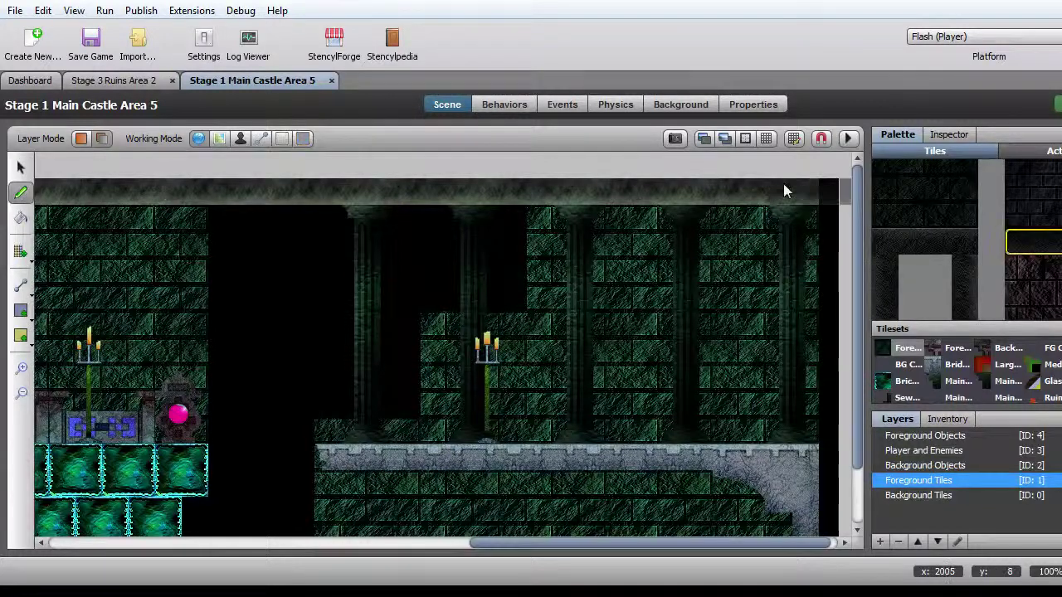
{"action": "left_click", "coordinate": [724, 193]}
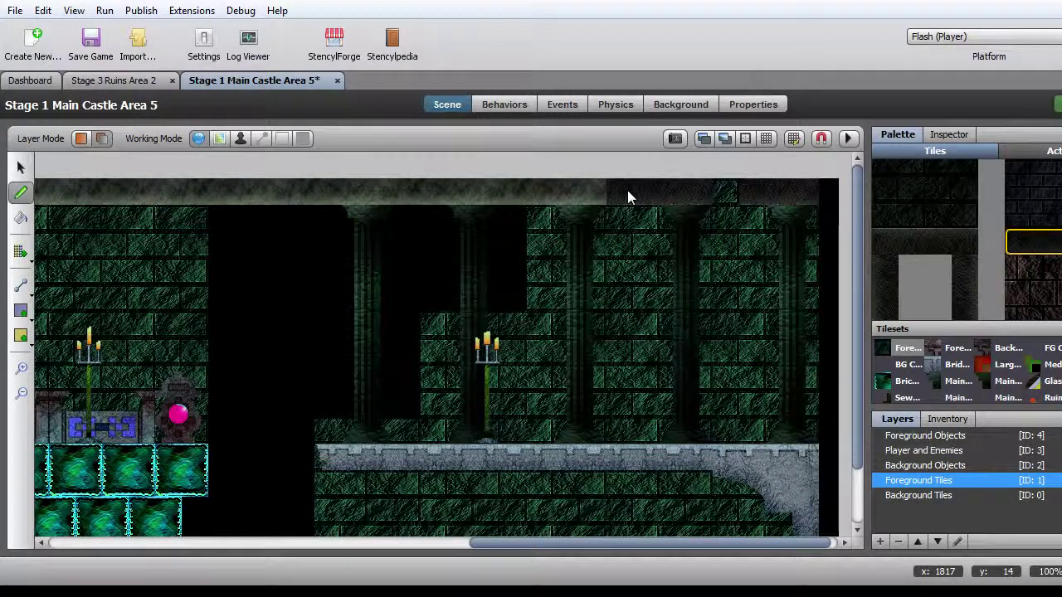
{"action": "left_click", "coordinate": [1016, 242]}
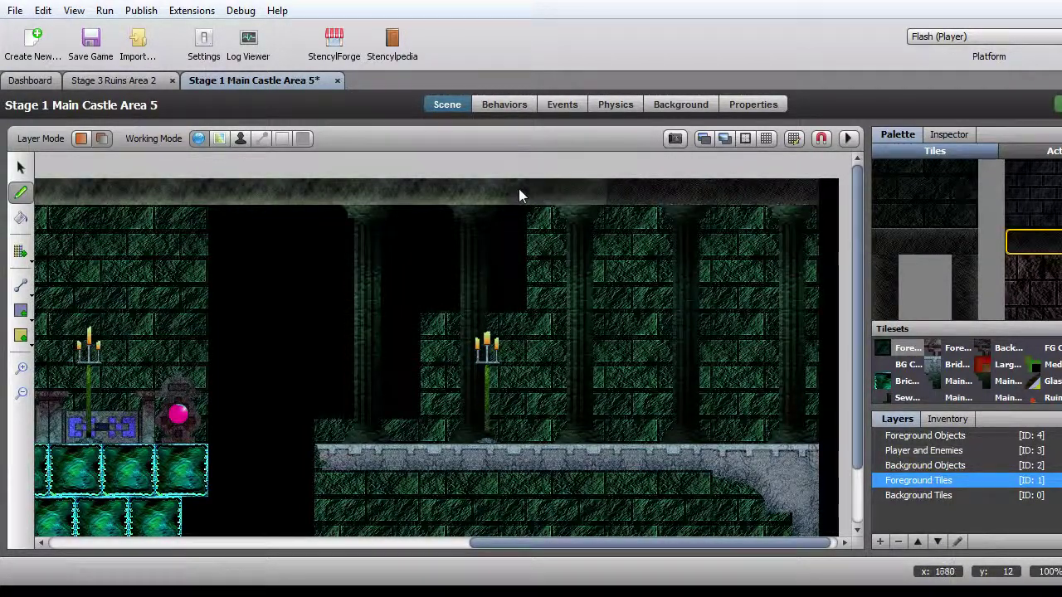
{"action": "mouse_move", "coordinate": [506, 188]}
{"action": "left_mouse_down"}
{"action": "mouse_move", "coordinate": [288, 182]}
{"action": "mouse_move", "coordinate": [411, 184]}
{"action": "mouse_move", "coordinate": [142, 193]}
{"action": "left_mouse_up"}
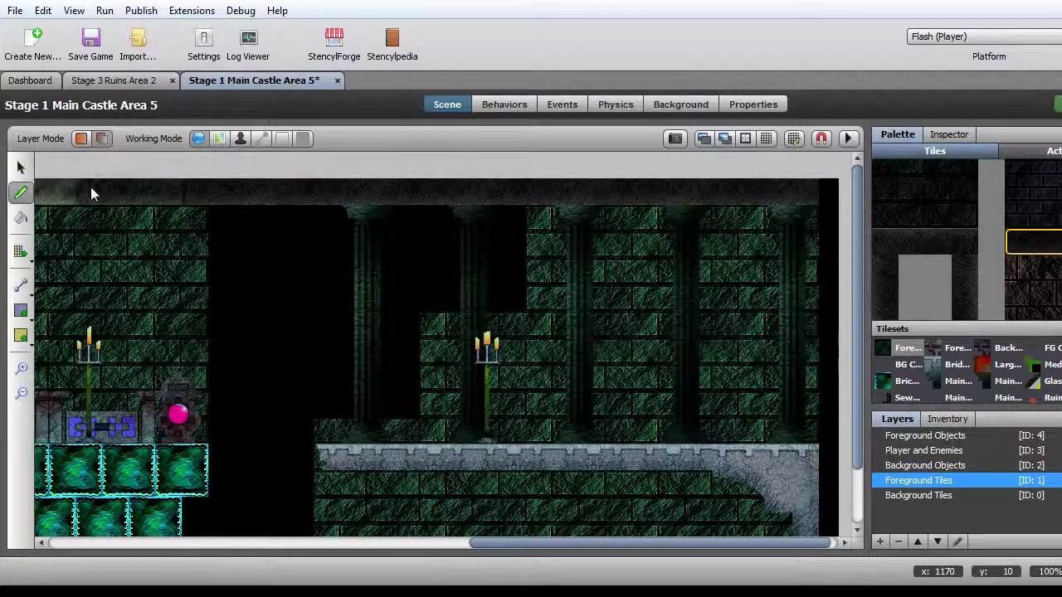
Continue the dark stone ceiling strip above the green brick wall and blue railings to the scene's left edge
{"action": "left_click_drag", "start_coordinate": [498, 545], "coordinate": [280, 545]}
{"action": "mouse_move", "coordinate": [443, 217]}
{"action": "left_mouse_down"}
{"action": "mouse_move", "coordinate": [462, 207]}
{"action": "mouse_move", "coordinate": [249, 209]}
{"action": "left_mouse_up"}
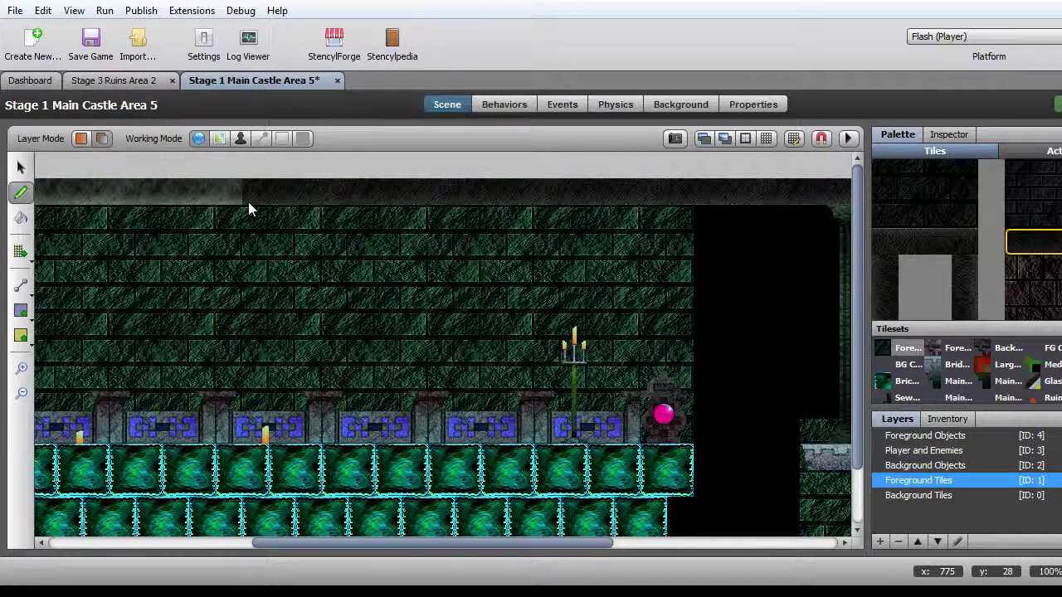
{"action": "left_click_drag", "start_coordinate": [153, 205], "coordinate": [42, 190]}
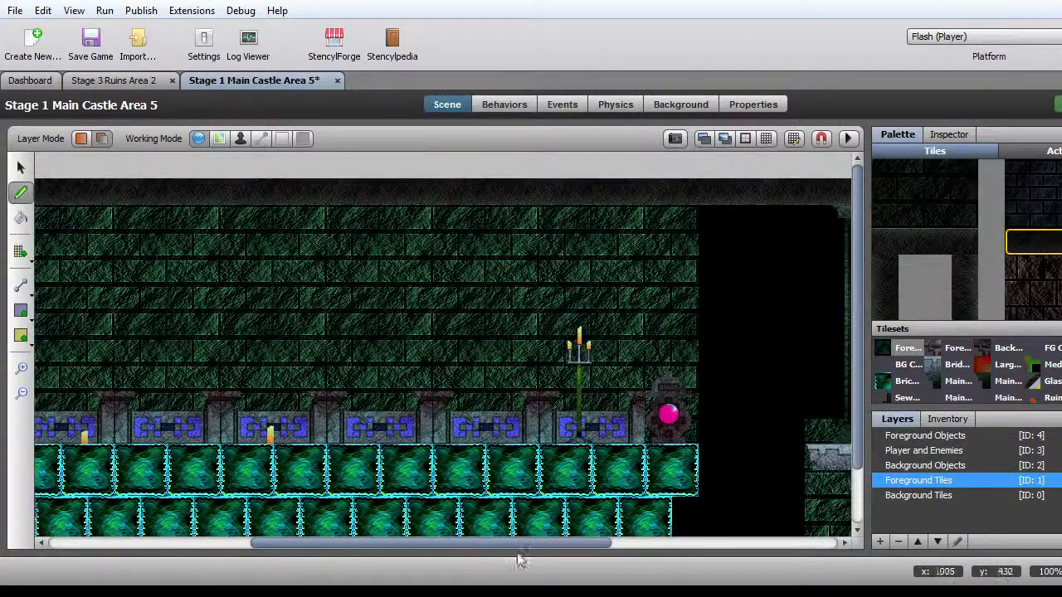
{"action": "left_click_drag", "start_coordinate": [539, 551], "coordinate": [304, 550]}
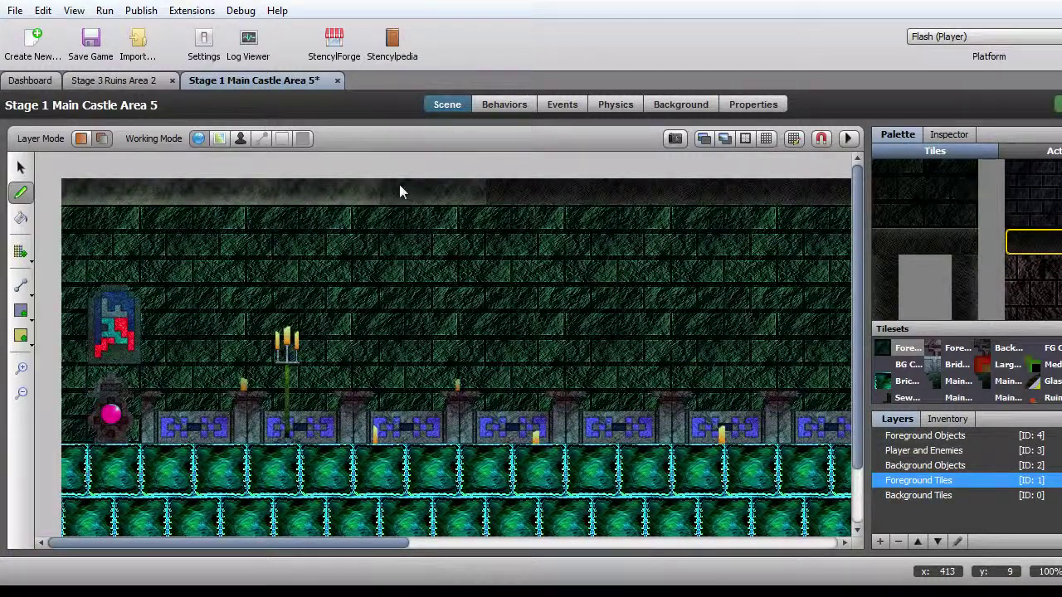
{"action": "left_click_drag", "start_coordinate": [379, 189], "coordinate": [64, 199]}
Check the lower part of Area 5, save the scene, and show its background behind the tiles
{"action": "scroll", "coordinate": [462, 384], "scroll_direction": "down", "scroll_amount": 2}
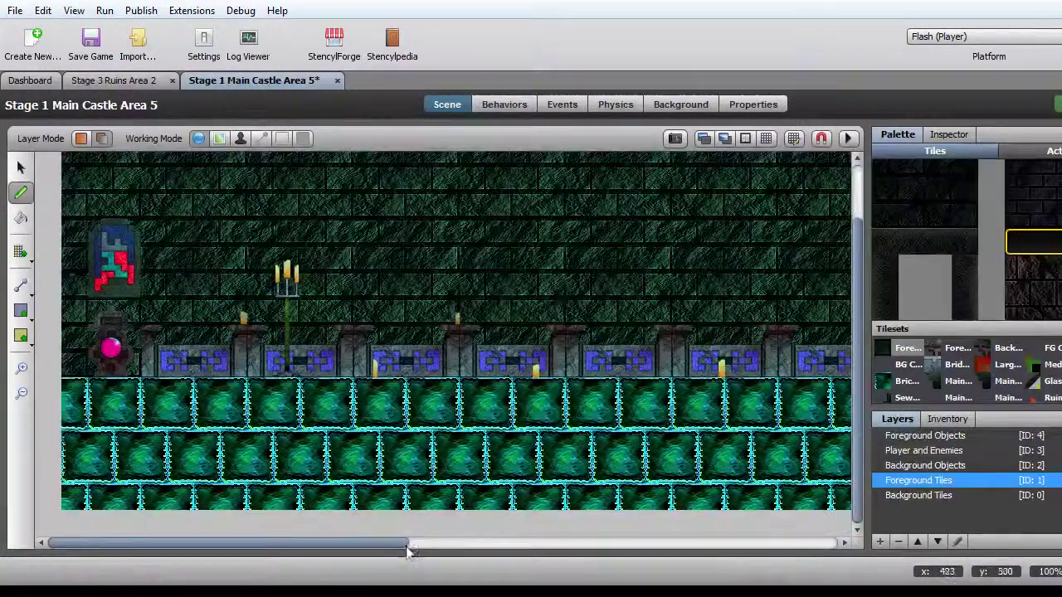
{"action": "left_click_drag", "start_coordinate": [399, 546], "coordinate": [838, 539]}
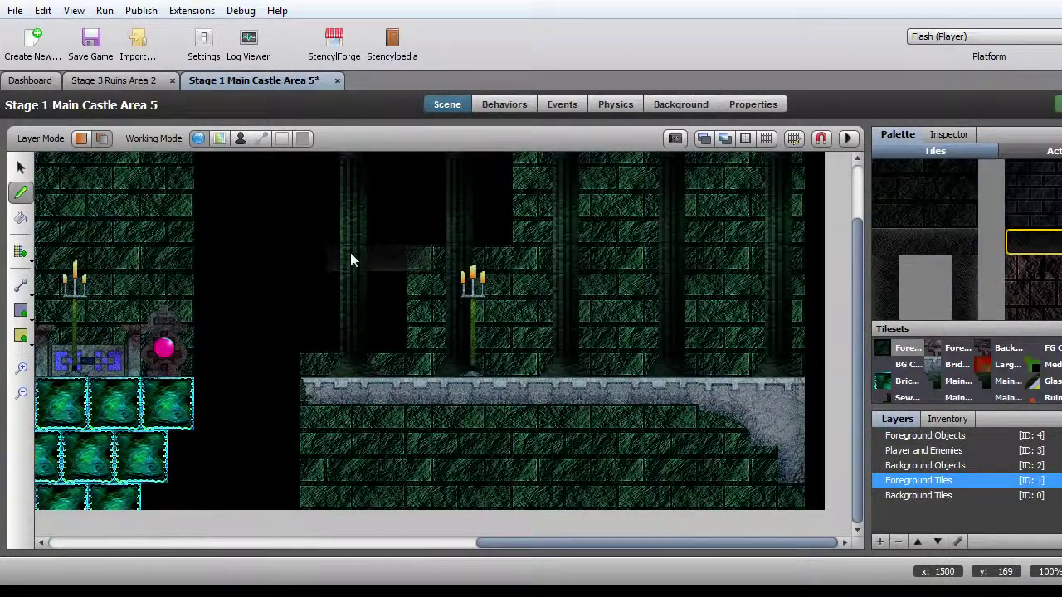
{"action": "key", "text": "ctrl+s"}
{"action": "left_click", "coordinate": [707, 139]}
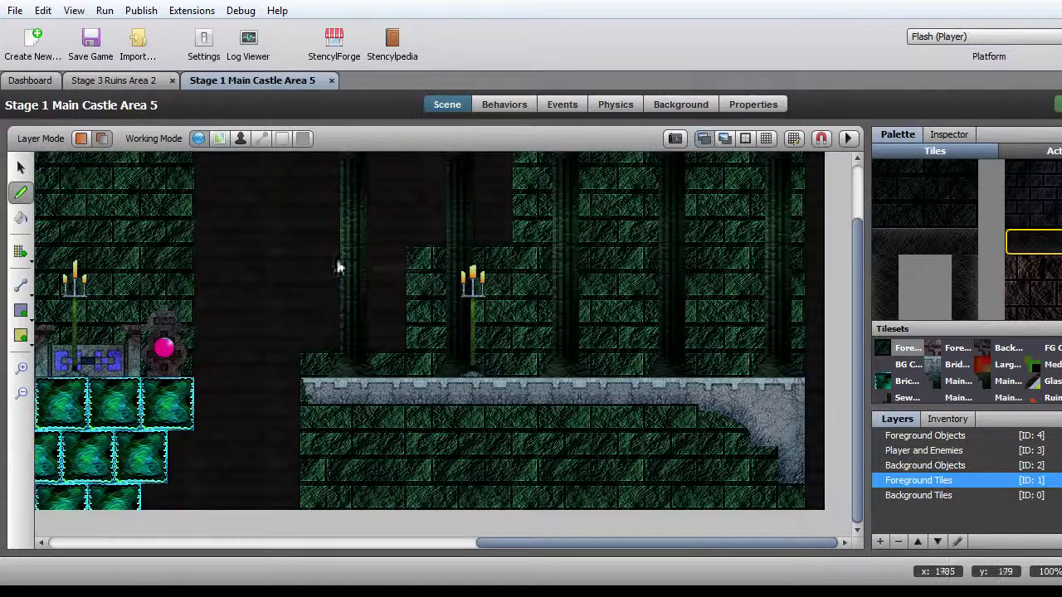
{"action": "scroll", "coordinate": [338, 266], "scroll_direction": "up", "scroll_amount": 2}
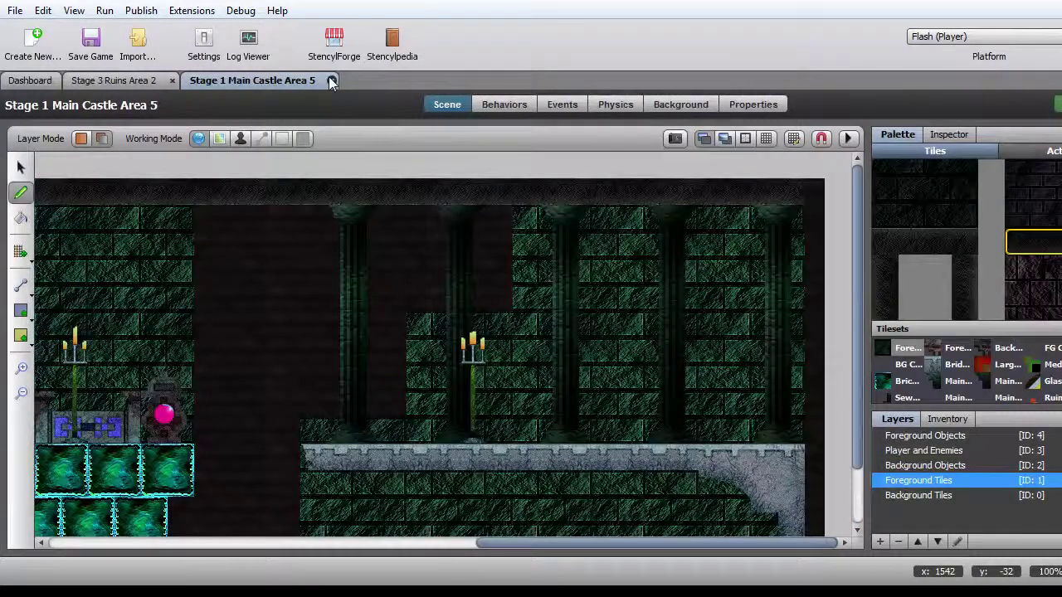
Close Area 5 and open the Stage 1 Main Castle Area 6 scene
{"action": "left_click", "coordinate": [331, 81]}
{"action": "left_click", "coordinate": [18, 81]}
{"action": "left_click", "coordinate": [903, 169]}
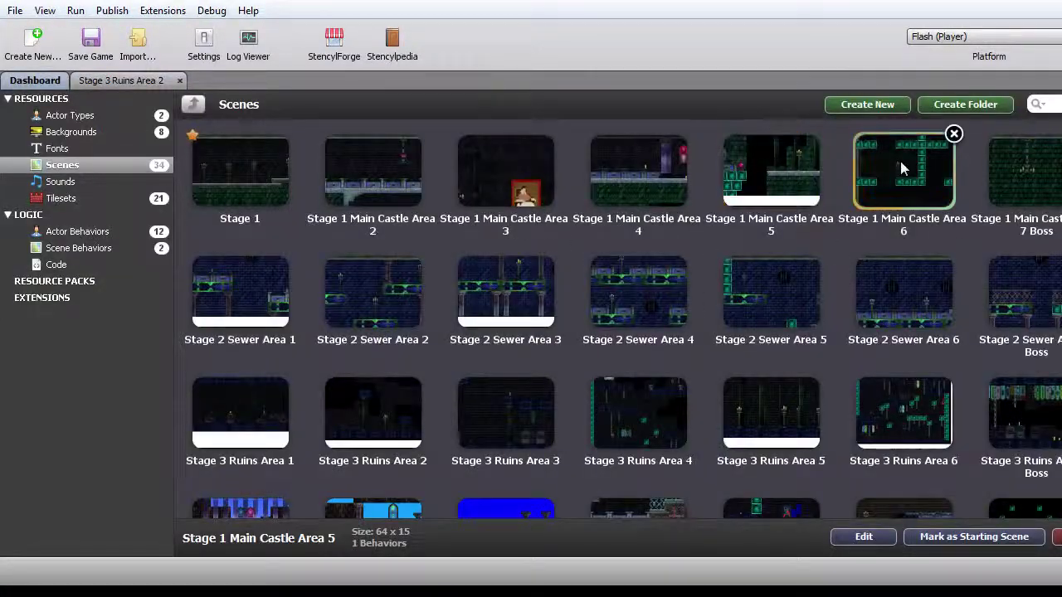
{"action": "double_click", "coordinate": [903, 169]}
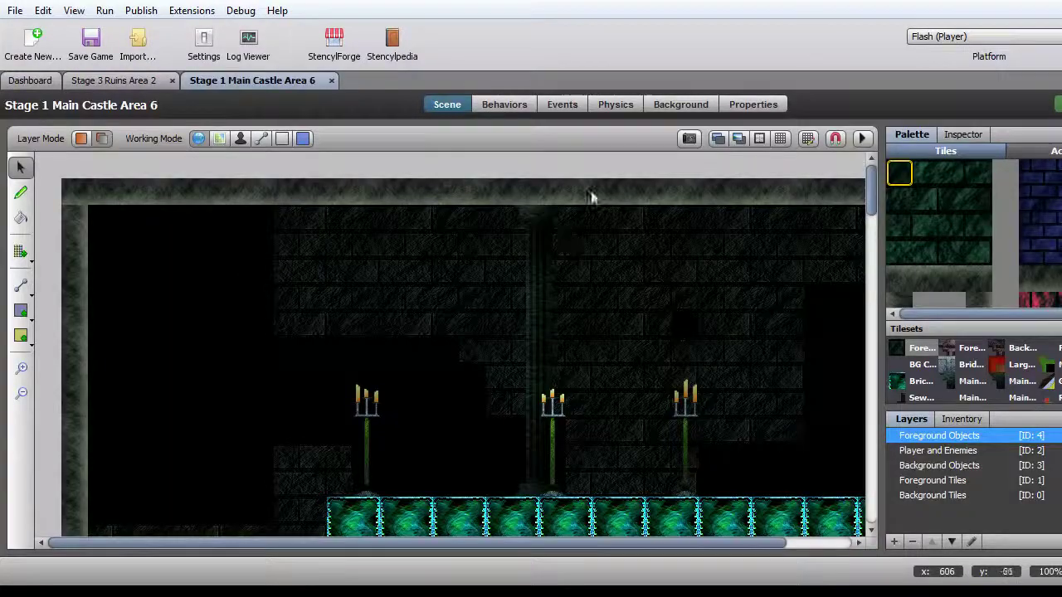
On the Foreground Tiles layer, repaint Area 6's whole ceiling, including the left corner, with the horizontal dark stone strip
{"action": "scroll", "coordinate": [627, 335], "scroll_direction": "down", "scroll_amount": 5}
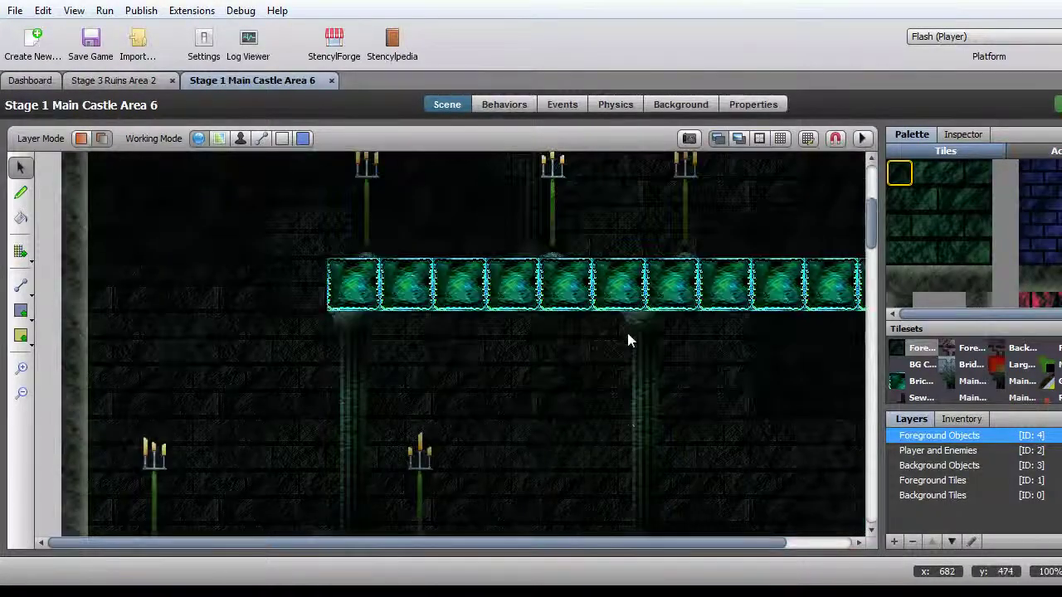
{"action": "scroll", "coordinate": [628, 338], "scroll_direction": "down", "scroll_amount": 20}
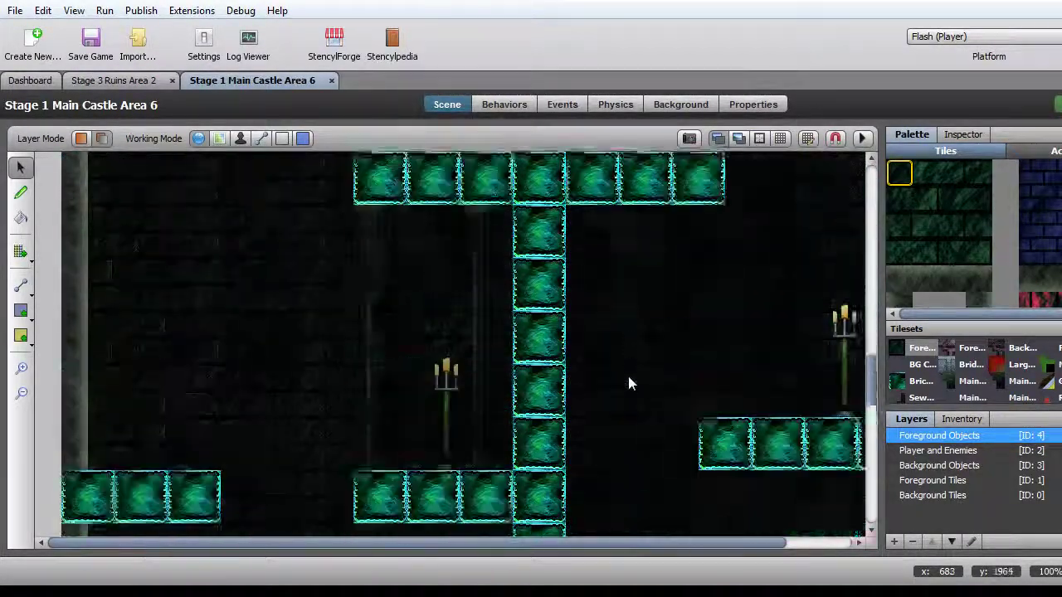
{"action": "scroll", "coordinate": [628, 384], "scroll_direction": "up", "scroll_amount": 20}
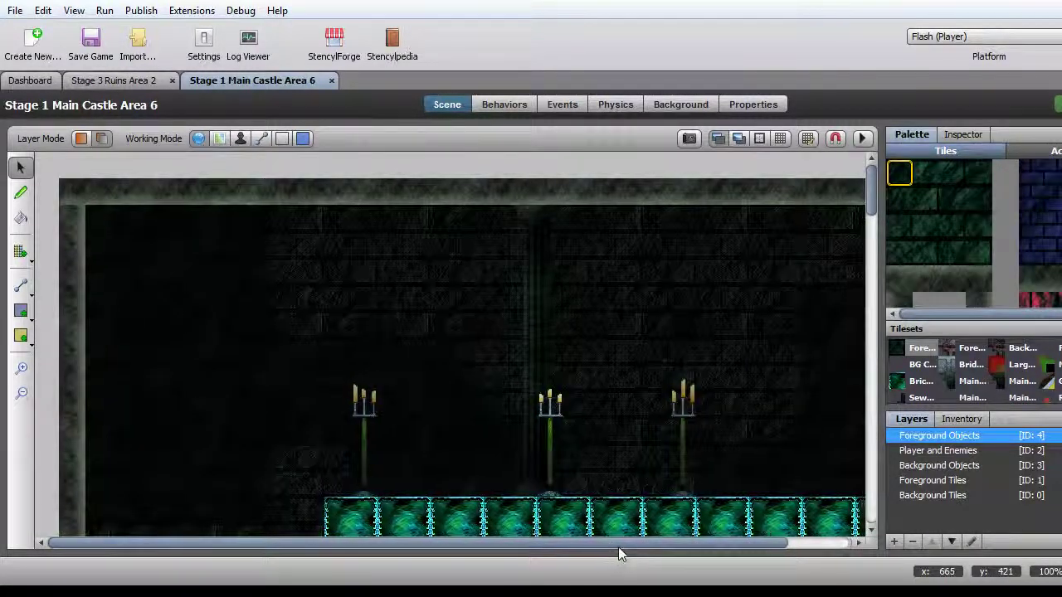
{"action": "left_click_drag", "start_coordinate": [620, 543], "coordinate": [784, 538]}
{"action": "left_click", "coordinate": [960, 480]}
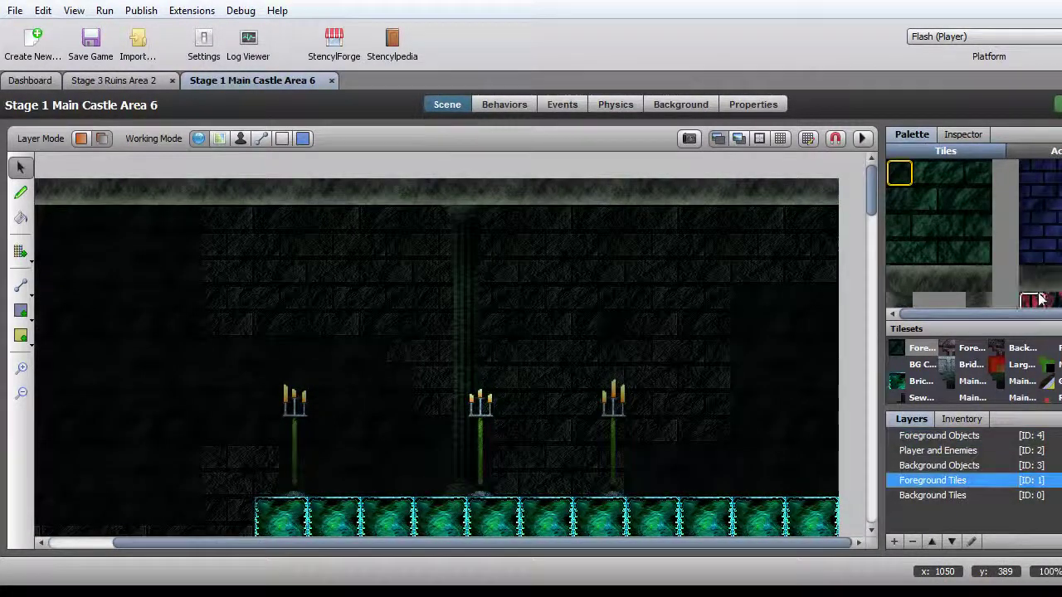
{"action": "left_click_drag", "start_coordinate": [877, 274], "coordinate": [864, 273]}
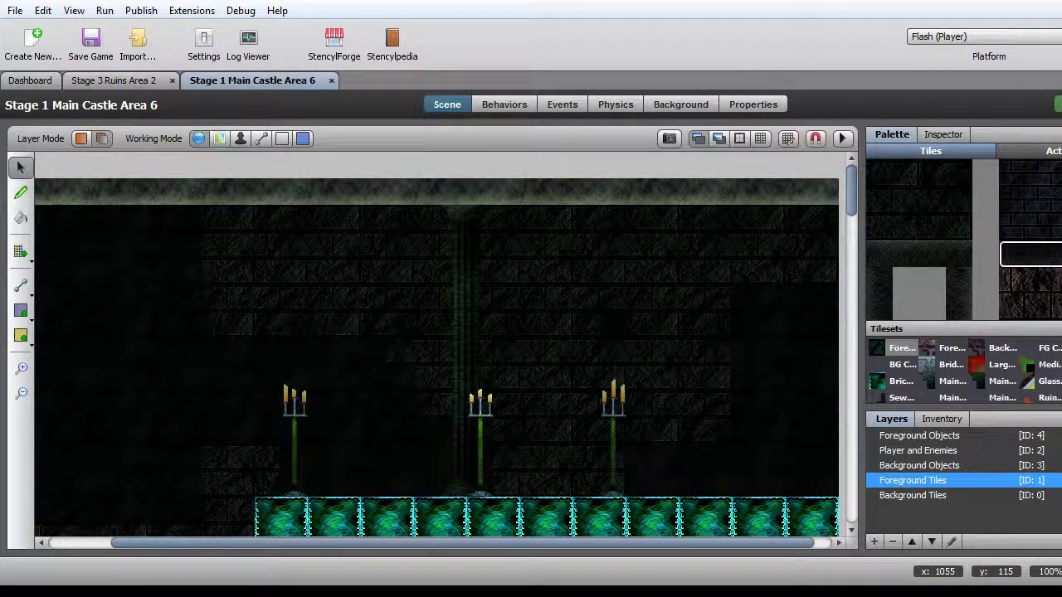
{"action": "left_click", "coordinate": [1011, 259]}
{"action": "left_click", "coordinate": [740, 191]}
{"action": "mouse_move", "coordinate": [709, 195]}
{"action": "left_mouse_down"}
{"action": "mouse_move", "coordinate": [194, 190]}
{"action": "mouse_move", "coordinate": [205, 190]}
{"action": "left_mouse_up"}
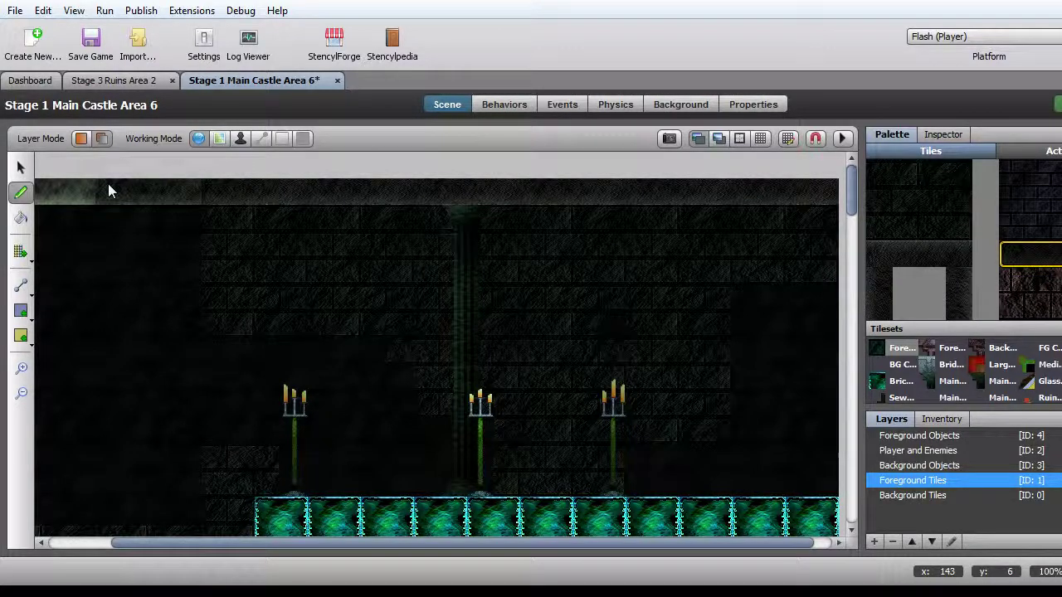
{"action": "left_click_drag", "start_coordinate": [379, 543], "coordinate": [204, 548]}
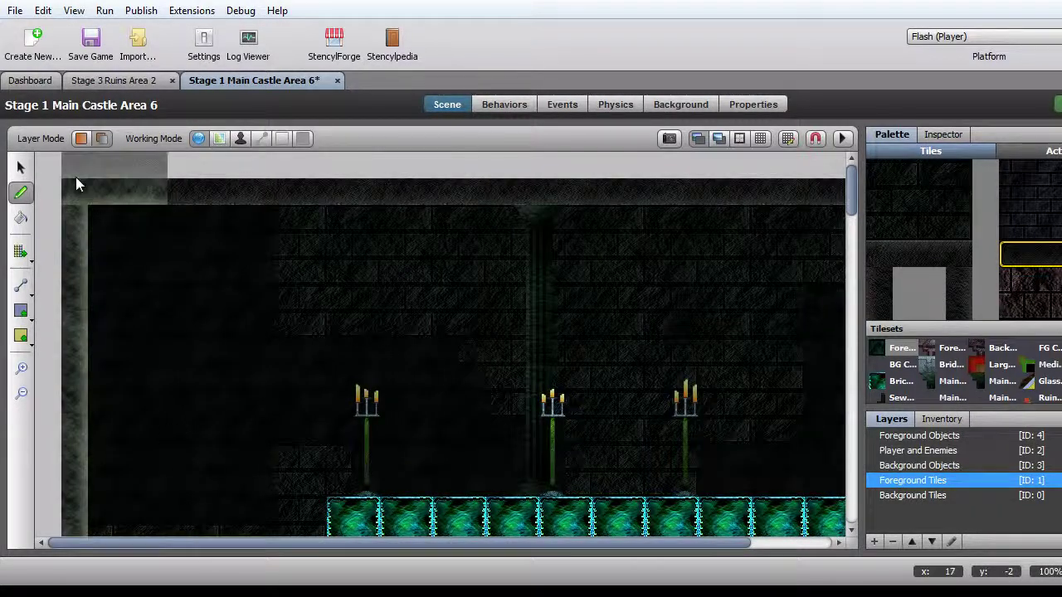
{"action": "left_click", "coordinate": [75, 185]}
Repaint the upper part of Area 6's left wall, from the ceiling corner downward, with the vertical dark stone strip
{"action": "left_click", "coordinate": [961, 241]}
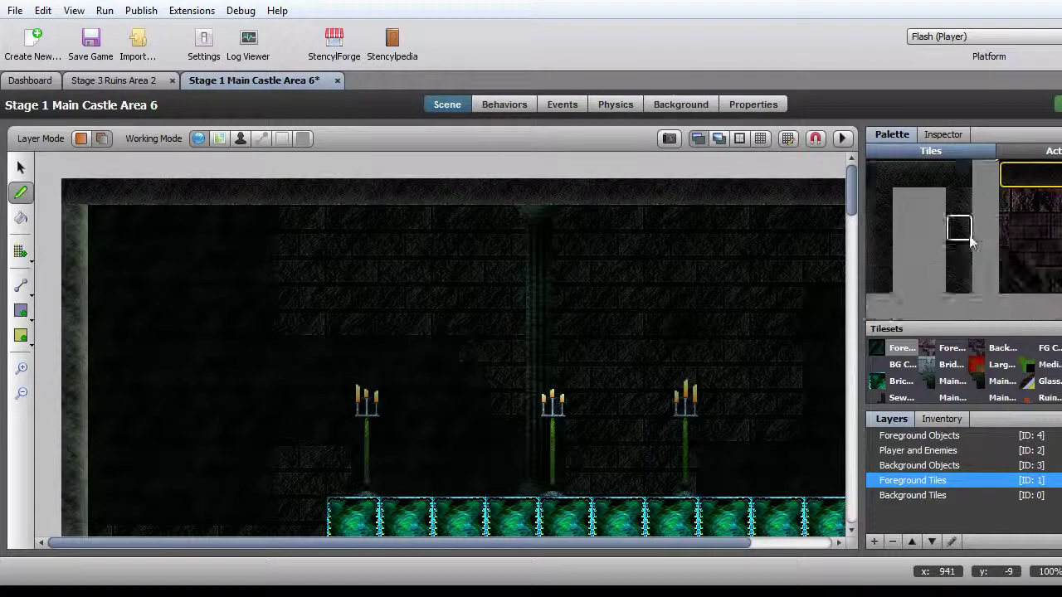
{"action": "mouse_move", "coordinate": [85, 216]}
{"action": "left_mouse_down"}
{"action": "mouse_move", "coordinate": [66, 264]}
{"action": "mouse_move", "coordinate": [62, 336]}
{"action": "mouse_move", "coordinate": [93, 395]}
{"action": "mouse_move", "coordinate": [75, 443]}
{"action": "mouse_move", "coordinate": [61, 441]}
{"action": "mouse_move", "coordinate": [74, 441]}
{"action": "mouse_move", "coordinate": [88, 420]}
{"action": "left_mouse_up"}
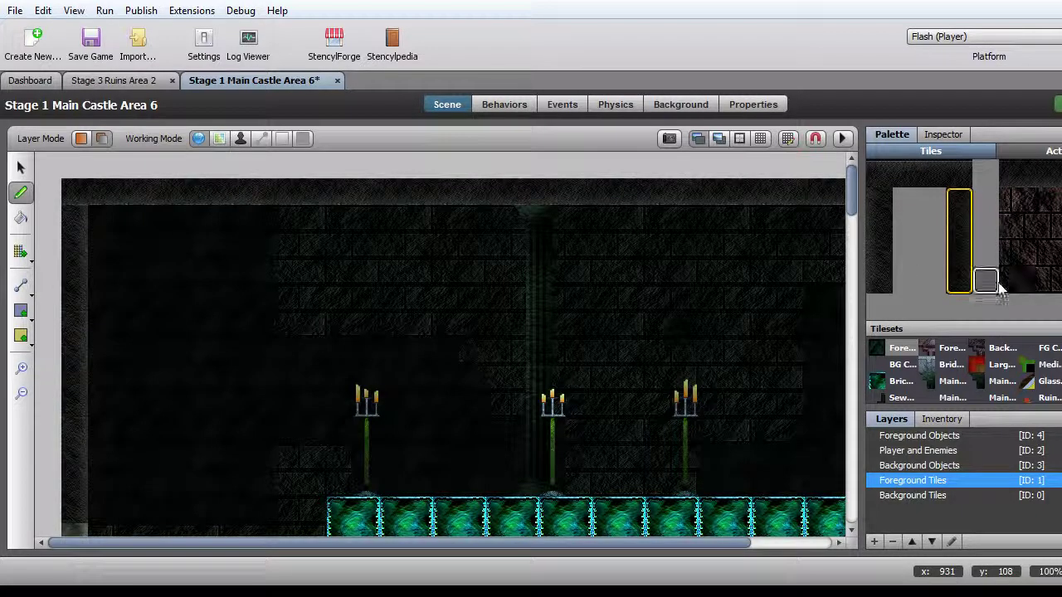
{"action": "left_click_drag", "start_coordinate": [955, 282], "coordinate": [952, 226]}
{"action": "left_click", "coordinate": [92, 236]}
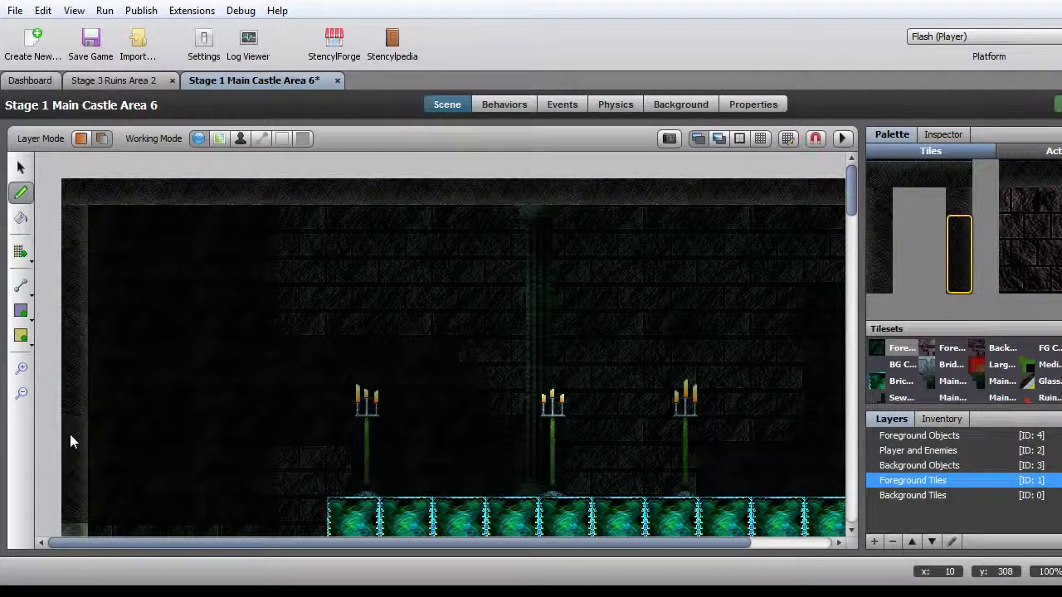
{"action": "scroll", "coordinate": [140, 367], "scroll_direction": "down", "scroll_amount": 3}
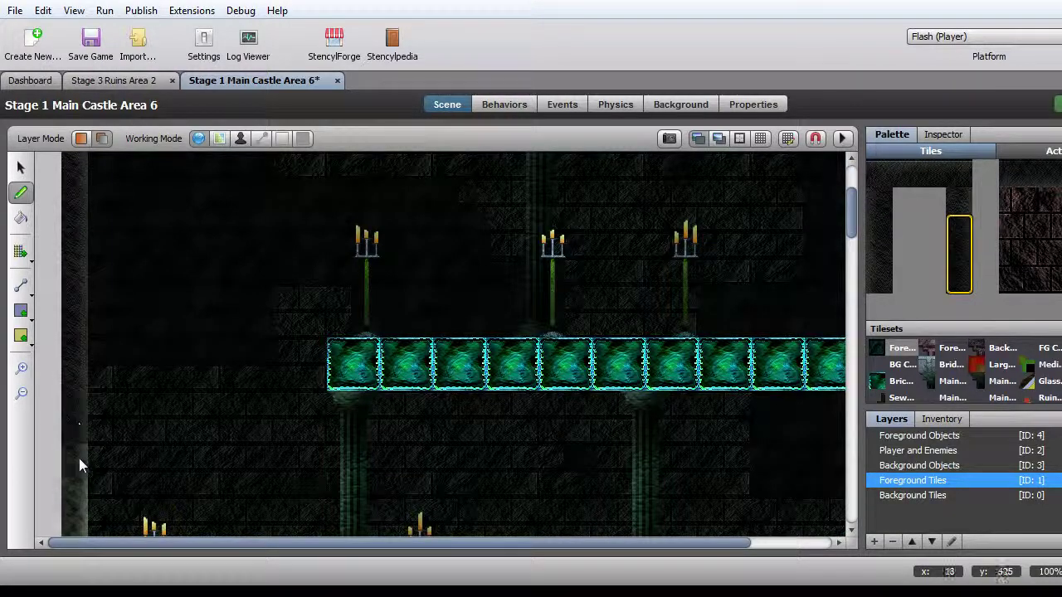
{"action": "left_click", "coordinate": [77, 461]}
{"action": "scroll", "coordinate": [127, 349], "scroll_direction": "down", "scroll_amount": 3}
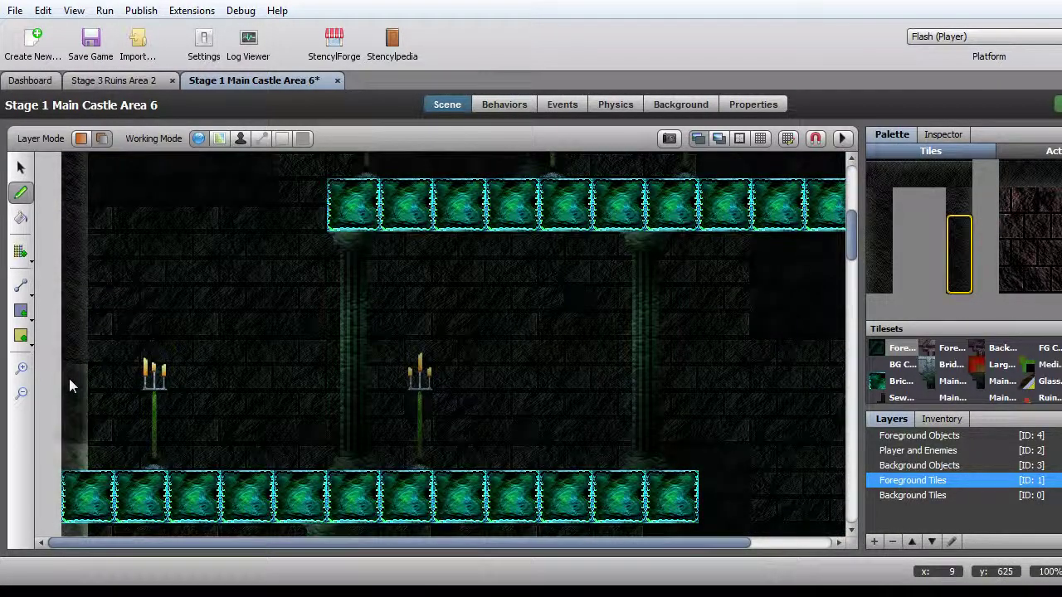
Continue the dark stone left wall past the long green brick platform down to the short four-brick platform
{"action": "left_click", "coordinate": [959, 228]}
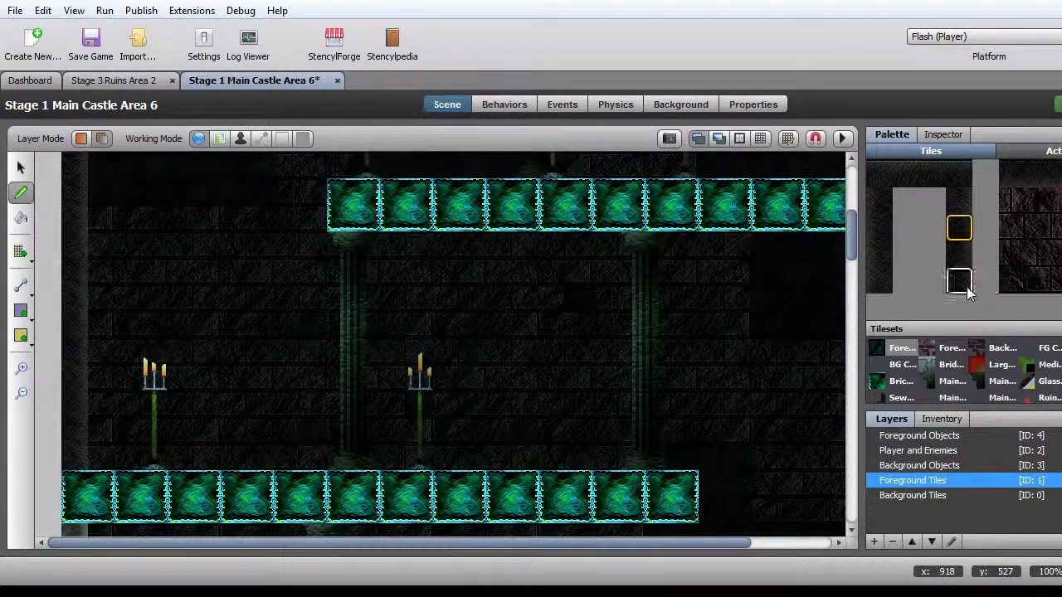
{"action": "left_click_drag", "start_coordinate": [967, 286], "coordinate": [969, 243]}
{"action": "scroll", "coordinate": [133, 353], "scroll_direction": "down", "scroll_amount": 3}
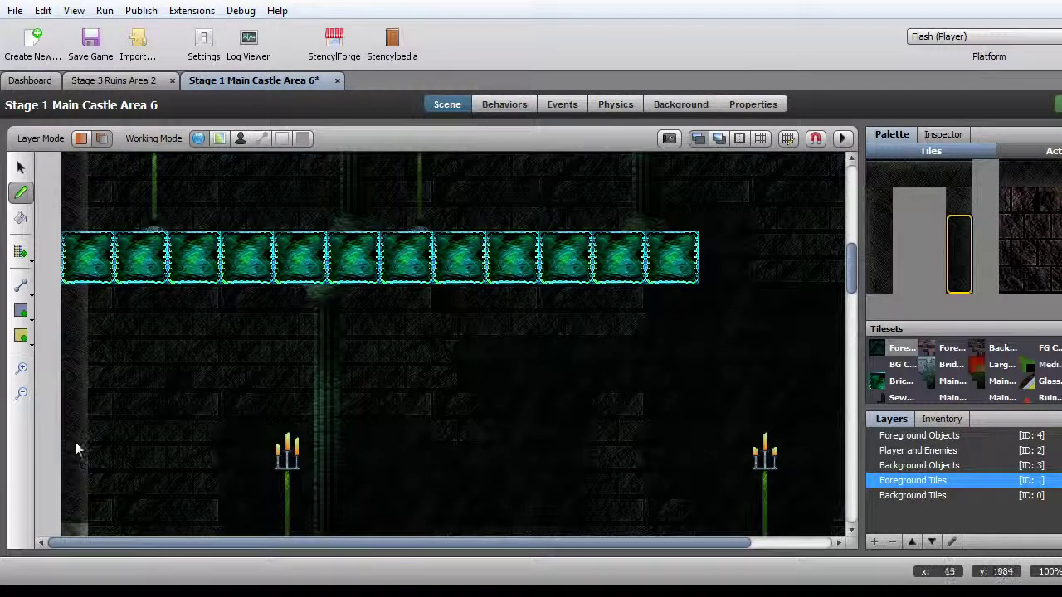
{"action": "scroll", "coordinate": [74, 439], "scroll_direction": "down", "scroll_amount": 4}
{"action": "left_click", "coordinate": [959, 228]}
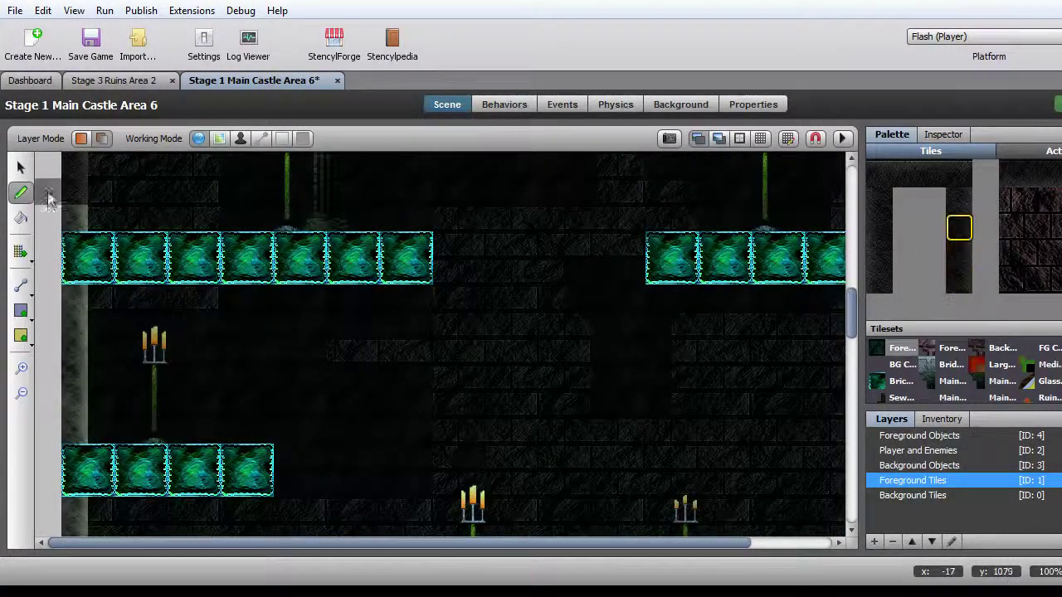
{"action": "left_click_drag", "start_coordinate": [959, 222], "coordinate": [960, 282]}
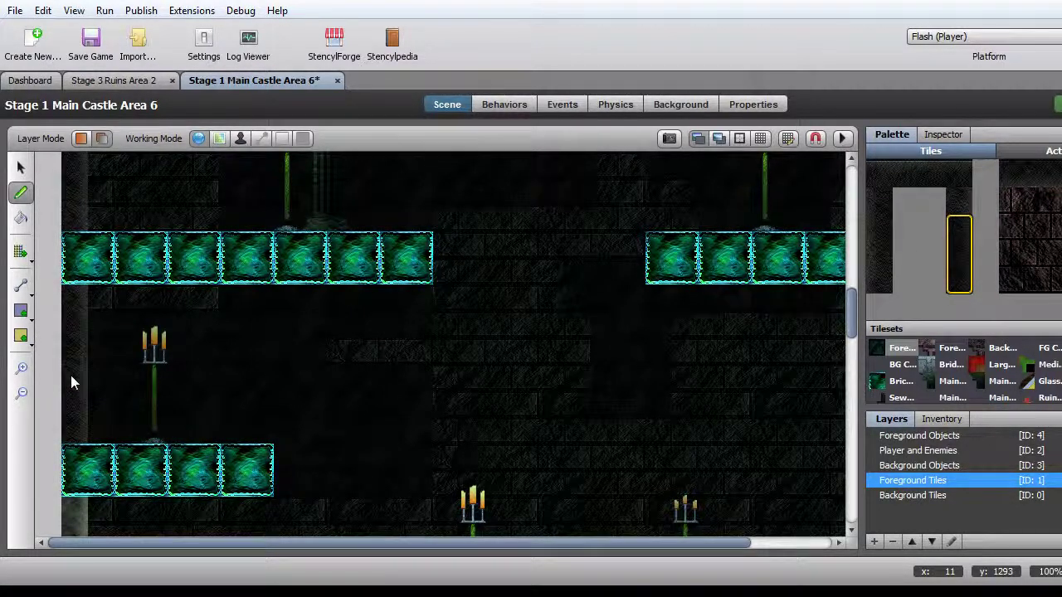
Repaint the left wall between the four-brick platform and the first three-brick green platform below it with dark stone
{"action": "scroll", "coordinate": [71, 375], "scroll_direction": "down", "scroll_amount": 5}
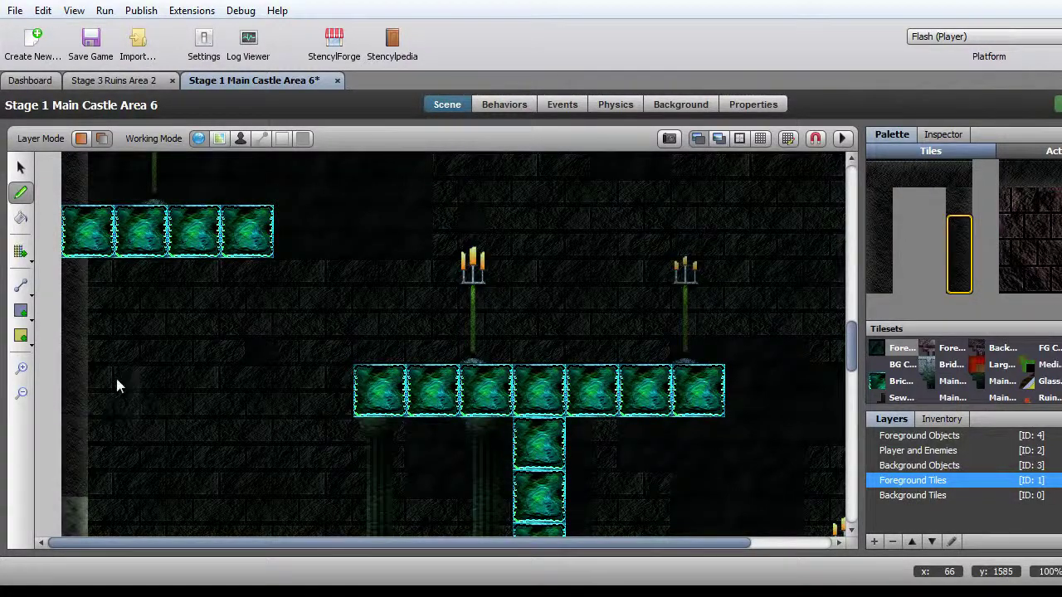
{"action": "scroll", "coordinate": [77, 367], "scroll_direction": "down", "scroll_amount": 3}
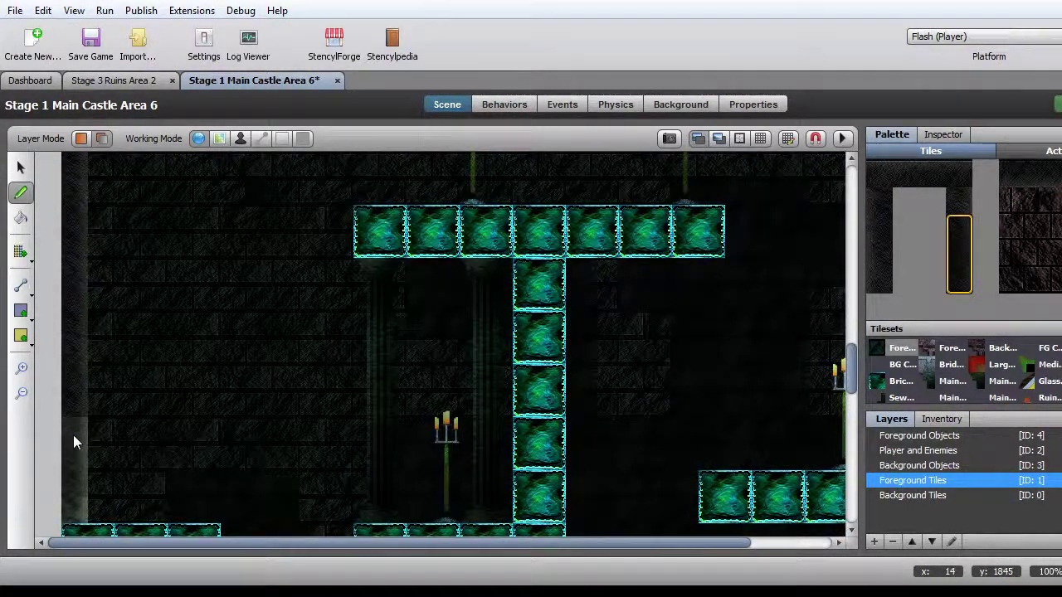
{"action": "left_click", "coordinate": [957, 253]}
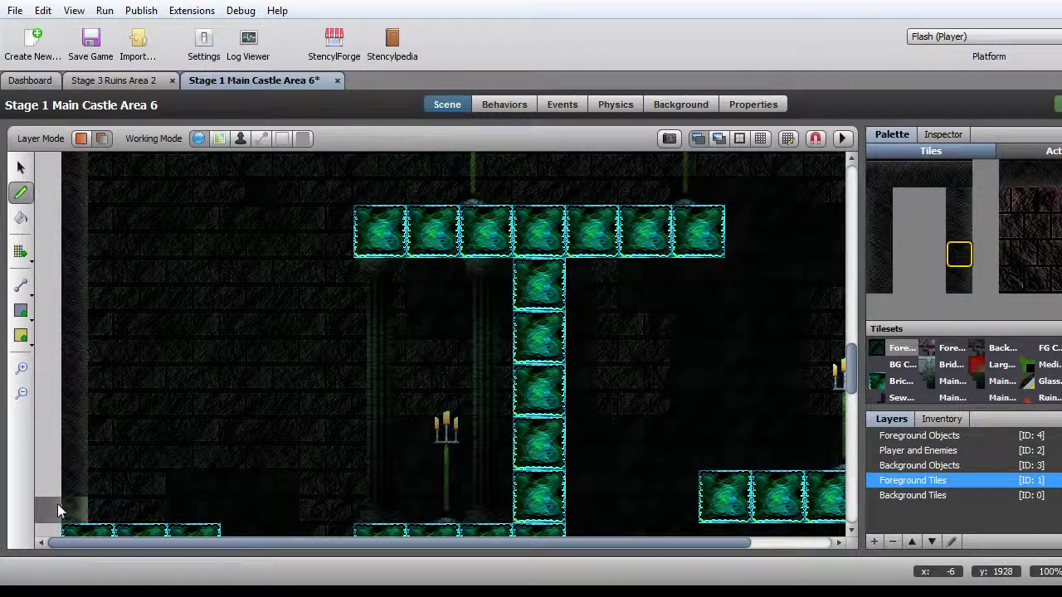
{"action": "left_click_drag", "start_coordinate": [960, 217], "coordinate": [959, 289]}
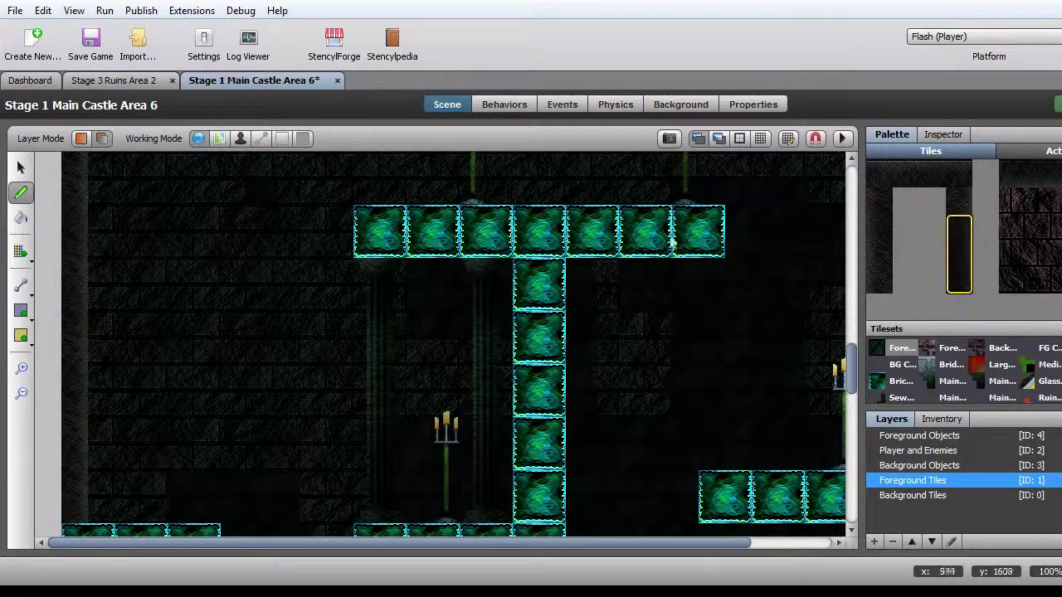
{"action": "scroll", "coordinate": [274, 297], "scroll_direction": "down", "scroll_amount": 4}
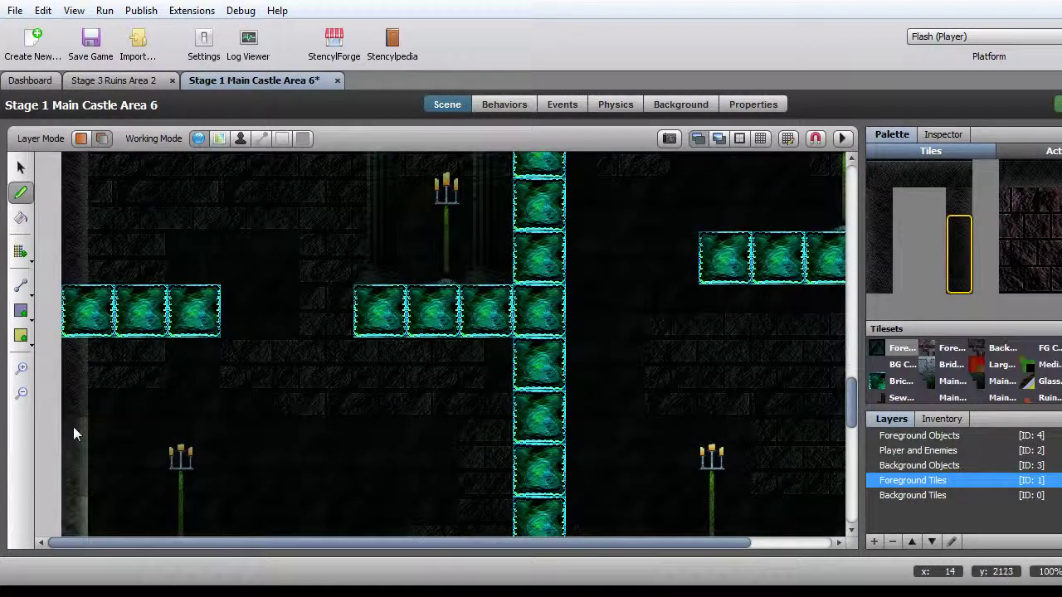
Extend the dark stone left wall past the remaining three-brick platforms down to the green brick floor by the railing
{"action": "scroll", "coordinate": [94, 339], "scroll_direction": "down", "scroll_amount": 3}
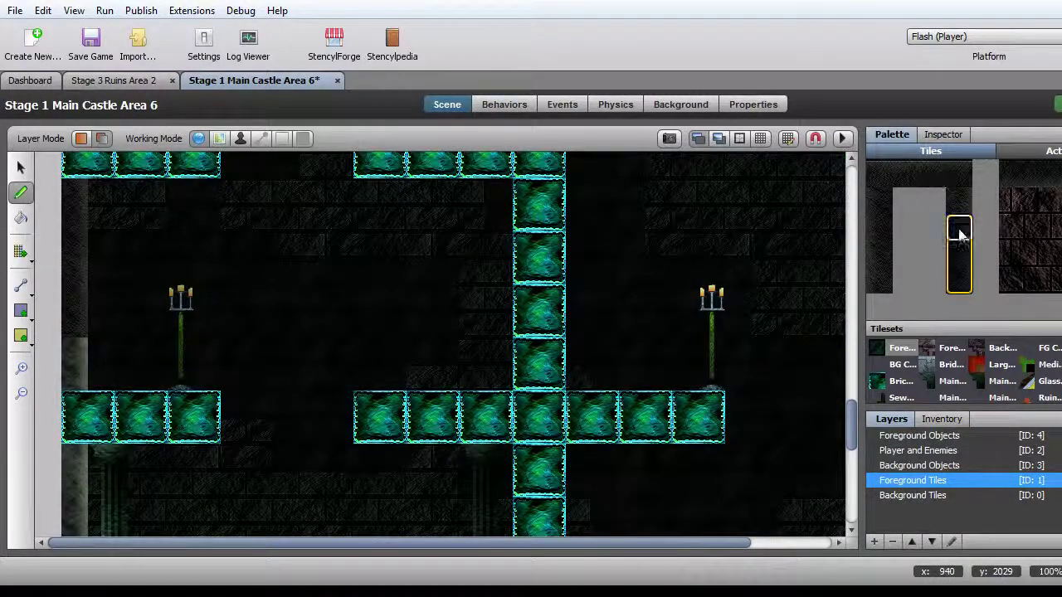
{"action": "left_click_drag", "start_coordinate": [959, 222], "coordinate": [959, 255]}
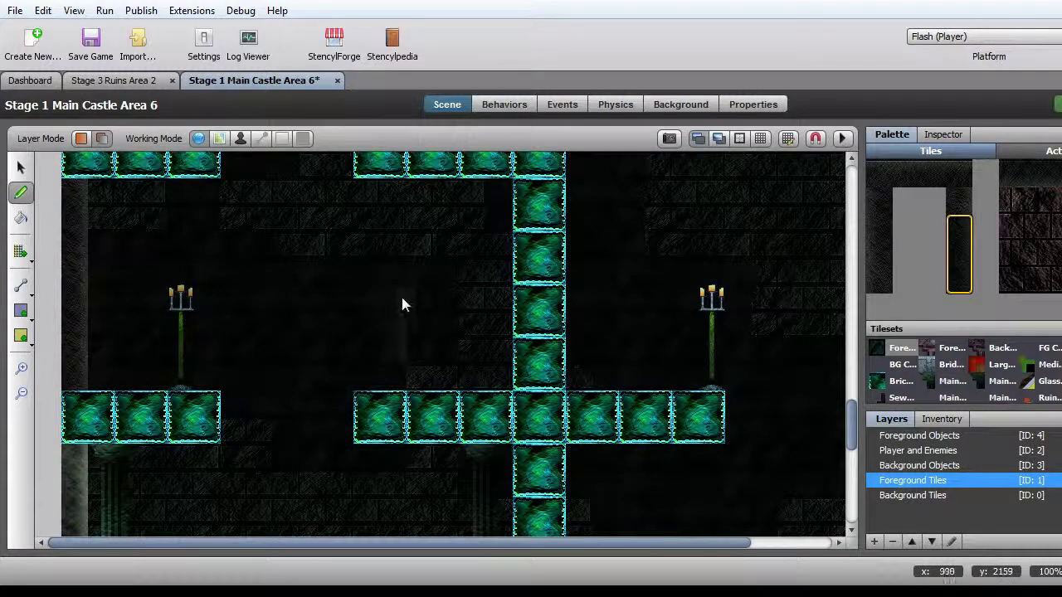
{"action": "scroll", "coordinate": [182, 343], "scroll_direction": "down", "scroll_amount": 3}
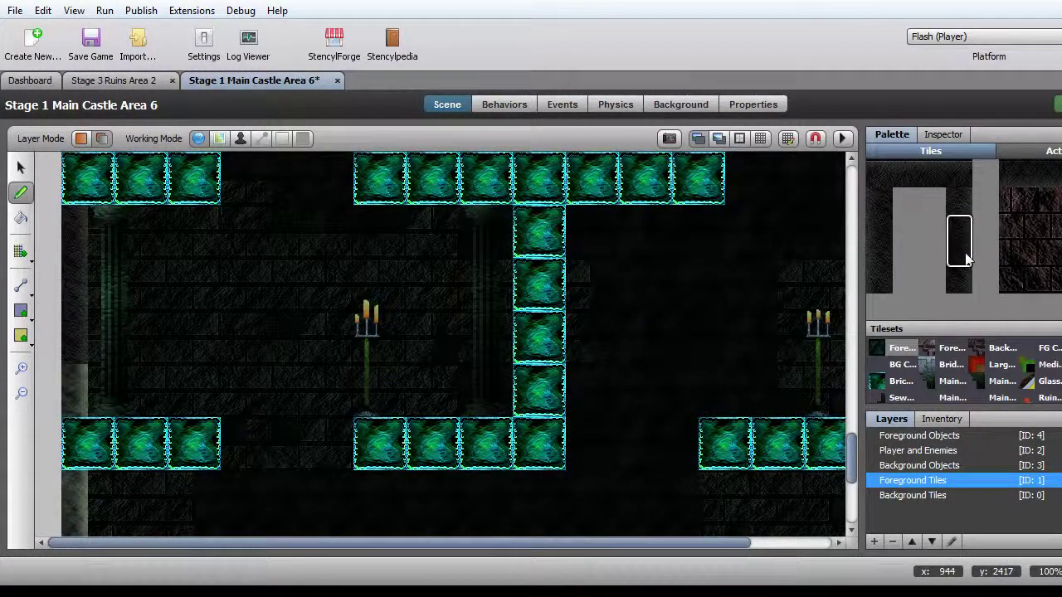
{"action": "left_click_drag", "start_coordinate": [958, 282], "coordinate": [955, 226]}
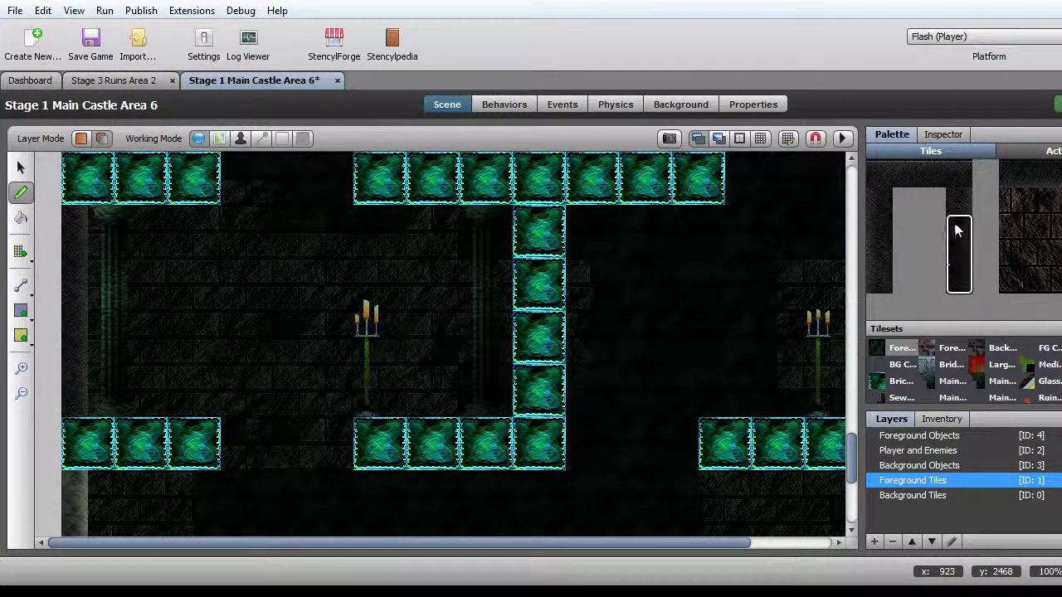
{"action": "scroll", "coordinate": [256, 406], "scroll_direction": "down", "scroll_amount": 5}
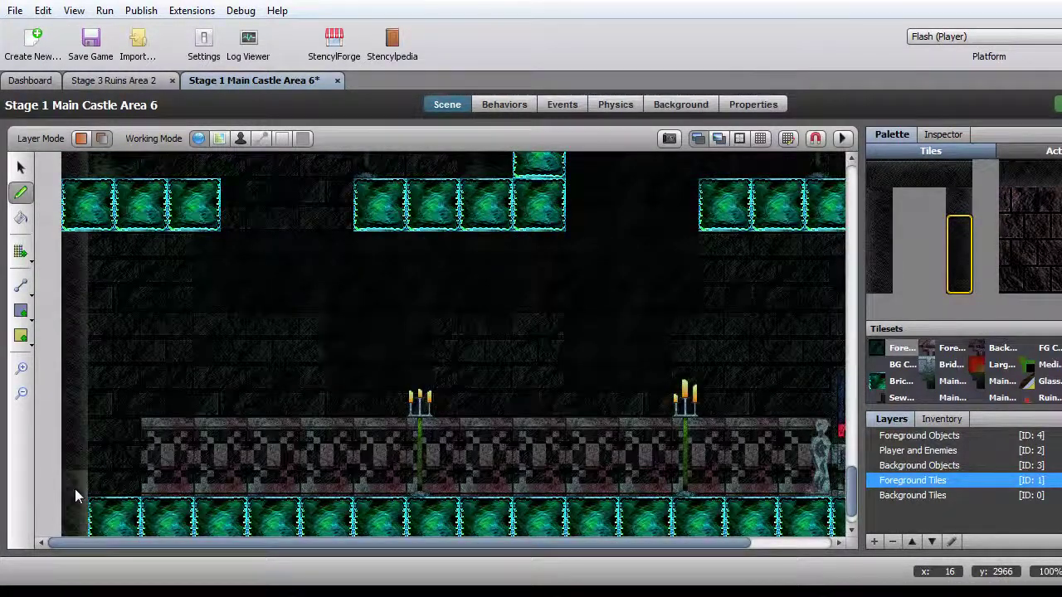
{"action": "scroll", "coordinate": [75, 489], "scroll_direction": "down", "scroll_amount": 2}
{"action": "scroll", "coordinate": [248, 374], "scroll_direction": "up", "scroll_amount": 2}
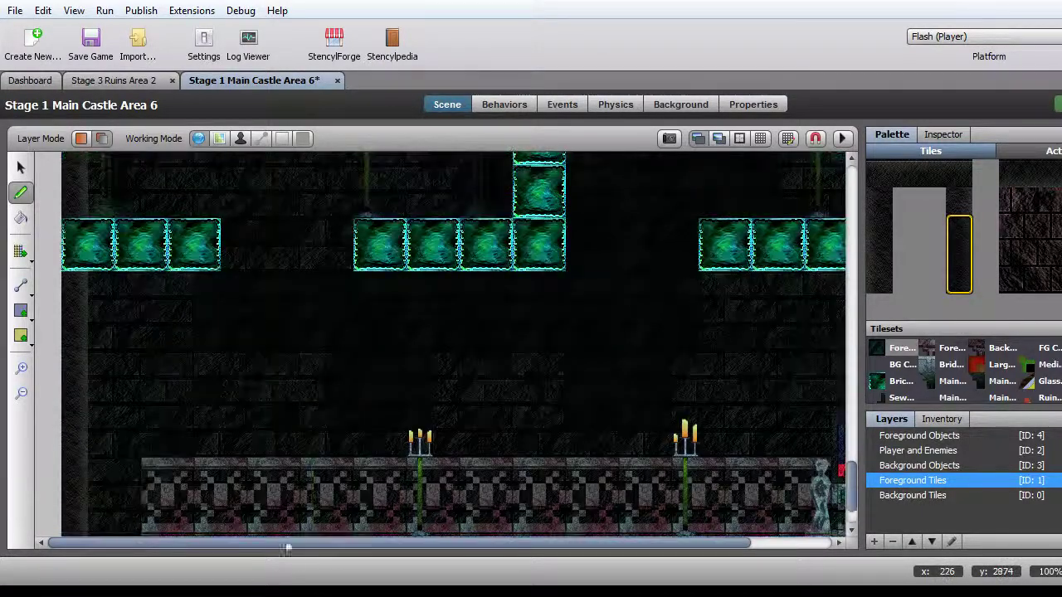
Repaint the right wall with its matching vertical dark stone strip, from the uppermost green platform down to the five-brick platform
{"action": "left_click_drag", "start_coordinate": [283, 547], "coordinate": [361, 548]}
{"action": "scroll", "coordinate": [726, 324], "scroll_direction": "up", "scroll_amount": 8}
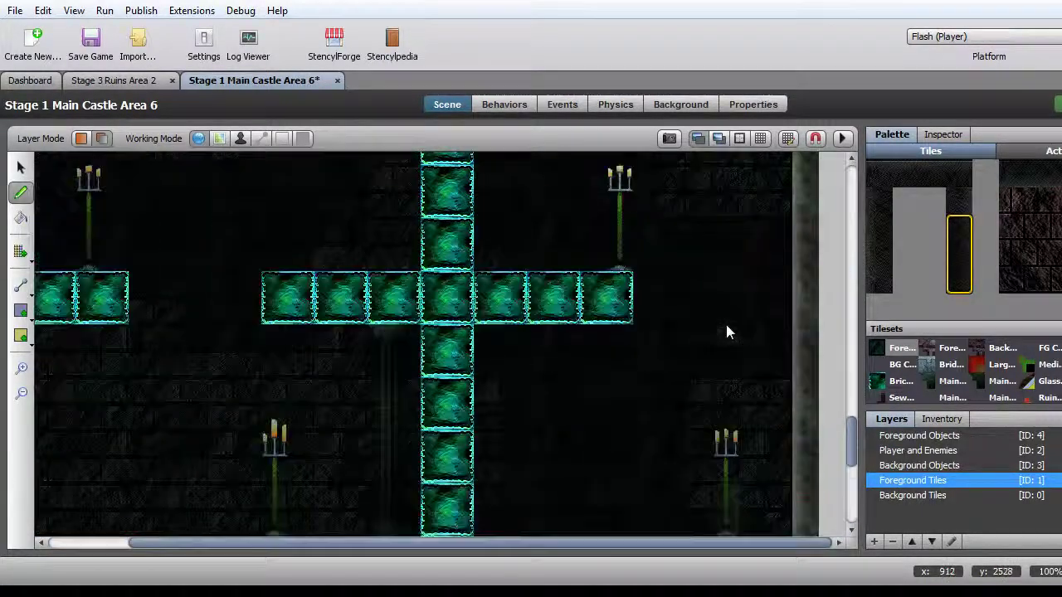
{"action": "scroll", "coordinate": [796, 358], "scroll_direction": "up", "scroll_amount": 15}
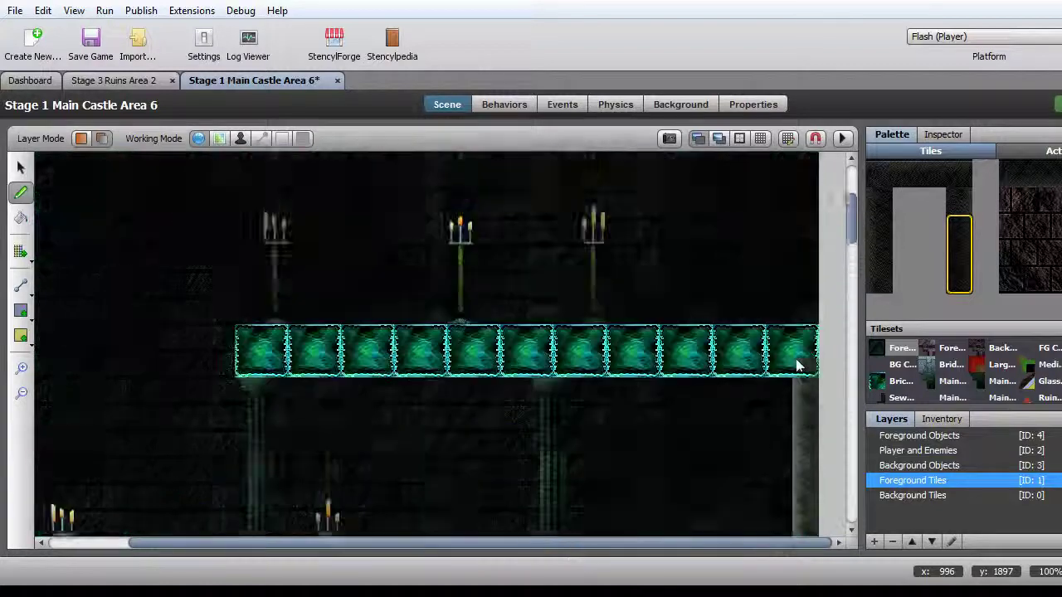
{"action": "left_click", "coordinate": [880, 249]}
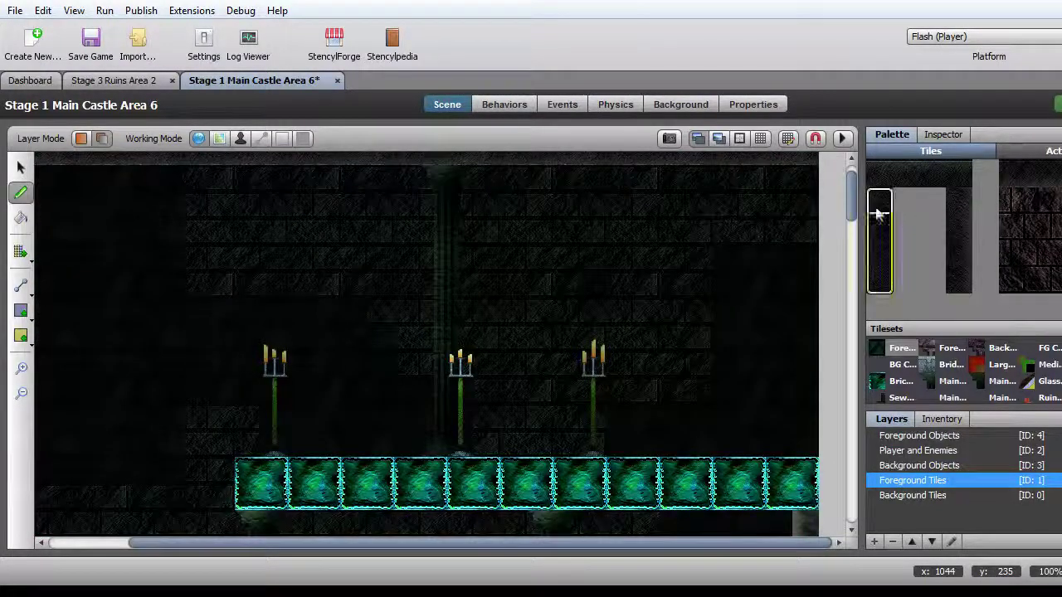
{"action": "scroll", "coordinate": [795, 364], "scroll_direction": "down", "scroll_amount": 4}
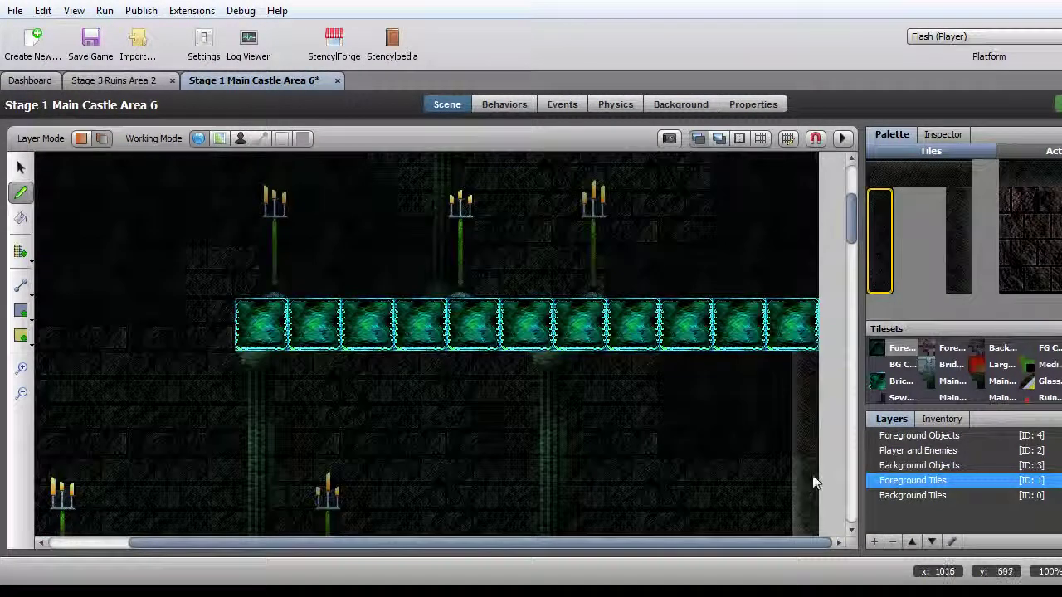
{"action": "scroll", "coordinate": [818, 473], "scroll_direction": "down", "scroll_amount": 1}
{"action": "scroll", "coordinate": [832, 373], "scroll_direction": "down", "scroll_amount": 6}
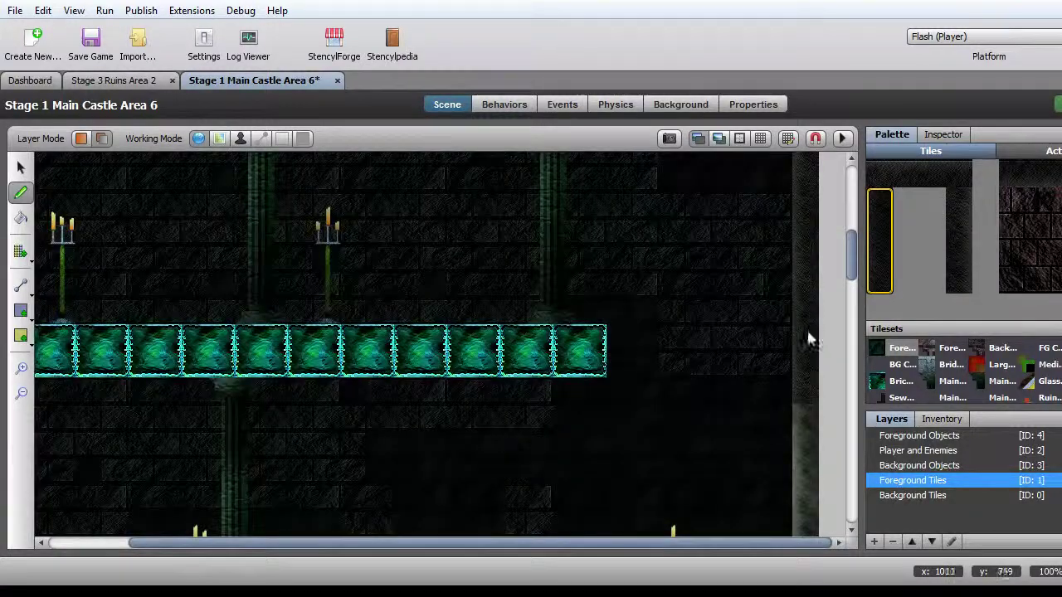
{"action": "scroll", "coordinate": [739, 385], "scroll_direction": "down", "scroll_amount": 5}
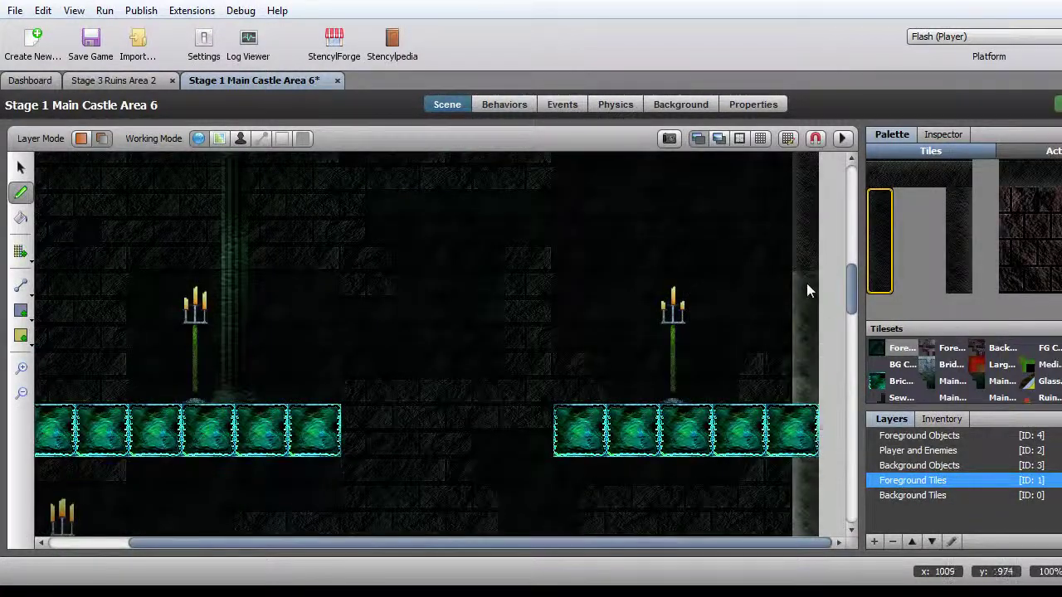
{"action": "left_click", "coordinate": [879, 200]}
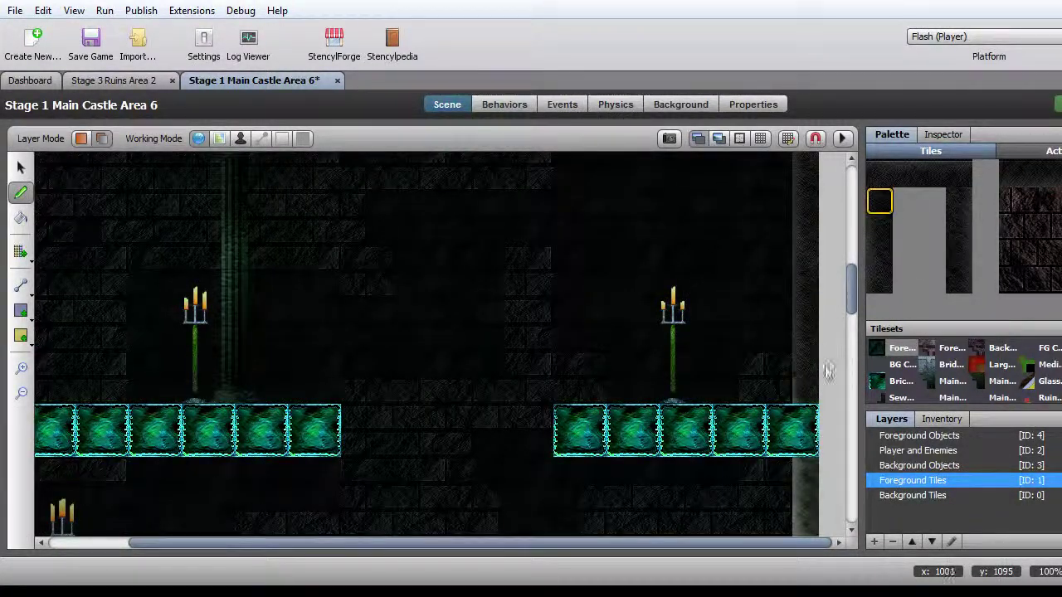
{"action": "left_click_drag", "start_coordinate": [879, 198], "coordinate": [880, 287]}
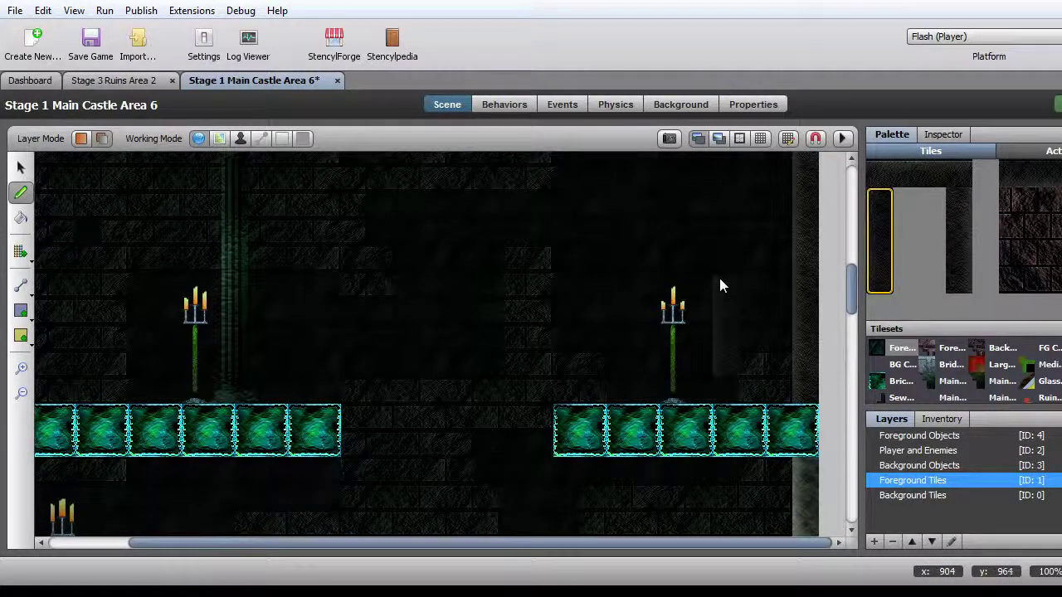
Continue the dark stone right wall from the five-brick platform down to the four-brick green platform, filling the gap above it
{"action": "scroll", "coordinate": [746, 298], "scroll_direction": "down", "scroll_amount": 4}
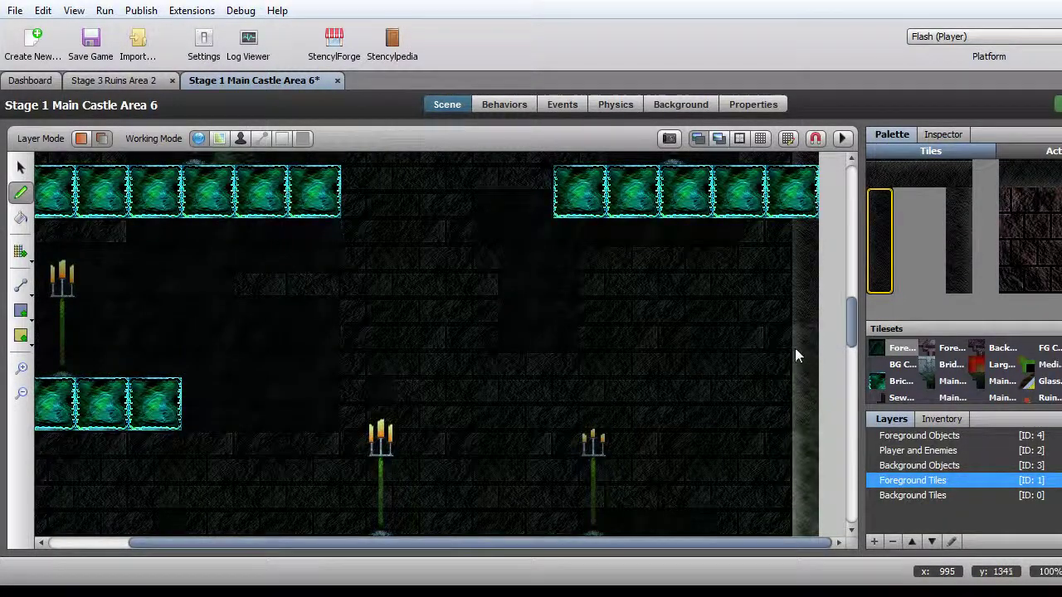
{"action": "scroll", "coordinate": [747, 343], "scroll_direction": "down", "scroll_amount": 4}
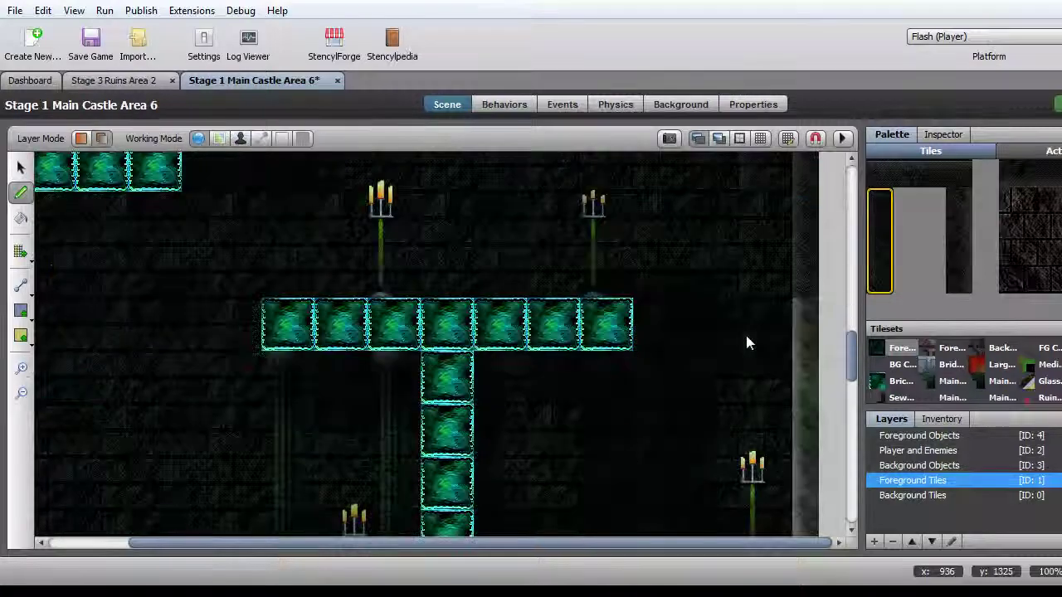
{"action": "scroll", "coordinate": [802, 425], "scroll_direction": "down", "scroll_amount": 4}
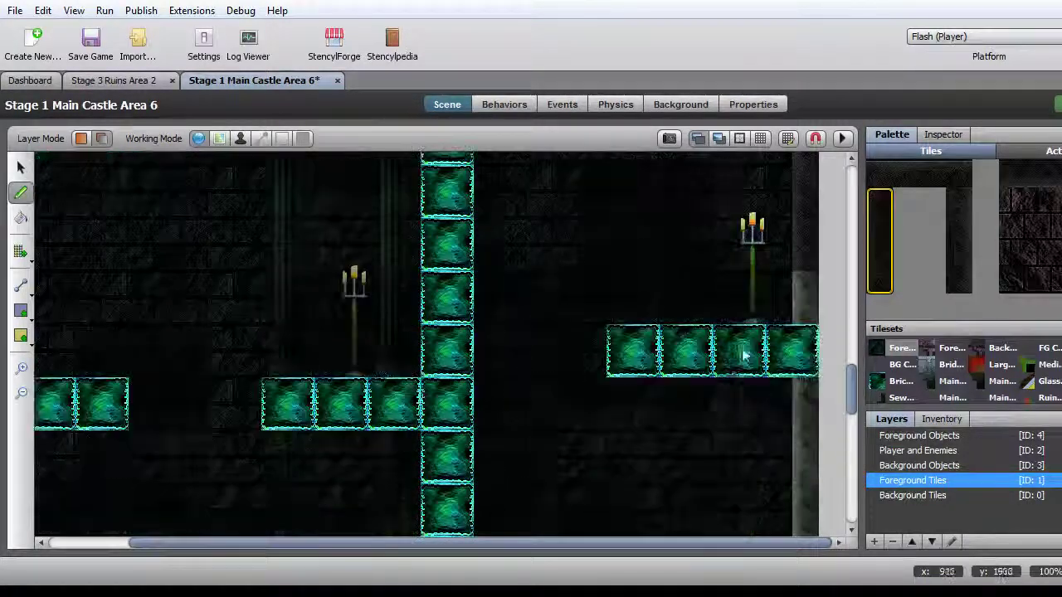
{"action": "left_click", "coordinate": [881, 202]}
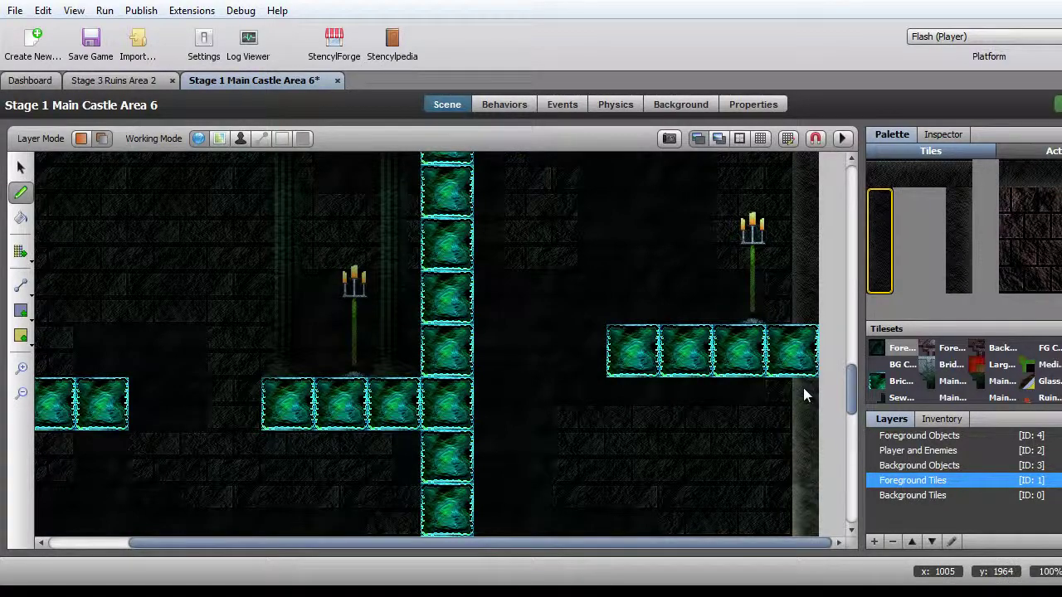
Repaint the right wall between the two four-brick green platforms at the scene's right edge with dark stone
{"action": "scroll", "coordinate": [803, 387], "scroll_direction": "down", "scroll_amount": 4}
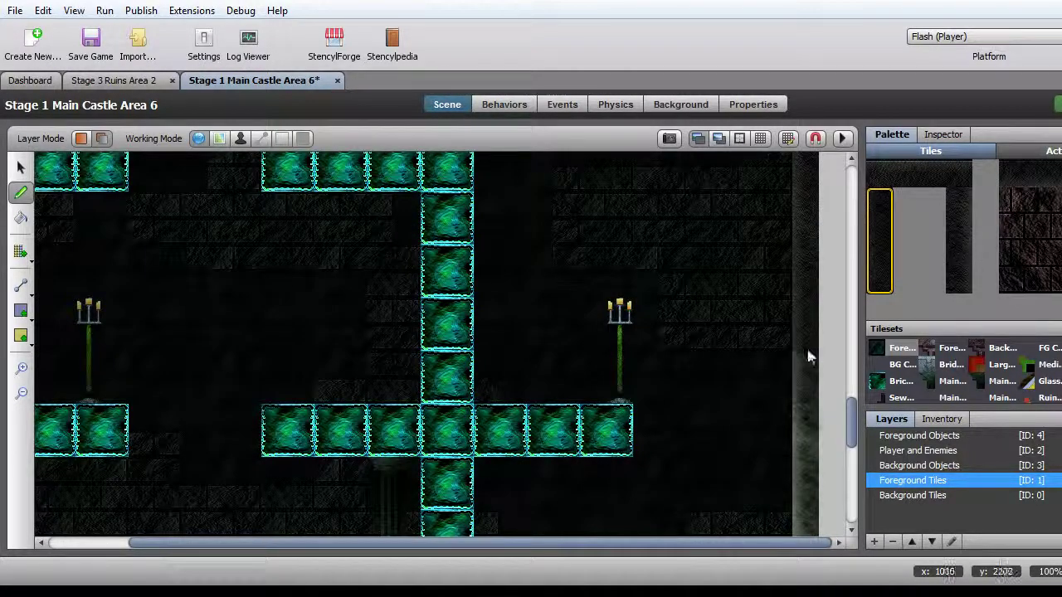
{"action": "scroll", "coordinate": [807, 366], "scroll_direction": "down", "scroll_amount": 4}
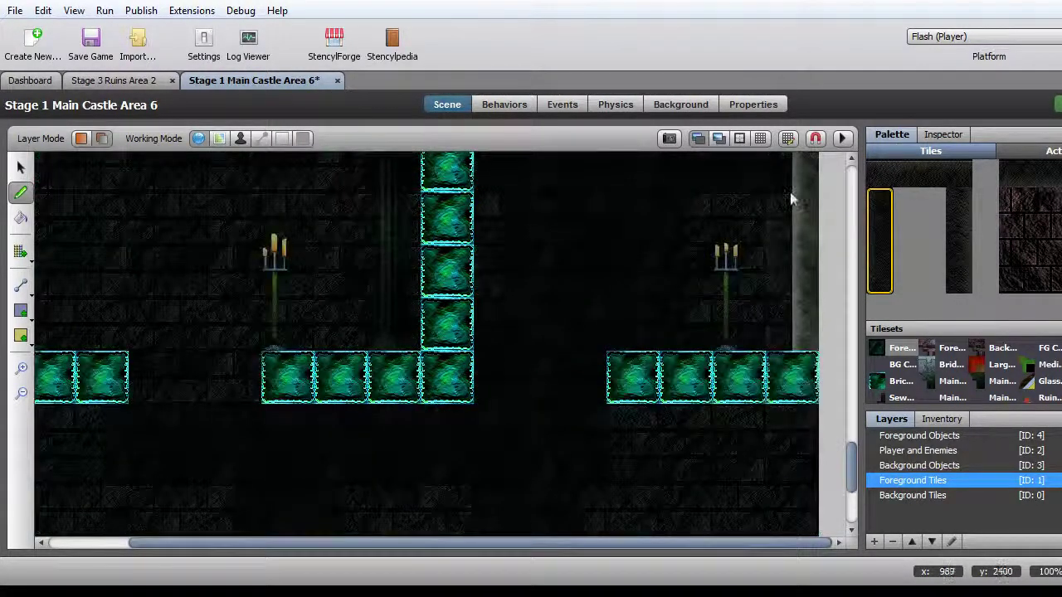
{"action": "scroll", "coordinate": [782, 251], "scroll_direction": "up", "scroll_amount": 1}
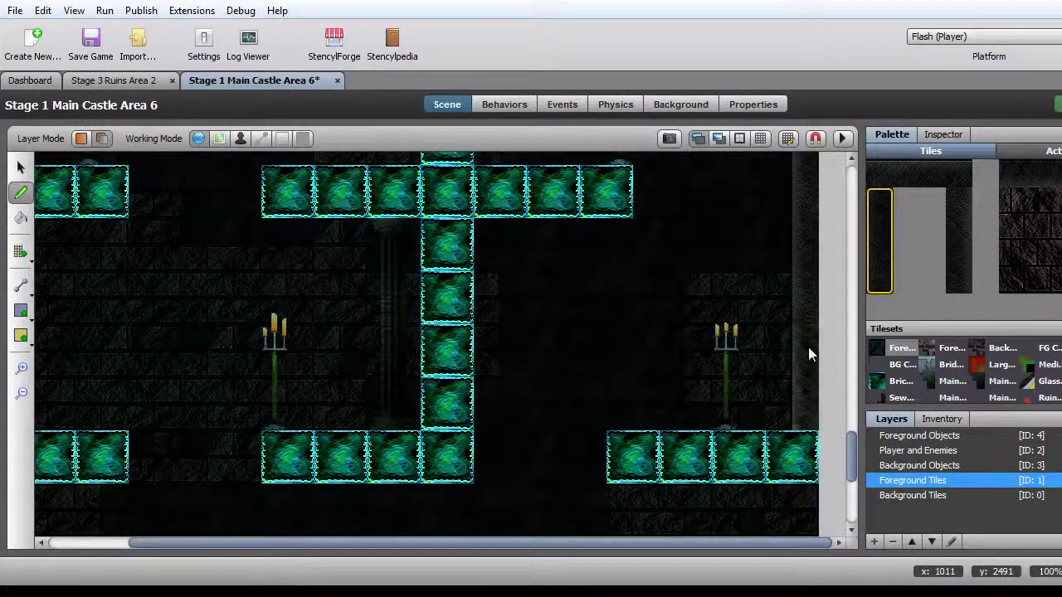
Save the finished Stage 1 Main Castle Area 6 scene and close it
{"action": "scroll", "coordinate": [797, 340], "scroll_direction": "down", "scroll_amount": 4}
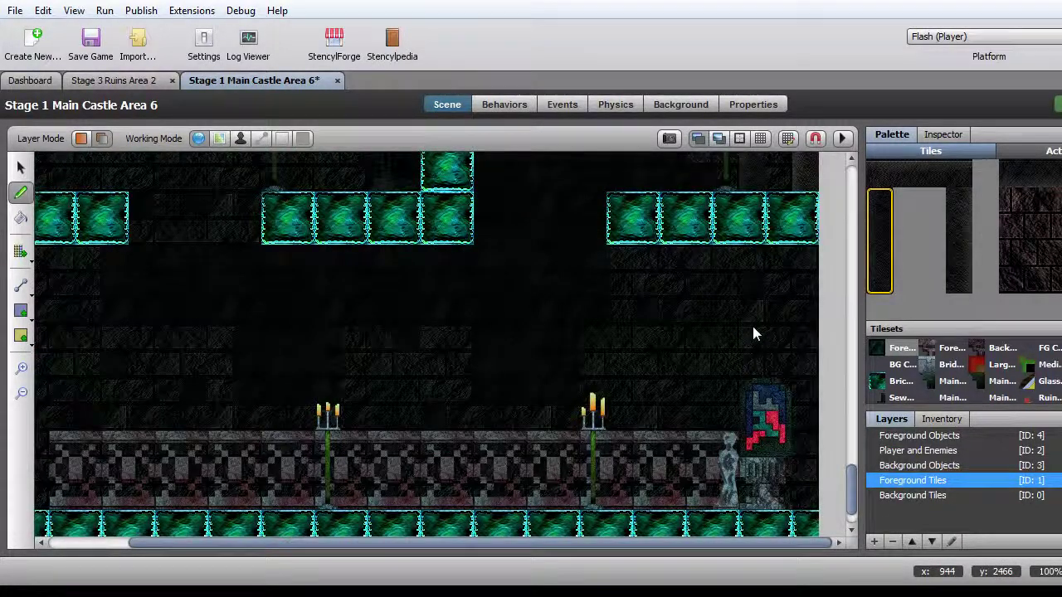
{"action": "key", "text": "ctrl+s"}
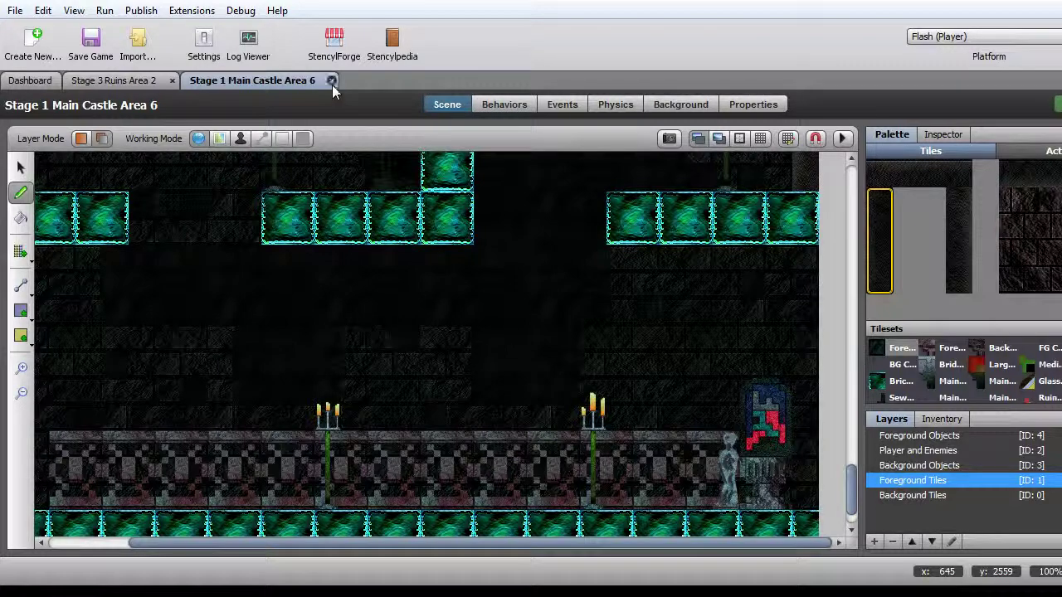
{"action": "left_click", "coordinate": [332, 81]}
Open the Stage 1 Main Castle Area 7 Boss scene from the project's scene list
{"action": "left_click", "coordinate": [24, 81]}
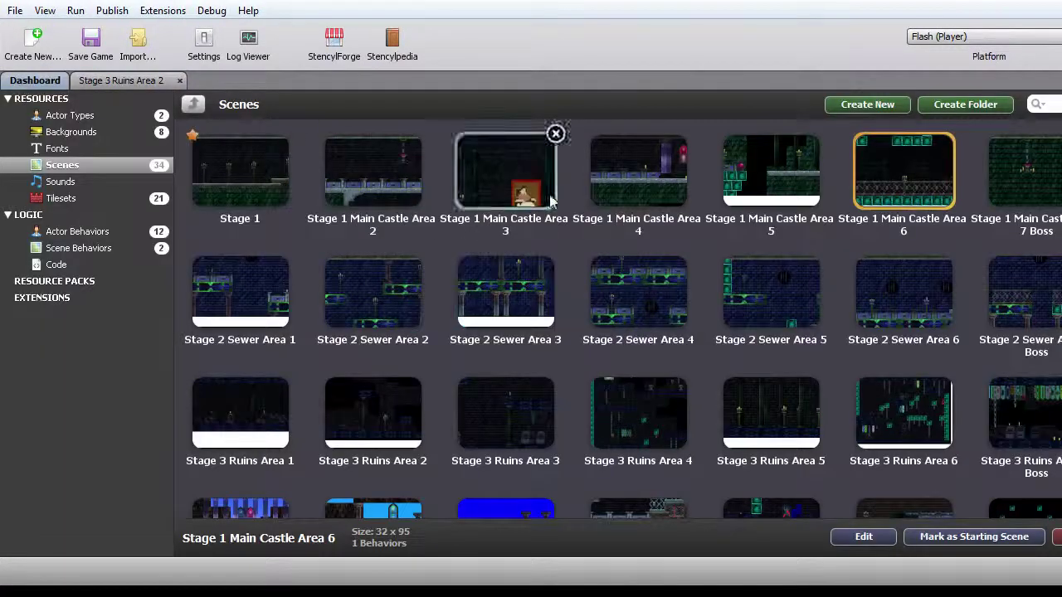
{"action": "left_click", "coordinate": [991, 199]}
{"action": "double_click", "coordinate": [991, 199]}
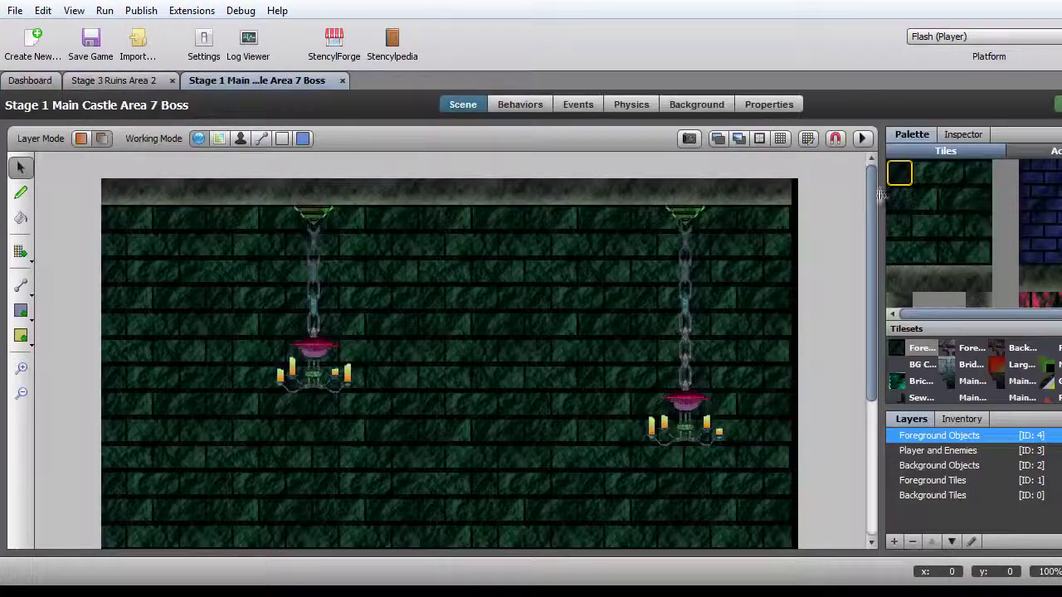
Repaint the light grey ceiling strip above the two chandeliers with the dark stone tiles on the Foreground Tiles layer
{"action": "left_click", "coordinate": [938, 480]}
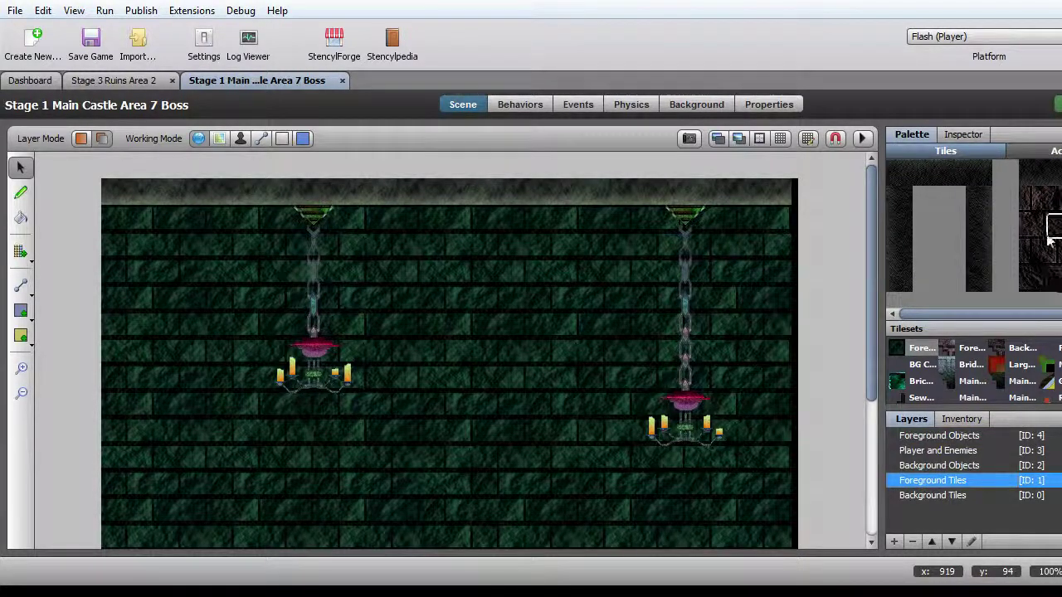
{"action": "scroll", "coordinate": [1050, 241], "scroll_direction": "down", "scroll_amount": 2}
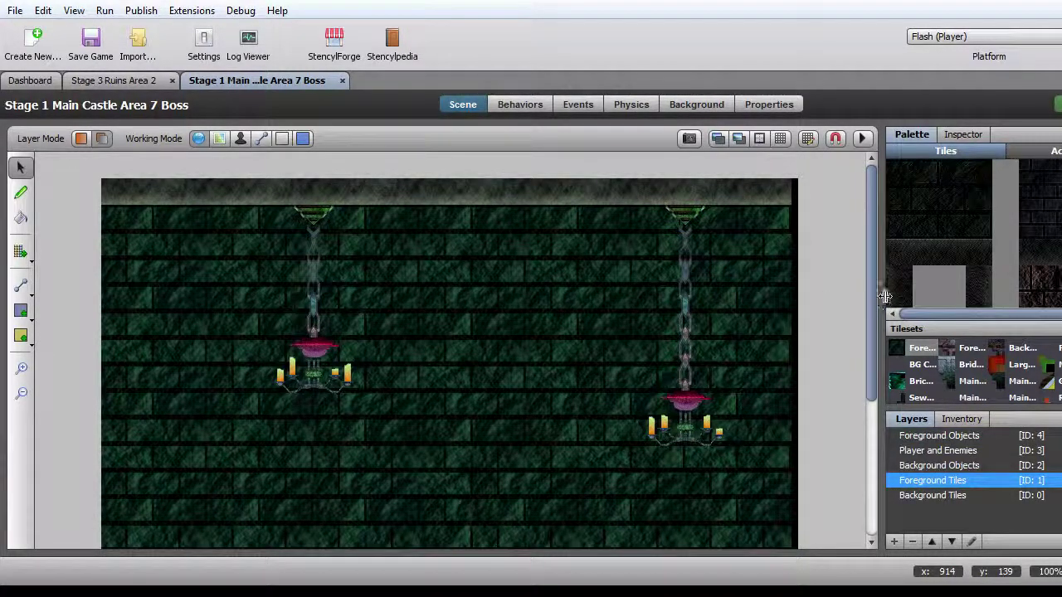
{"action": "left_click_drag", "start_coordinate": [885, 297], "coordinate": [862, 296]}
{"action": "left_click", "coordinate": [1014, 254]}
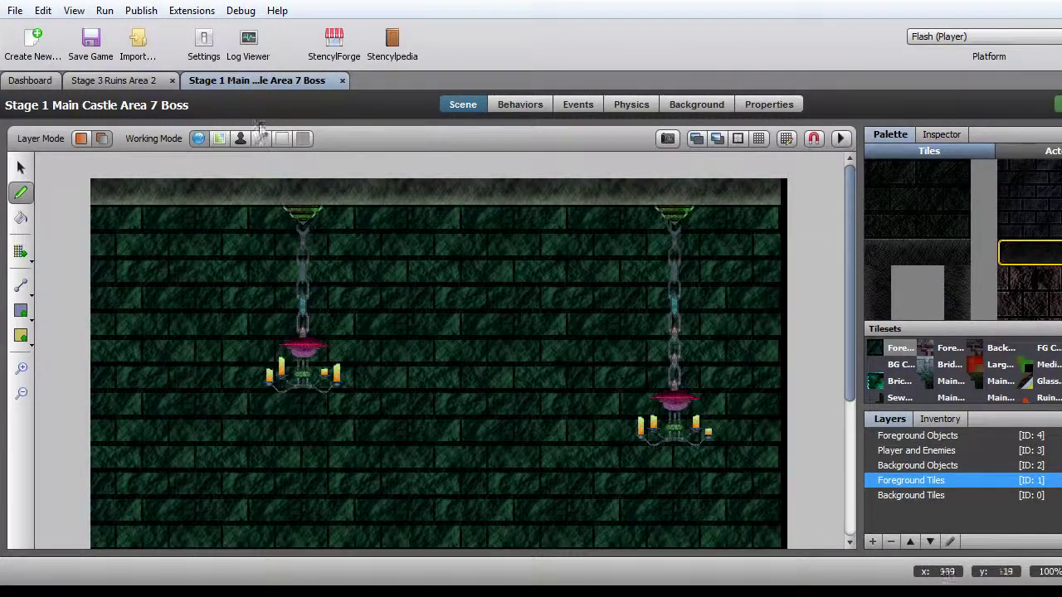
{"action": "mouse_move", "coordinate": [96, 191]}
{"action": "left_mouse_down"}
{"action": "mouse_move", "coordinate": [319, 182]}
{"action": "mouse_move", "coordinate": [320, 195]}
{"action": "mouse_move", "coordinate": [735, 201]}
{"action": "left_mouse_up"}
{"action": "scroll", "coordinate": [700, 309], "scroll_direction": "down", "scroll_amount": 5}
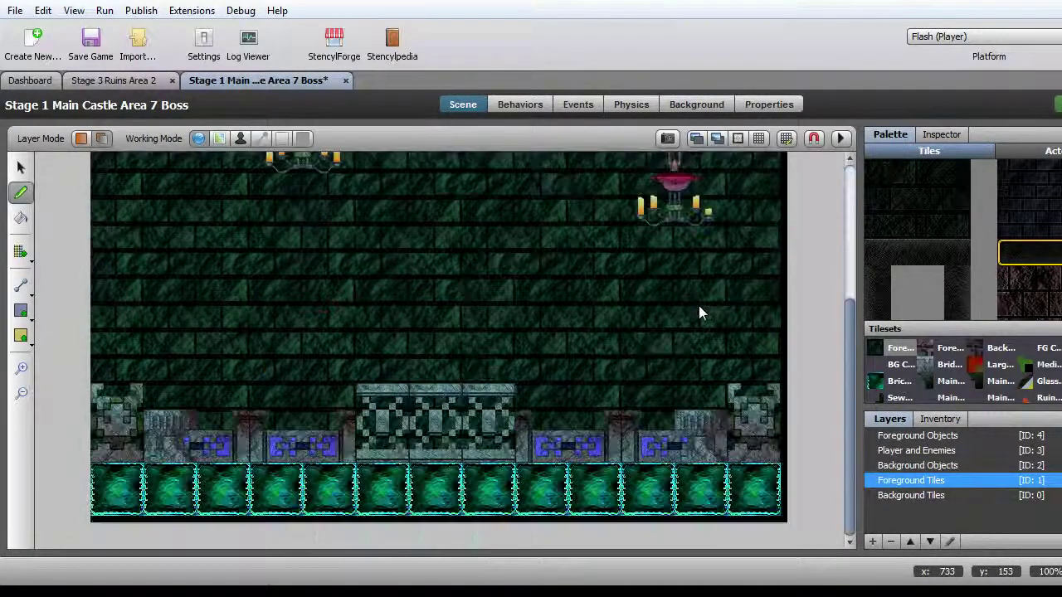
{"action": "scroll", "coordinate": [729, 251], "scroll_direction": "up", "scroll_amount": 5}
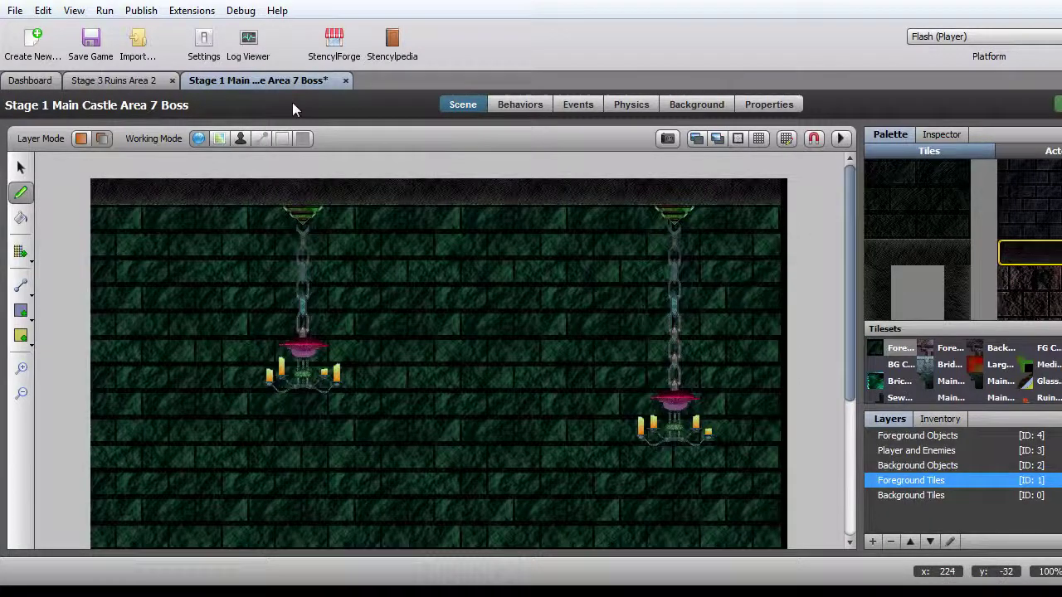
Close the Area 7 Boss scene and open the Stage 2 Sewer Area 1 scene
{"action": "left_click", "coordinate": [344, 80]}
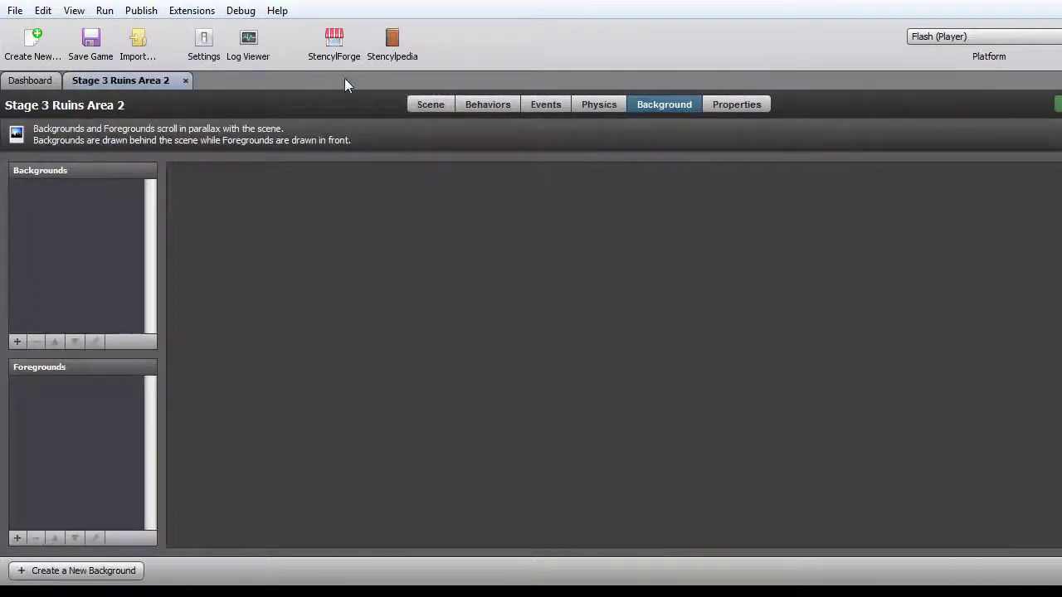
{"action": "left_click", "coordinate": [30, 80]}
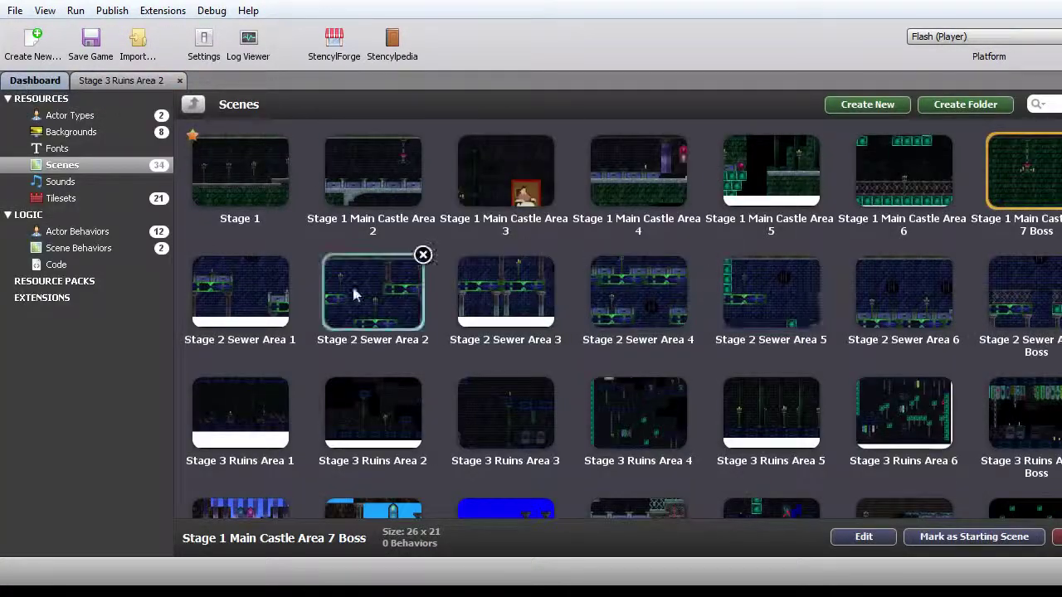
{"action": "double_click", "coordinate": [246, 292]}
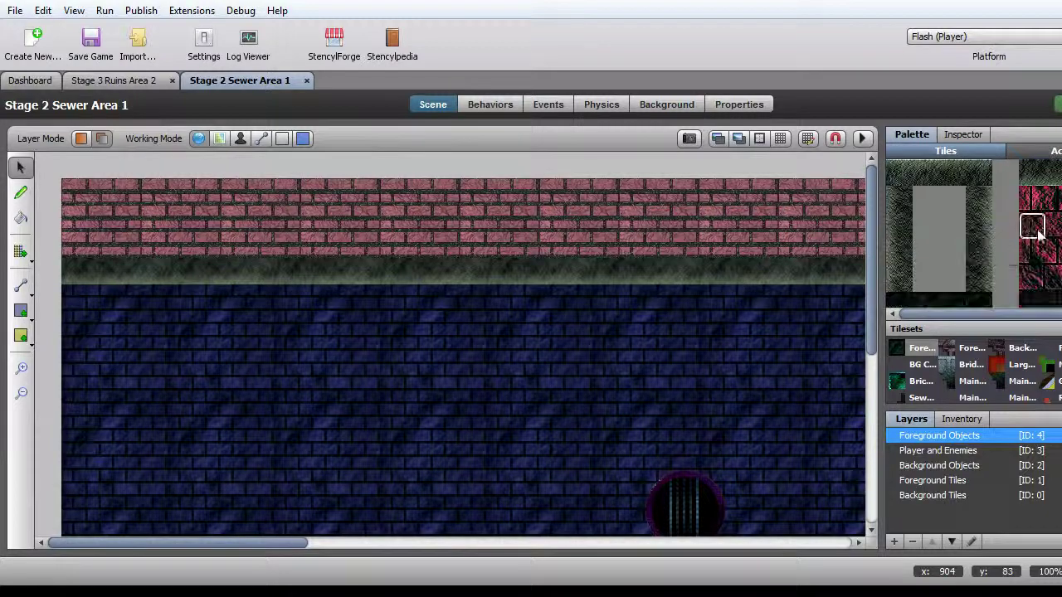
On the Foreground Tiles layer, paint the grey stone trim tiles along the full strip beneath the pink bricks
{"action": "key", "text": "b"}
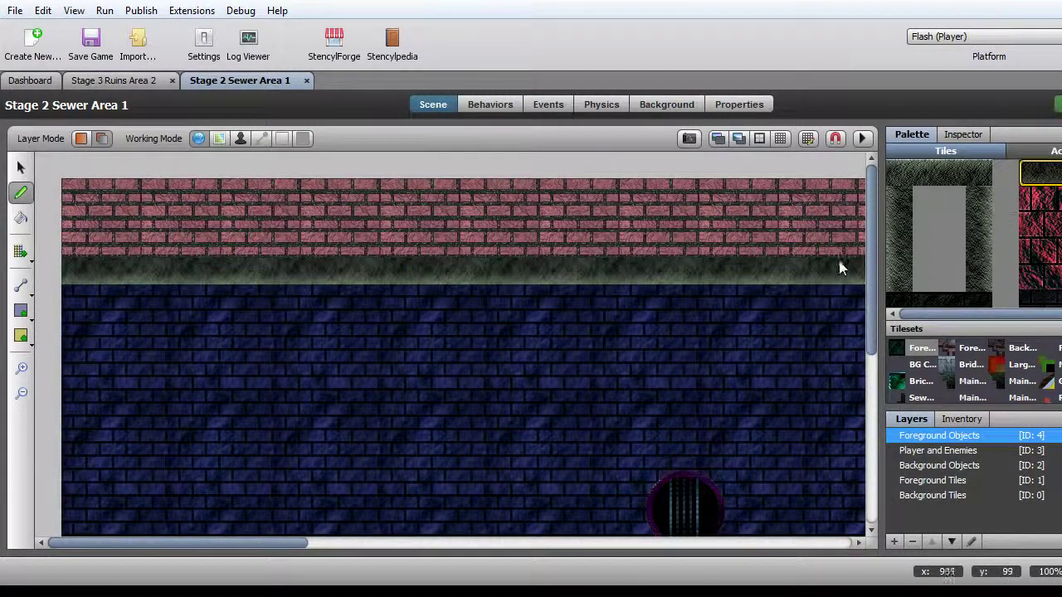
{"action": "left_click_drag", "start_coordinate": [876, 262], "coordinate": [854, 264]}
{"action": "left_click", "coordinate": [895, 483]}
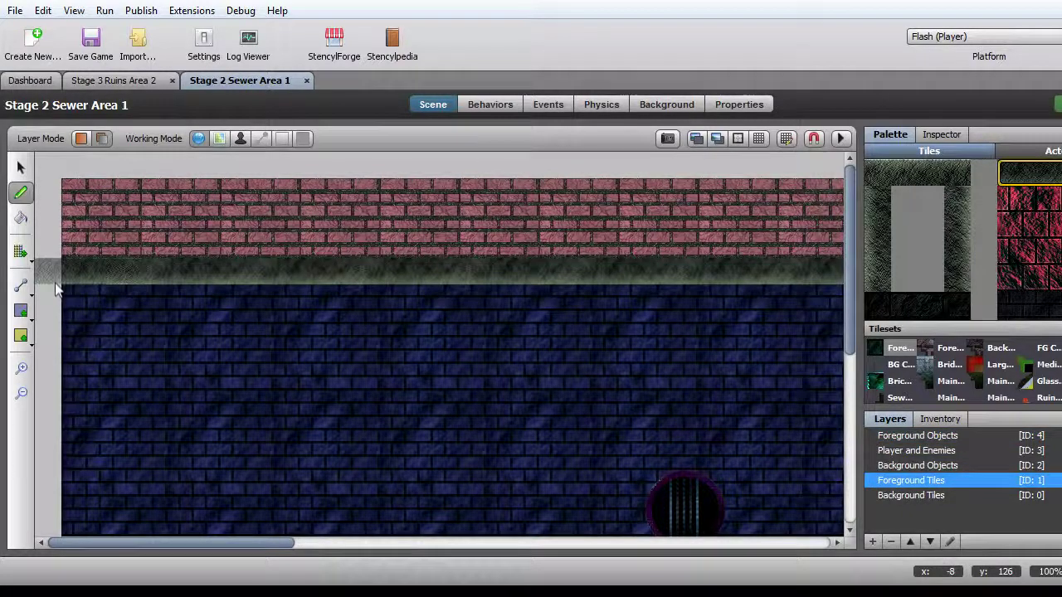
{"action": "left_click_drag", "start_coordinate": [80, 275], "coordinate": [509, 282]}
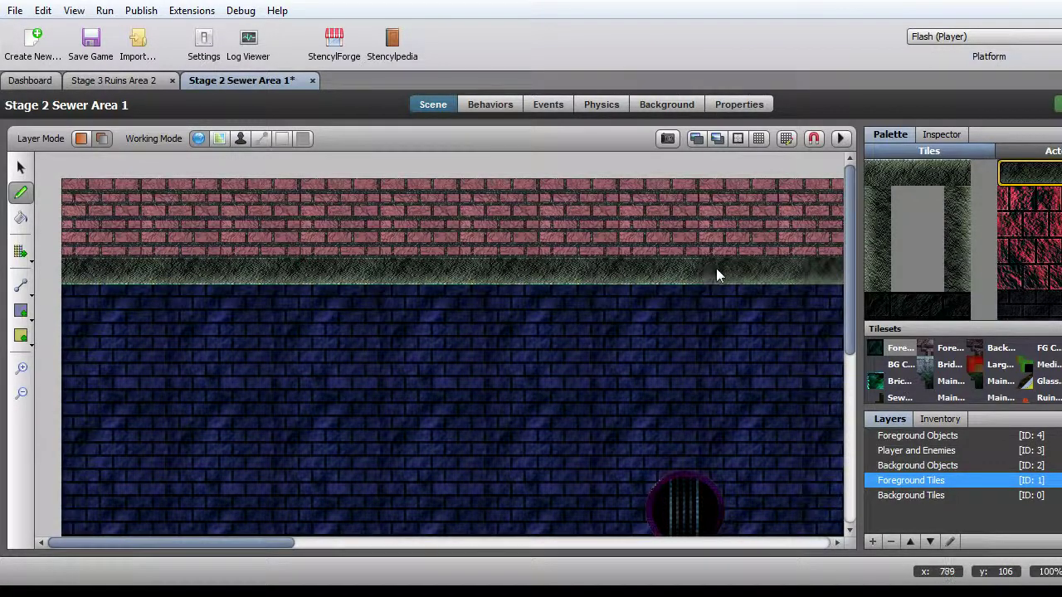
{"action": "left_click_drag", "start_coordinate": [267, 544], "coordinate": [458, 514]}
{"action": "left_click_drag", "start_coordinate": [195, 283], "coordinate": [815, 273]}
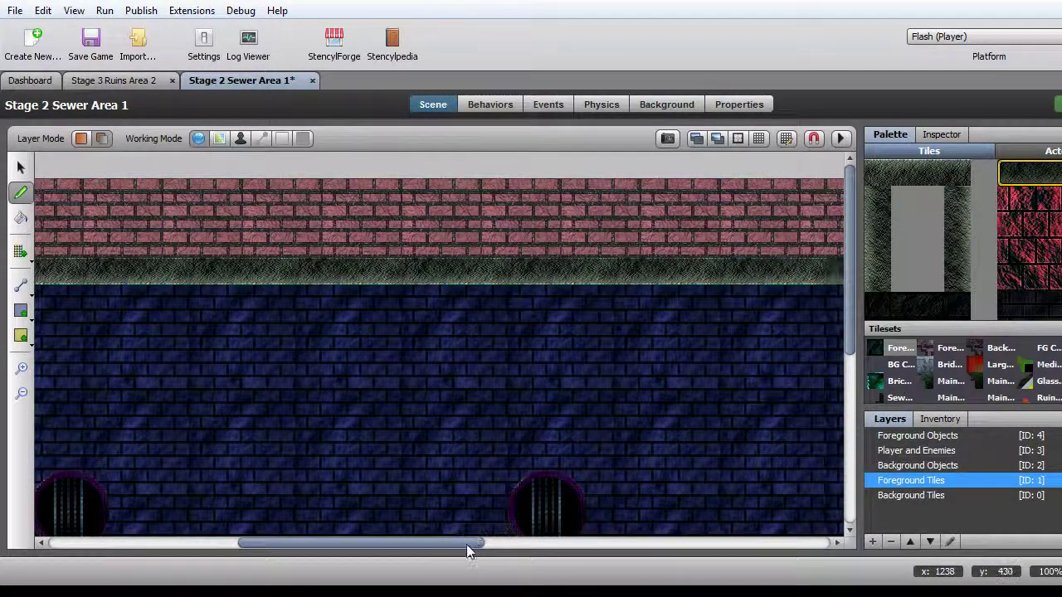
{"action": "left_click_drag", "start_coordinate": [469, 543], "coordinate": [666, 526]}
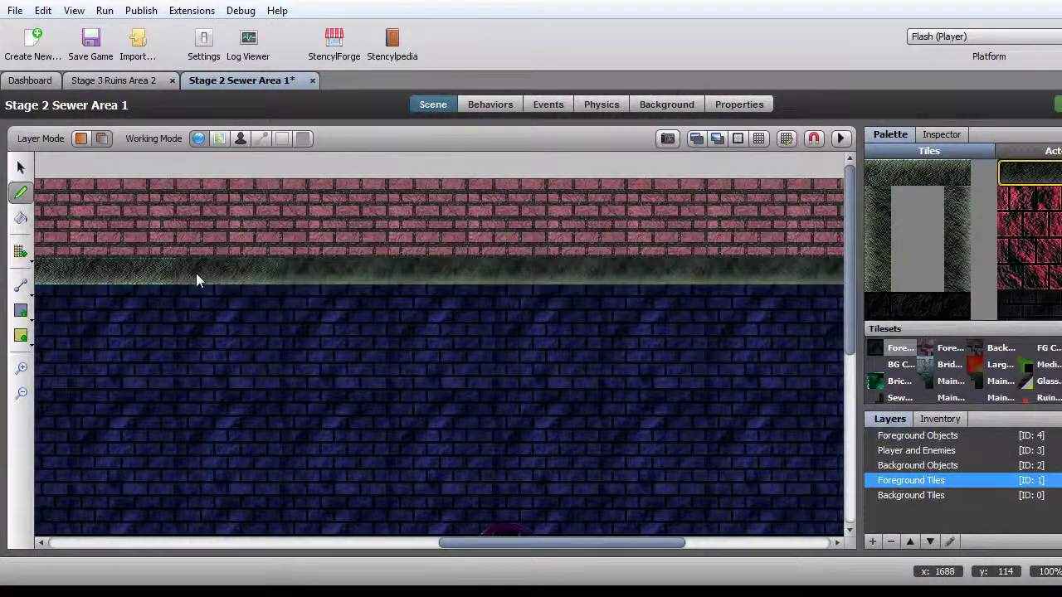
{"action": "mouse_move", "coordinate": [196, 275]}
{"action": "left_mouse_down"}
{"action": "mouse_move", "coordinate": [623, 271]}
{"action": "mouse_move", "coordinate": [701, 276]}
{"action": "left_mouse_up"}
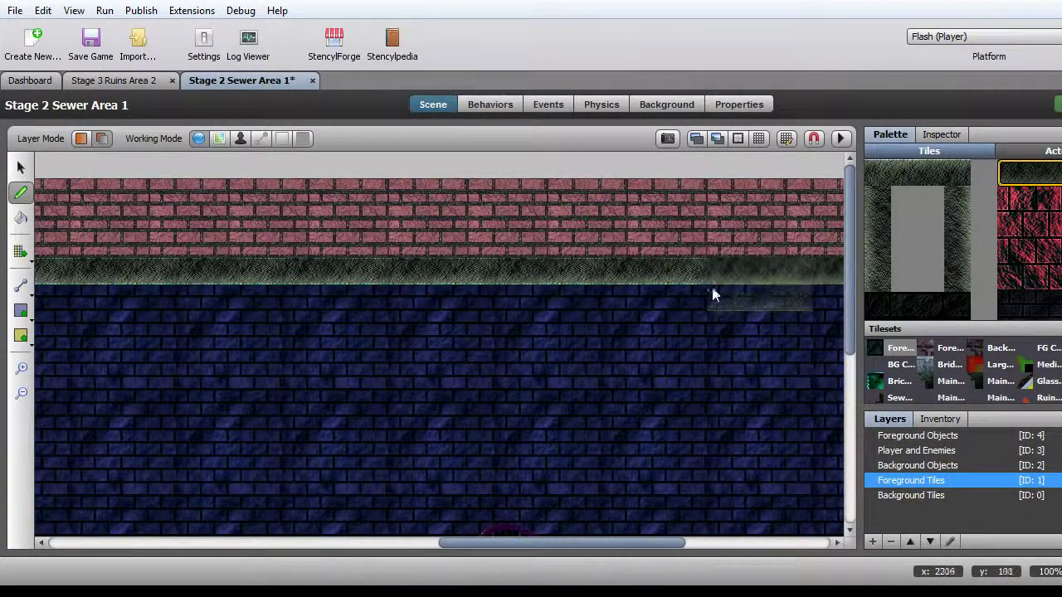
{"action": "left_click_drag", "start_coordinate": [661, 544], "coordinate": [805, 544]}
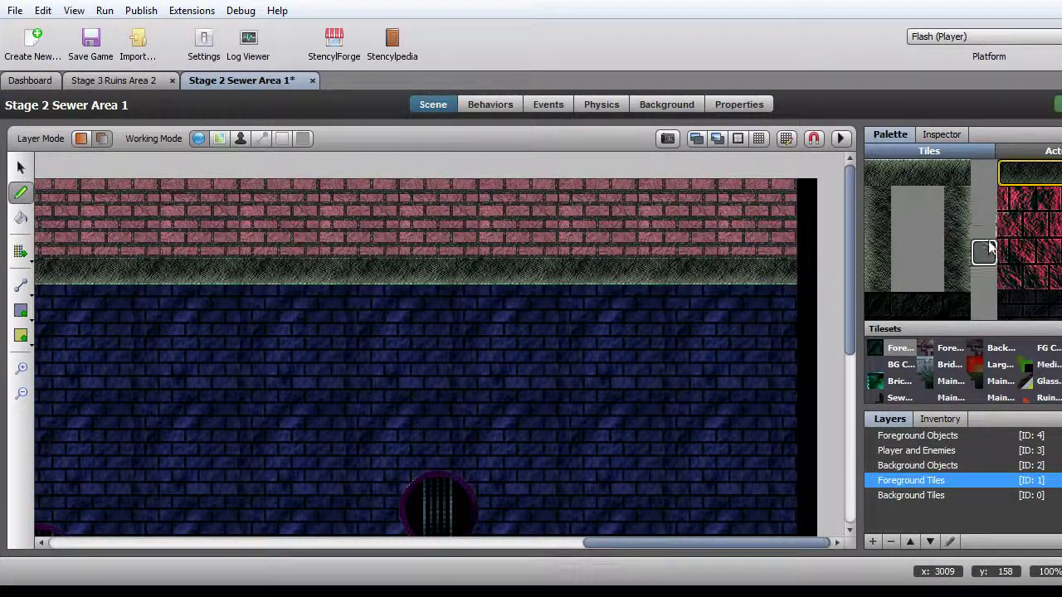
Try a three-tile-high blue brick block over the pink bricks at the scene's right end, and undo it
{"action": "scroll", "coordinate": [989, 241], "scroll_direction": "down", "scroll_amount": 3}
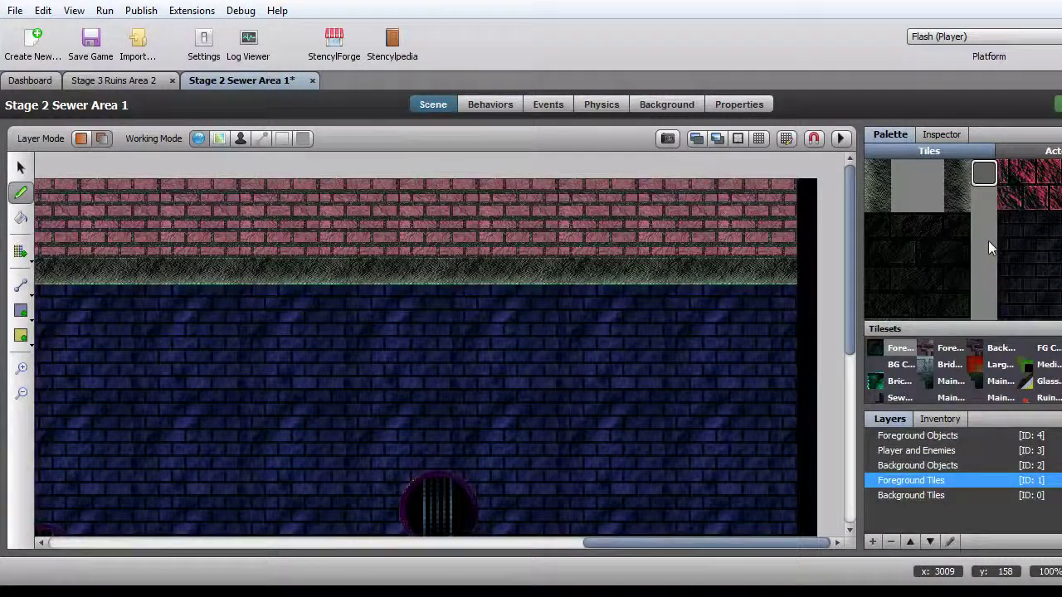
{"action": "scroll", "coordinate": [988, 240], "scroll_direction": "down", "scroll_amount": 5}
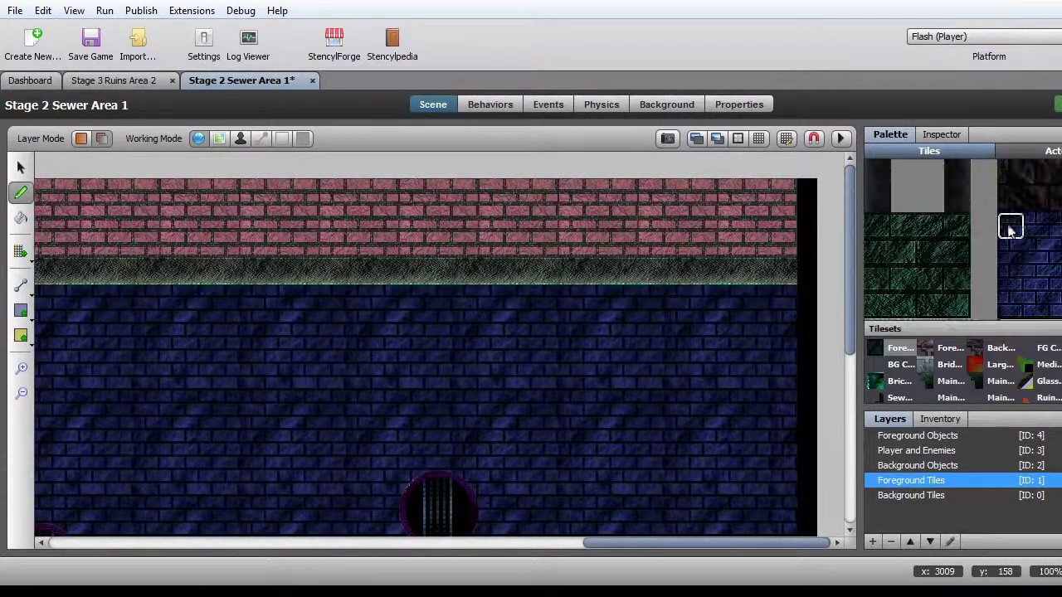
{"action": "left_click_drag", "start_coordinate": [1012, 224], "coordinate": [1054, 282]}
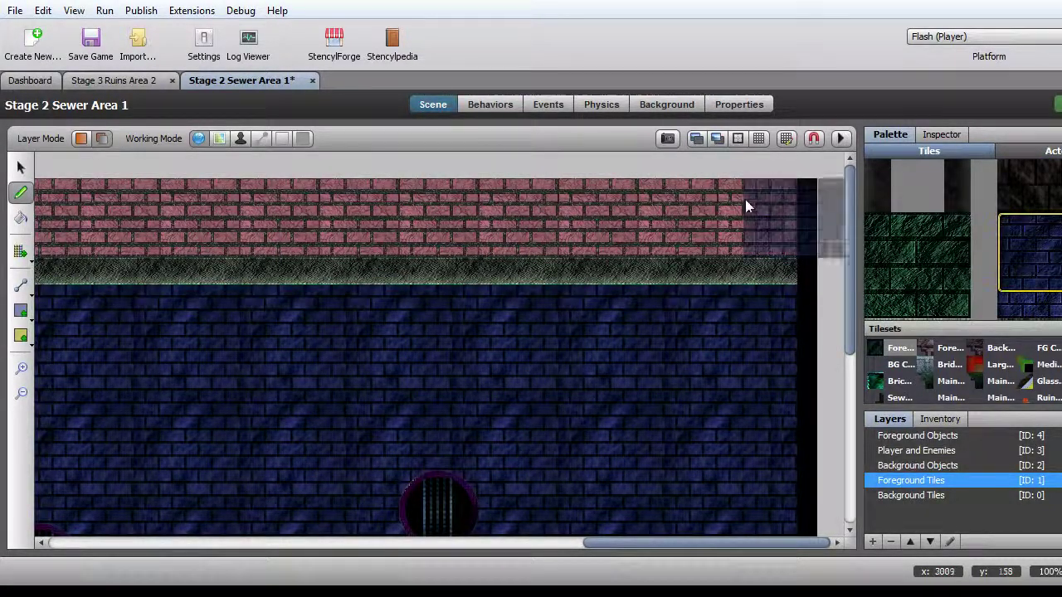
{"action": "left_click", "coordinate": [706, 190]}
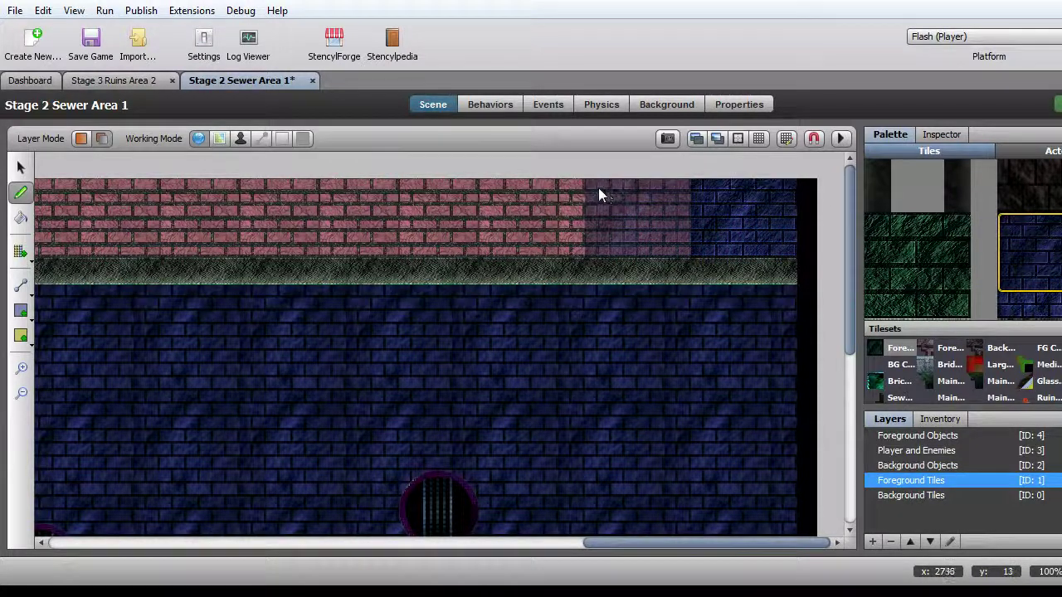
{"action": "key", "text": "ctrl+z"}
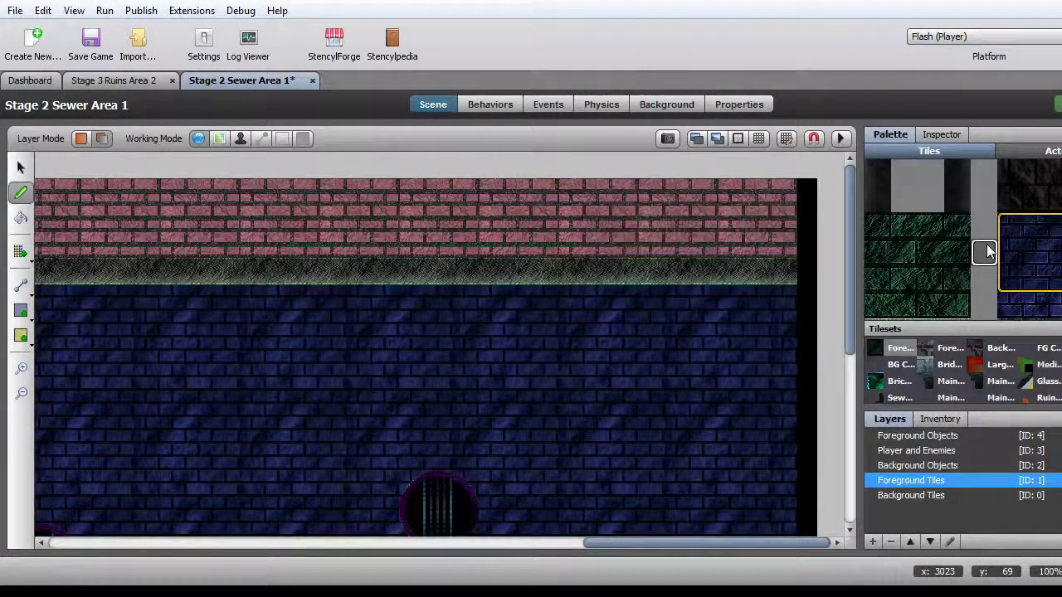
Pick a green brick block four tiles wide and three high, and paint it over the pink bricks in the scene's right-hand section
{"action": "scroll", "coordinate": [993, 249], "scroll_direction": "down", "scroll_amount": 2}
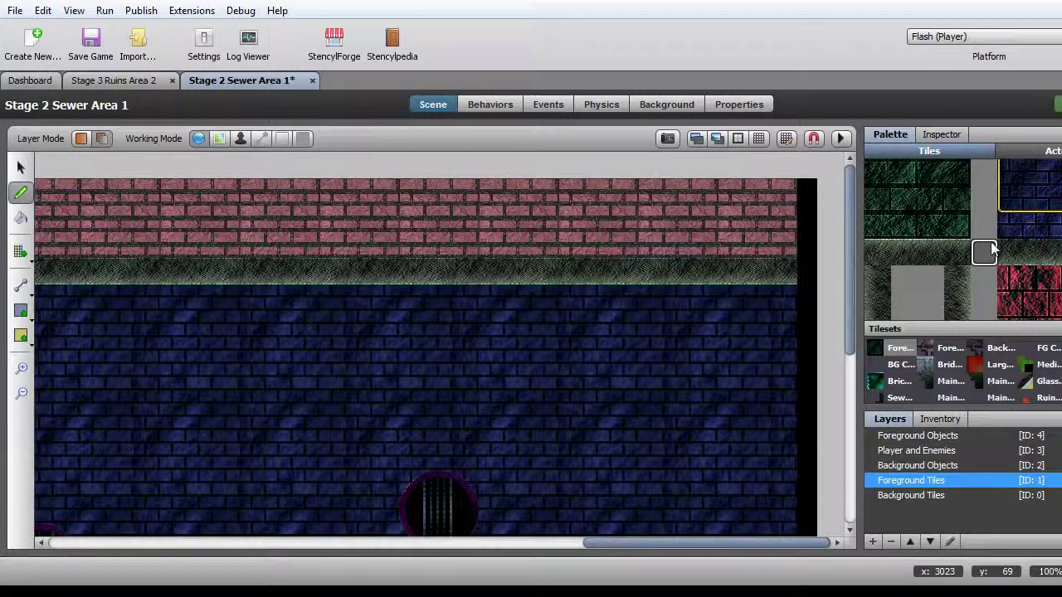
{"action": "scroll", "coordinate": [993, 249], "scroll_direction": "up", "scroll_amount": 2}
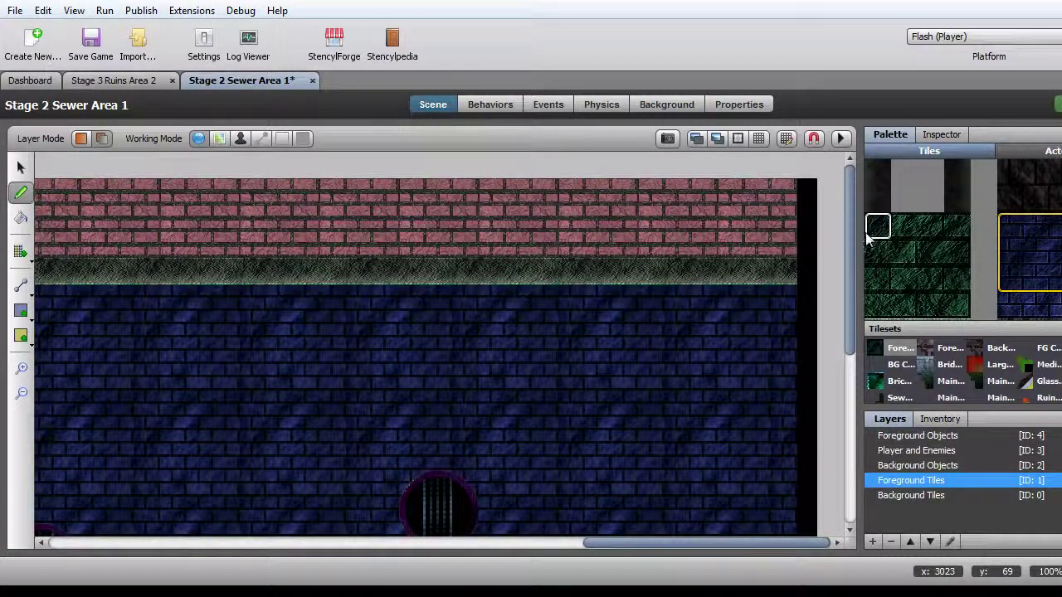
{"action": "left_click_drag", "start_coordinate": [871, 236], "coordinate": [954, 289]}
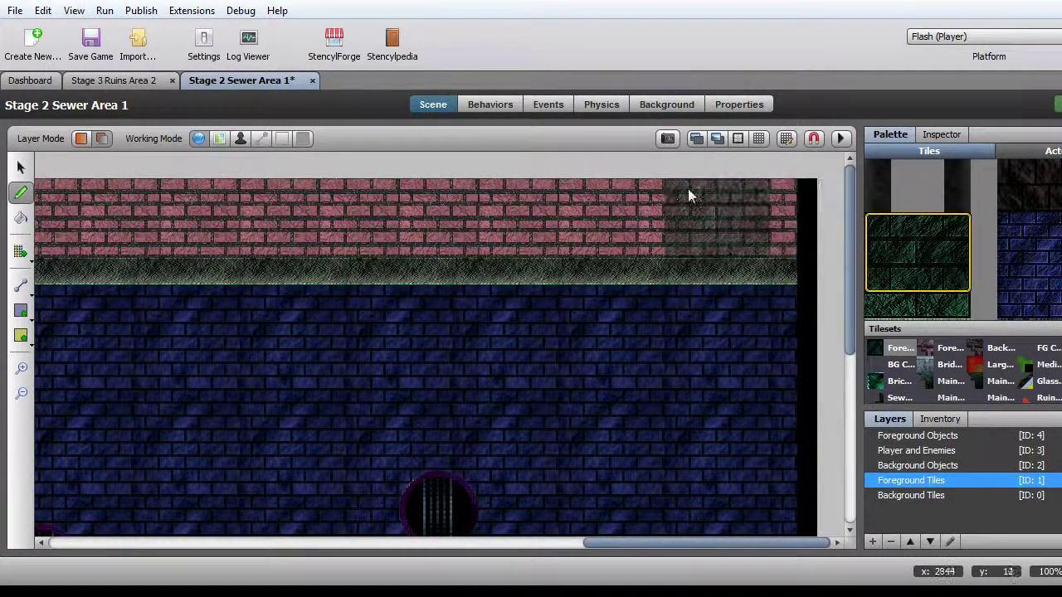
{"action": "left_click_drag", "start_coordinate": [704, 187], "coordinate": [595, 183]}
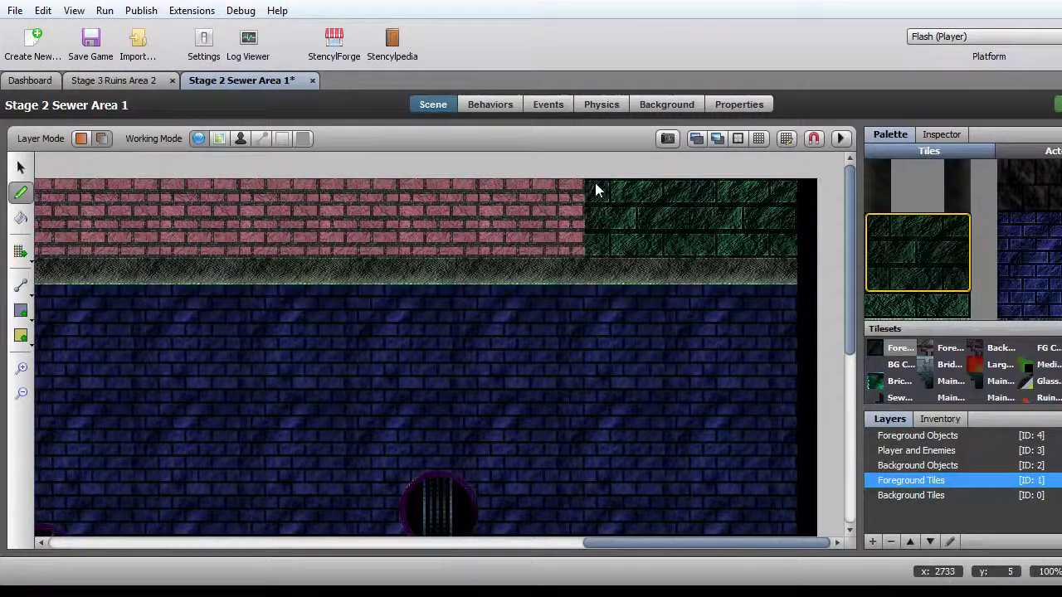
{"action": "left_click", "coordinate": [482, 189]}
{"action": "left_click", "coordinate": [382, 188]}
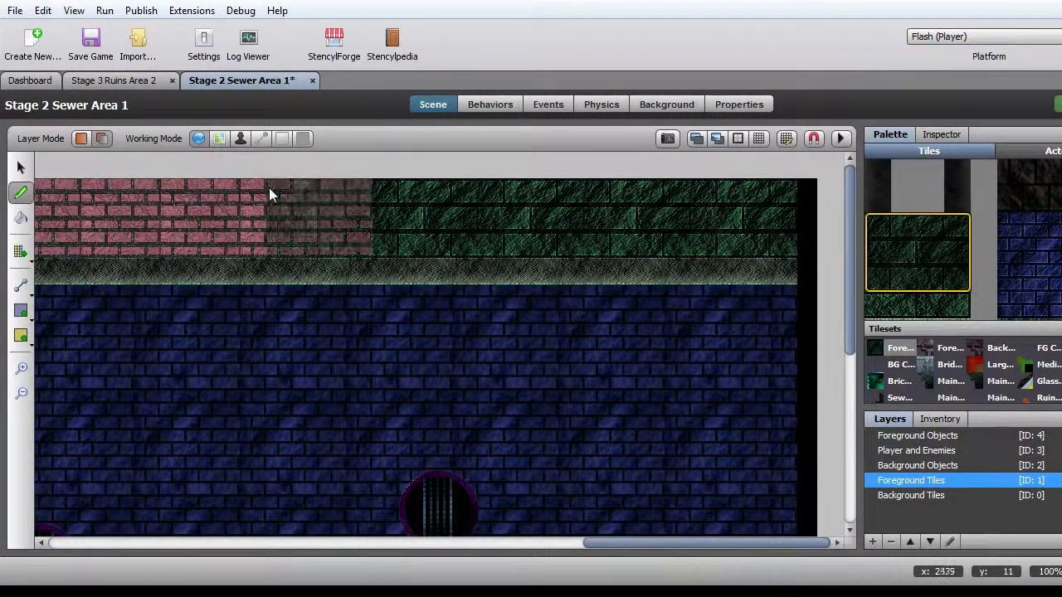
{"action": "left_click", "coordinate": [268, 188]}
{"action": "left_click", "coordinate": [174, 190]}
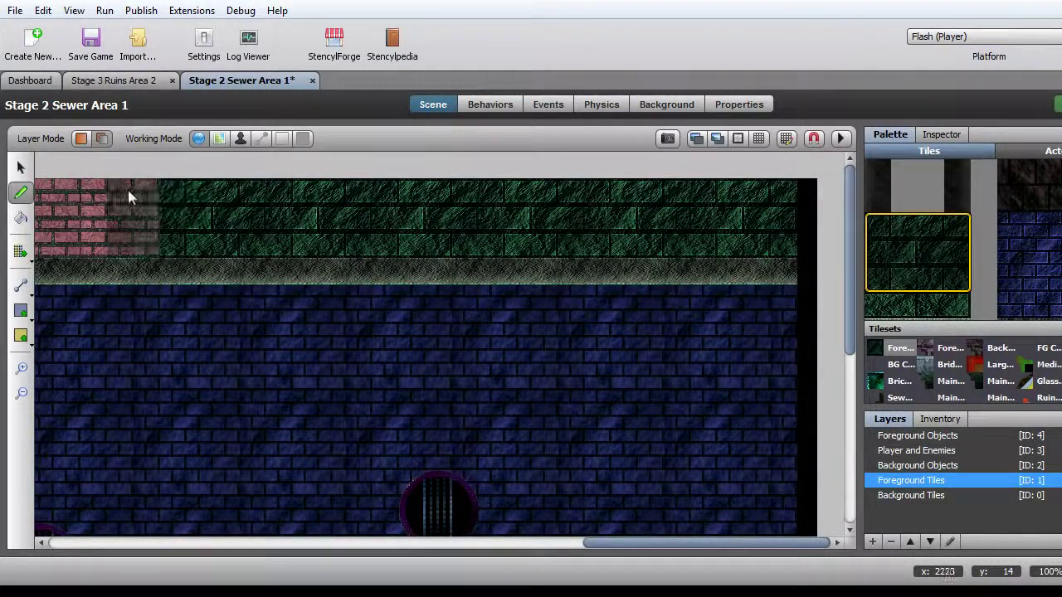
{"action": "left_click", "coordinate": [74, 190]}
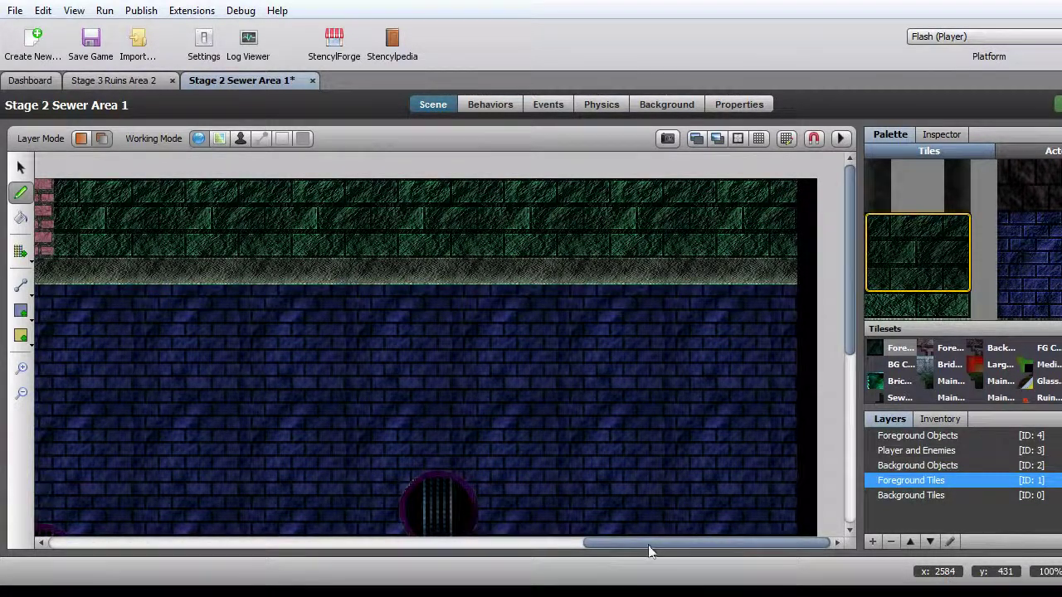
Extend the green brick block leftward over the pink bricks through the middle of the scene
{"action": "left_click_drag", "start_coordinate": [775, 545], "coordinate": [648, 547]}
{"action": "left_click_drag", "start_coordinate": [359, 188], "coordinate": [151, 192]}
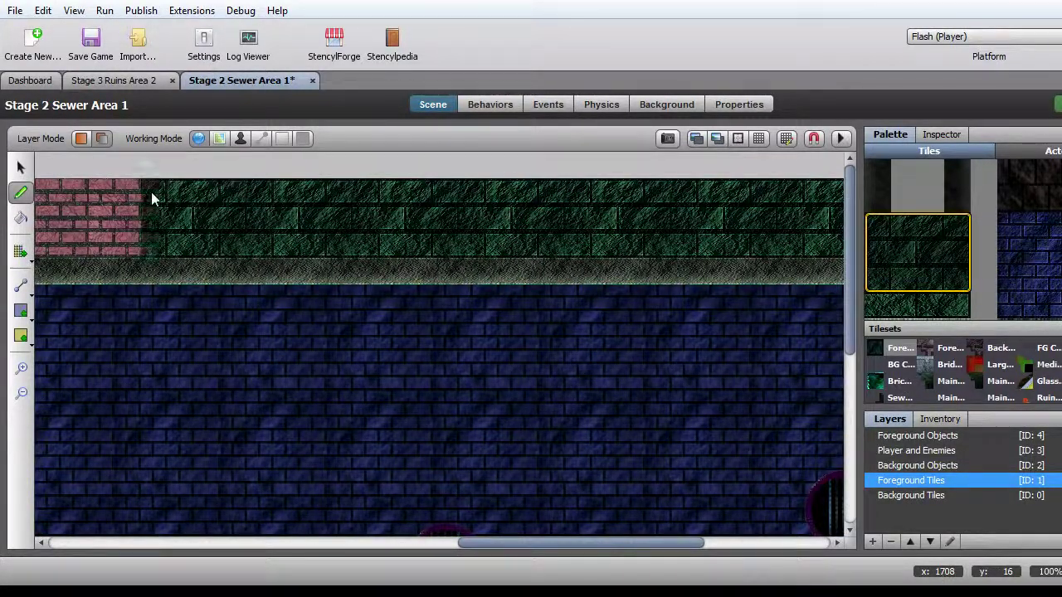
{"action": "left_click_drag", "start_coordinate": [491, 549], "coordinate": [373, 549]}
{"action": "mouse_move", "coordinate": [470, 256]}
{"action": "left_mouse_down"}
{"action": "mouse_move", "coordinate": [414, 187]}
{"action": "mouse_move", "coordinate": [90, 195]}
{"action": "mouse_move", "coordinate": [113, 195]}
{"action": "mouse_move", "coordinate": [82, 212]}
{"action": "mouse_move", "coordinate": [98, 214]}
{"action": "left_mouse_up"}
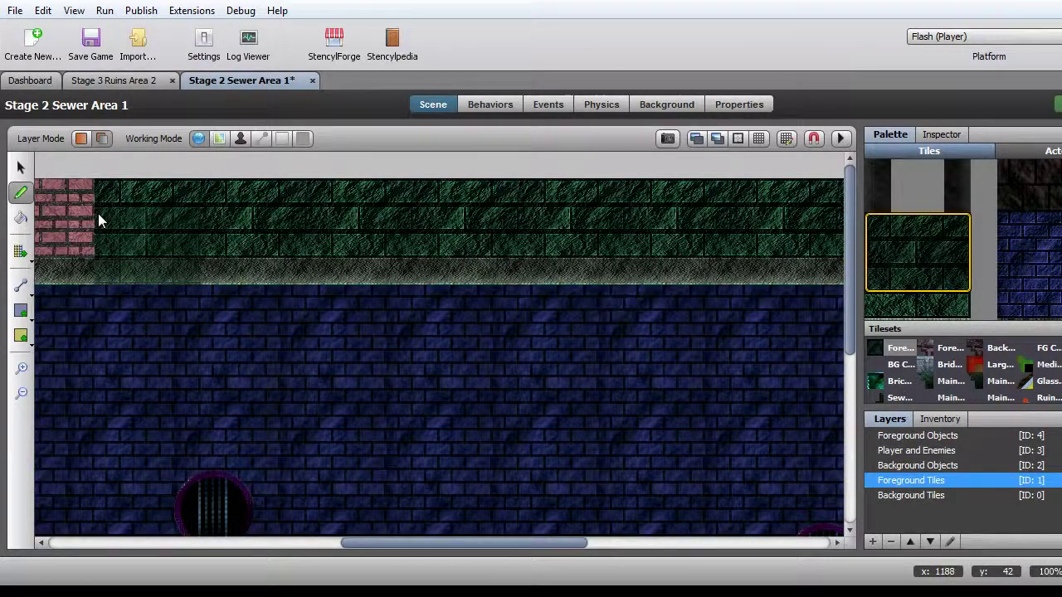
{"action": "left_click_drag", "start_coordinate": [349, 545], "coordinate": [222, 551]}
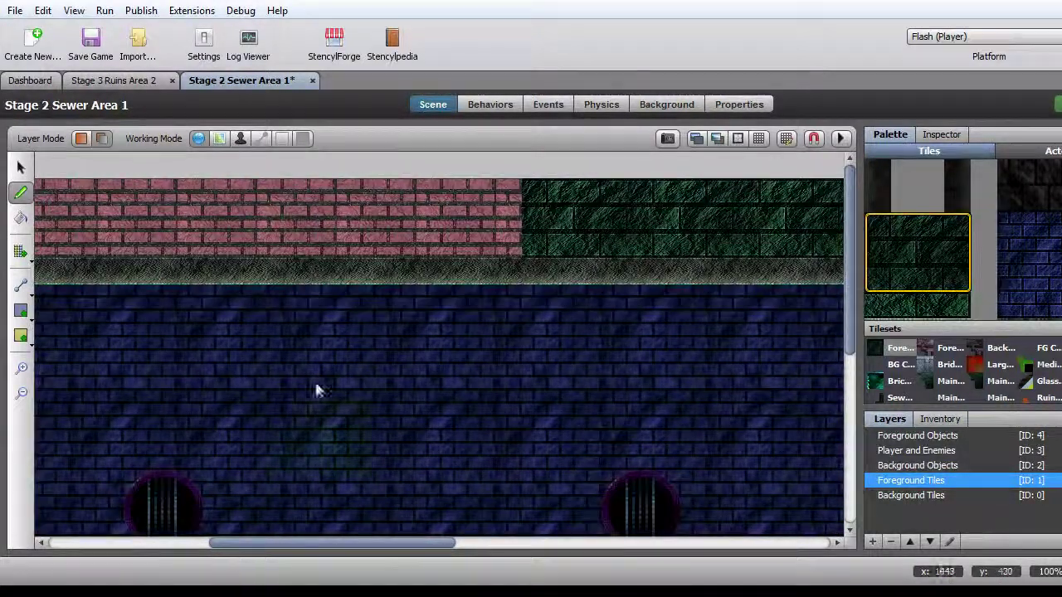
{"action": "left_click", "coordinate": [432, 190]}
{"action": "left_click", "coordinate": [331, 186]}
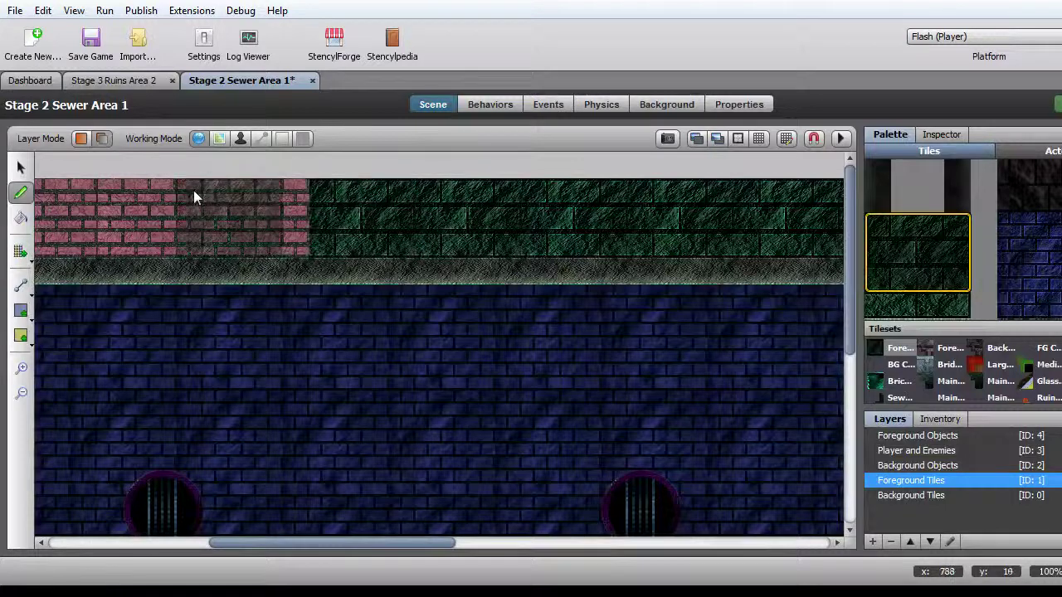
{"action": "left_click", "coordinate": [205, 190]}
{"action": "left_click", "coordinate": [102, 192]}
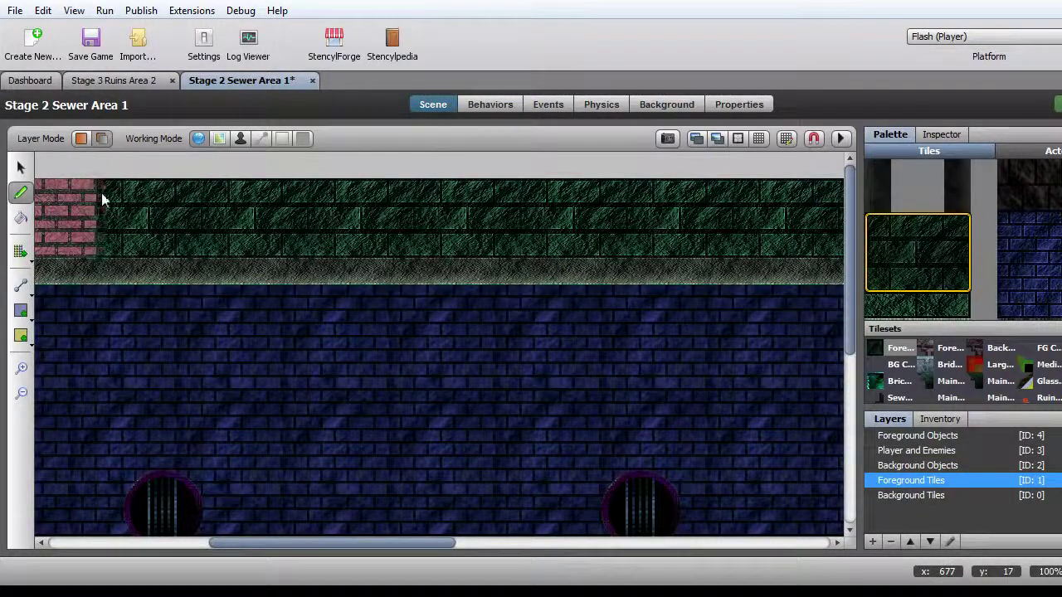
Cover the remaining pink bricks at the scene's left end with green brick, filling the last gap with a one-by-three tile column
{"action": "left_click_drag", "start_coordinate": [296, 549], "coordinate": [117, 553]}
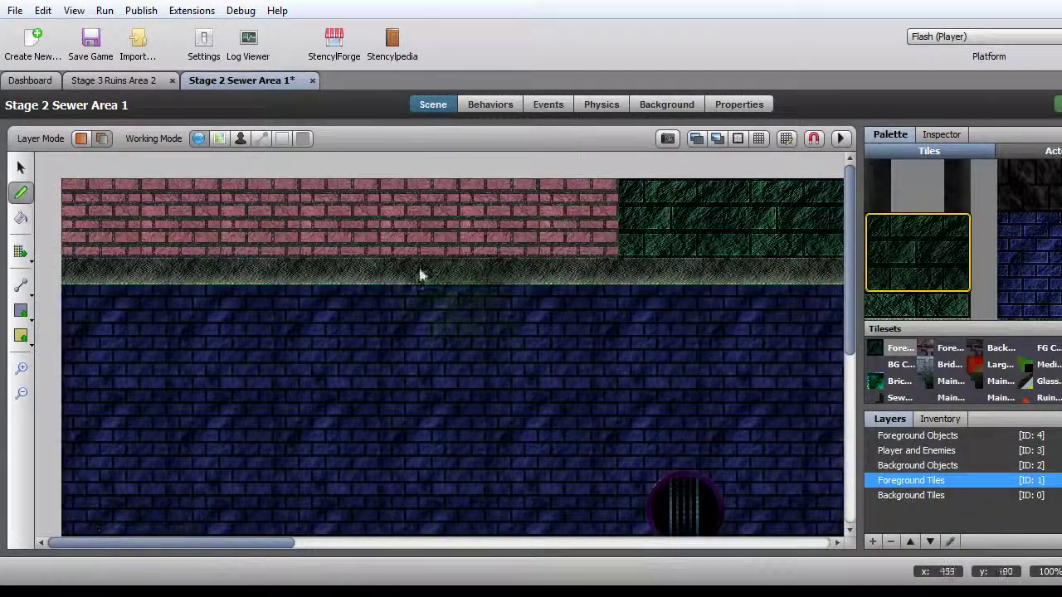
{"action": "left_click", "coordinate": [512, 196]}
{"action": "left_click", "coordinate": [430, 197]}
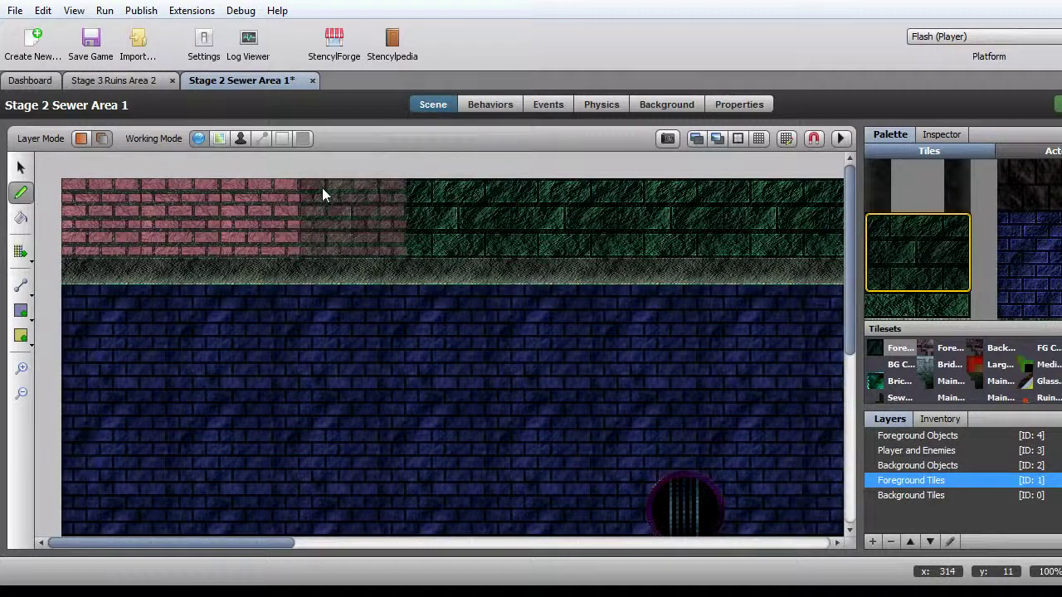
{"action": "left_click", "coordinate": [319, 190]}
{"action": "left_click", "coordinate": [203, 197]}
{"action": "left_click", "coordinate": [94, 194]}
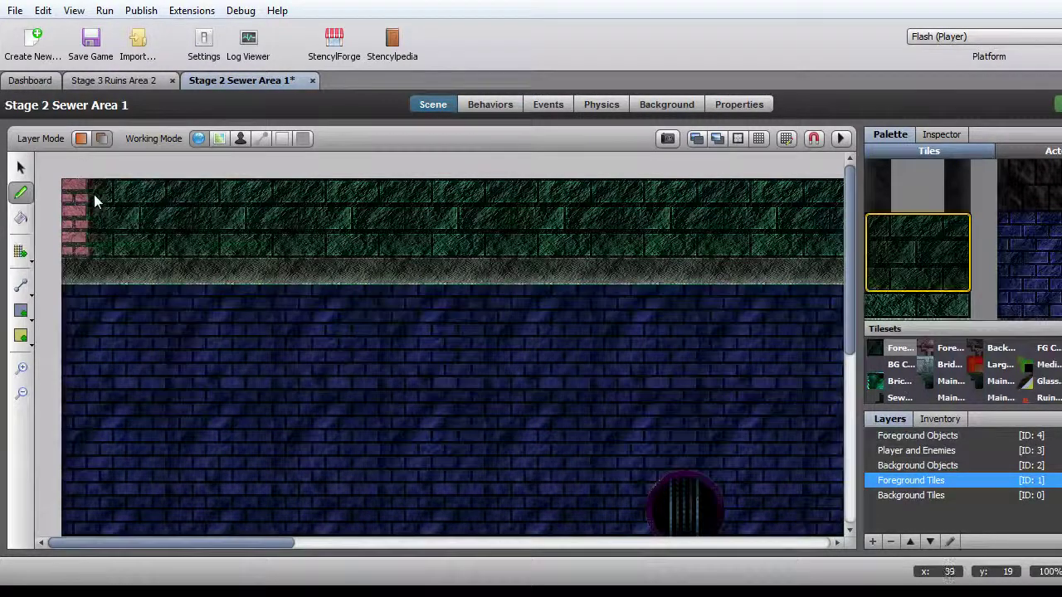
{"action": "left_click_drag", "start_coordinate": [948, 217], "coordinate": [967, 290]}
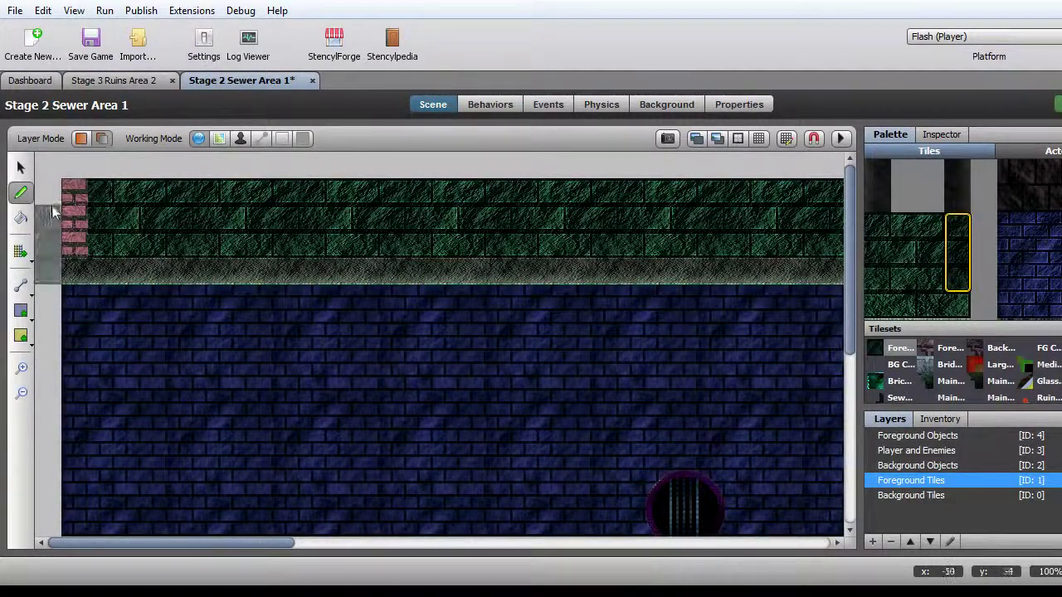
{"action": "left_click", "coordinate": [73, 192]}
Look over the repainted scene, then close it and open the Stage 2 Sewer Area 2 scene for editing
{"action": "scroll", "coordinate": [246, 366], "scroll_direction": "down", "scroll_amount": 5}
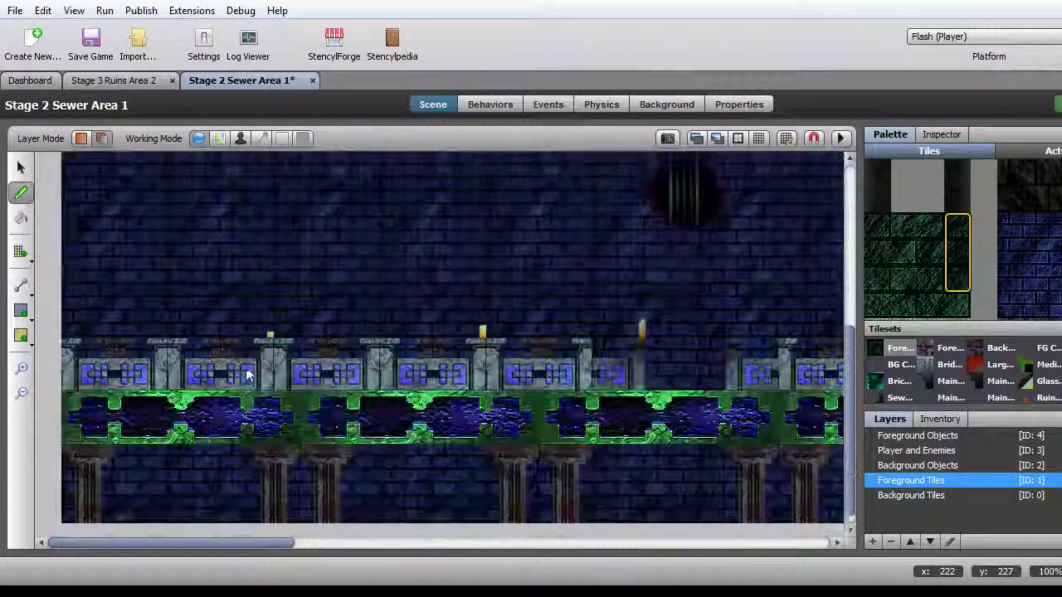
{"action": "scroll", "coordinate": [246, 367], "scroll_direction": "up", "scroll_amount": 5}
{"action": "scroll", "coordinate": [246, 374], "scroll_direction": "down", "scroll_amount": 1}
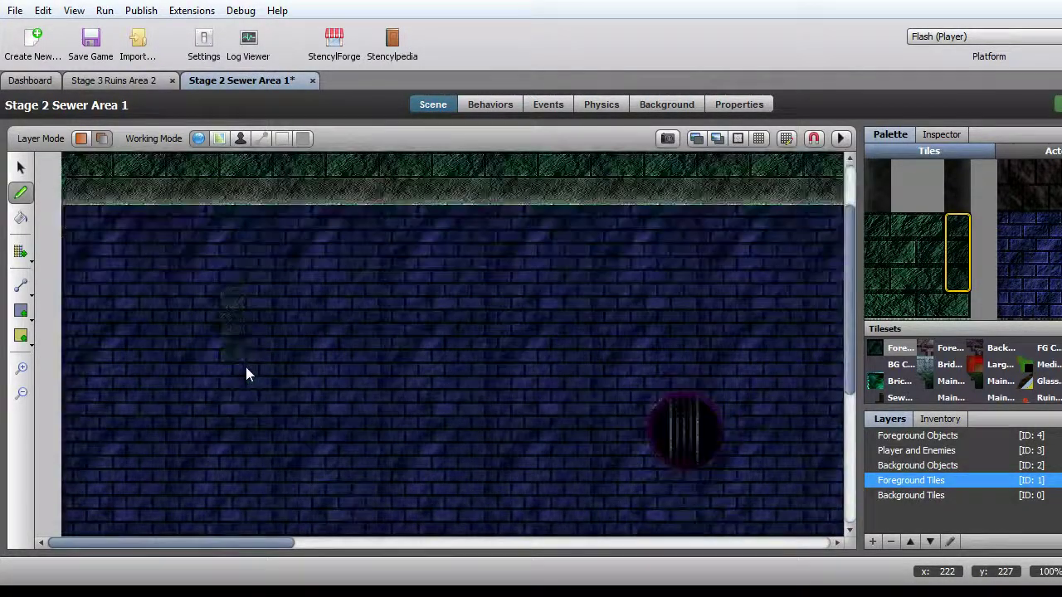
{"action": "left_click_drag", "start_coordinate": [224, 543], "coordinate": [898, 561]}
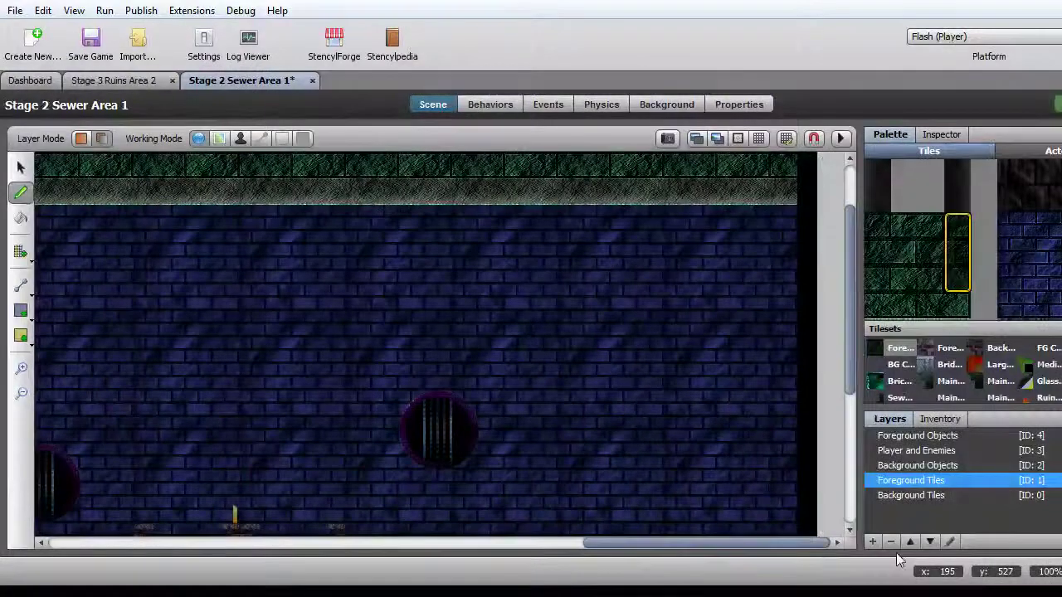
{"action": "left_click", "coordinate": [313, 80]}
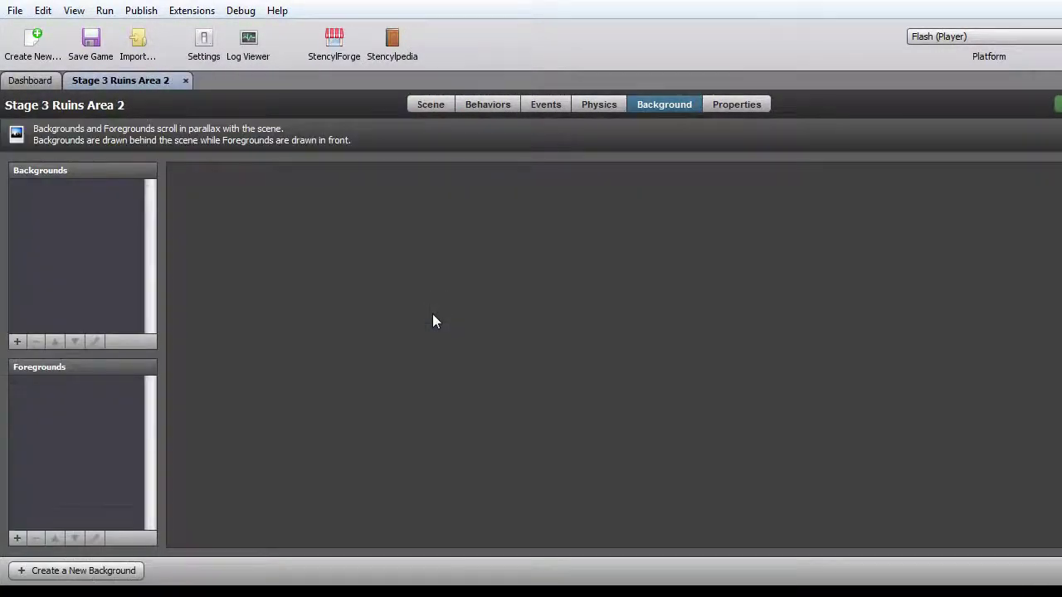
{"action": "left_click", "coordinate": [30, 81]}
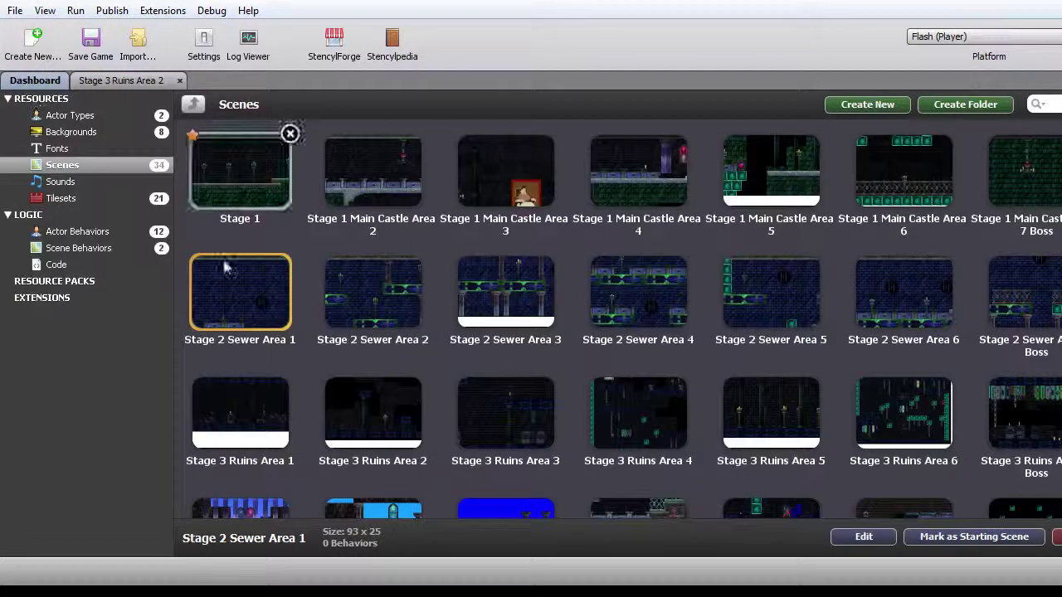
{"action": "left_click", "coordinate": [323, 290]}
{"action": "double_click", "coordinate": [322, 290]}
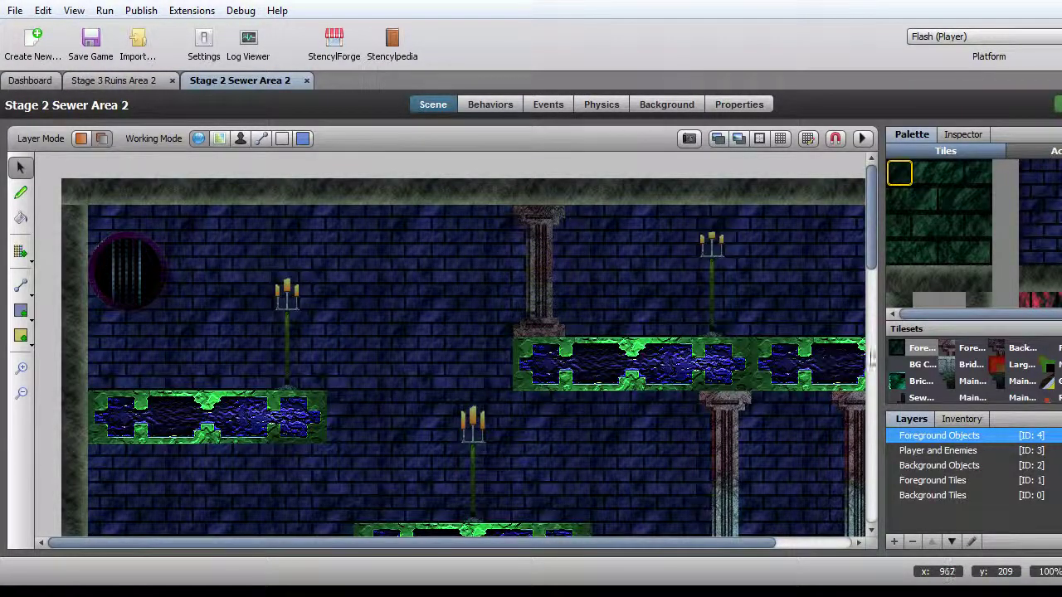
{"action": "left_click_drag", "start_coordinate": [883, 352], "coordinate": [856, 352]}
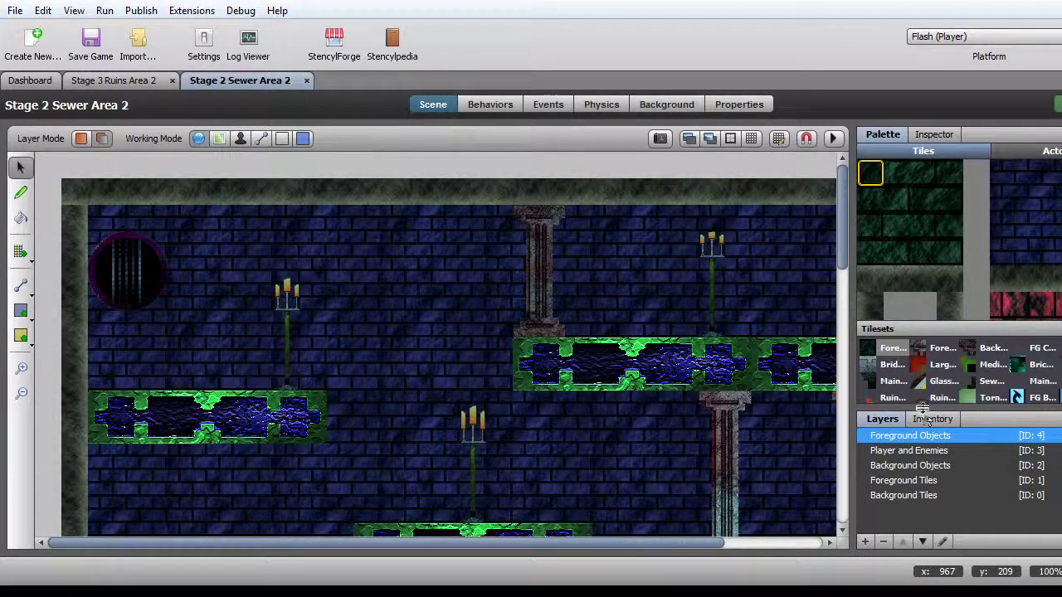
Activate the Foreground Tiles layer and paint a one-tile-high strip of rough grey stone along the whole ceiling trim
{"action": "left_click_drag", "start_coordinate": [923, 408], "coordinate": [923, 442]}
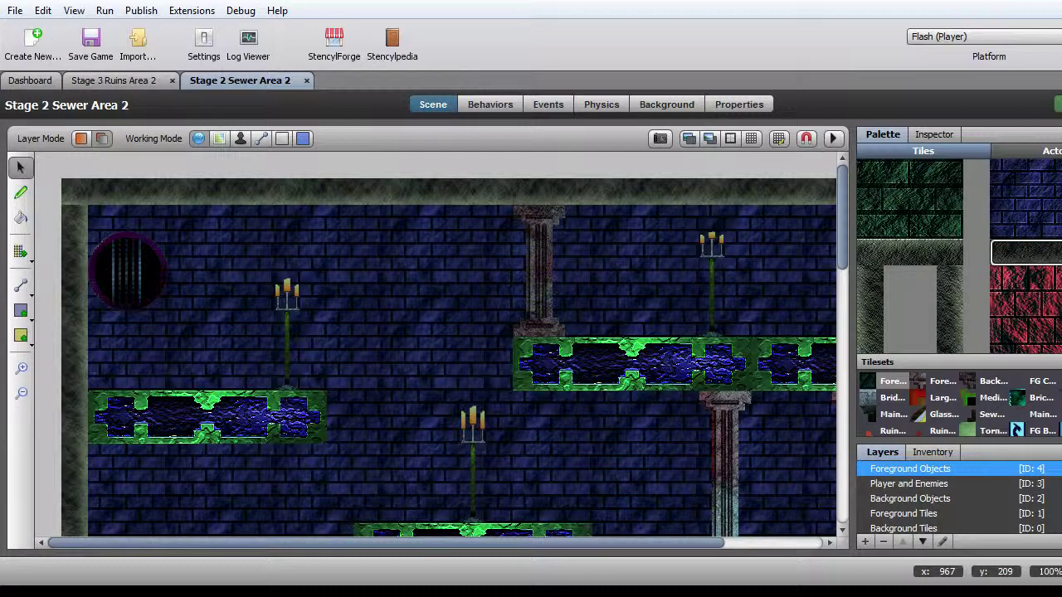
{"action": "left_click", "coordinate": [1026, 254]}
{"action": "left_click", "coordinate": [927, 515]}
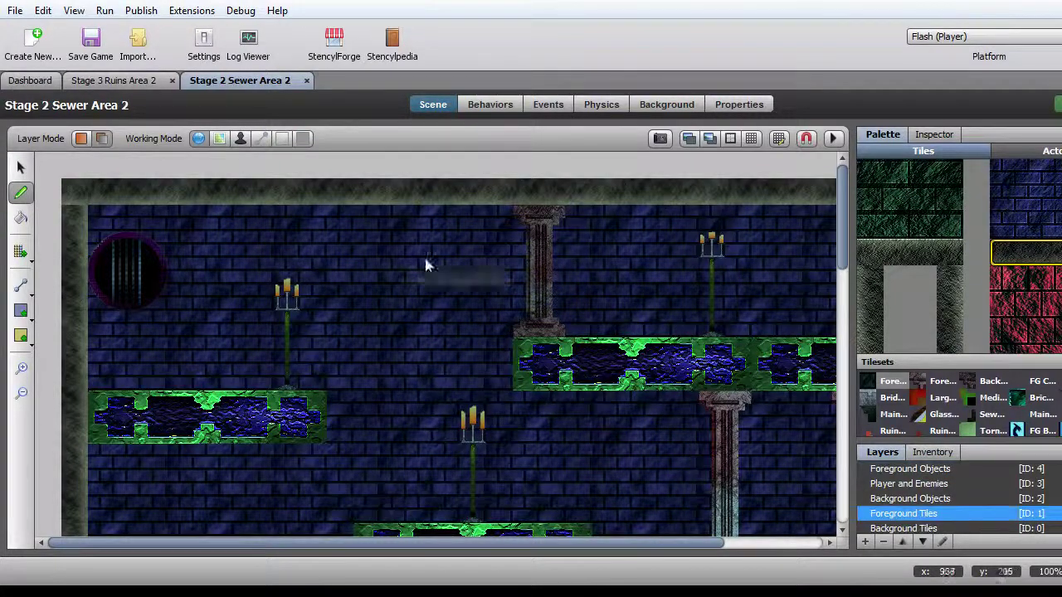
{"action": "left_click", "coordinate": [76, 188]}
{"action": "left_click_drag", "start_coordinate": [160, 188], "coordinate": [508, 186]}
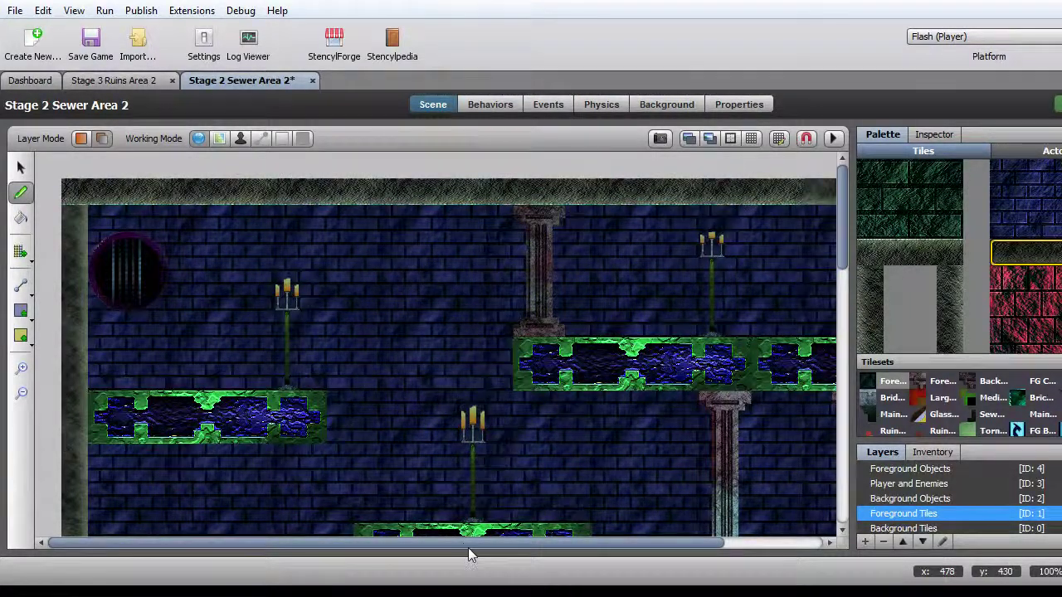
{"action": "left_click_drag", "start_coordinate": [469, 543], "coordinate": [676, 557]}
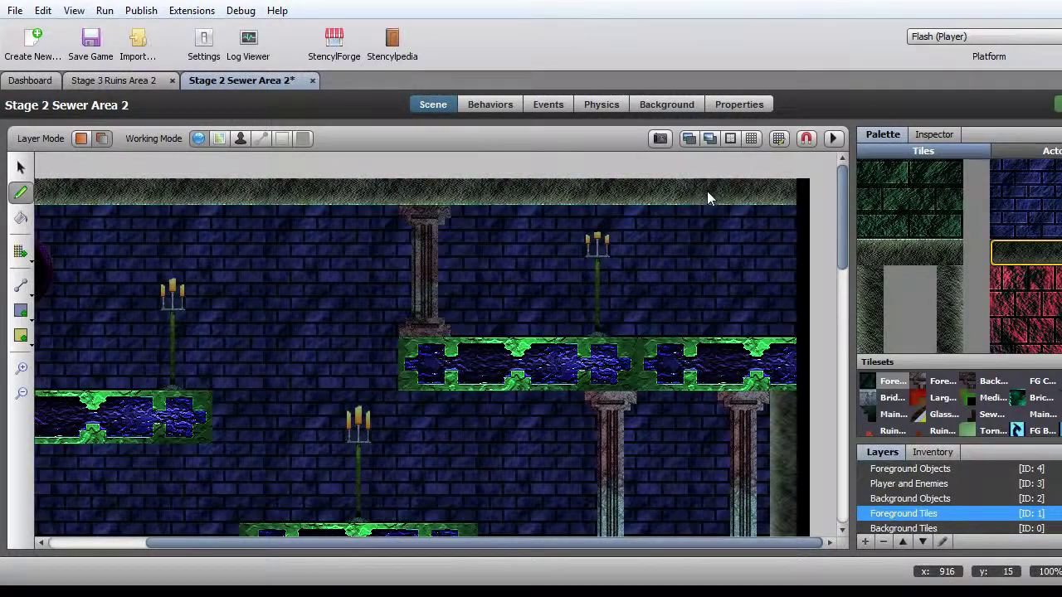
Pick a four-tile-high column of rough grey stone and paint it down the trim of the scene's right wall
{"action": "scroll", "coordinate": [764, 349], "scroll_direction": "down", "scroll_amount": 3}
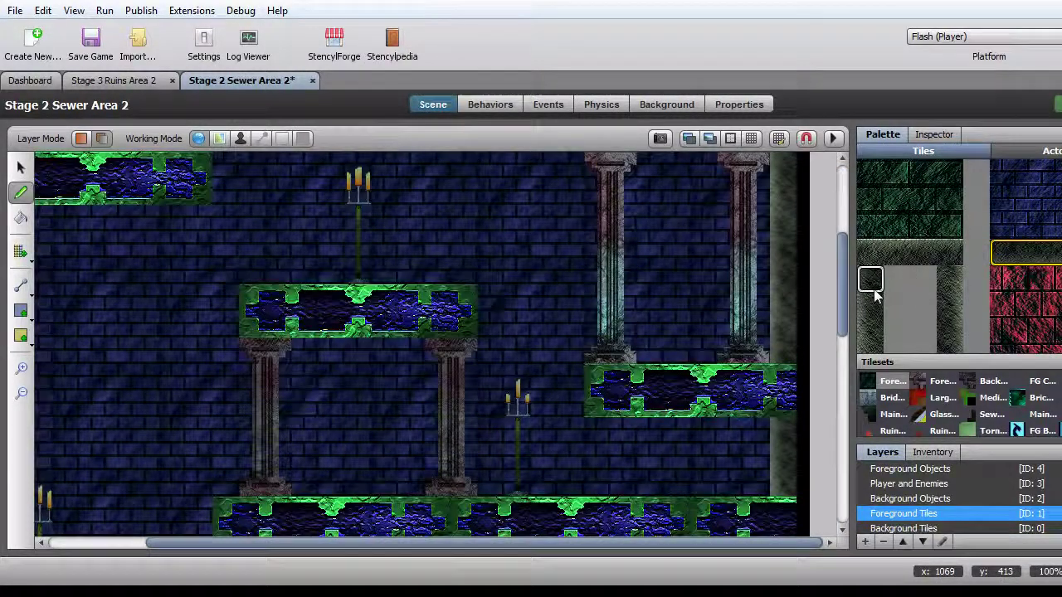
{"action": "left_click_drag", "start_coordinate": [871, 280], "coordinate": [878, 365]}
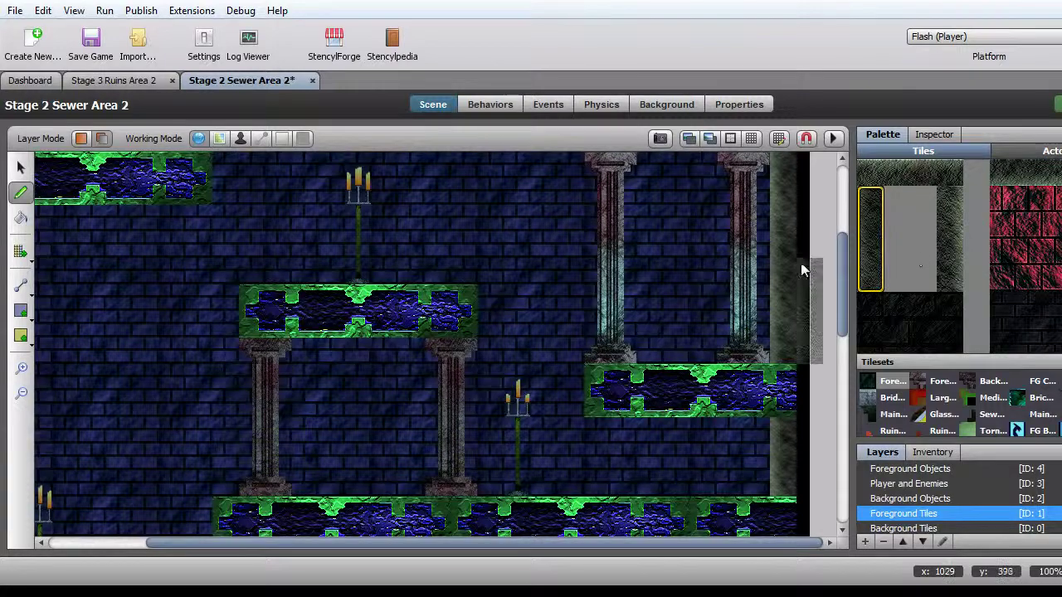
{"action": "scroll", "coordinate": [784, 222], "scroll_direction": "up", "scroll_amount": 1}
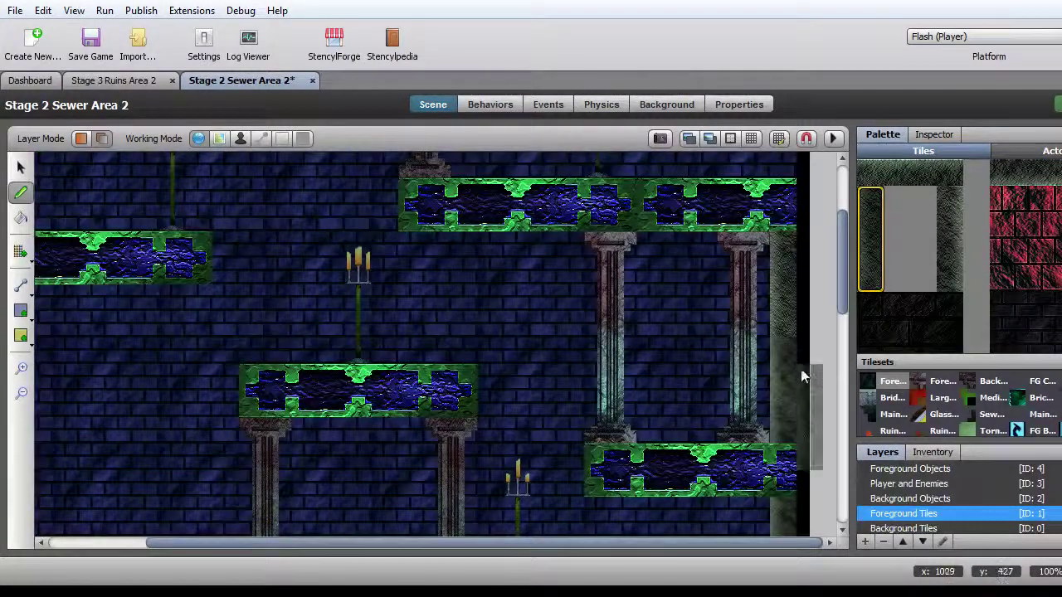
{"action": "scroll", "coordinate": [784, 354], "scroll_direction": "down", "scroll_amount": 2}
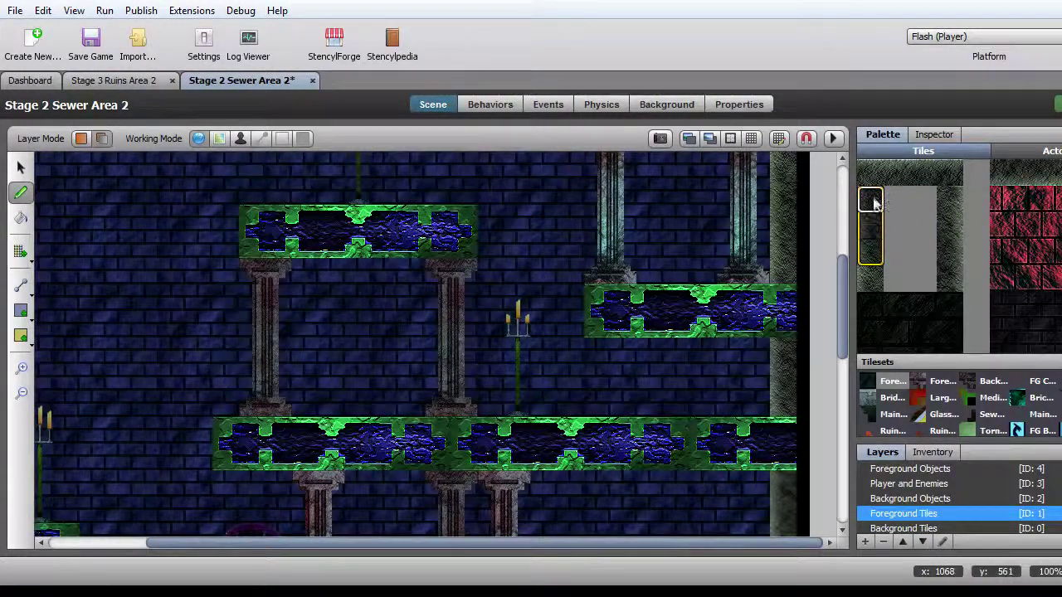
{"action": "scroll", "coordinate": [830, 351], "scroll_direction": "down", "scroll_amount": 3}
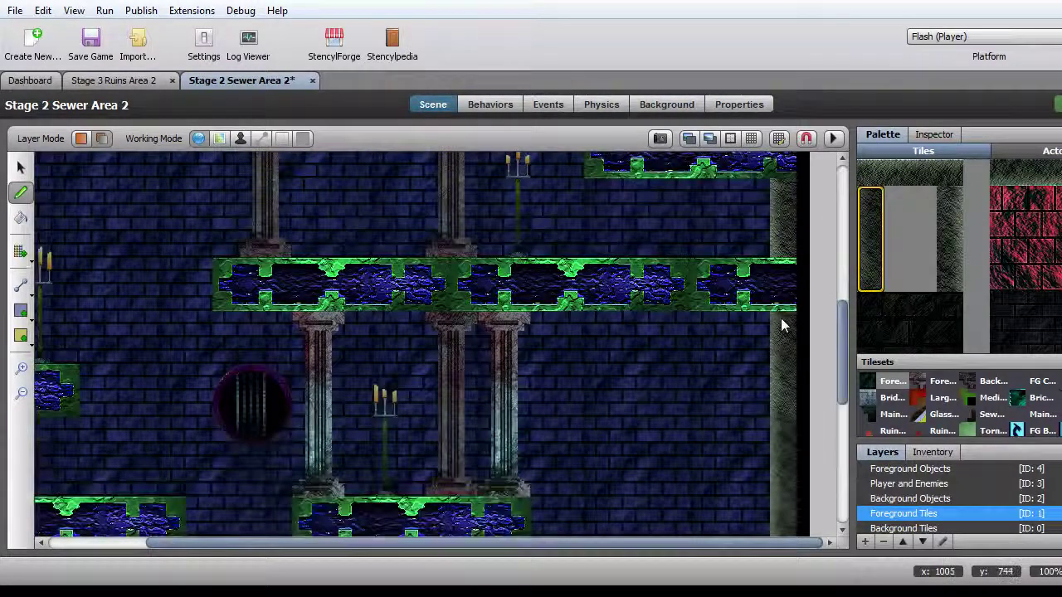
{"action": "scroll", "coordinate": [816, 390], "scroll_direction": "down", "scroll_amount": 4}
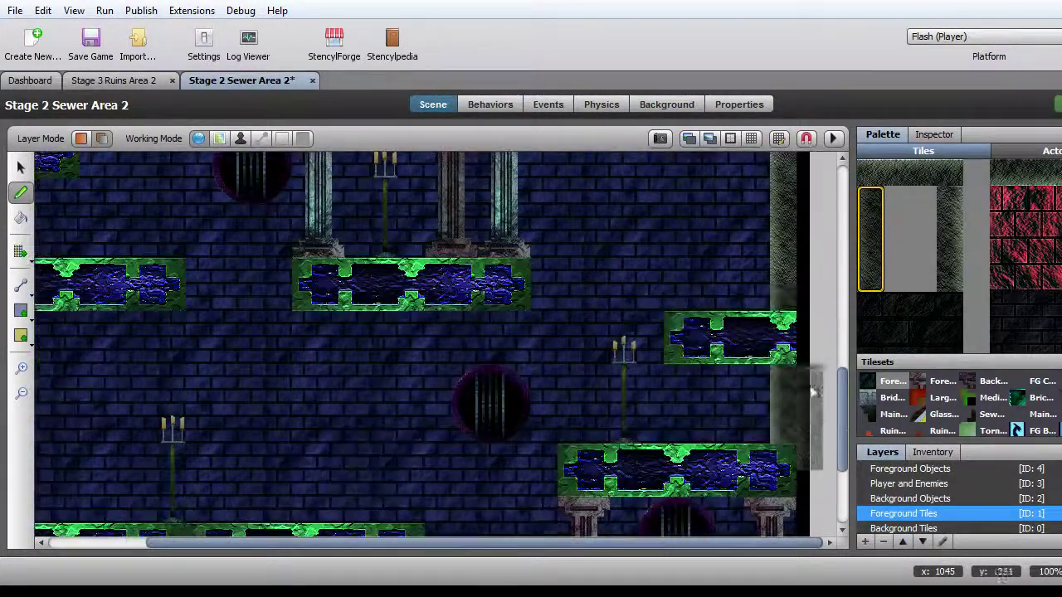
Fill the remaining gap at the lower end of the right wall's trim with a three-tile-high grey stone column
{"action": "left_click", "coordinate": [865, 207]}
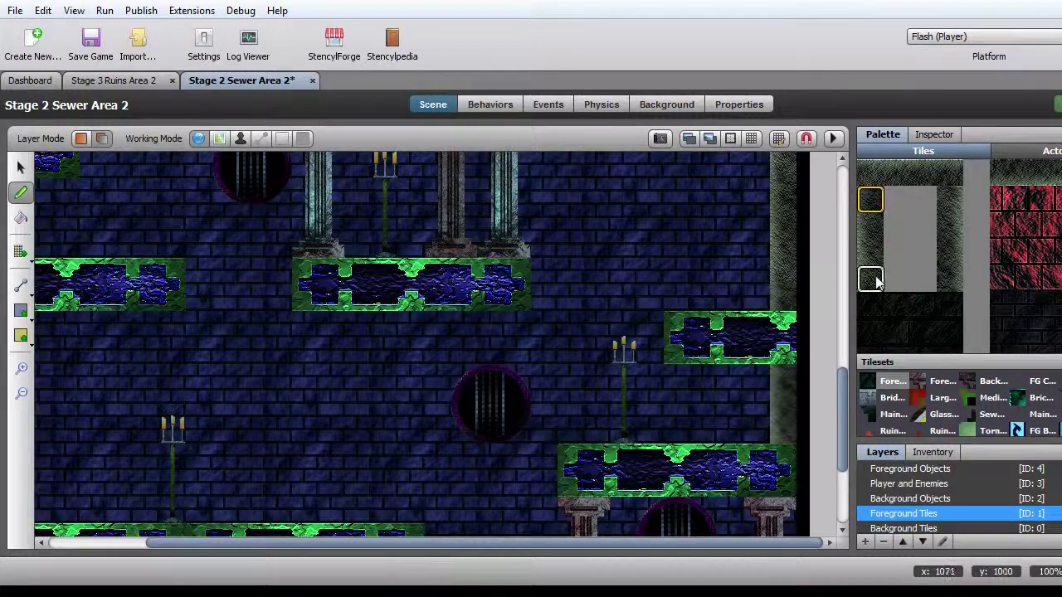
{"action": "left_click_drag", "start_coordinate": [878, 282], "coordinate": [869, 253]}
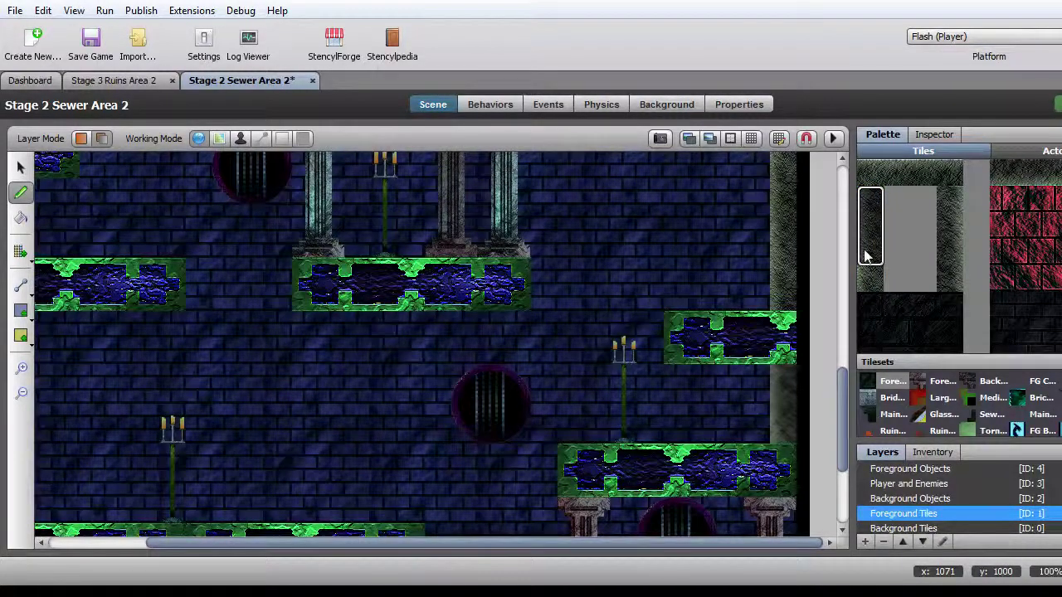
{"action": "scroll", "coordinate": [816, 336], "scroll_direction": "up", "scroll_amount": 10}
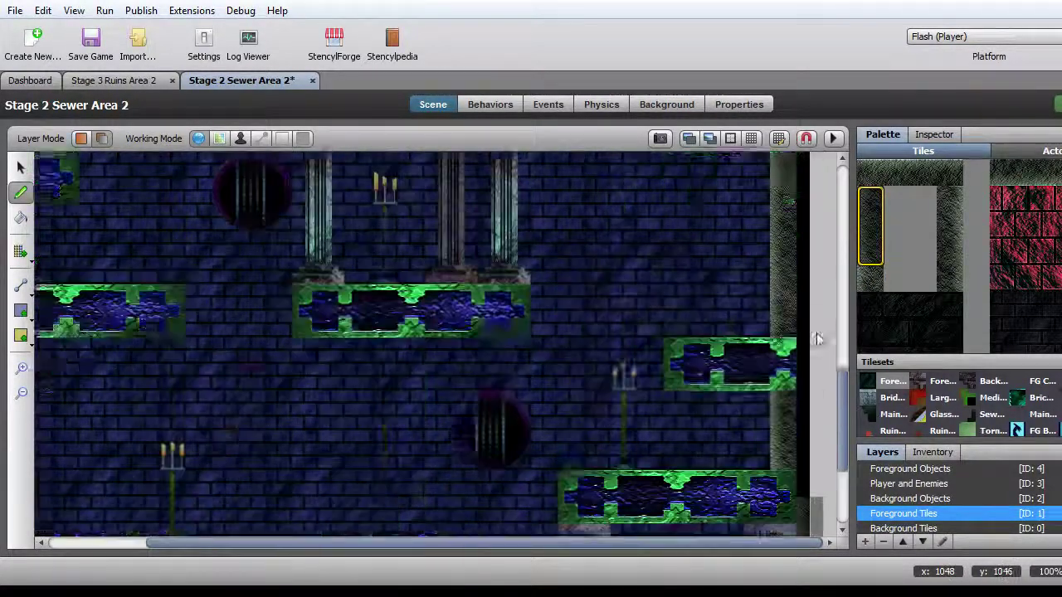
Pick a three-tile-high grey stone column and paint it down the trim of the scene's left wall
{"action": "left_click_drag", "start_coordinate": [788, 548], "coordinate": [690, 547]}
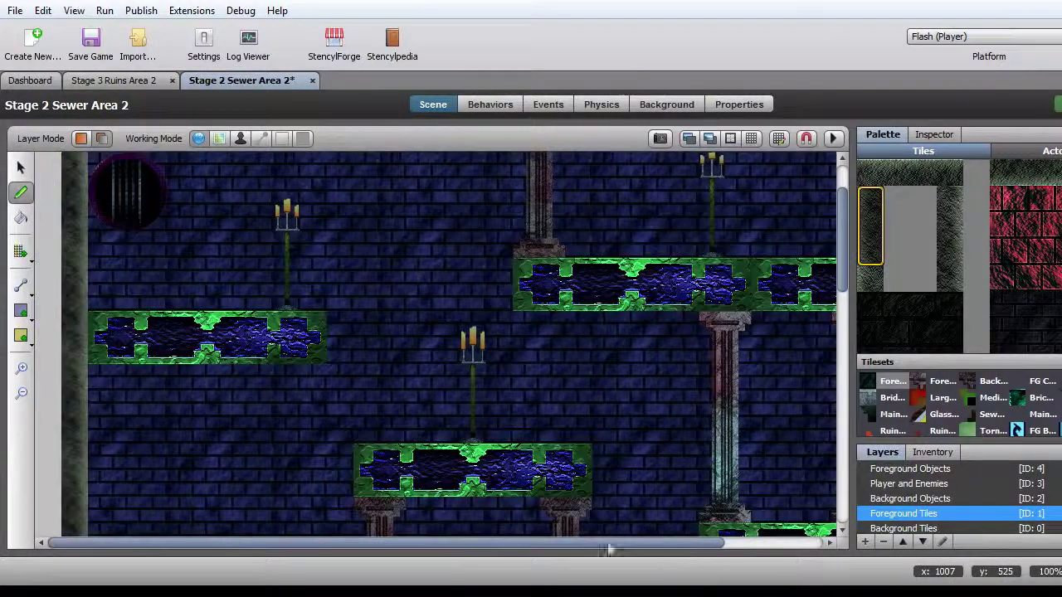
{"action": "scroll", "coordinate": [414, 308], "scroll_direction": "up", "scroll_amount": 3}
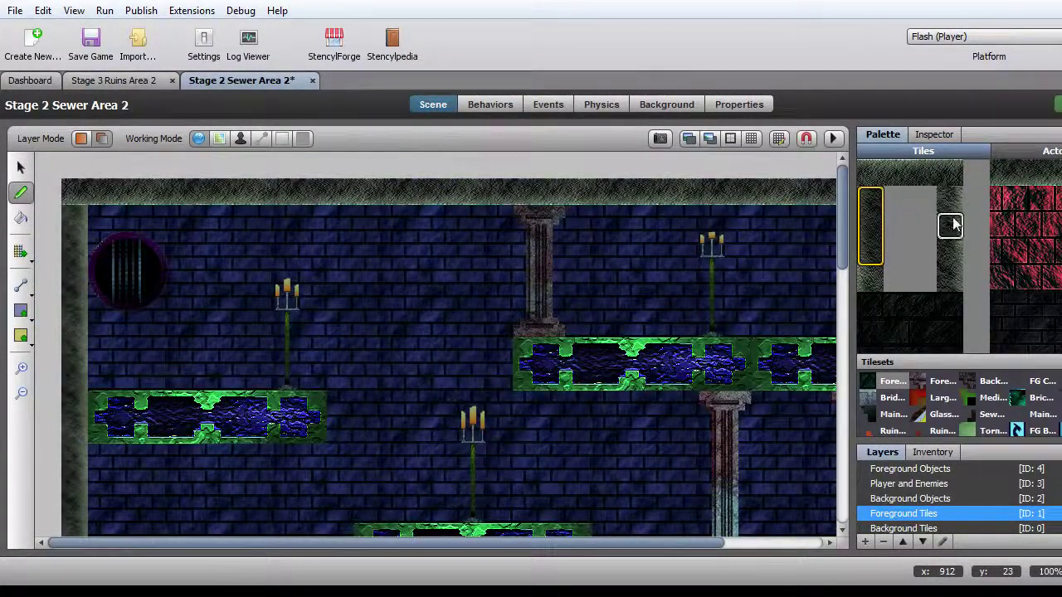
{"action": "left_click_drag", "start_coordinate": [950, 222], "coordinate": [950, 286]}
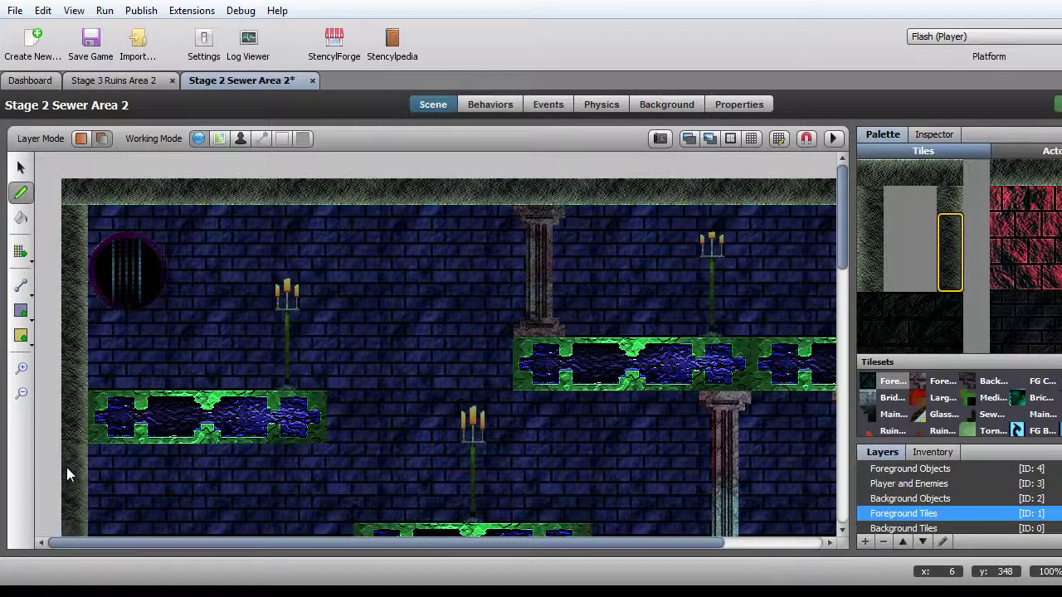
{"action": "scroll", "coordinate": [81, 407], "scroll_direction": "down", "scroll_amount": 3}
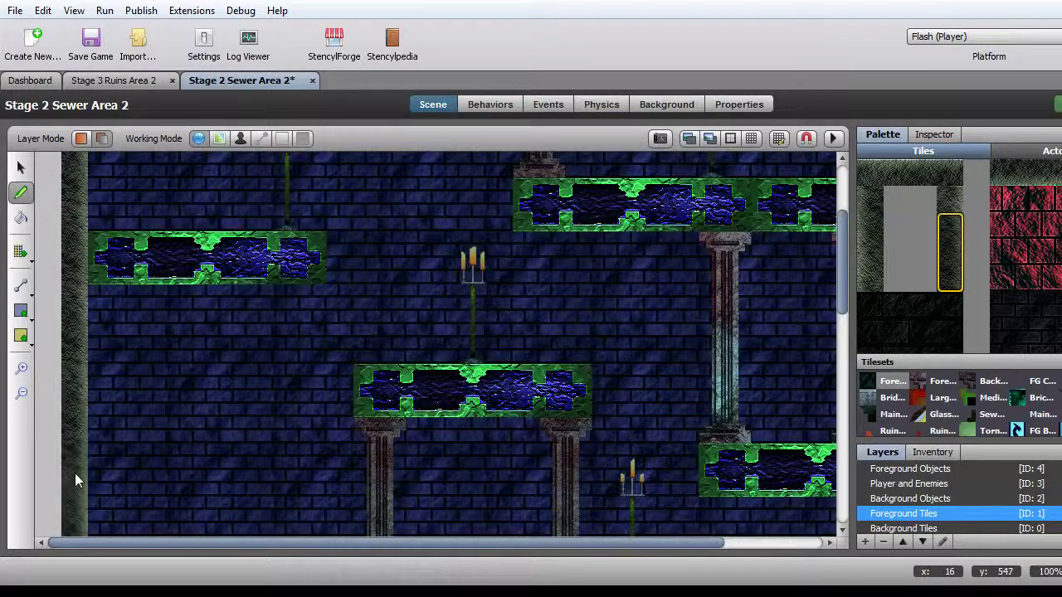
{"action": "scroll", "coordinate": [108, 398], "scroll_direction": "down", "scroll_amount": 3}
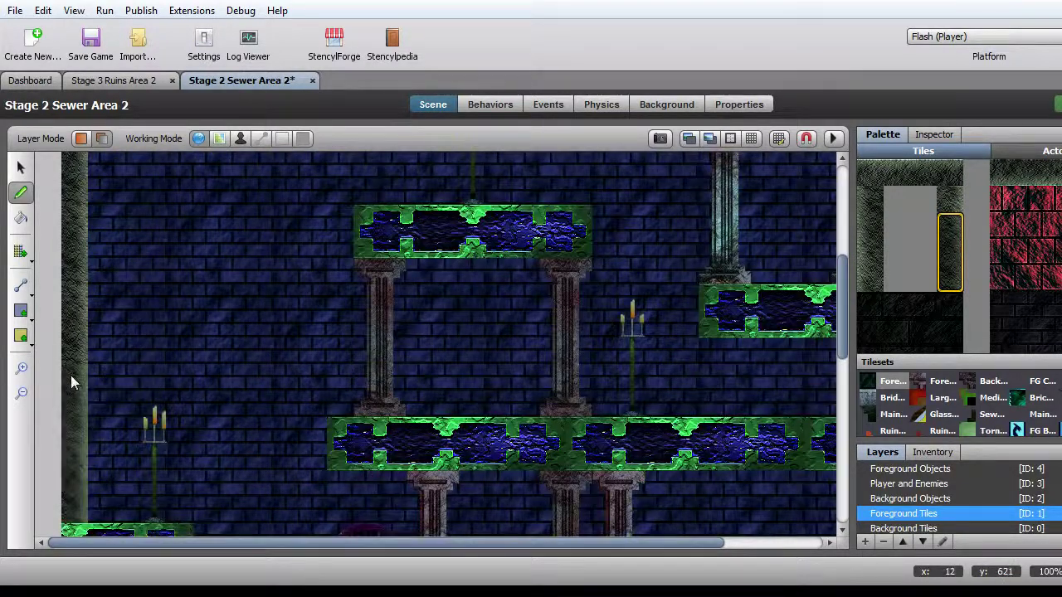
{"action": "scroll", "coordinate": [83, 382], "scroll_direction": "down", "scroll_amount": 6}
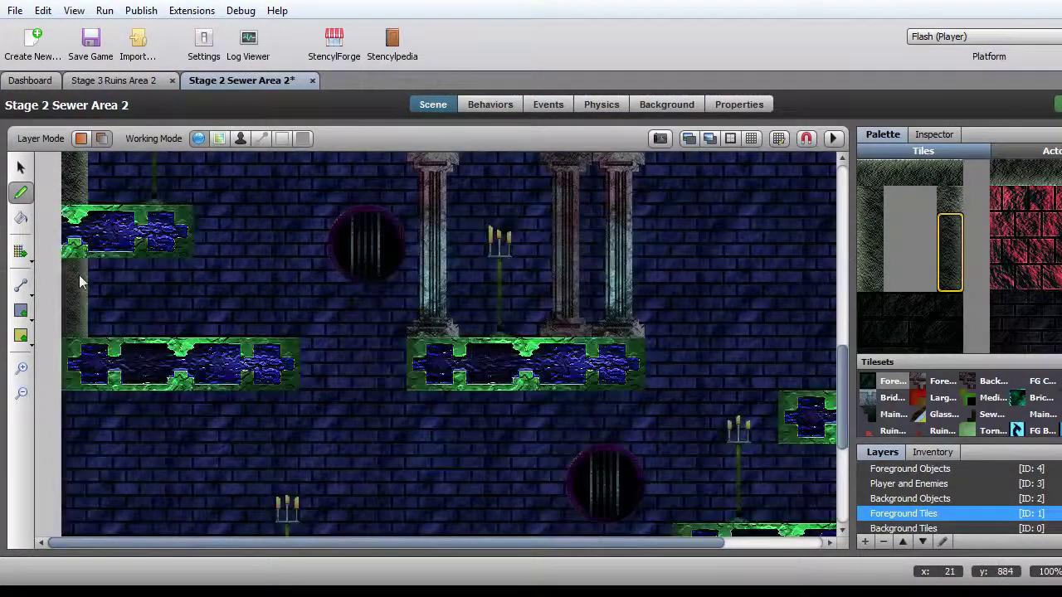
{"action": "scroll", "coordinate": [288, 288], "scroll_direction": "down", "scroll_amount": 5}
Save and close the finished scene, and open the Stage 2 Sewer Area 3 scene for editing
{"action": "scroll", "coordinate": [289, 293], "scroll_direction": "up", "scroll_amount": 8}
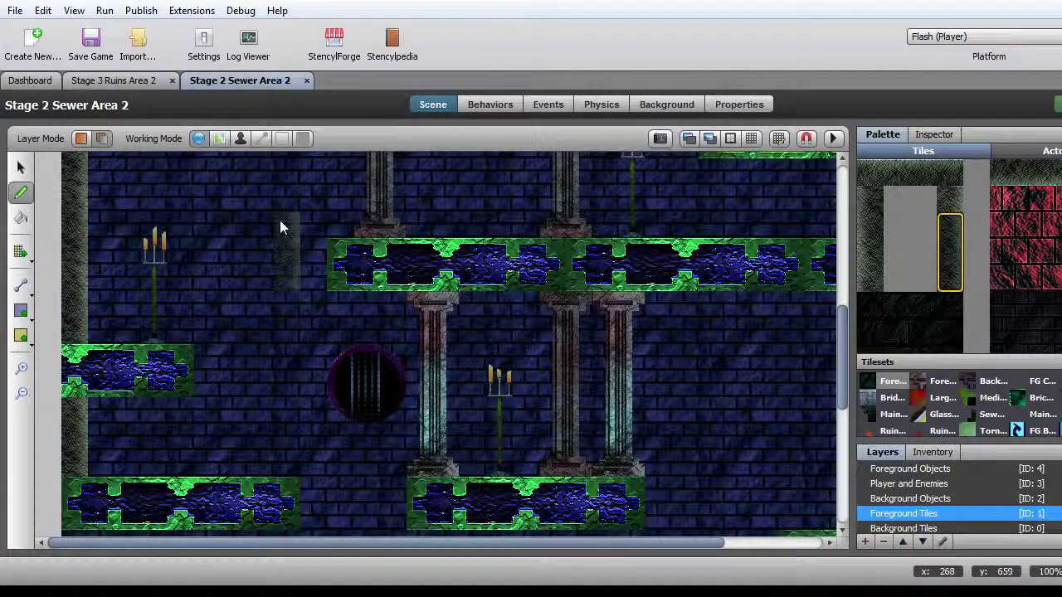
{"action": "left_click", "coordinate": [308, 81]}
{"action": "left_click", "coordinate": [18, 83]}
{"action": "double_click", "coordinate": [488, 289]}
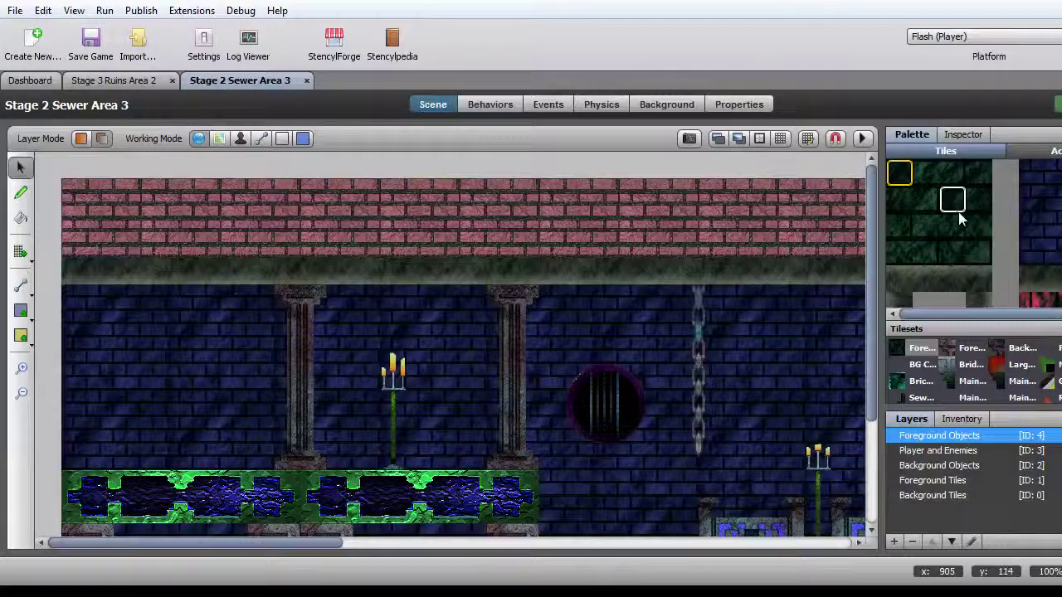
Make the Foreground Tiles layer active and enlarge the tile palette in both width and height
{"action": "left_click", "coordinate": [940, 481]}
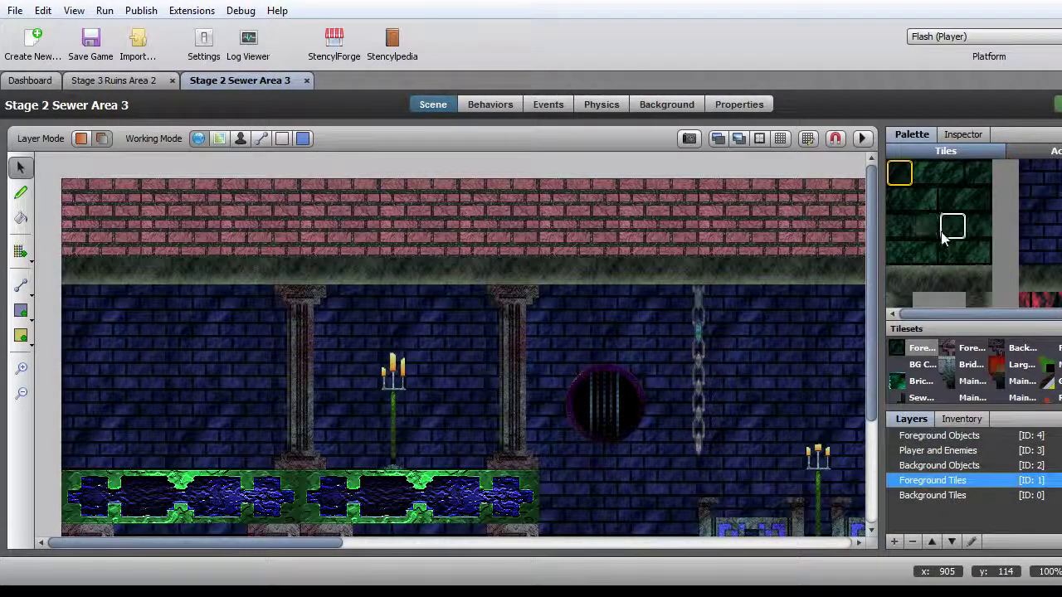
{"action": "left_click_drag", "start_coordinate": [880, 312], "coordinate": [835, 312]}
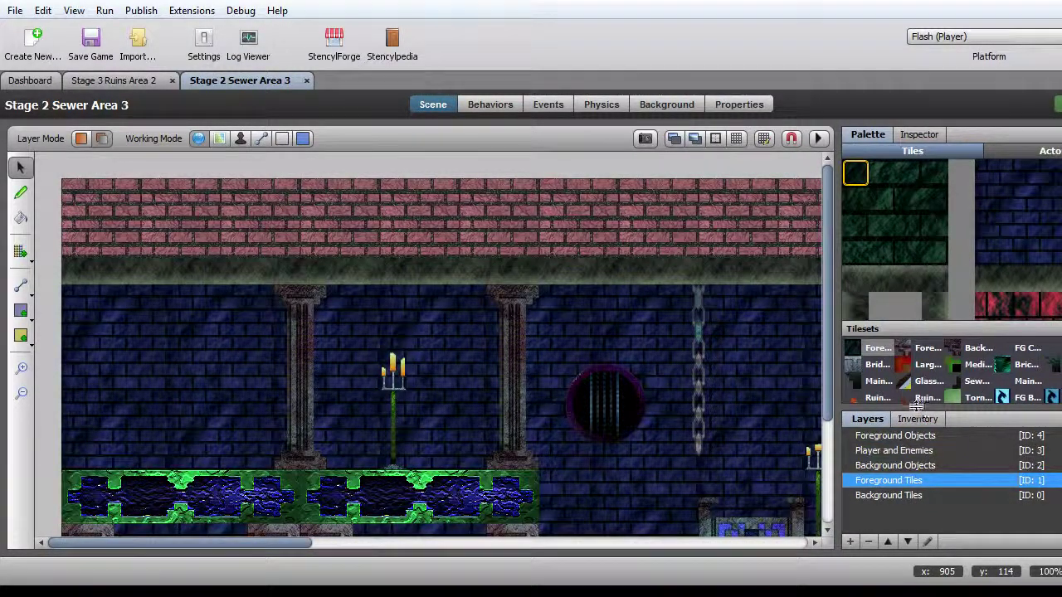
{"action": "left_click_drag", "start_coordinate": [917, 407], "coordinate": [918, 439]}
Pick a four-tile-wide strip of rough grey stone and paint it along the trim below the pink bricks up to the ceiling alcove
{"action": "scroll", "coordinate": [982, 286], "scroll_direction": "down", "scroll_amount": 4}
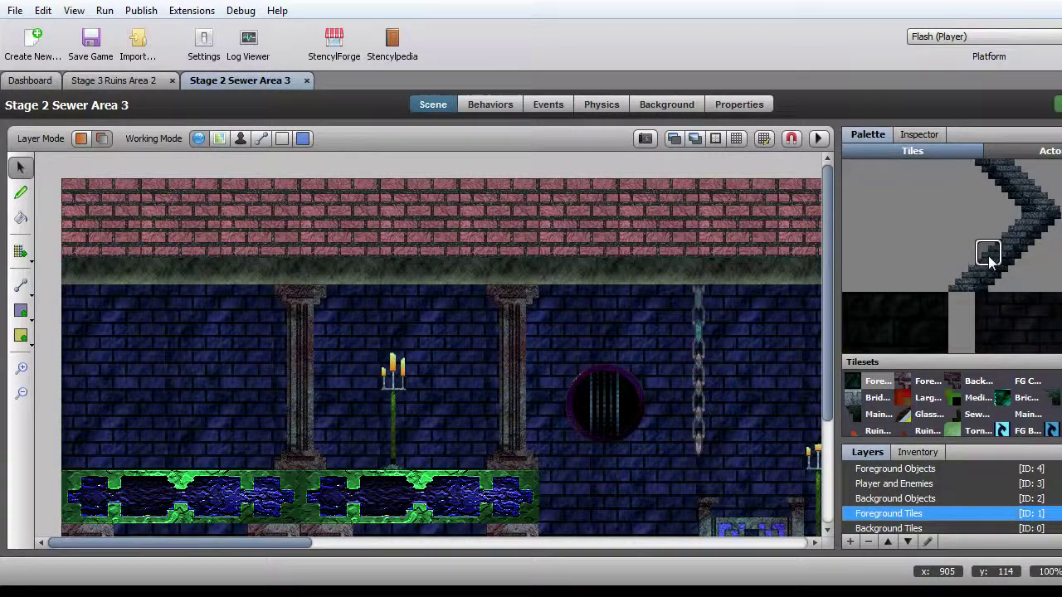
{"action": "scroll", "coordinate": [990, 262], "scroll_direction": "down", "scroll_amount": 3}
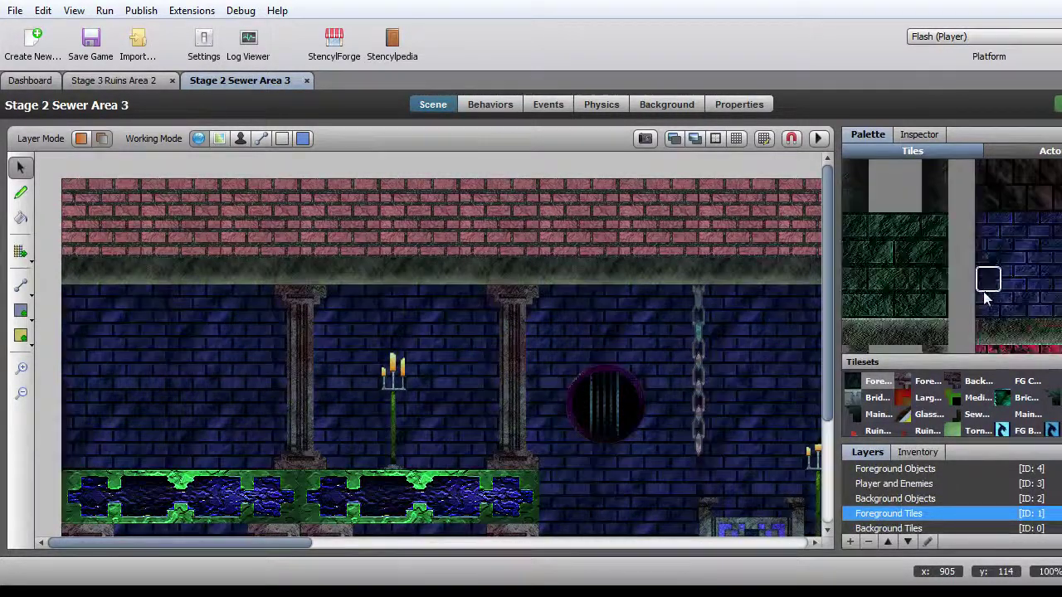
{"action": "left_click", "coordinate": [986, 332]}
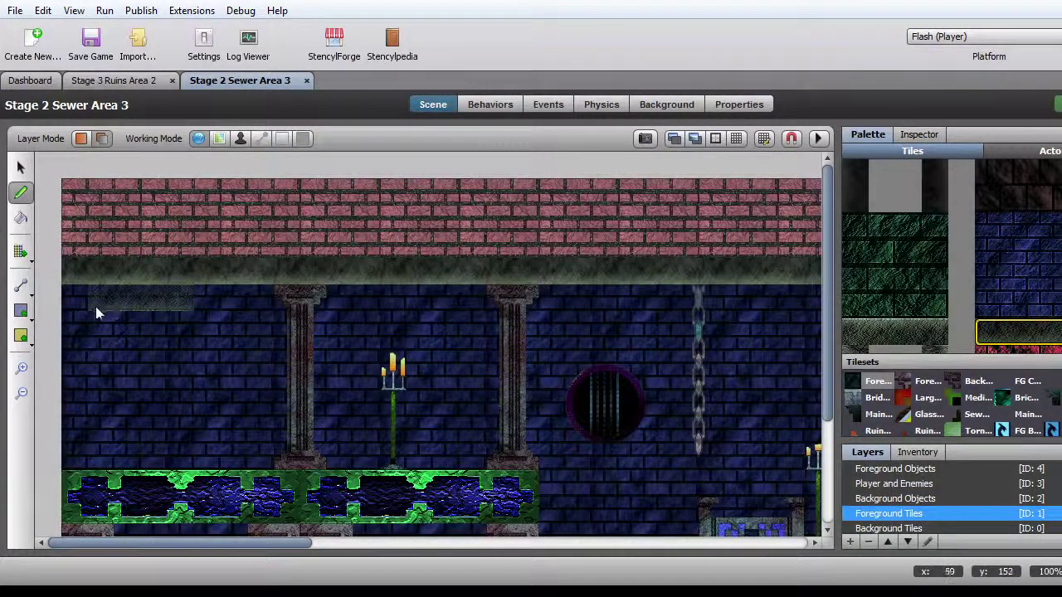
{"action": "left_click", "coordinate": [80, 281]}
{"action": "mouse_move", "coordinate": [80, 279]}
{"action": "left_mouse_down"}
{"action": "mouse_move", "coordinate": [513, 282]}
{"action": "mouse_move", "coordinate": [720, 270]}
{"action": "left_mouse_up"}
{"action": "left_click_drag", "start_coordinate": [226, 543], "coordinate": [407, 543]}
{"action": "left_click", "coordinate": [290, 286]}
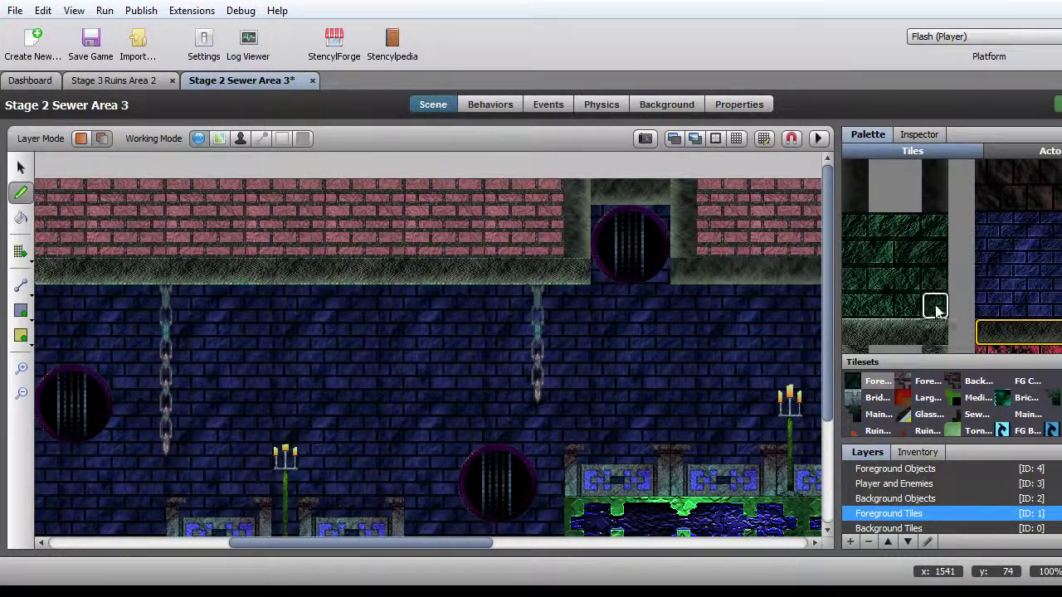
Repaint the frame around the grated ceiling alcove with three-tile grey stone pieces on both sides and across its top
{"action": "scroll", "coordinate": [961, 285], "scroll_direction": "down", "scroll_amount": 2}
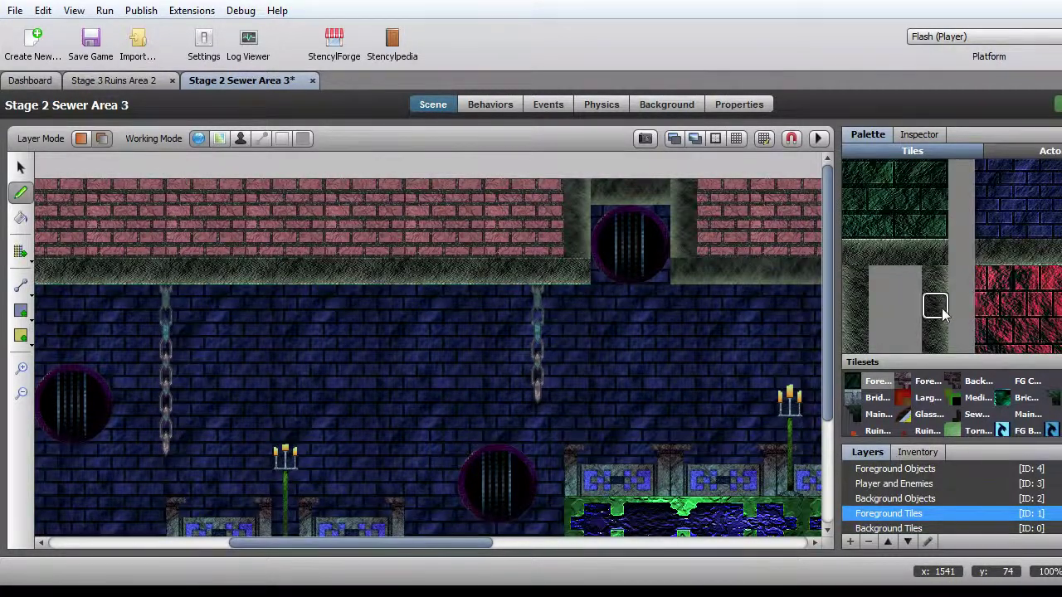
{"action": "scroll", "coordinate": [942, 311], "scroll_direction": "down", "scroll_amount": 3}
{"action": "scroll", "coordinate": [946, 259], "scroll_direction": "up", "scroll_amount": 2}
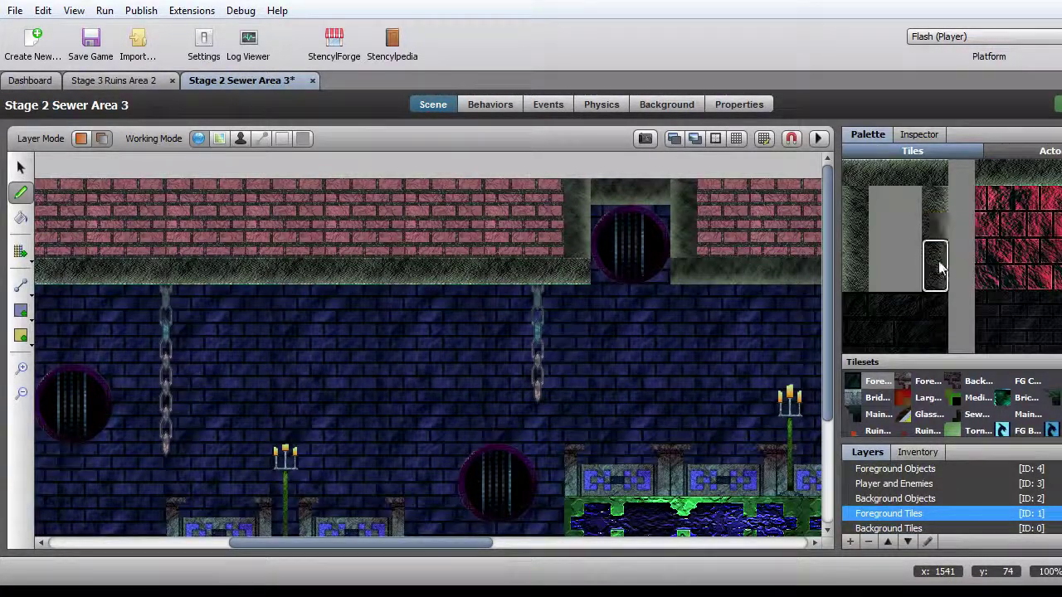
{"action": "scroll", "coordinate": [935, 252], "scroll_direction": "up", "scroll_amount": 1}
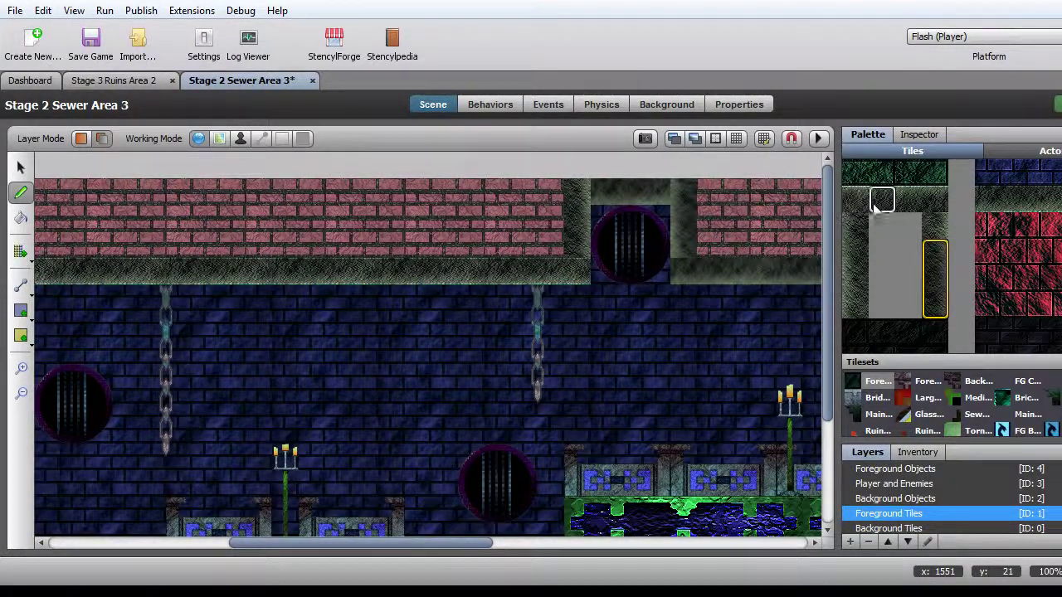
{"action": "left_click_drag", "start_coordinate": [990, 200], "coordinate": [1043, 200]}
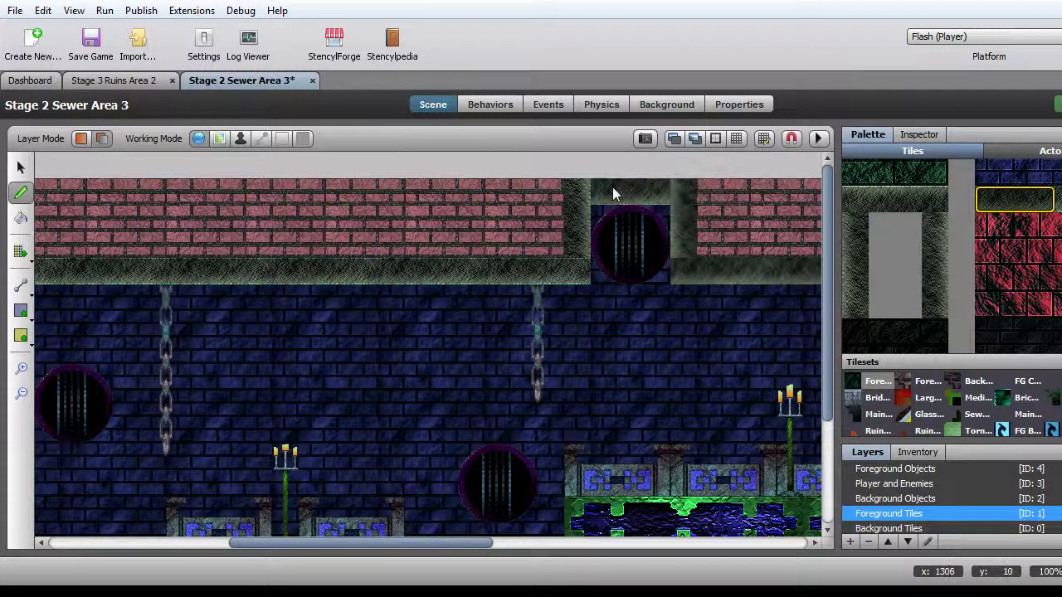
{"action": "left_click_drag", "start_coordinate": [855, 307], "coordinate": [855, 253]}
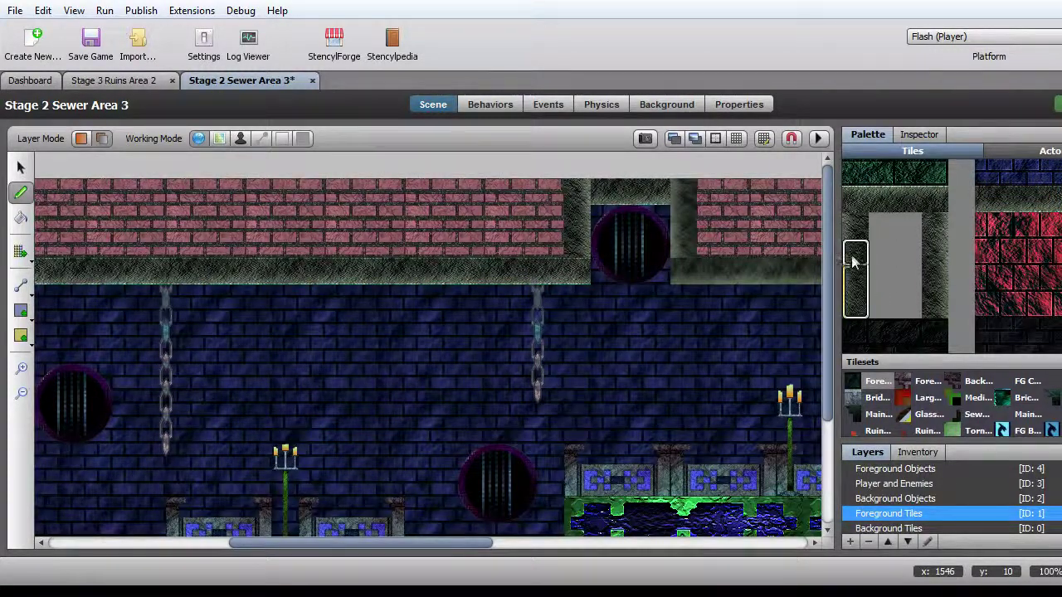
Pick the four-tile strip of rough grey stone and paint the trim from the alcove to the scene's right end
{"action": "left_click_drag", "start_coordinate": [988, 199], "coordinate": [1047, 200]}
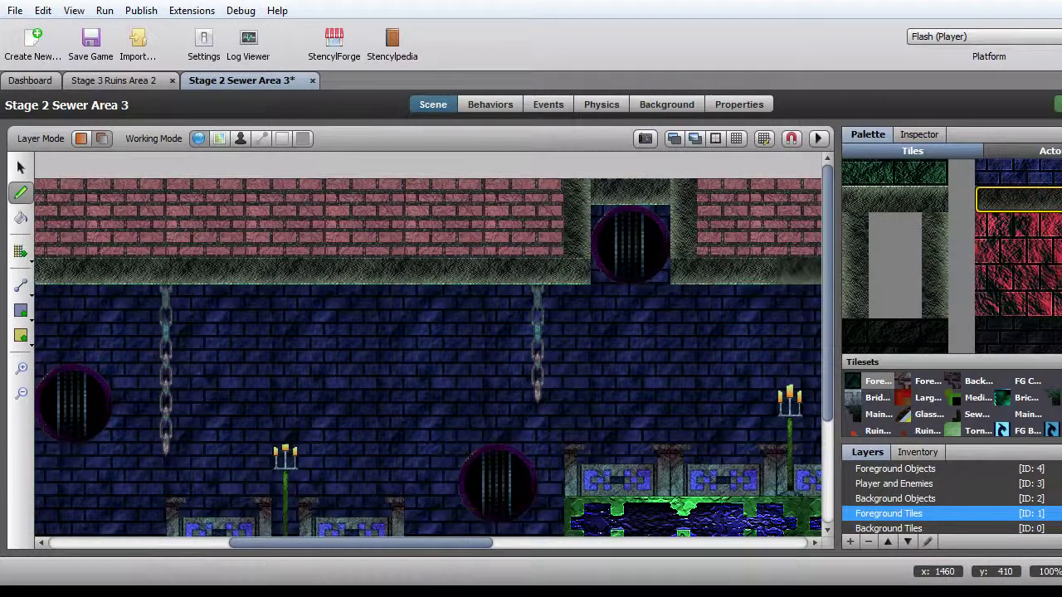
{"action": "left_click_drag", "start_coordinate": [464, 543], "coordinate": [655, 544]}
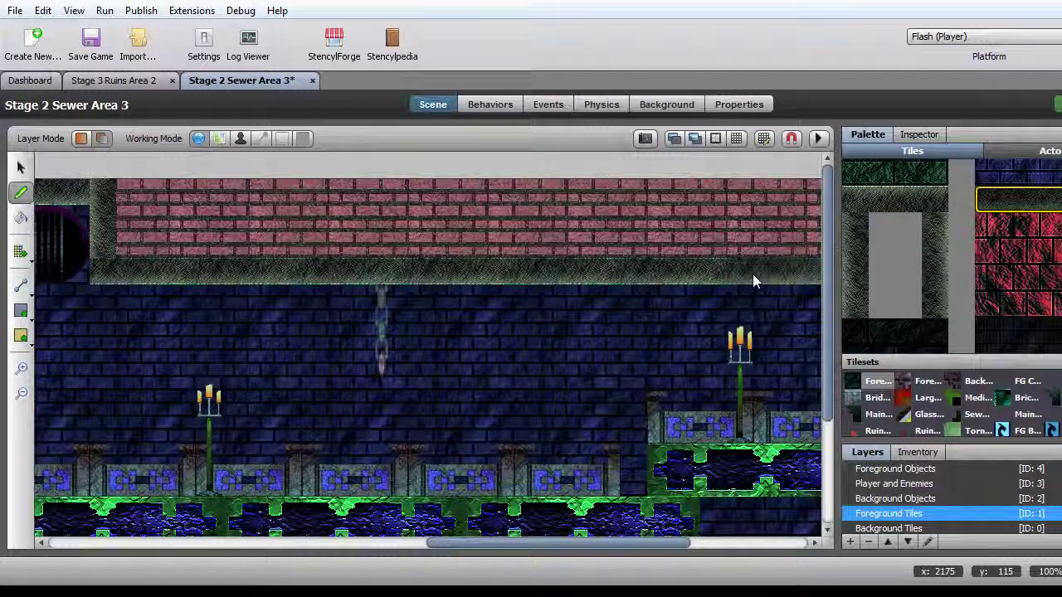
{"action": "key", "text": "Right"}
{"action": "key", "text": "Right"}
{"action": "key", "text": "Right"}
{"action": "key", "text": "Right"}
{"action": "key", "text": "Right"}
{"action": "key", "text": "Right"}
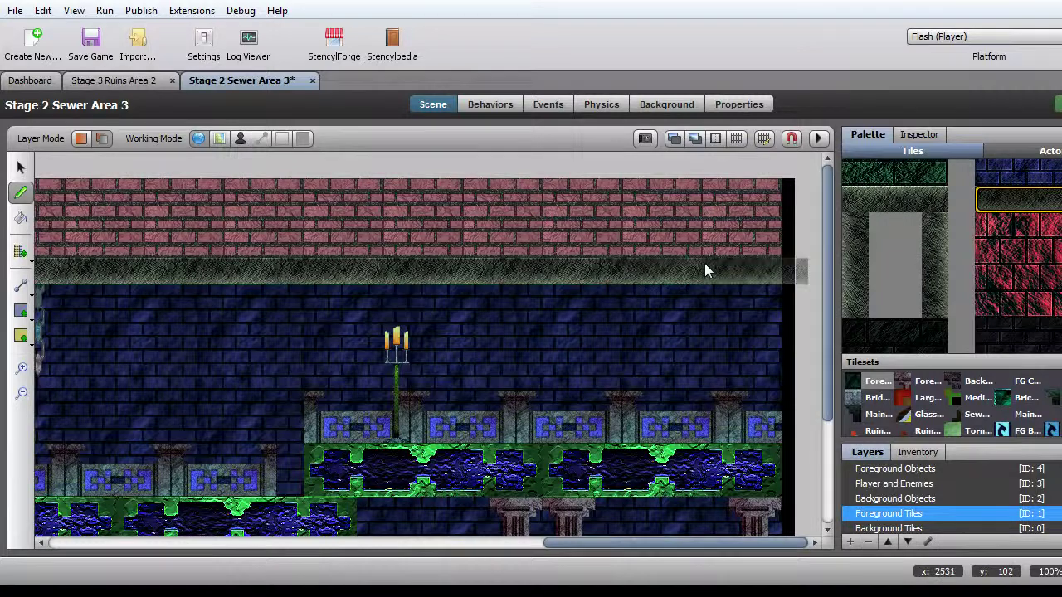
Pick a block of rough green brick four tiles wide and three high, and paint it over the pink bricks from the scene's left end
{"action": "scroll", "coordinate": [933, 216], "scroll_direction": "up", "scroll_amount": 3}
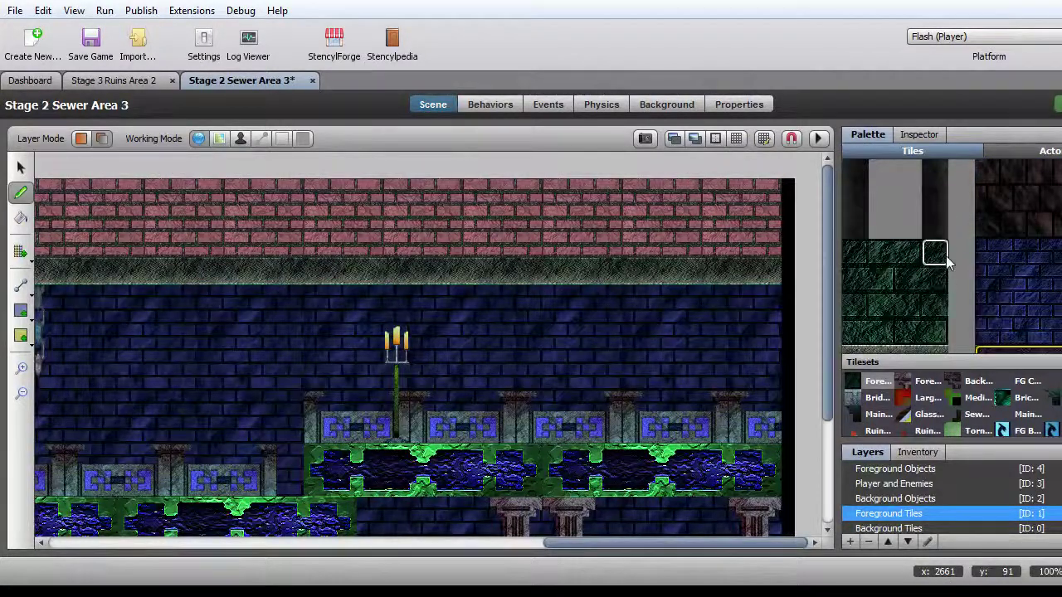
{"action": "mouse_move", "coordinate": [947, 259]}
{"action": "left_mouse_down"}
{"action": "mouse_move", "coordinate": [871, 315]}
{"action": "mouse_move", "coordinate": [856, 314]}
{"action": "left_mouse_up"}
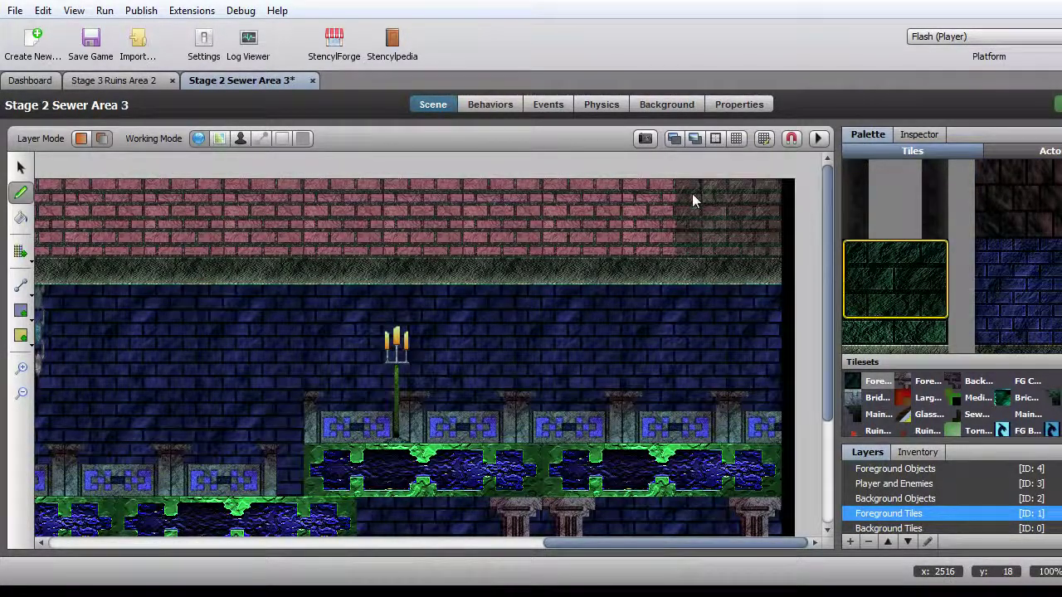
{"action": "left_click_drag", "start_coordinate": [679, 544], "coordinate": [106, 547]}
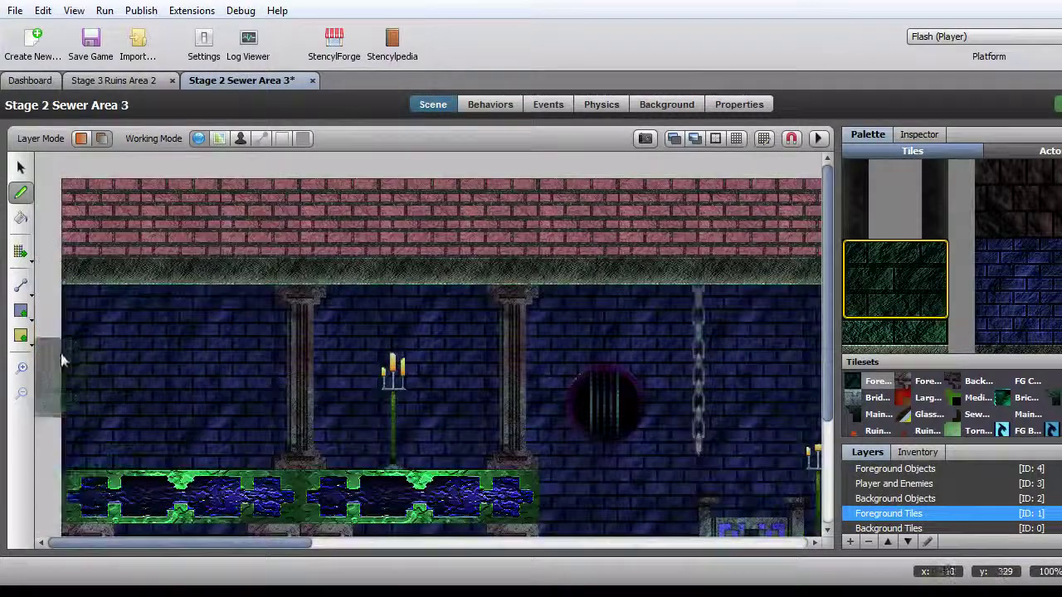
{"action": "left_click", "coordinate": [80, 197]}
{"action": "left_click", "coordinate": [191, 196]}
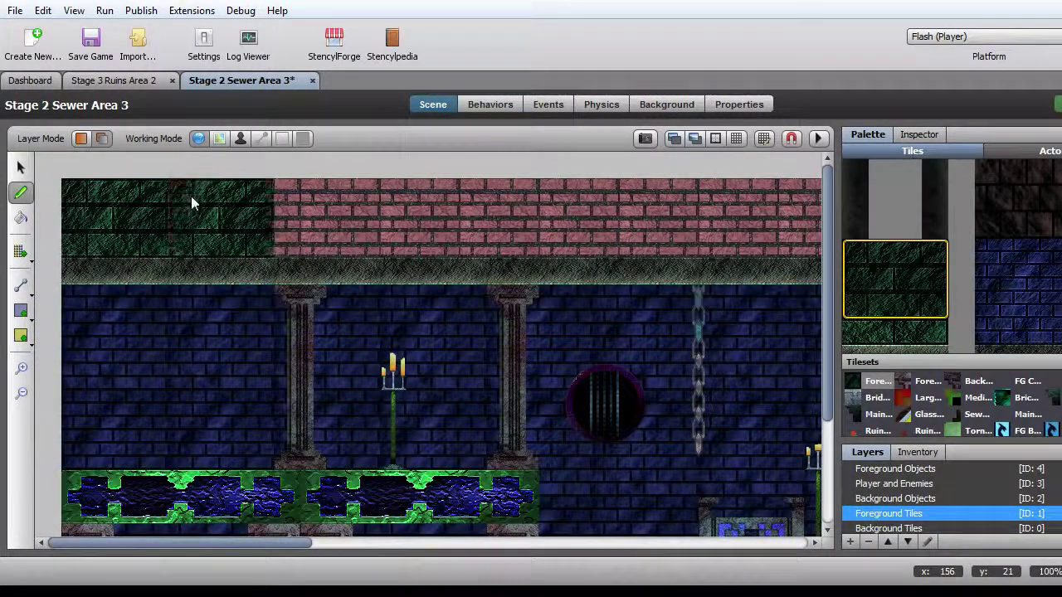
{"action": "left_click", "coordinate": [293, 196]}
{"action": "left_click", "coordinate": [397, 197]}
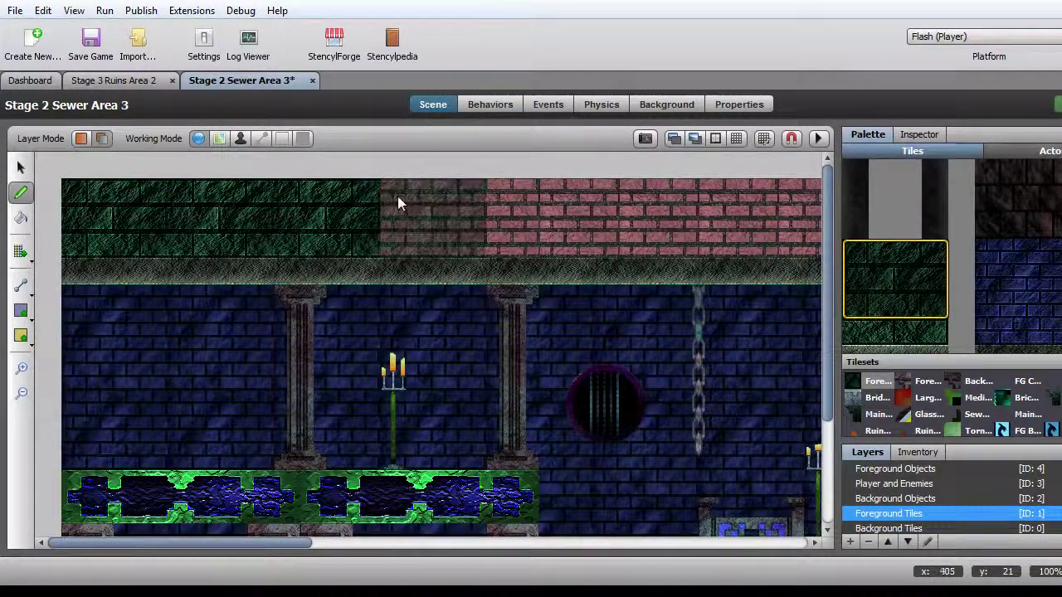
{"action": "left_click", "coordinate": [502, 196]}
{"action": "left_click", "coordinate": [605, 196]}
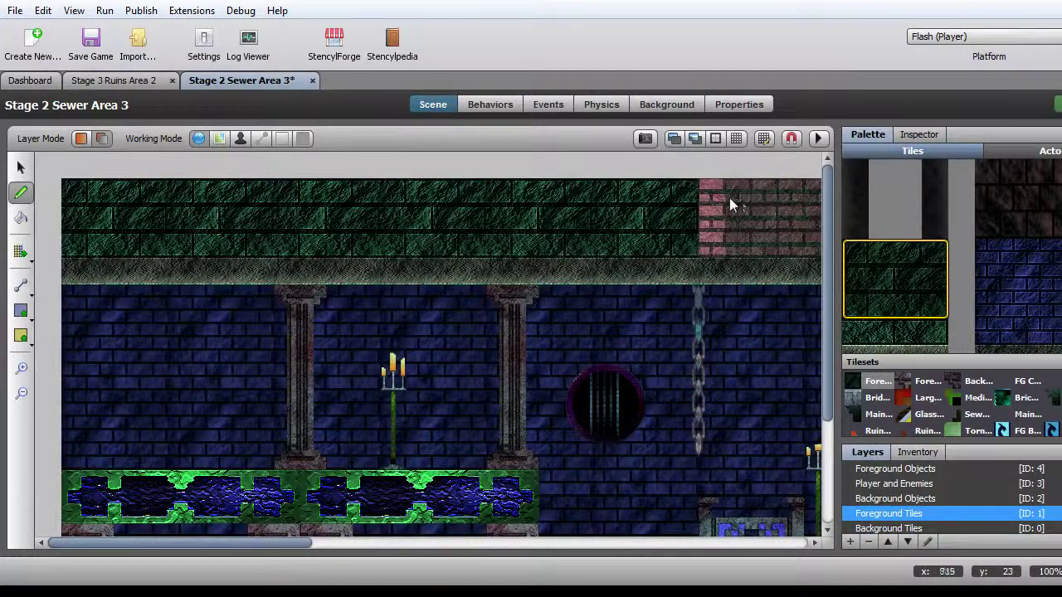
{"action": "left_click", "coordinate": [705, 197]}
Continue the green brick up to the grated alcove, filling the last gap with a three-by-three-tile block
{"action": "left_click_drag", "start_coordinate": [214, 543], "coordinate": [391, 544]}
{"action": "left_click", "coordinate": [307, 209]}
{"action": "left_click", "coordinate": [396, 204]}
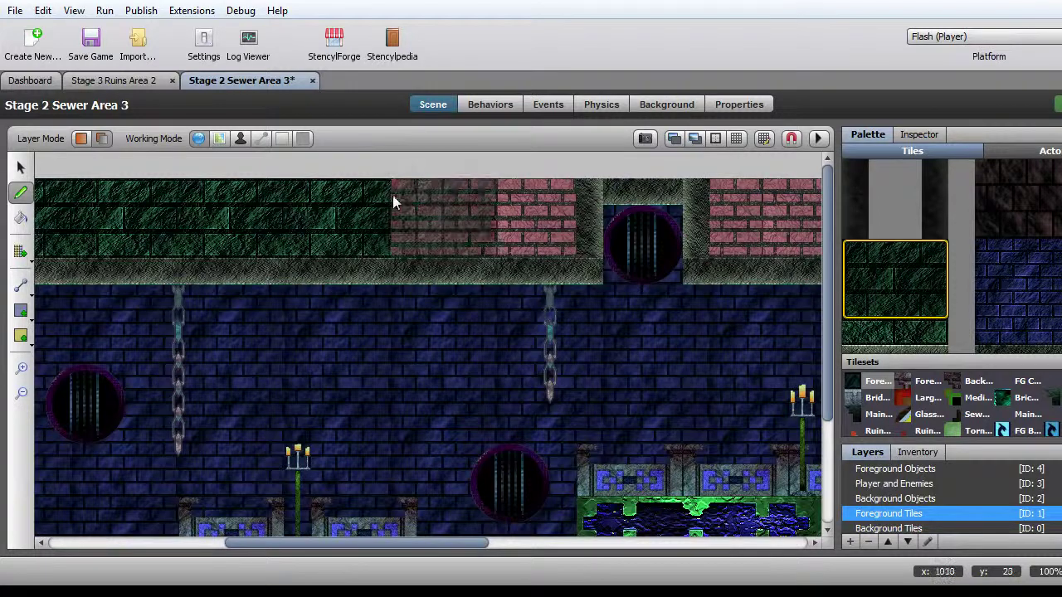
{"action": "left_click_drag", "start_coordinate": [855, 252], "coordinate": [909, 305]}
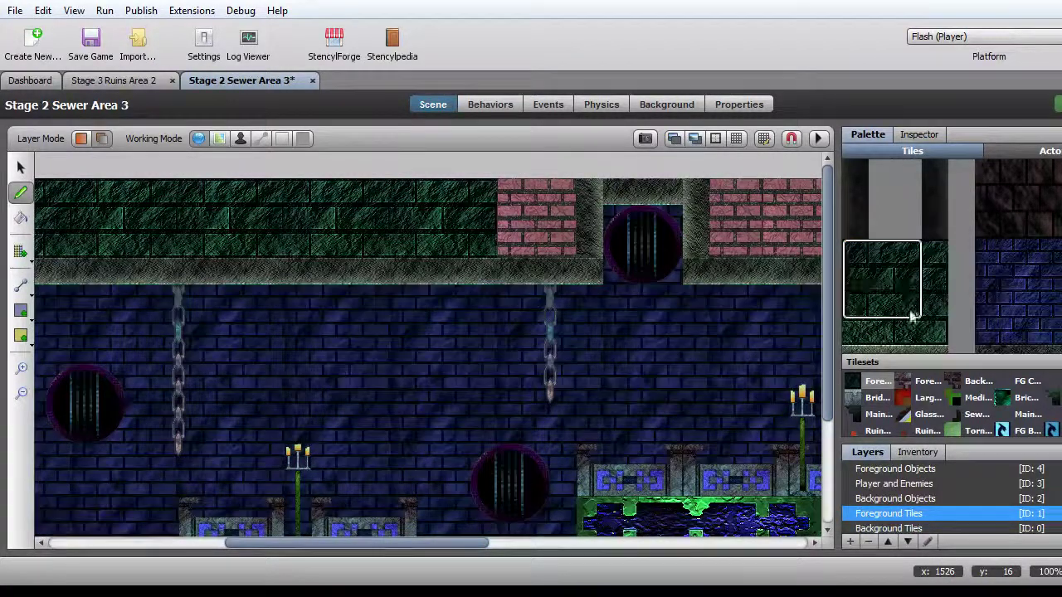
{"action": "left_click", "coordinate": [510, 208]}
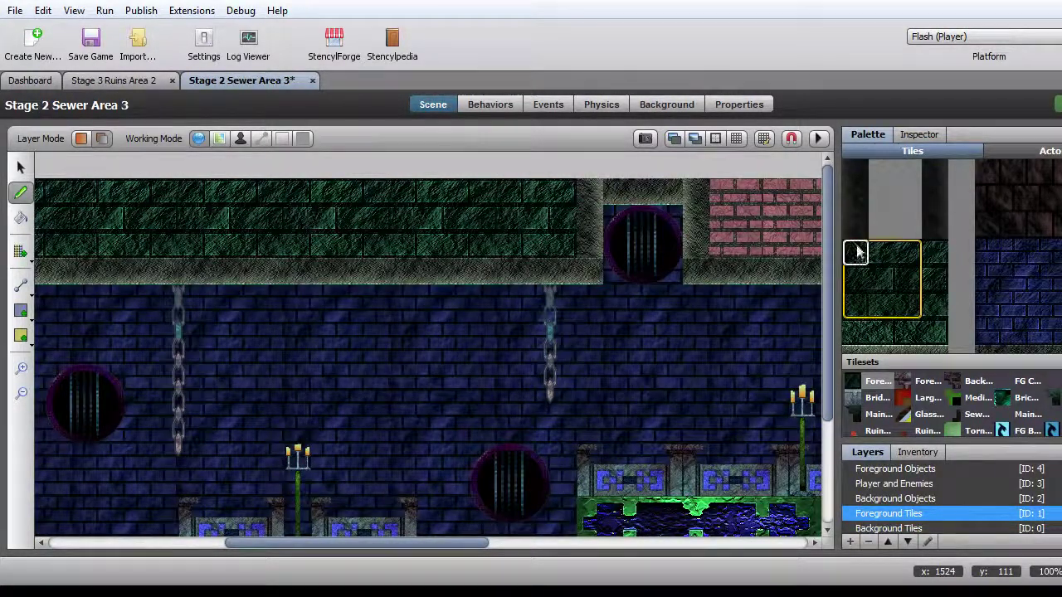
Reselect the four-by-three block of green brick and cover all pink bricks from the alcove to the scene's right end
{"action": "left_click_drag", "start_coordinate": [857, 251], "coordinate": [933, 303]}
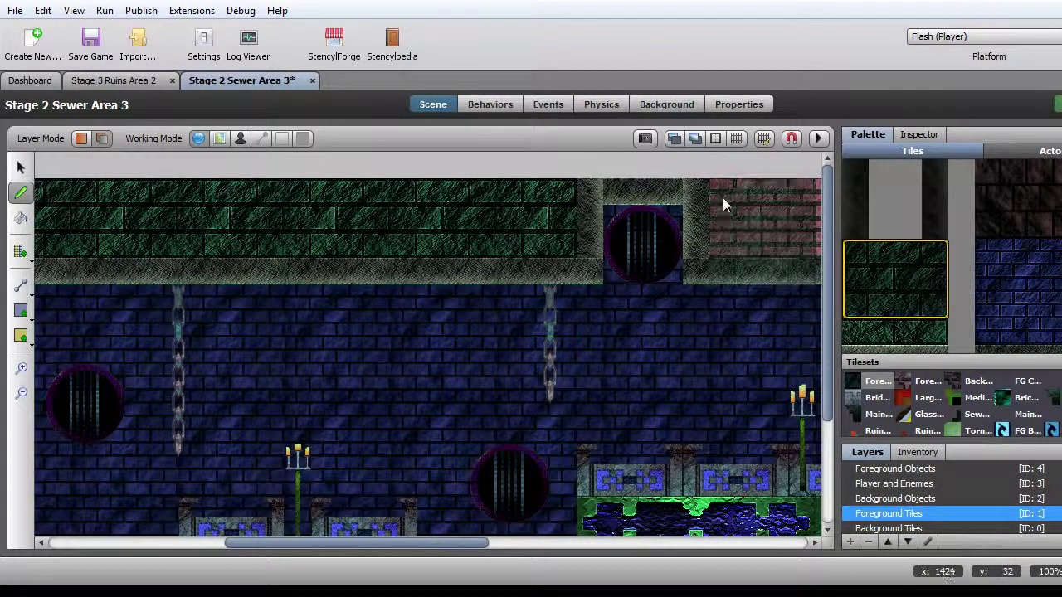
{"action": "left_click", "coordinate": [723, 194]}
{"action": "left_click_drag", "start_coordinate": [295, 543], "coordinate": [483, 546]}
{"action": "left_click_drag", "start_coordinate": [264, 193], "coordinate": [377, 193]}
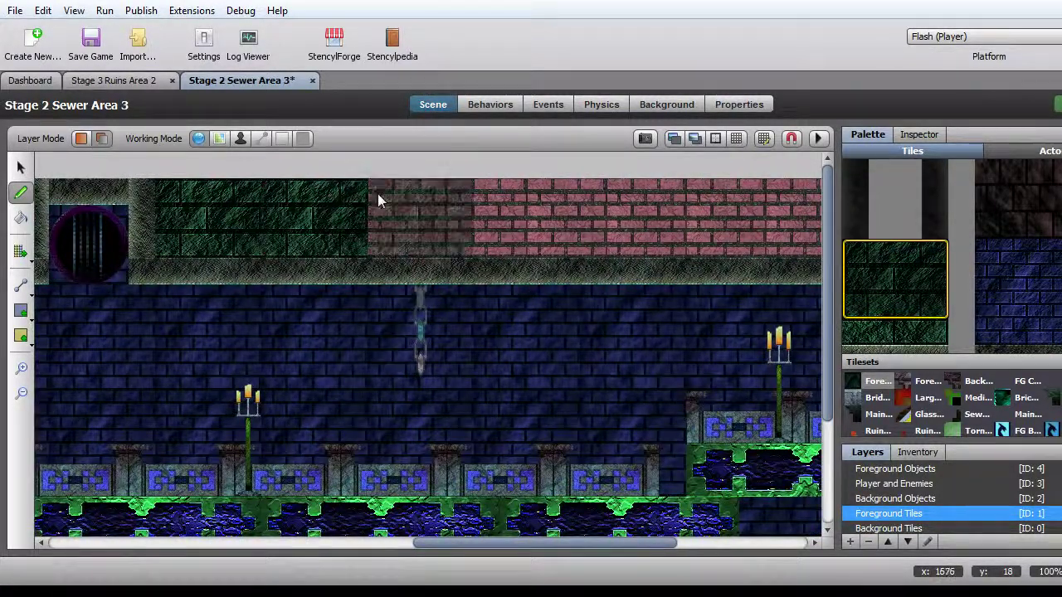
{"action": "mouse_move", "coordinate": [494, 199]}
{"action": "left_mouse_down"}
{"action": "mouse_move", "coordinate": [713, 195]}
{"action": "mouse_move", "coordinate": [697, 196]}
{"action": "left_mouse_up"}
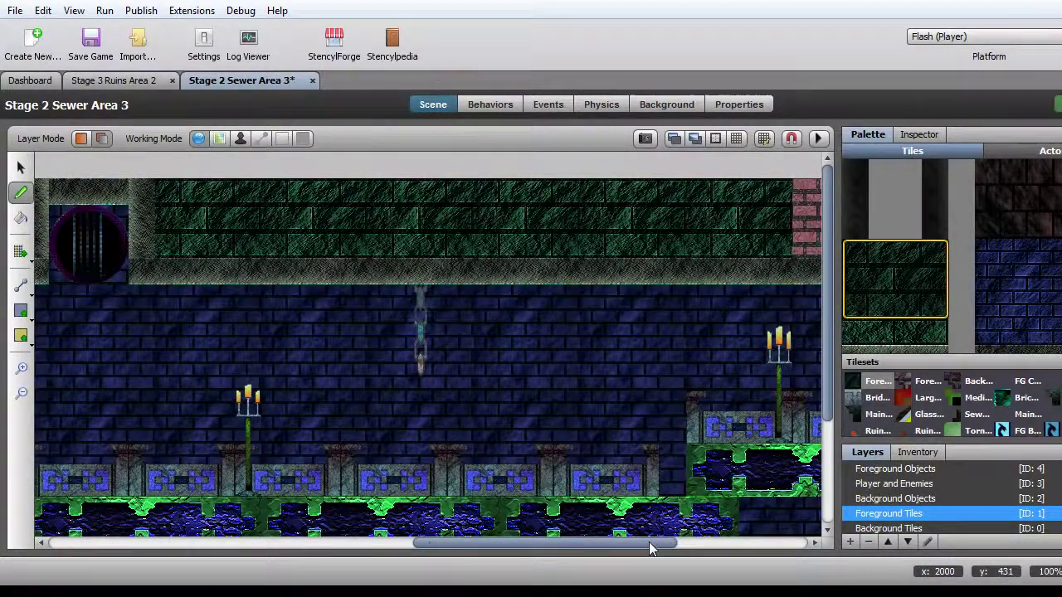
{"action": "left_click_drag", "start_coordinate": [650, 549], "coordinate": [781, 548]}
{"action": "left_click", "coordinate": [425, 195]}
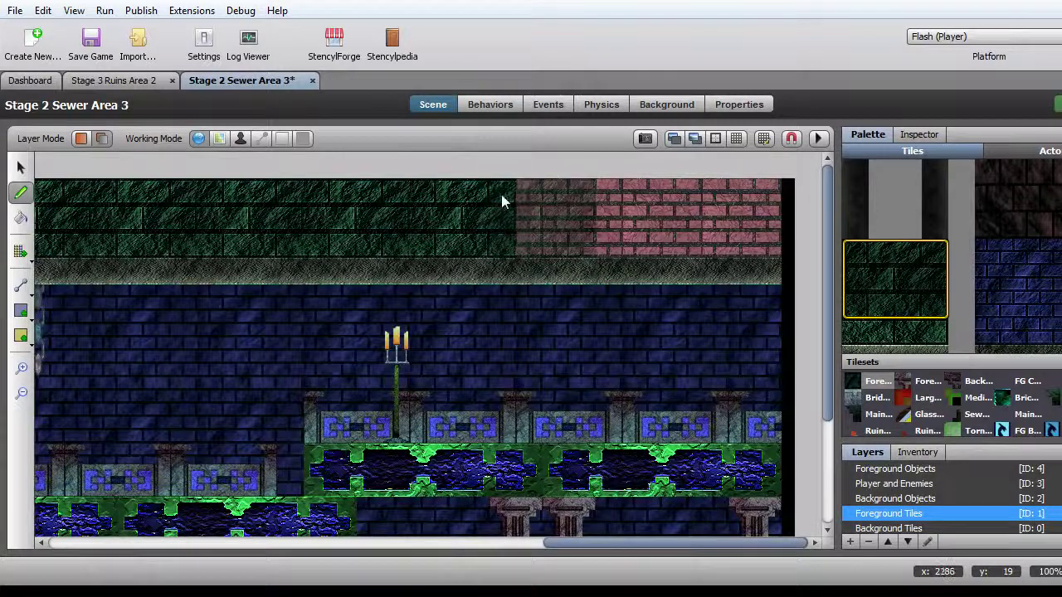
{"action": "left_click_drag", "start_coordinate": [501, 199], "coordinate": [744, 196]}
Close the Stage 2 Sewer Area 3 scene and open Stage 2 Sewer Area 4 for editing
{"action": "scroll", "coordinate": [778, 342], "scroll_direction": "down", "scroll_amount": 3}
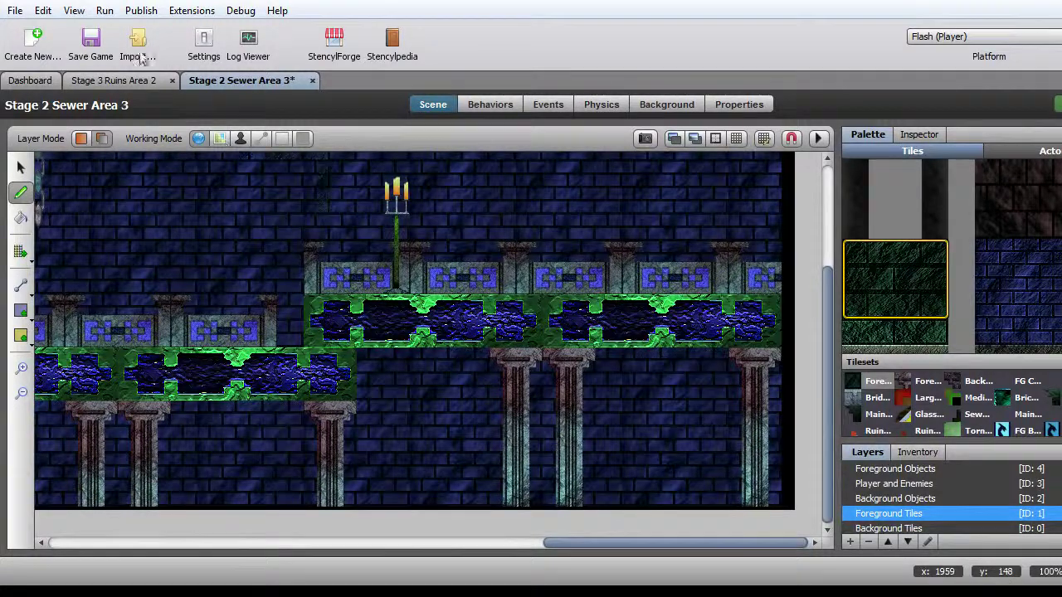
{"action": "left_click", "coordinate": [306, 81]}
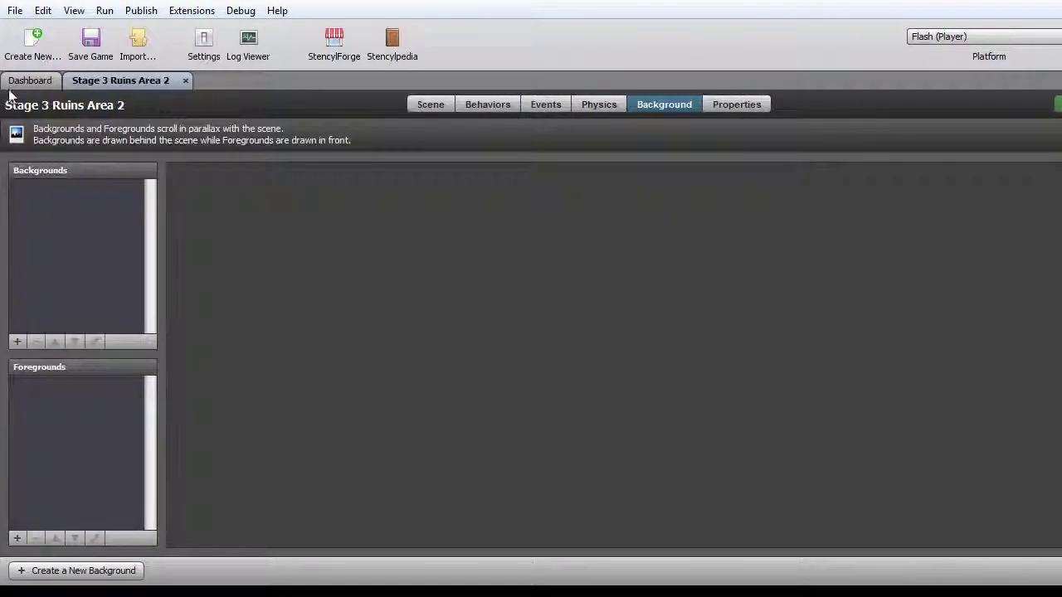
{"action": "left_click", "coordinate": [18, 82]}
{"action": "left_click", "coordinate": [661, 330]}
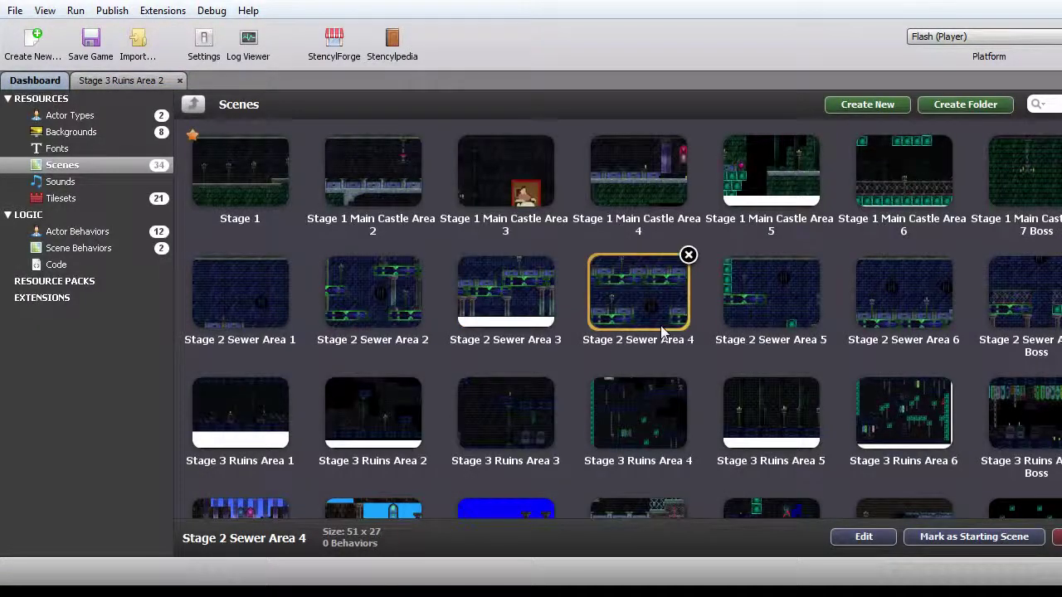
{"action": "double_click", "coordinate": [662, 330]}
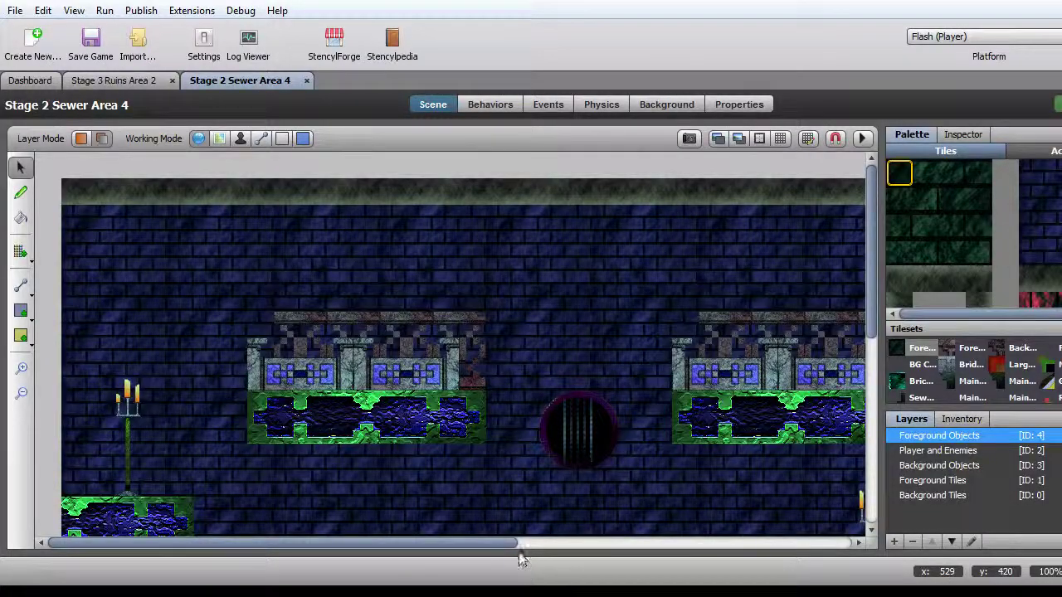
Enlarge the tile palette in both width and height
{"action": "scroll", "coordinate": [1029, 259], "scroll_direction": "down", "scroll_amount": 3}
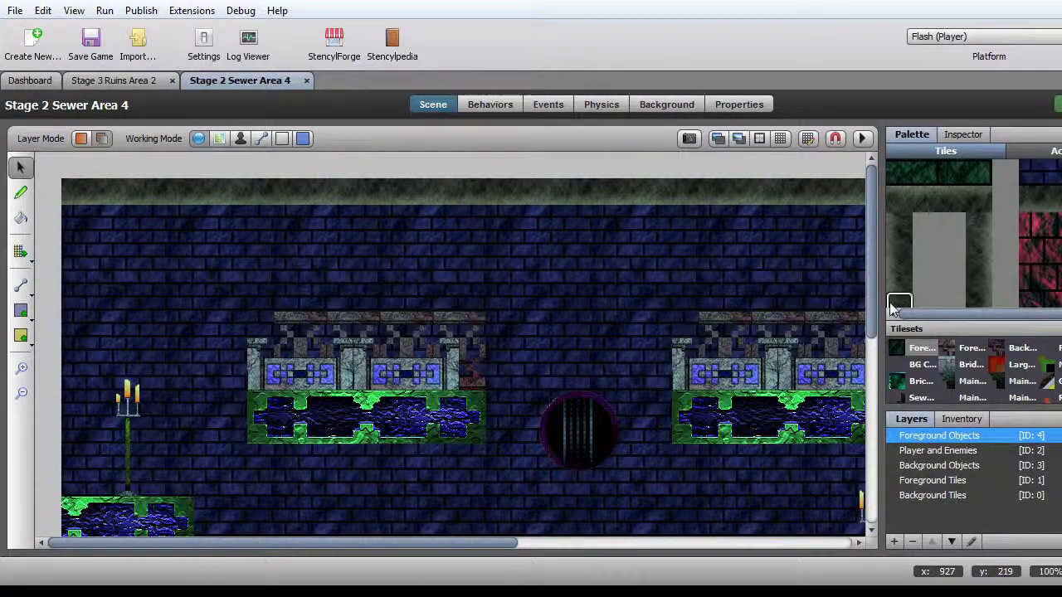
{"action": "left_click_drag", "start_coordinate": [880, 300], "coordinate": [856, 300]}
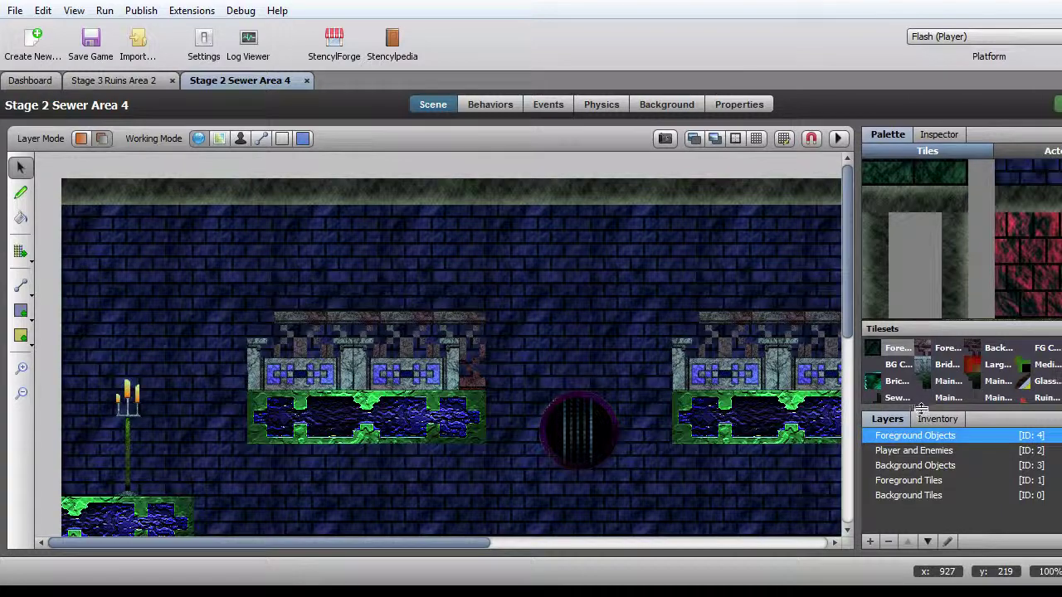
{"action": "left_click_drag", "start_coordinate": [921, 408], "coordinate": [926, 442]}
Pick the four-tile strip of rough grey stone and paint it on the Foreground Tiles layer along the ceiling trim from the left end
{"action": "scroll", "coordinate": [975, 292], "scroll_direction": "down", "scroll_amount": 5}
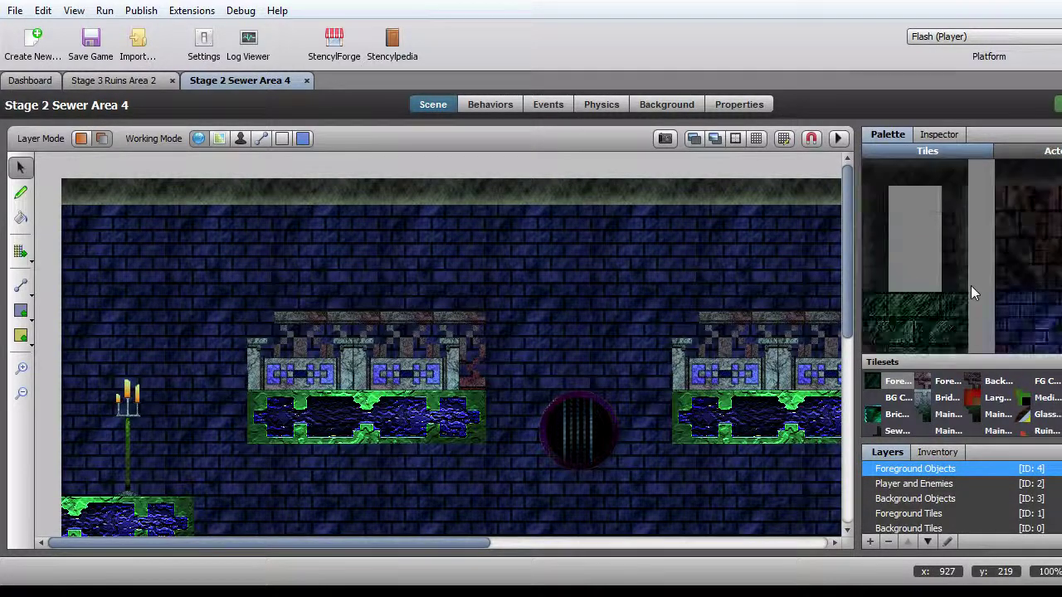
{"action": "scroll", "coordinate": [975, 292], "scroll_direction": "up", "scroll_amount": 2}
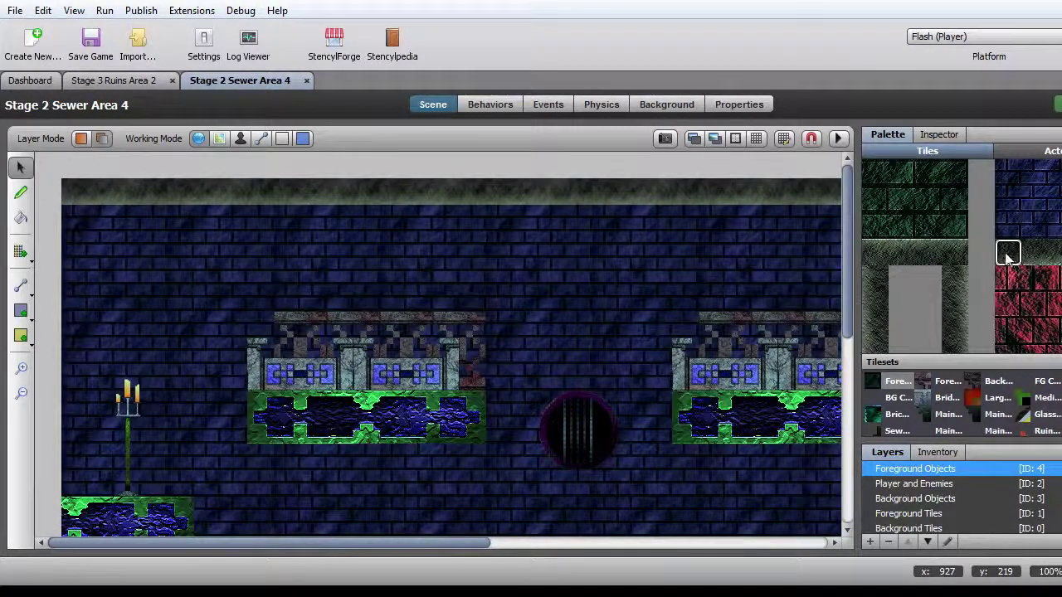
{"action": "left_click", "coordinate": [1029, 252]}
{"action": "left_click", "coordinate": [905, 513]}
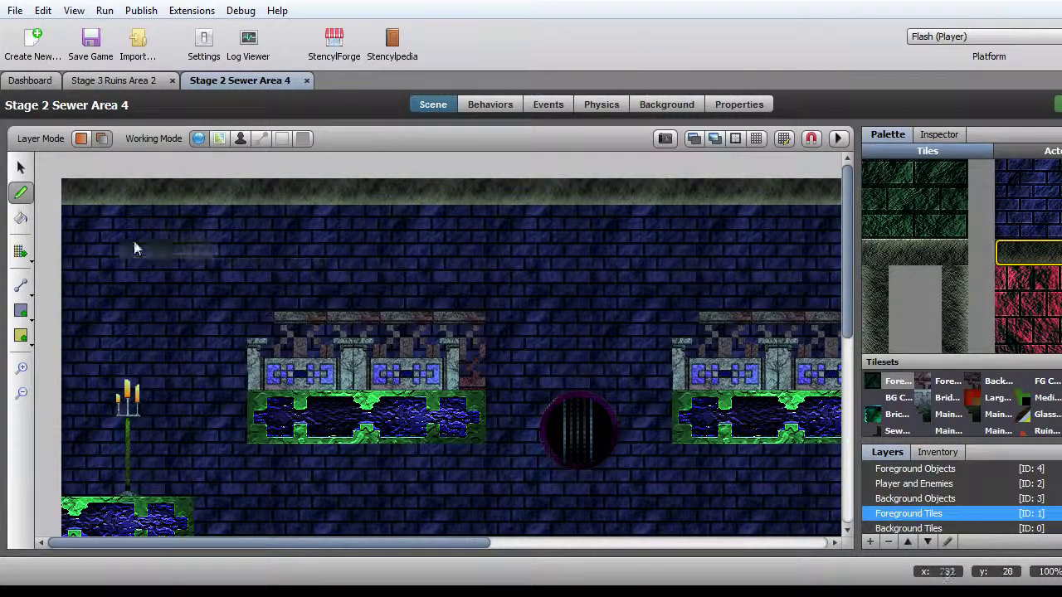
{"action": "left_click_drag", "start_coordinate": [69, 190], "coordinate": [287, 191]}
{"action": "mouse_move", "coordinate": [406, 175]}
{"action": "left_mouse_down"}
{"action": "mouse_move", "coordinate": [396, 201]}
{"action": "mouse_move", "coordinate": [472, 171]}
{"action": "mouse_move", "coordinate": [504, 190]}
{"action": "left_mouse_up"}
{"action": "left_click_drag", "start_coordinate": [581, 194], "coordinate": [606, 189]}
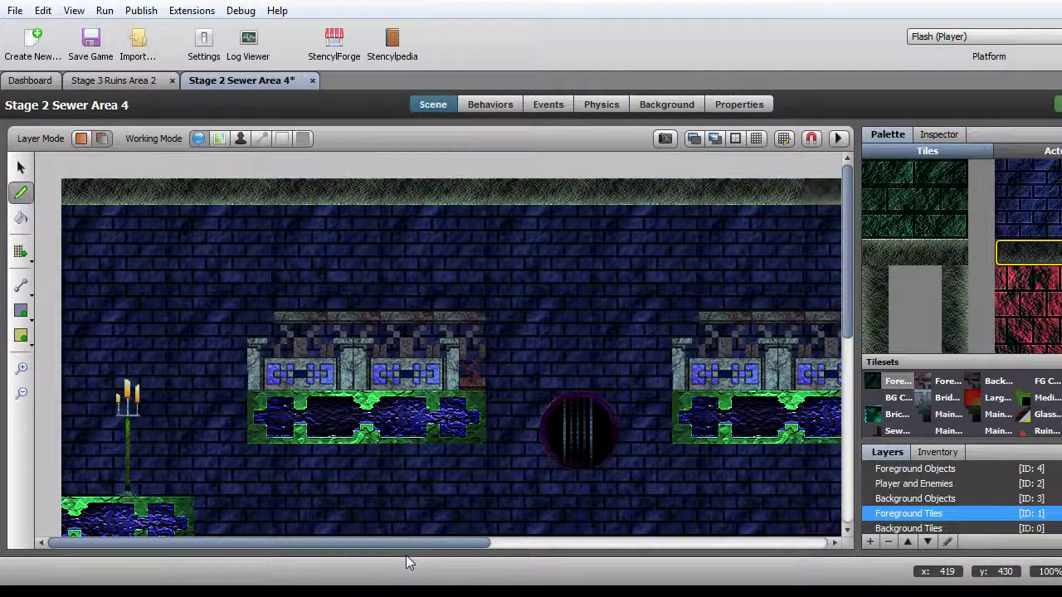
Extend the rough grey stone trim along the ceiling to the scene's right end
{"action": "left_click_drag", "start_coordinate": [411, 548], "coordinate": [631, 548]}
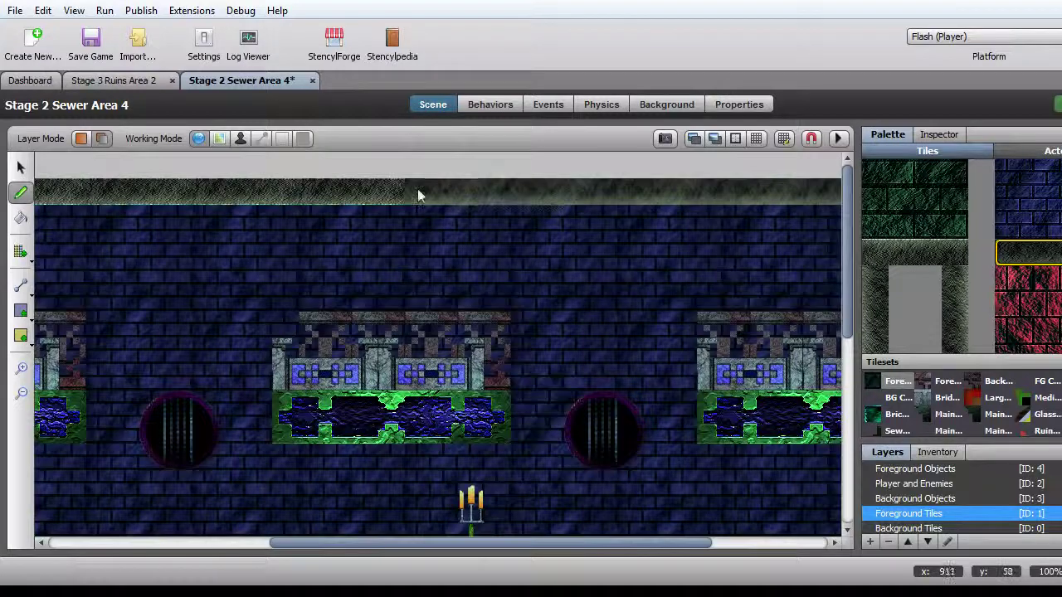
{"action": "left_click_drag", "start_coordinate": [415, 193], "coordinate": [526, 193]}
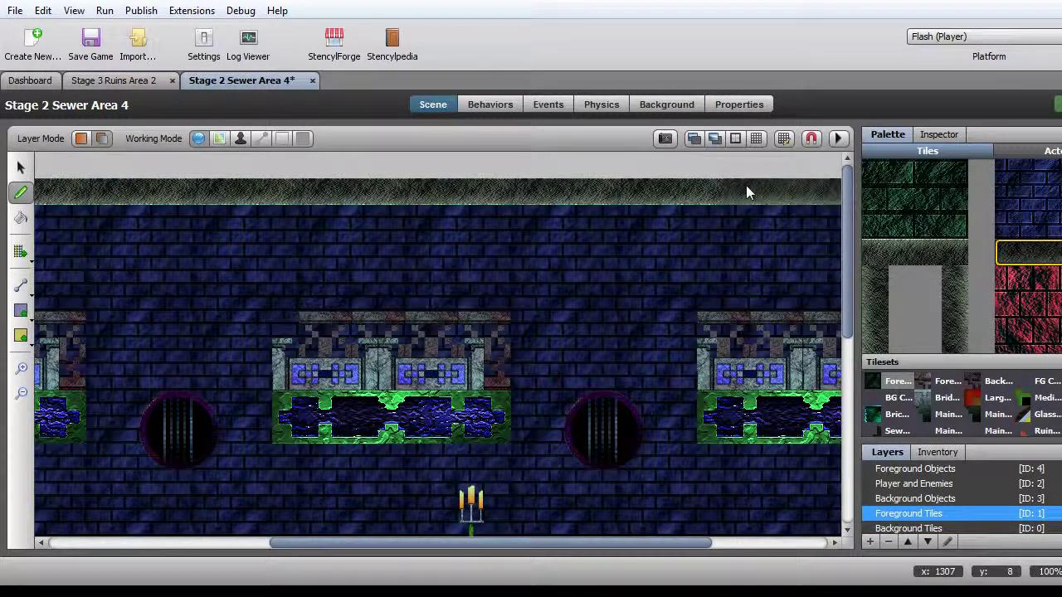
{"action": "left_click_drag", "start_coordinate": [682, 544], "coordinate": [799, 544]}
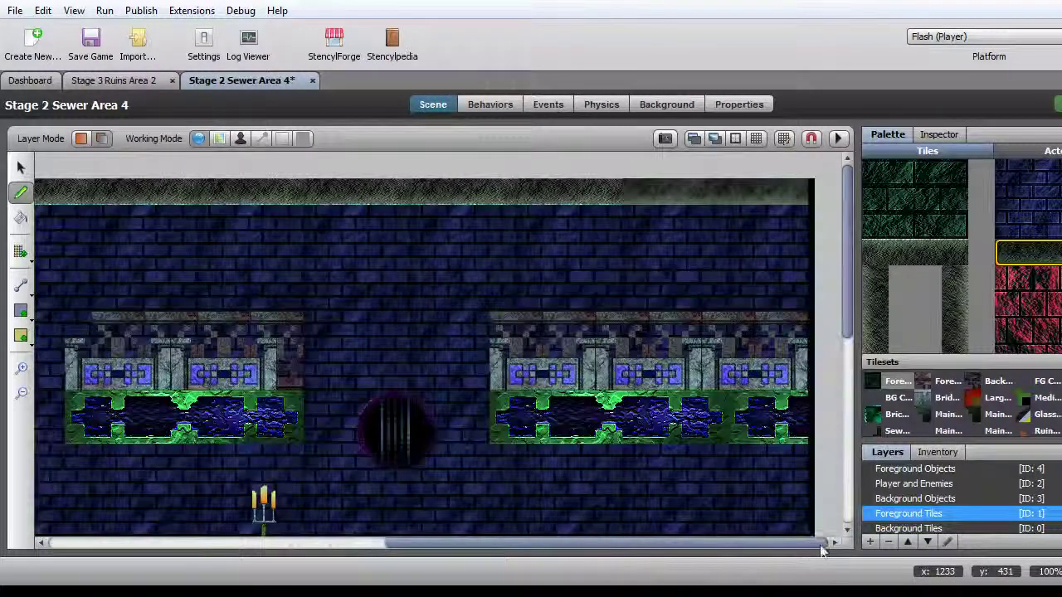
{"action": "left_click_drag", "start_coordinate": [645, 193], "coordinate": [809, 193]}
Check the rest of Area 4, close the scene and open Stage 2 Sewer Area 5 for editing
{"action": "scroll", "coordinate": [657, 326], "scroll_direction": "down", "scroll_amount": 5}
{"action": "scroll", "coordinate": [658, 326], "scroll_direction": "down", "scroll_amount": 3}
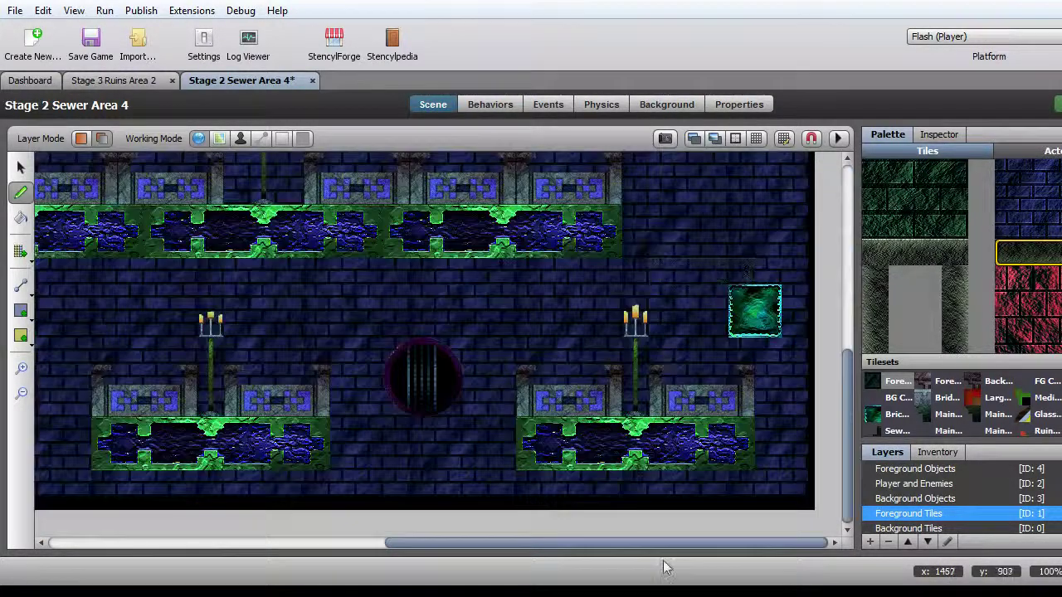
{"action": "left_click_drag", "start_coordinate": [659, 544], "coordinate": [477, 545]}
{"action": "left_click_drag", "start_coordinate": [306, 545], "coordinate": [157, 545]}
{"action": "scroll", "coordinate": [179, 366], "scroll_direction": "up", "scroll_amount": 8}
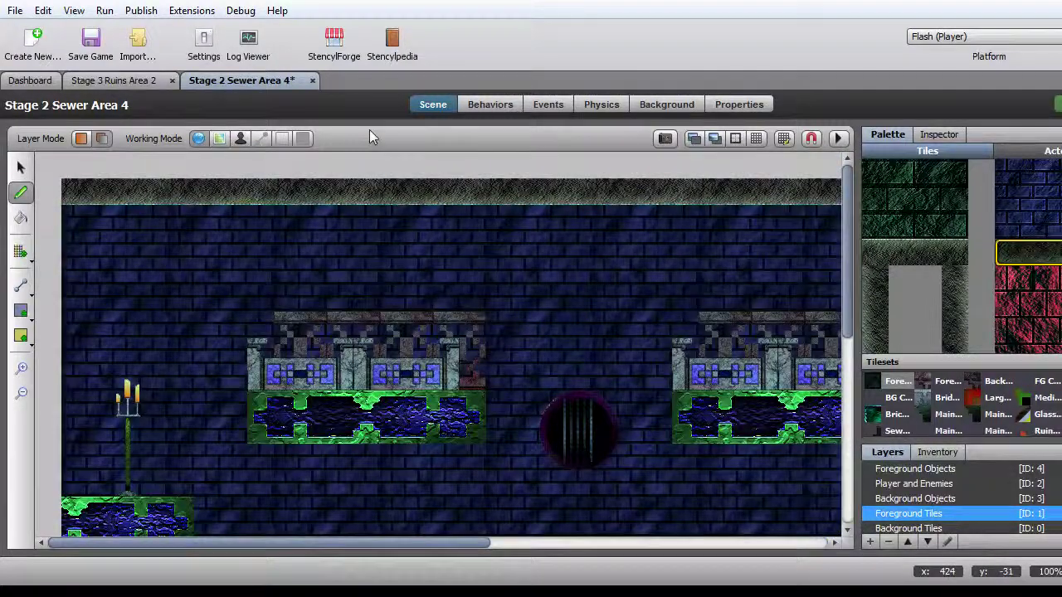
{"action": "left_click", "coordinate": [312, 80]}
{"action": "left_click", "coordinate": [30, 82]}
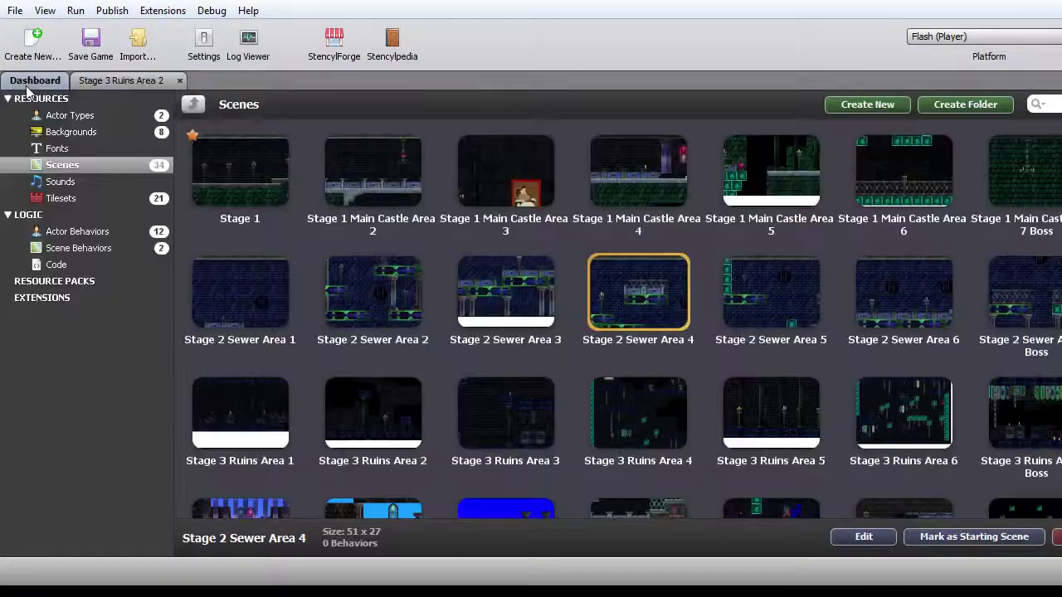
{"action": "double_click", "coordinate": [783, 310]}
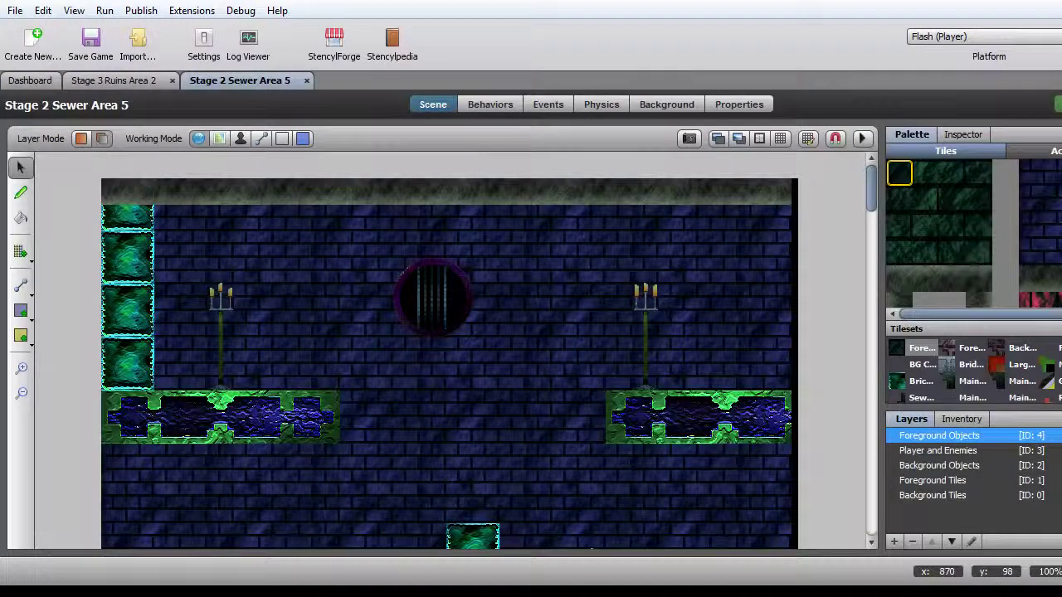
Enlarge the tile palette and make Area 5's Foreground Tiles layer active
{"action": "left_click_drag", "start_coordinate": [876, 352], "coordinate": [826, 349]}
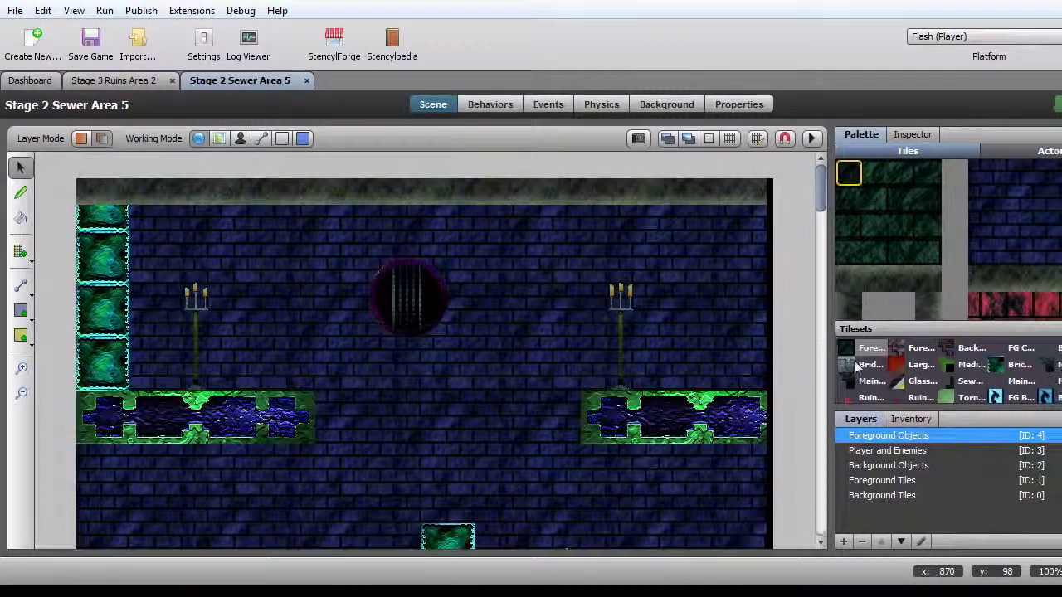
{"action": "left_click", "coordinate": [886, 515]}
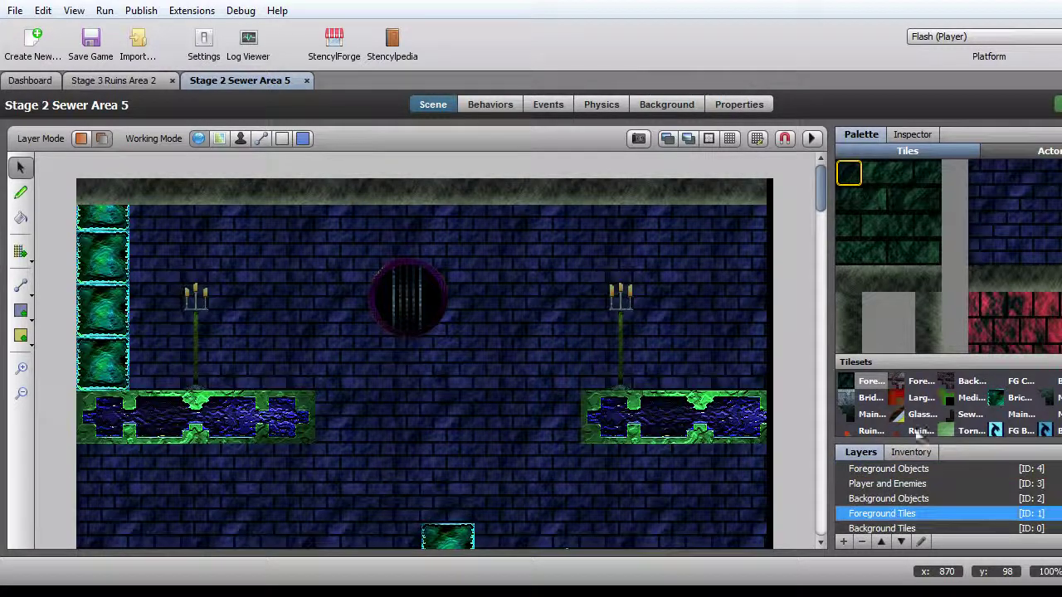
Pick the four-tile strip of rough grey stone and repaint Area 5's ceiling trim with it across the full width
{"action": "scroll", "coordinate": [943, 323], "scroll_direction": "down", "scroll_amount": 5}
{"action": "scroll", "coordinate": [943, 319], "scroll_direction": "down", "scroll_amount": 3}
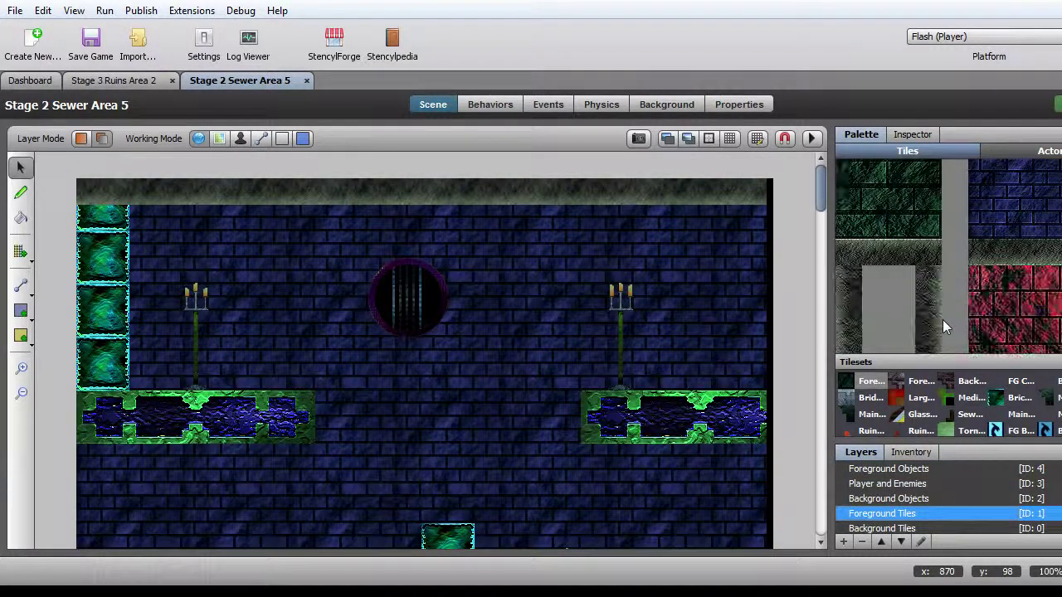
{"action": "left_click", "coordinate": [1060, 262]}
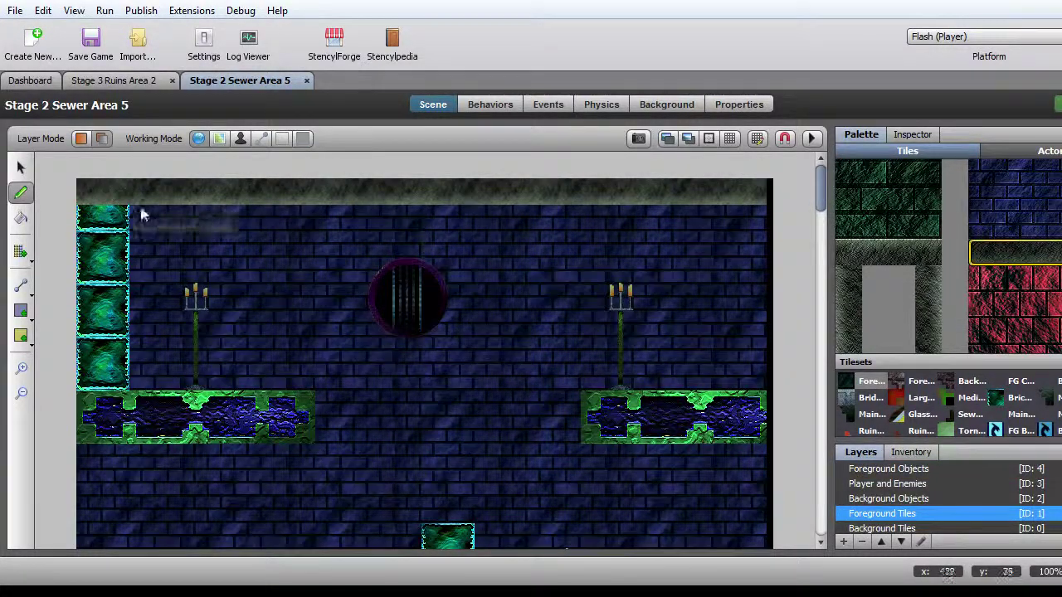
{"action": "mouse_move", "coordinate": [95, 190]}
{"action": "left_mouse_down"}
{"action": "mouse_move", "coordinate": [281, 185]}
{"action": "mouse_move", "coordinate": [327, 169]}
{"action": "mouse_move", "coordinate": [302, 189]}
{"action": "mouse_move", "coordinate": [417, 158]}
{"action": "mouse_move", "coordinate": [413, 186]}
{"action": "left_mouse_up"}
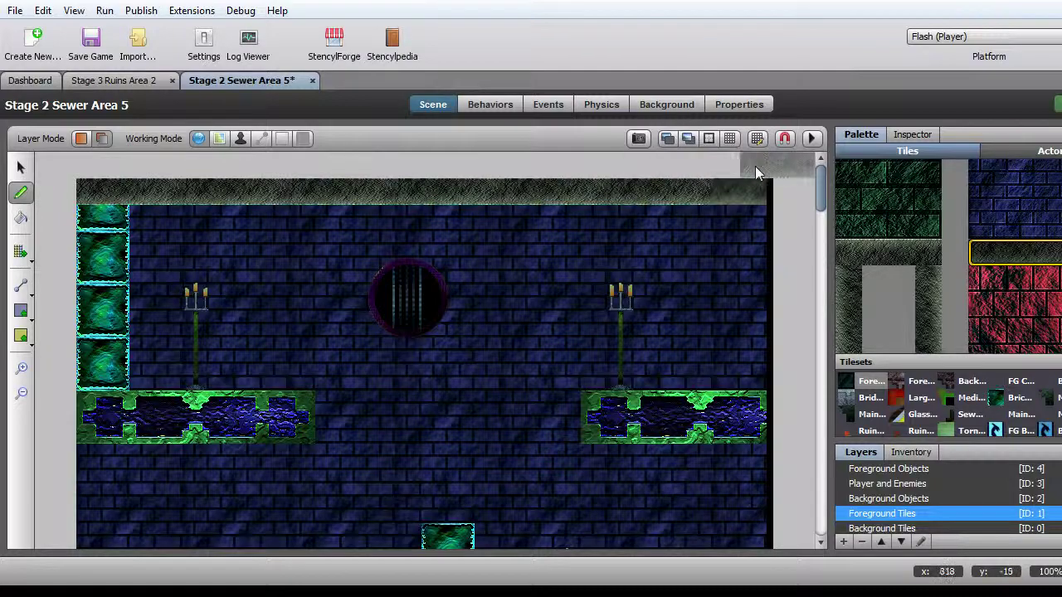
Paint the vertical rough grey stone tiles on the right wall below the stepped platforms near Area 5's bottom and save
{"action": "scroll", "coordinate": [748, 327], "scroll_direction": "down", "scroll_amount": 3}
{"action": "scroll", "coordinate": [747, 326], "scroll_direction": "down", "scroll_amount": 15}
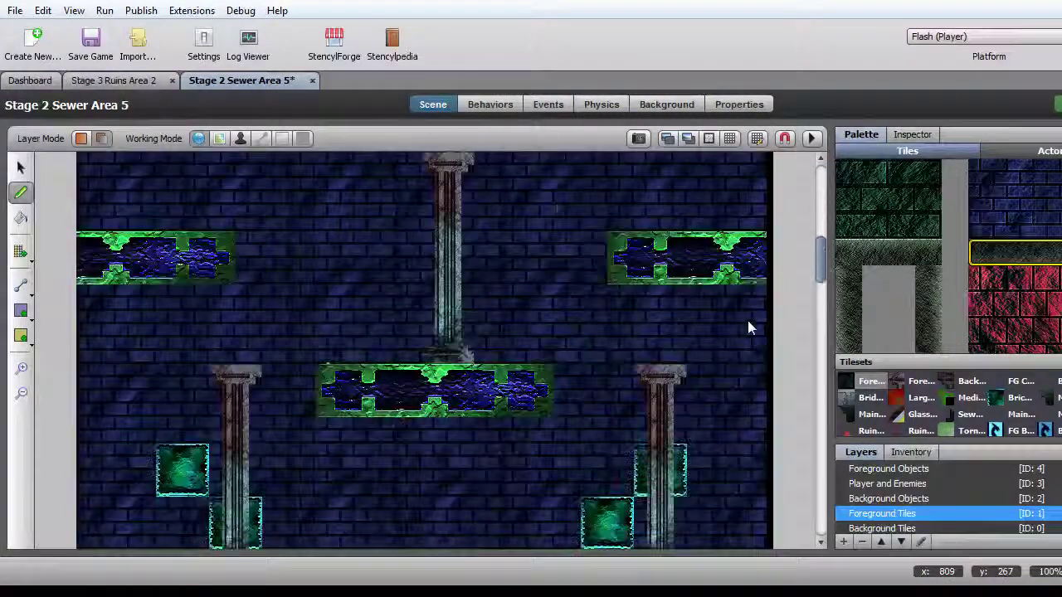
{"action": "scroll", "coordinate": [747, 320], "scroll_direction": "down", "scroll_amount": 10}
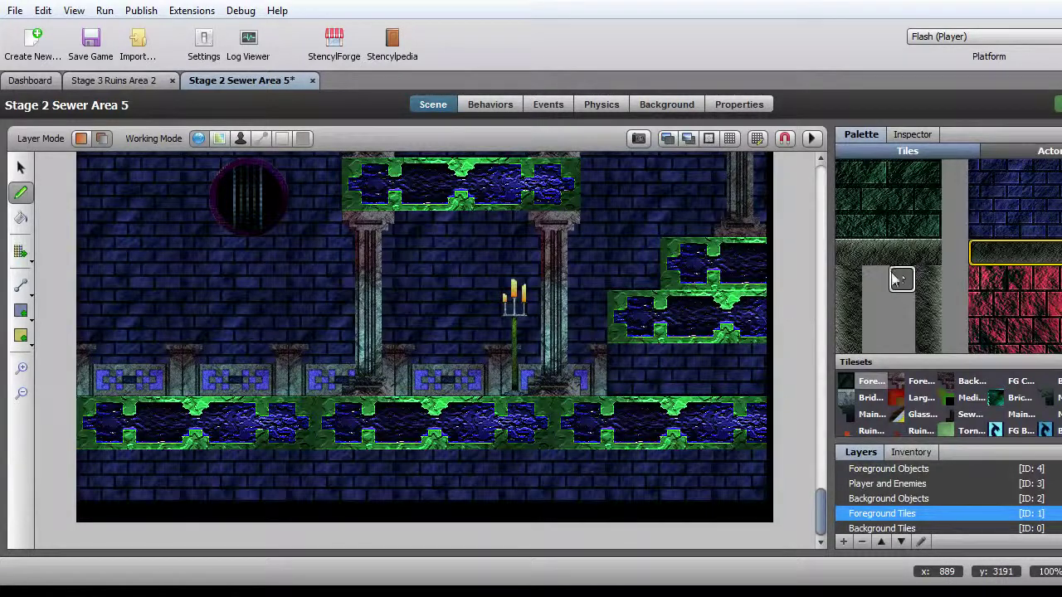
{"action": "left_click", "coordinate": [848, 290]}
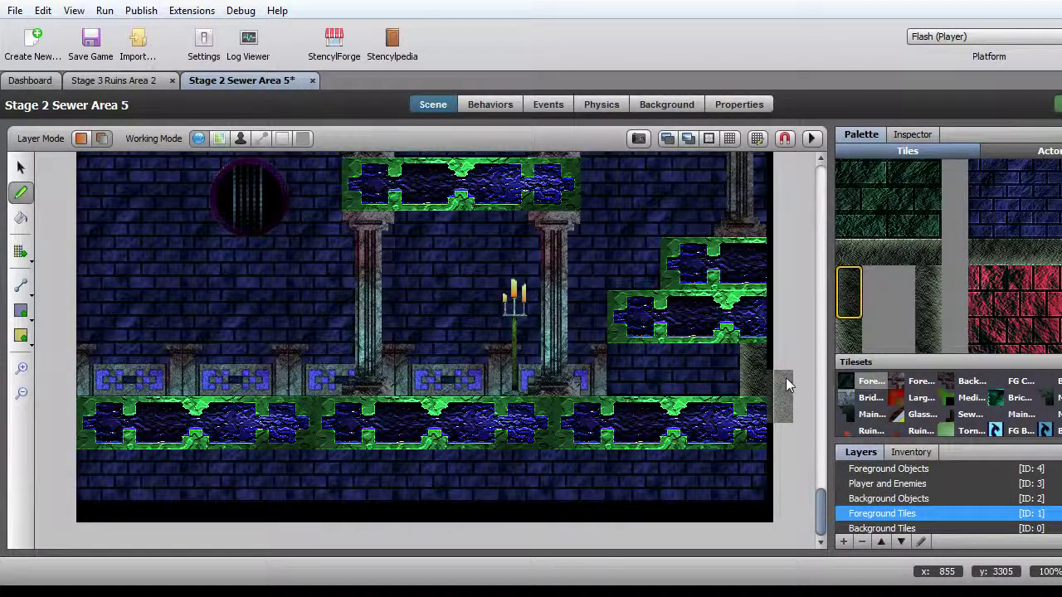
{"action": "key", "text": "ctrl+s"}
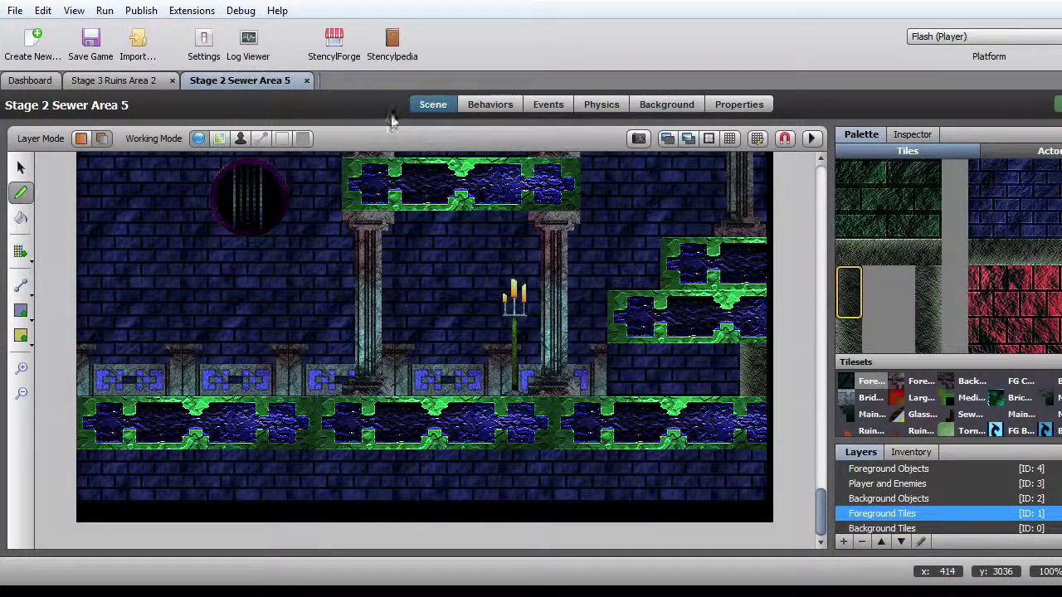
Close Area 5 and open Stage 2 Sewer Area 6 for editing
{"action": "left_click", "coordinate": [307, 81]}
{"action": "left_click", "coordinate": [36, 84]}
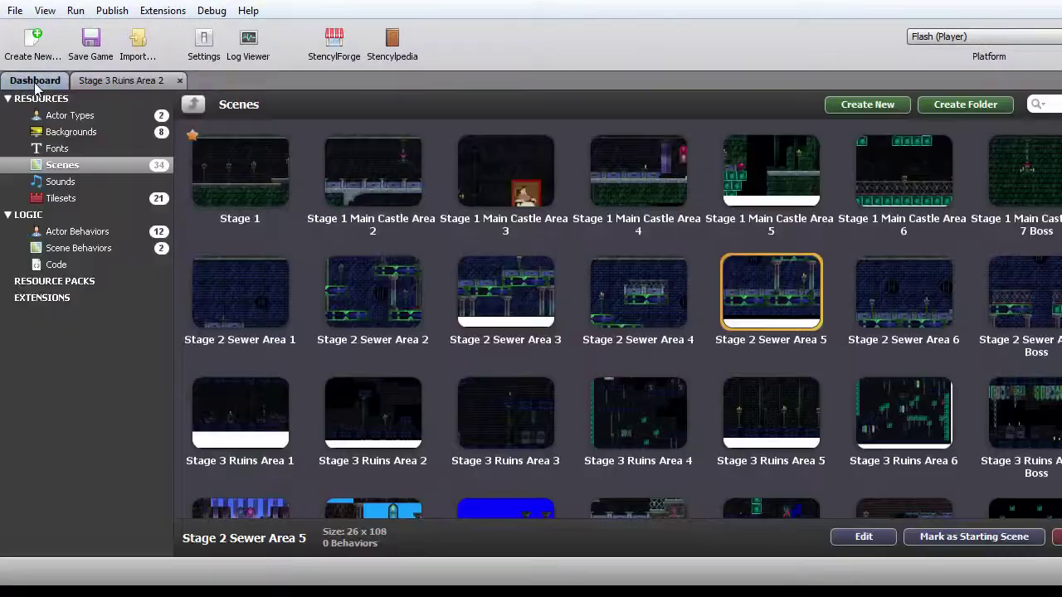
{"action": "double_click", "coordinate": [912, 331]}
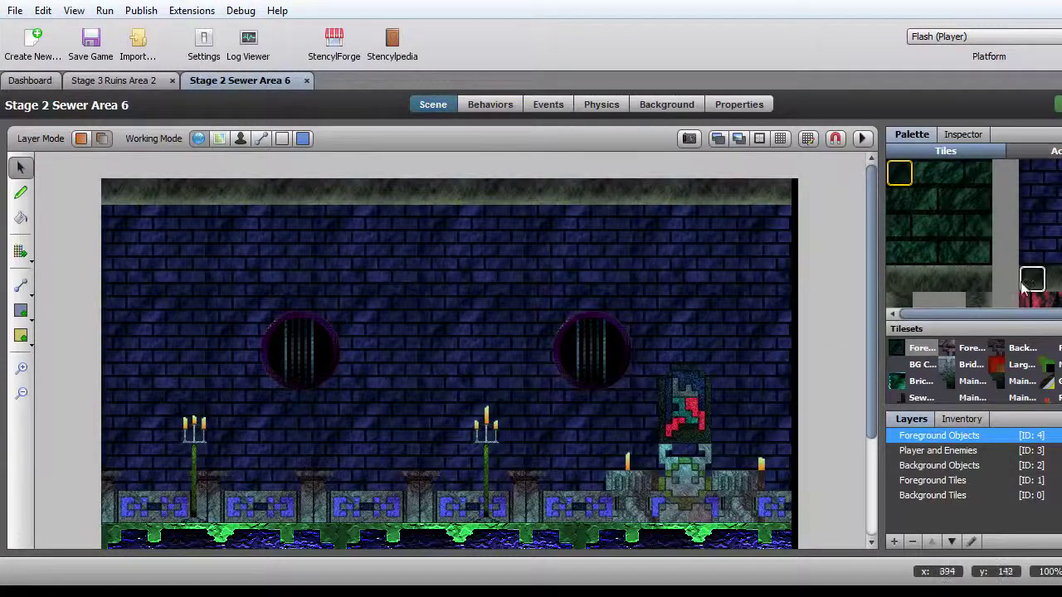
Enlarge the tile palette and repaint Area 6's ceiling trim on the Foreground Tiles layer with the rough grey stone strip
{"action": "left_click_drag", "start_coordinate": [882, 338], "coordinate": [836, 339]}
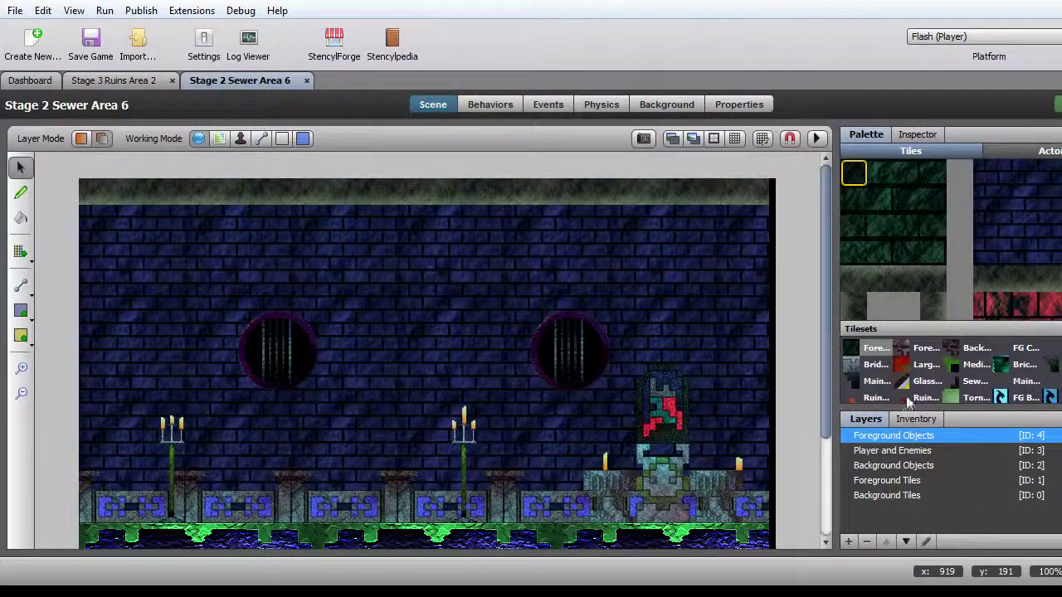
{"action": "left_click_drag", "start_coordinate": [904, 410], "coordinate": [905, 422]}
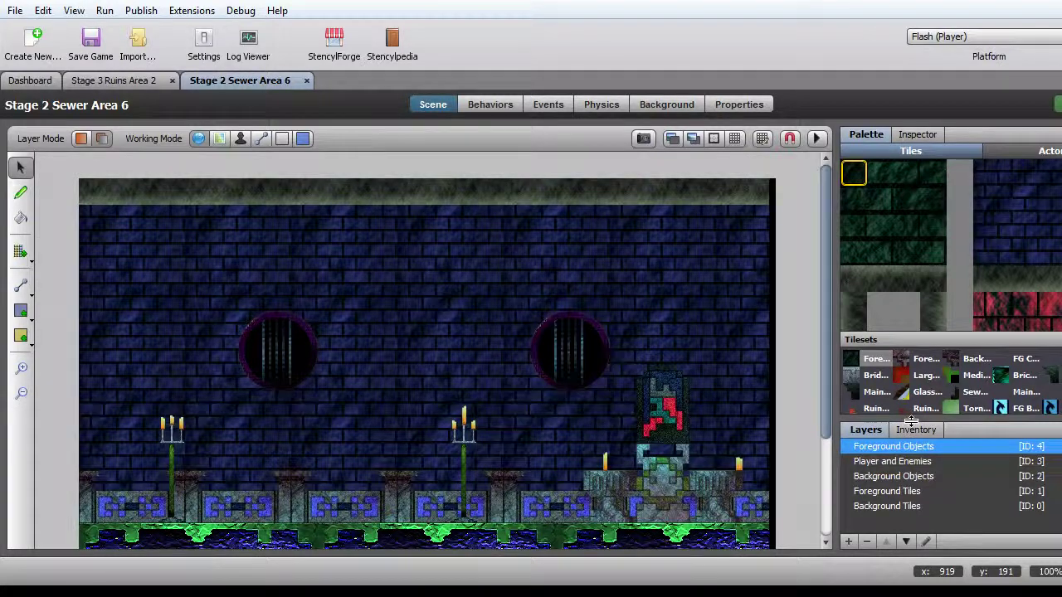
{"action": "left_click", "coordinate": [911, 492]}
{"action": "scroll", "coordinate": [987, 278], "scroll_direction": "down", "scroll_amount": 4}
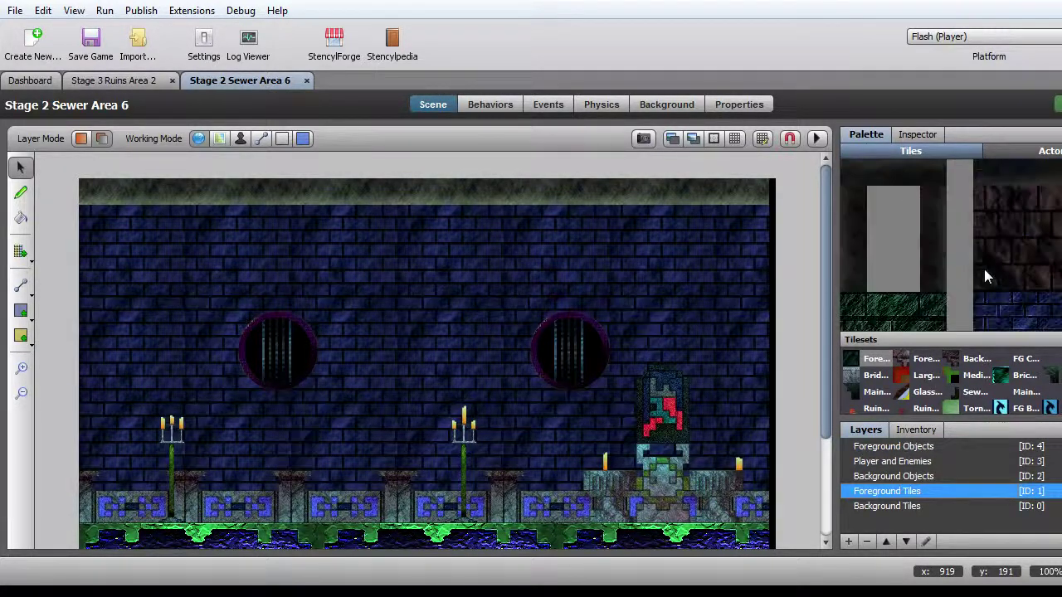
{"action": "scroll", "coordinate": [987, 278], "scroll_direction": "up", "scroll_amount": 3}
{"action": "left_click", "coordinate": [992, 253]}
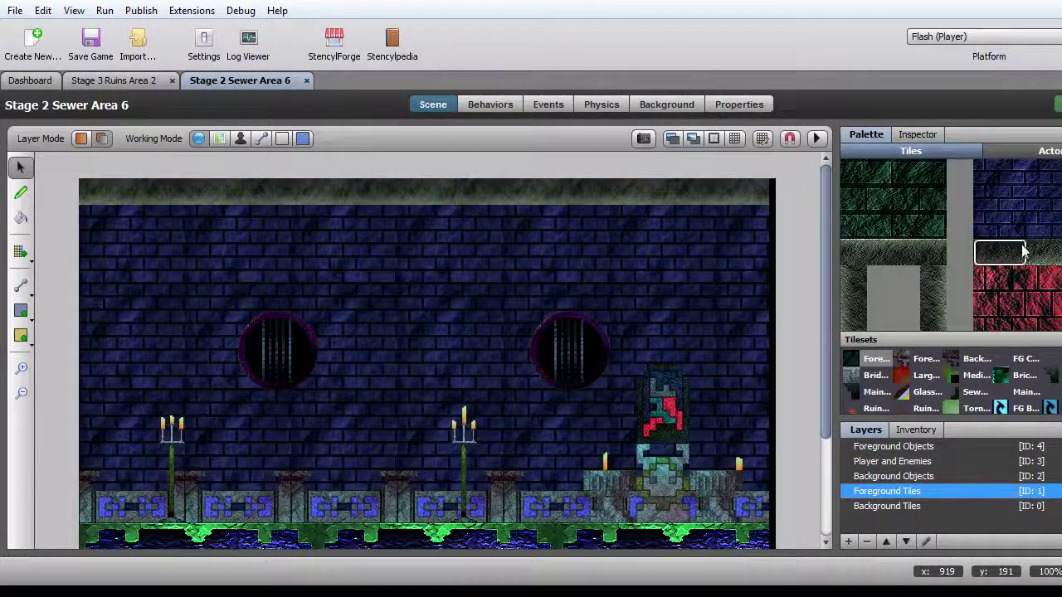
{"action": "left_click", "coordinate": [21, 193]}
{"action": "mouse_move", "coordinate": [103, 197]}
{"action": "left_mouse_down"}
{"action": "mouse_move", "coordinate": [171, 143]}
{"action": "mouse_move", "coordinate": [207, 168]}
{"action": "mouse_move", "coordinate": [201, 192]}
{"action": "mouse_move", "coordinate": [282, 163]}
{"action": "mouse_move", "coordinate": [306, 193]}
{"action": "left_mouse_up"}
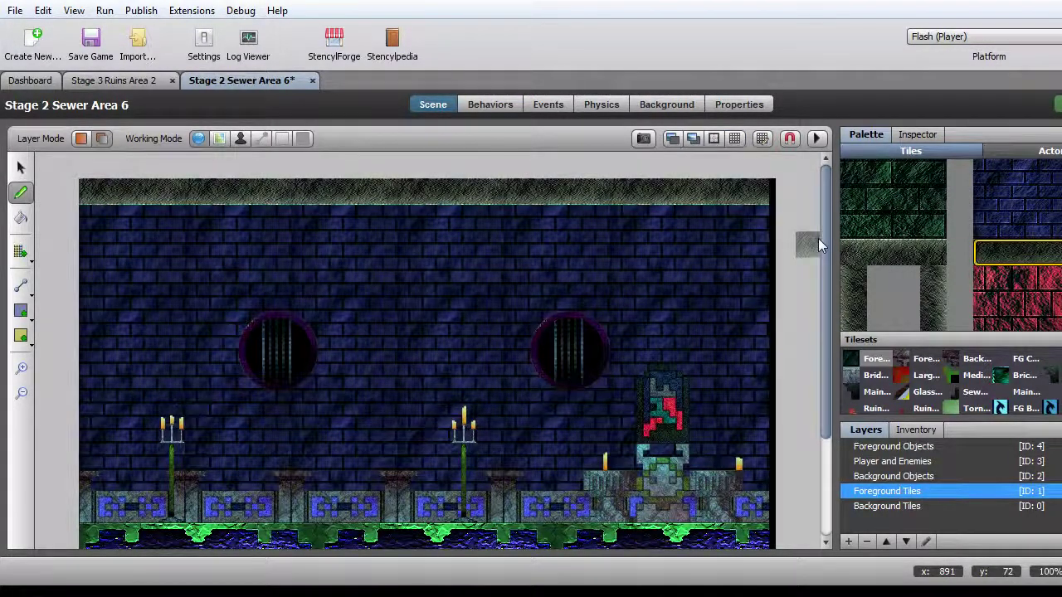
Save and close Area 6, and open Stage 2 Sewer Area 7 Boss for editing
{"action": "key", "text": "ctrl+s"}
{"action": "scroll", "coordinate": [788, 315], "scroll_direction": "down", "scroll_amount": 3}
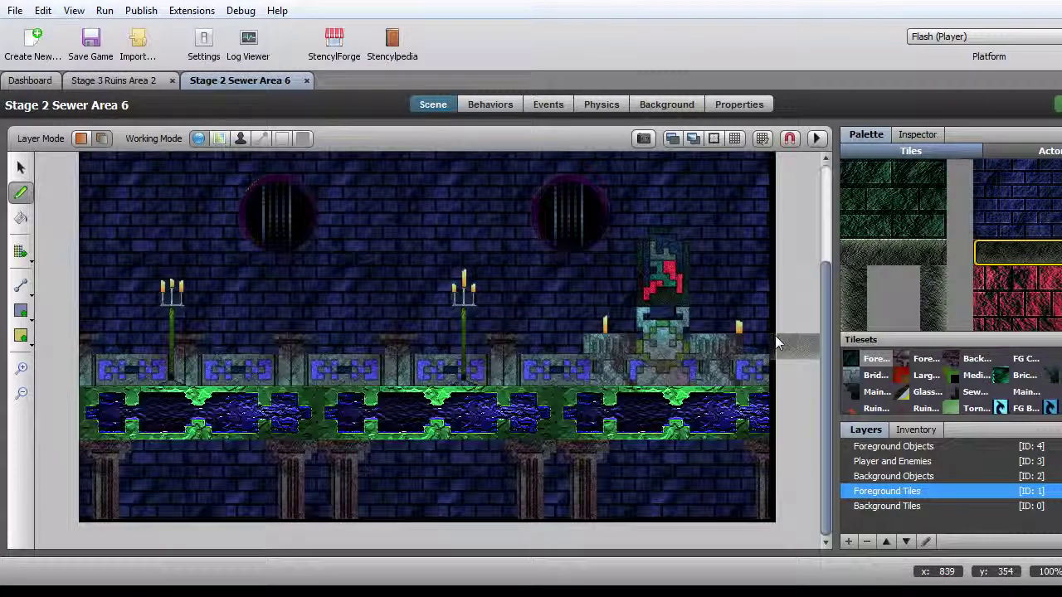
{"action": "scroll", "coordinate": [776, 332], "scroll_direction": "up", "scroll_amount": 3}
{"action": "left_click", "coordinate": [307, 82]}
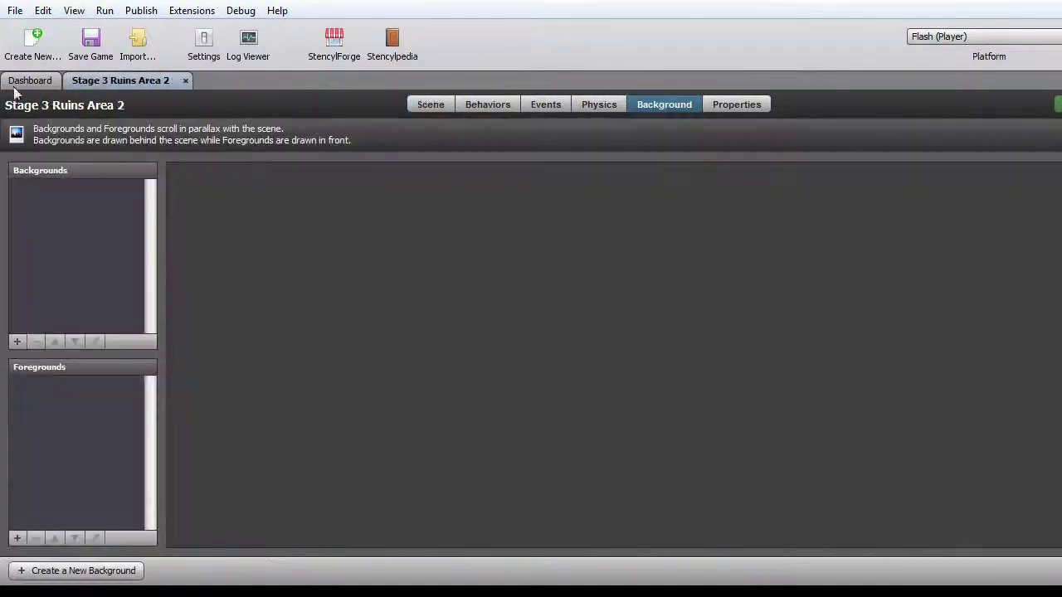
{"action": "left_click", "coordinate": [15, 84]}
{"action": "double_click", "coordinate": [1025, 292]}
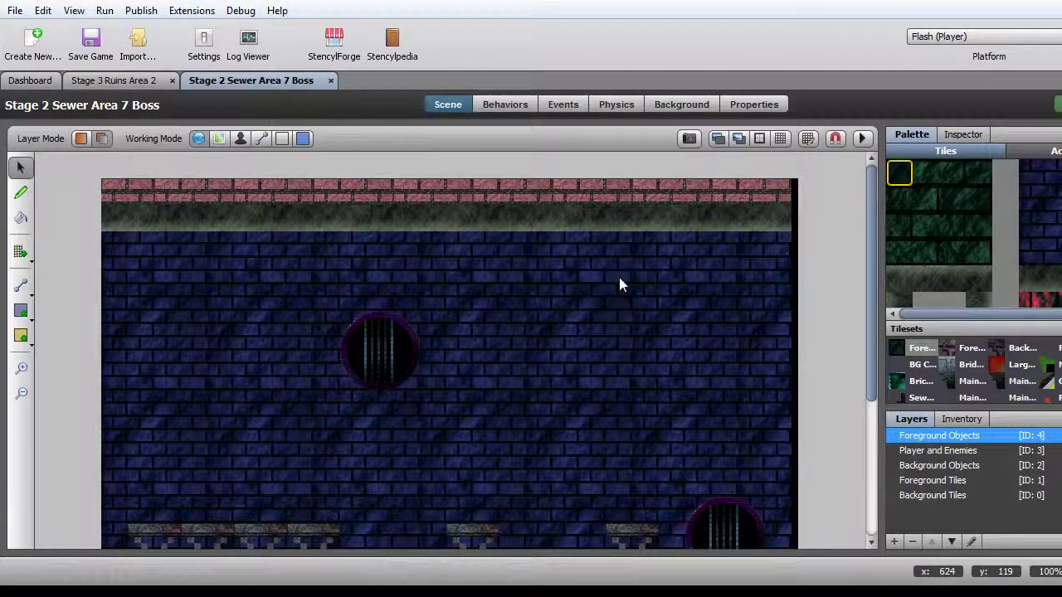
Repaint the boss scene's grey trim below the pink bricks with the rough grey stone strip on the Foreground Tiles layer
{"action": "scroll", "coordinate": [924, 234], "scroll_direction": "down", "scroll_amount": 10}
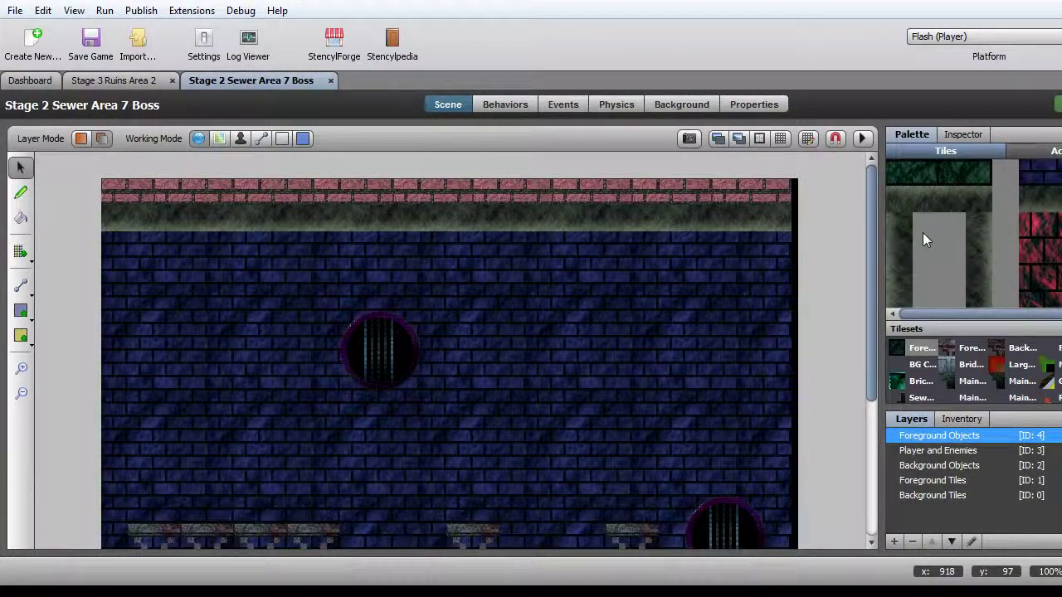
{"action": "scroll", "coordinate": [923, 232], "scroll_direction": "down", "scroll_amount": 8}
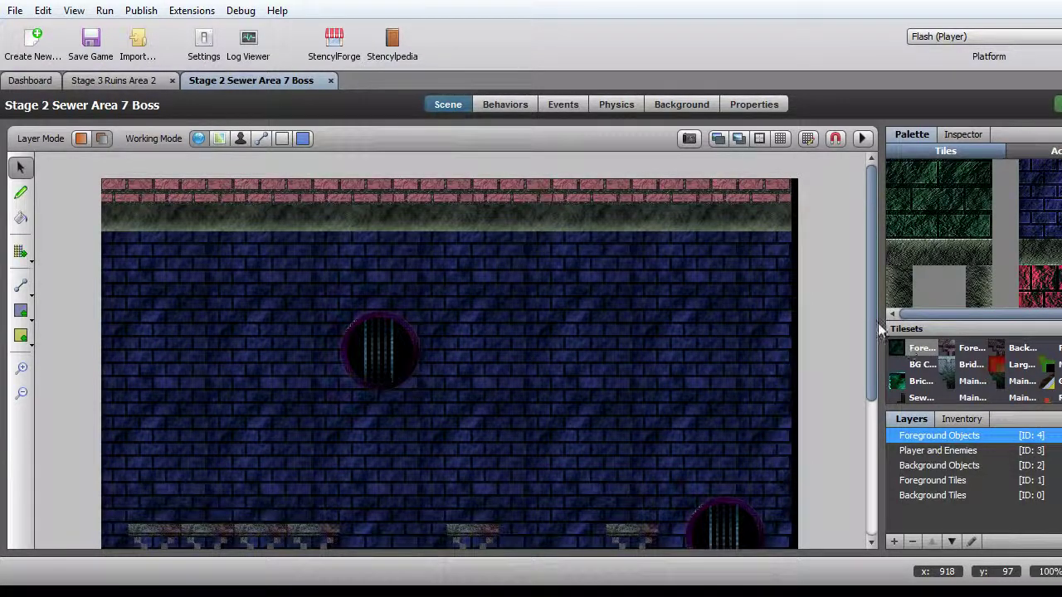
{"action": "left_click_drag", "start_coordinate": [881, 328], "coordinate": [858, 323]}
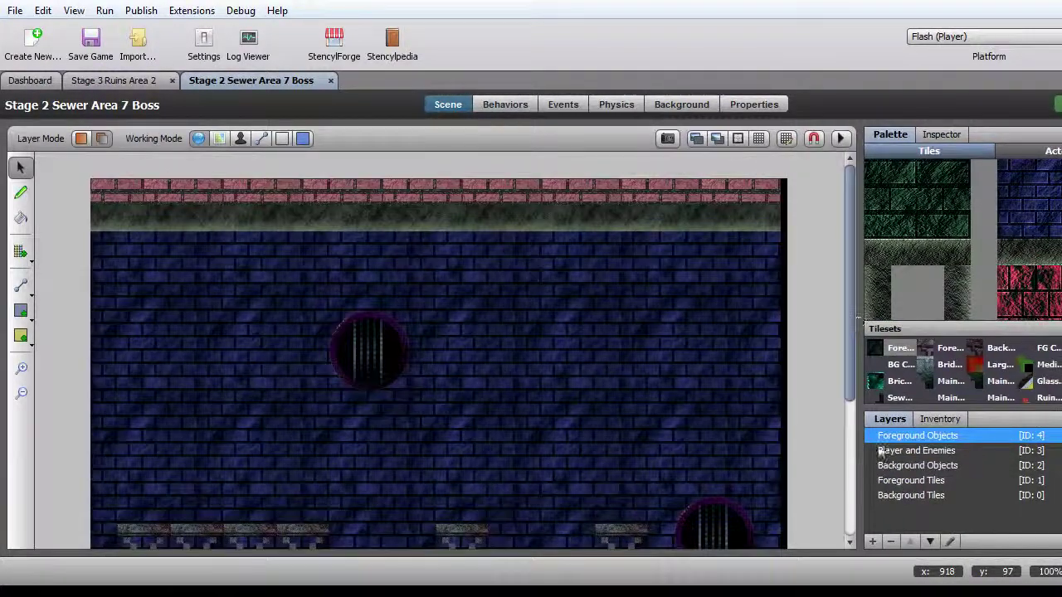
{"action": "left_click", "coordinate": [912, 480]}
{"action": "left_click", "coordinate": [1011, 253]}
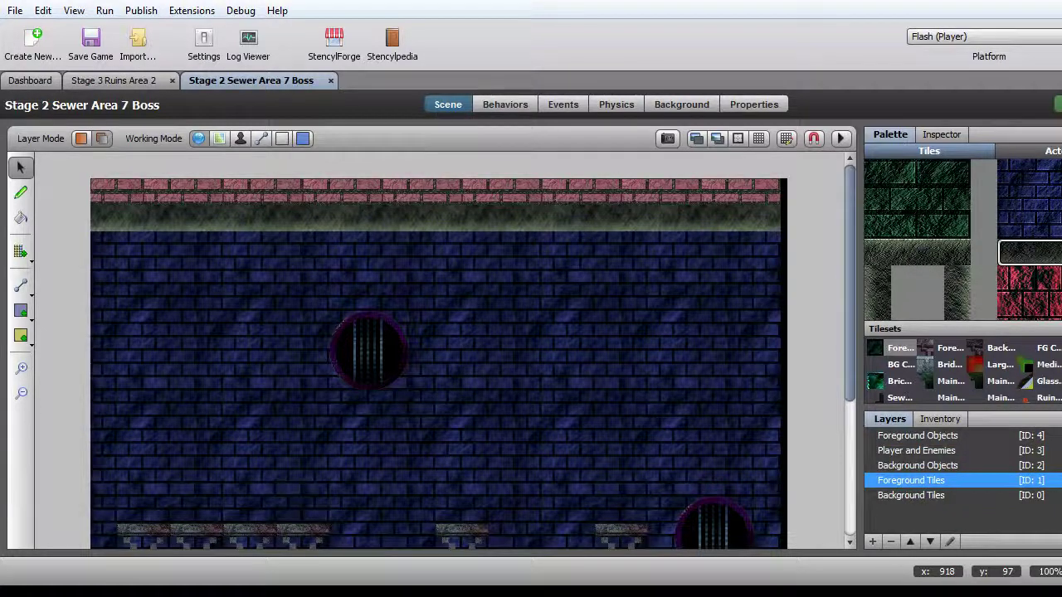
{"action": "left_click", "coordinate": [106, 222]}
{"action": "left_click_drag", "start_coordinate": [150, 218], "coordinate": [214, 219]}
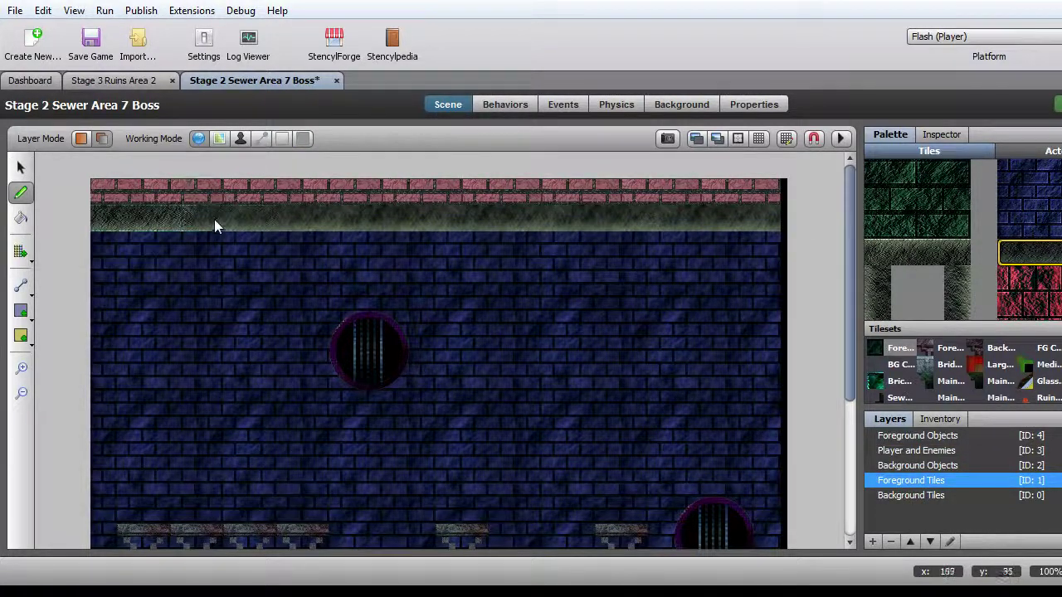
{"action": "mouse_move", "coordinate": [281, 221]}
{"action": "left_mouse_down"}
{"action": "mouse_move", "coordinate": [426, 203]}
{"action": "mouse_move", "coordinate": [427, 225]}
{"action": "mouse_move", "coordinate": [522, 202]}
{"action": "mouse_move", "coordinate": [560, 219]}
{"action": "mouse_move", "coordinate": [696, 196]}
{"action": "left_mouse_up"}
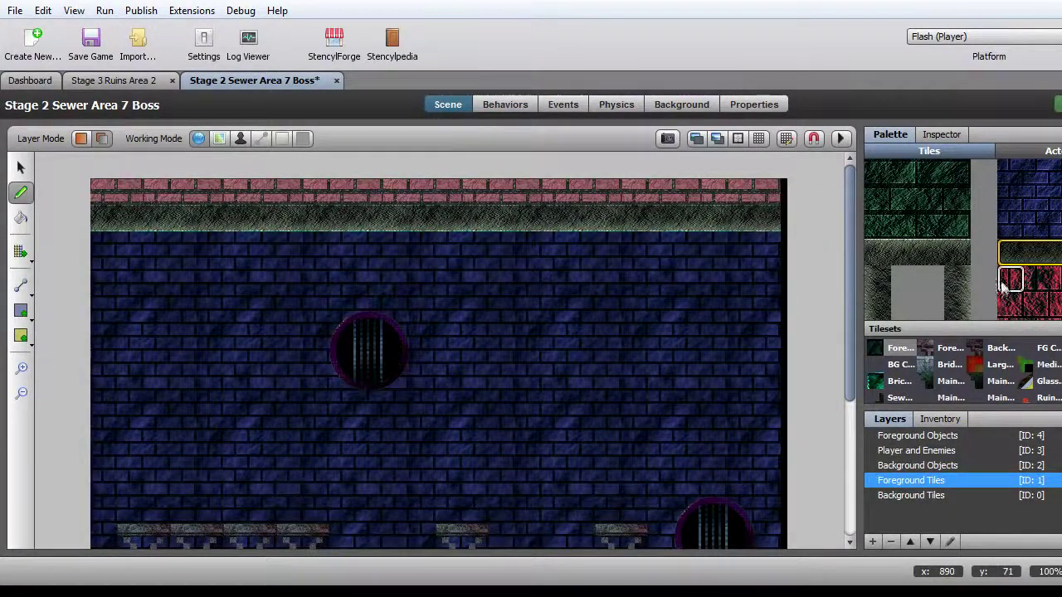
Replace the pink brick row along the boss scene's upper edge with the four-tile strip of rough green brick
{"action": "scroll", "coordinate": [984, 286], "scroll_direction": "up", "scroll_amount": 3}
{"action": "left_click", "coordinate": [880, 228]}
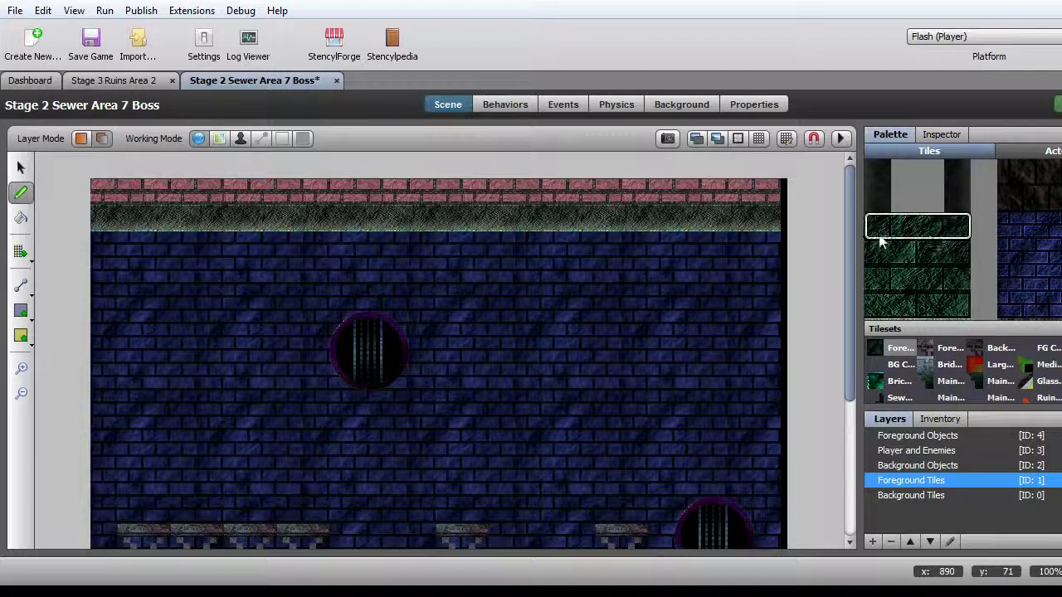
{"action": "left_click", "coordinate": [105, 189]}
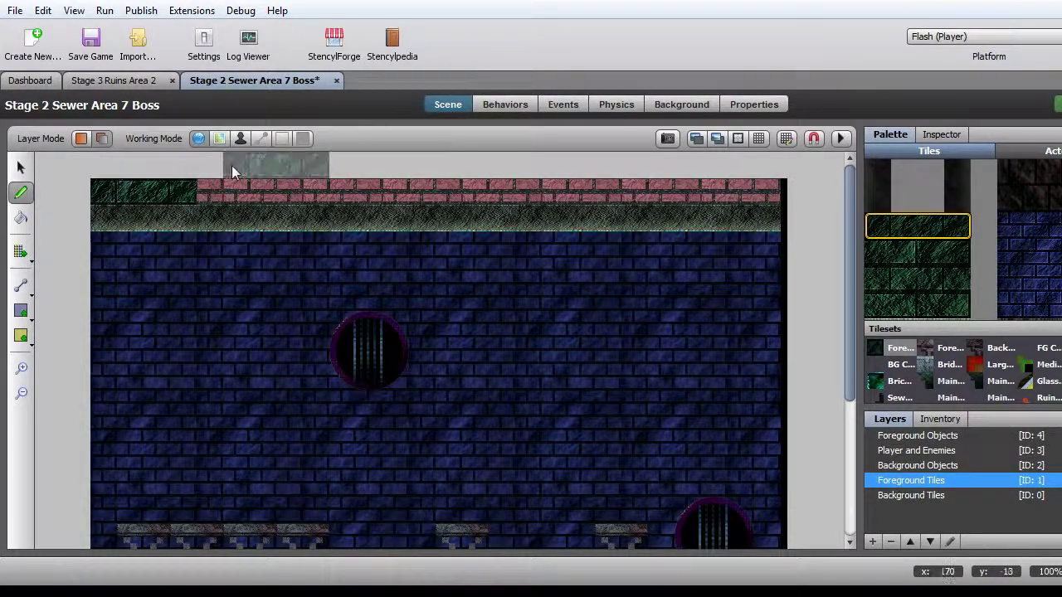
{"action": "left_click", "coordinate": [211, 188]}
{"action": "left_click", "coordinate": [320, 186]}
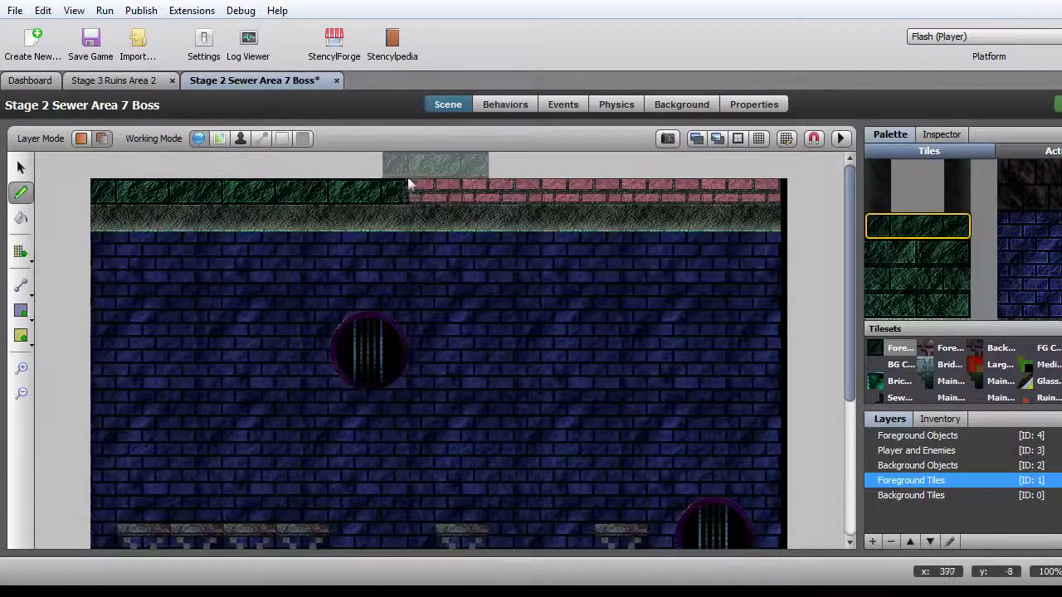
{"action": "left_click", "coordinate": [415, 186]}
{"action": "left_click", "coordinate": [531, 192]}
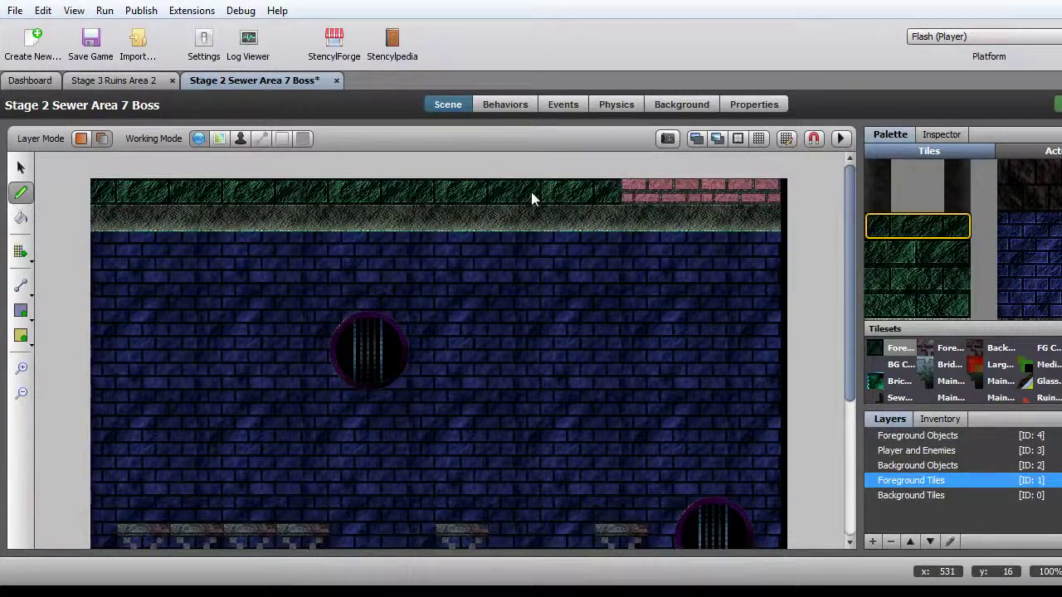
{"action": "left_click", "coordinate": [639, 181]}
{"action": "left_click", "coordinate": [742, 195]}
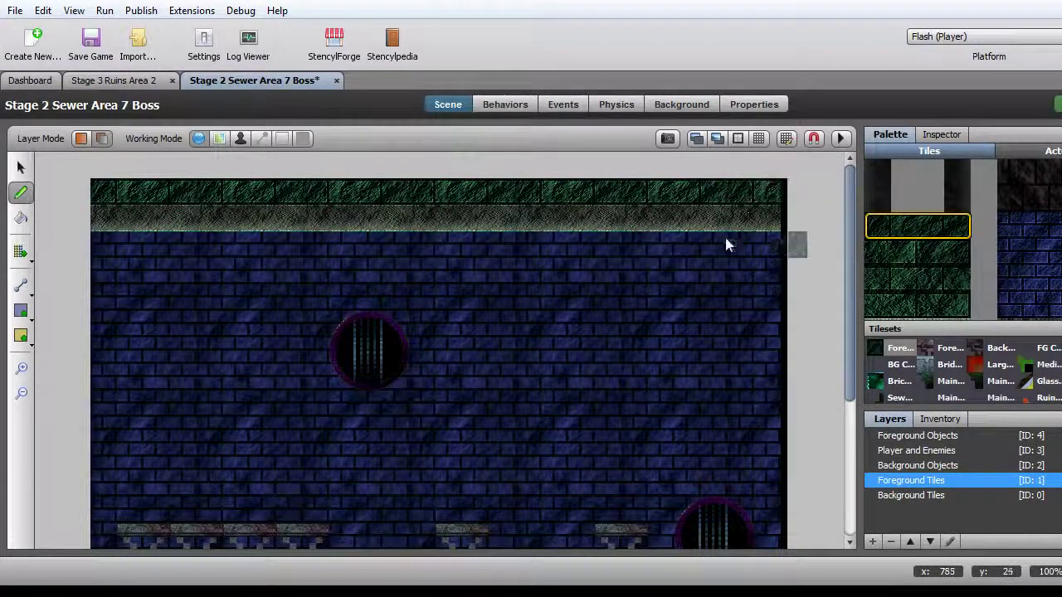
Check the rest of the boss scene, close it and return to the scenes list
{"action": "scroll", "coordinate": [701, 329], "scroll_direction": "down", "scroll_amount": 5}
{"action": "scroll", "coordinate": [701, 329], "scroll_direction": "up", "scroll_amount": 4}
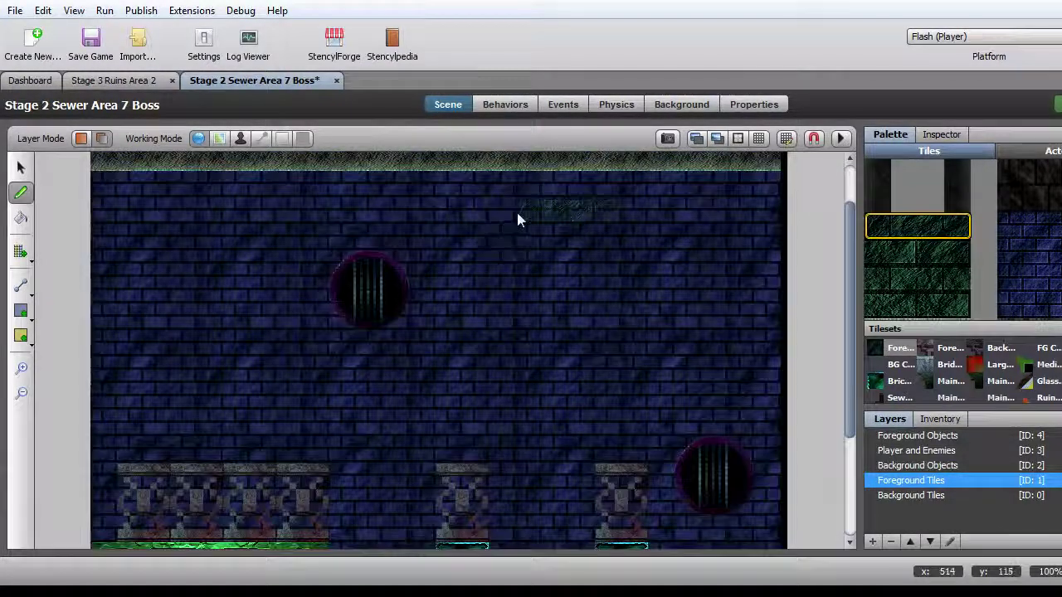
{"action": "scroll", "coordinate": [479, 238], "scroll_direction": "up", "scroll_amount": 2}
{"action": "left_click", "coordinate": [336, 80]}
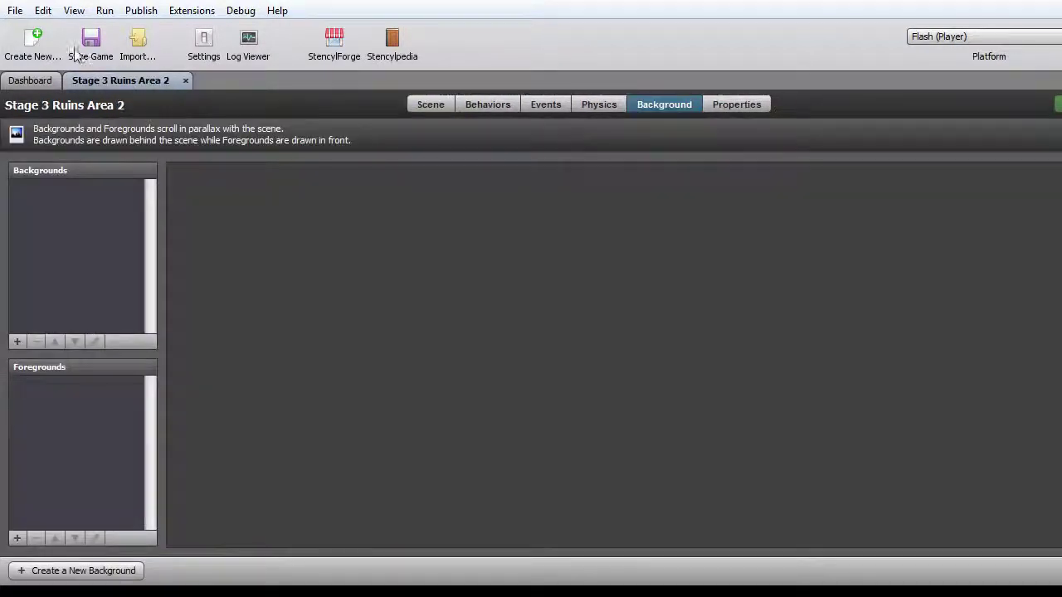
{"action": "left_click", "coordinate": [30, 80]}
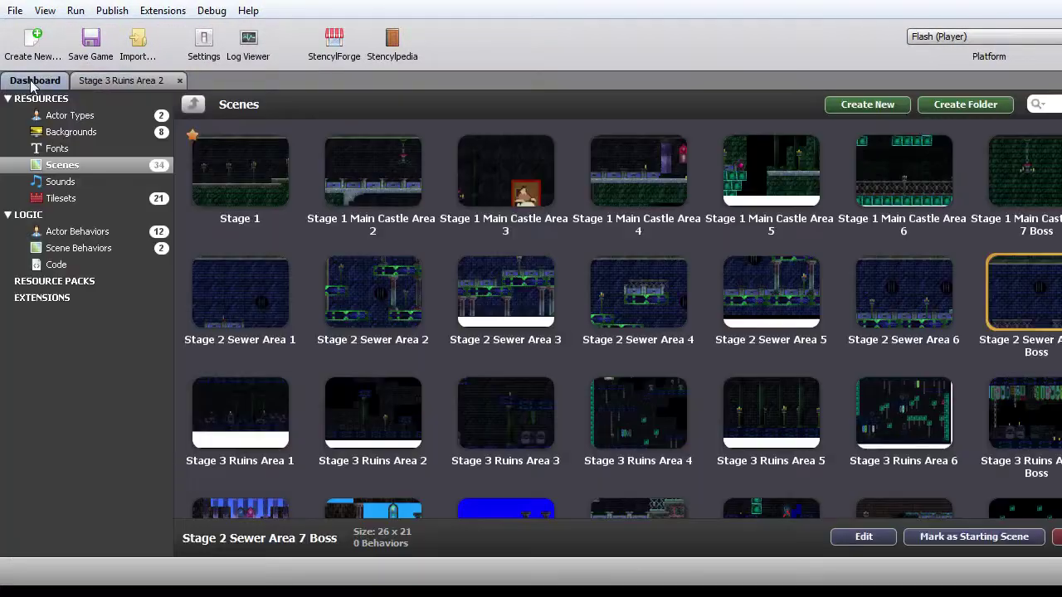
Open Stage 3 Ruins Area 1, look it over to its right end and close it
{"action": "left_click", "coordinate": [259, 447]}
{"action": "double_click", "coordinate": [259, 446]}
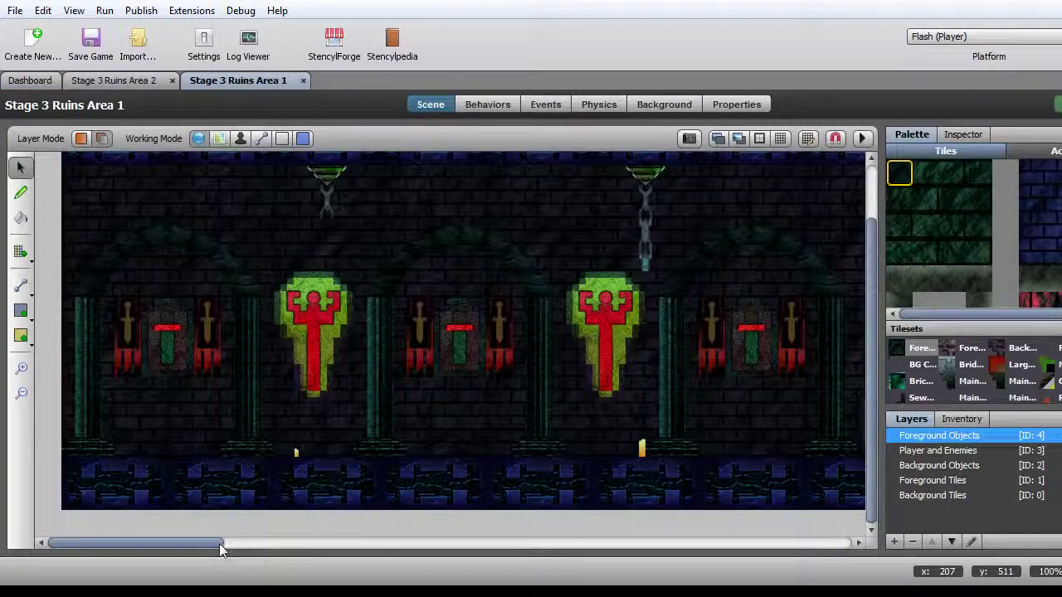
{"action": "left_click_drag", "start_coordinate": [221, 543], "coordinate": [845, 535]}
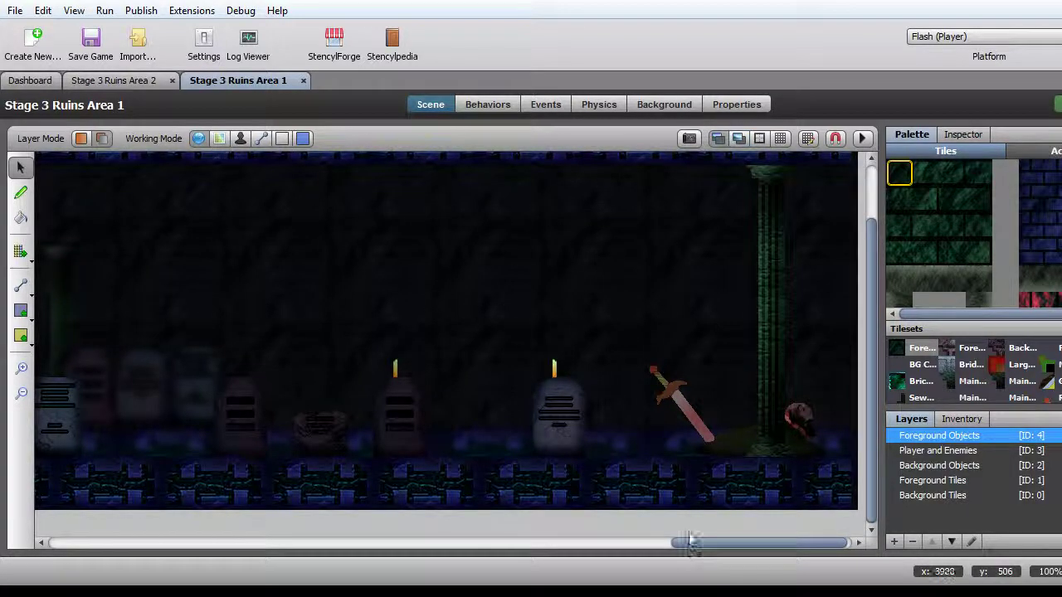
{"action": "left_click_drag", "start_coordinate": [695, 545], "coordinate": [764, 563]}
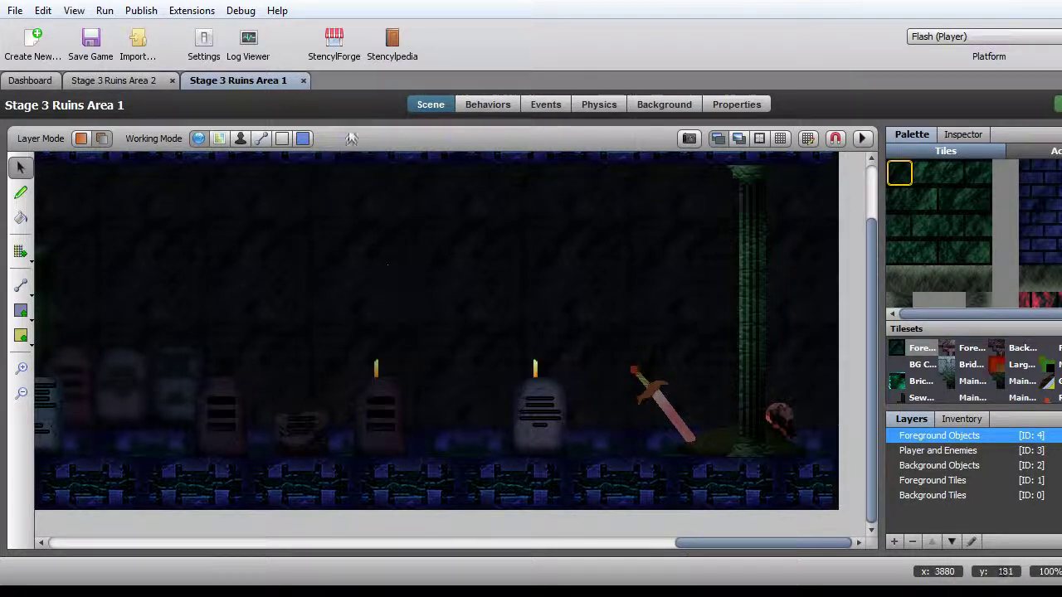
{"action": "left_click", "coordinate": [303, 80]}
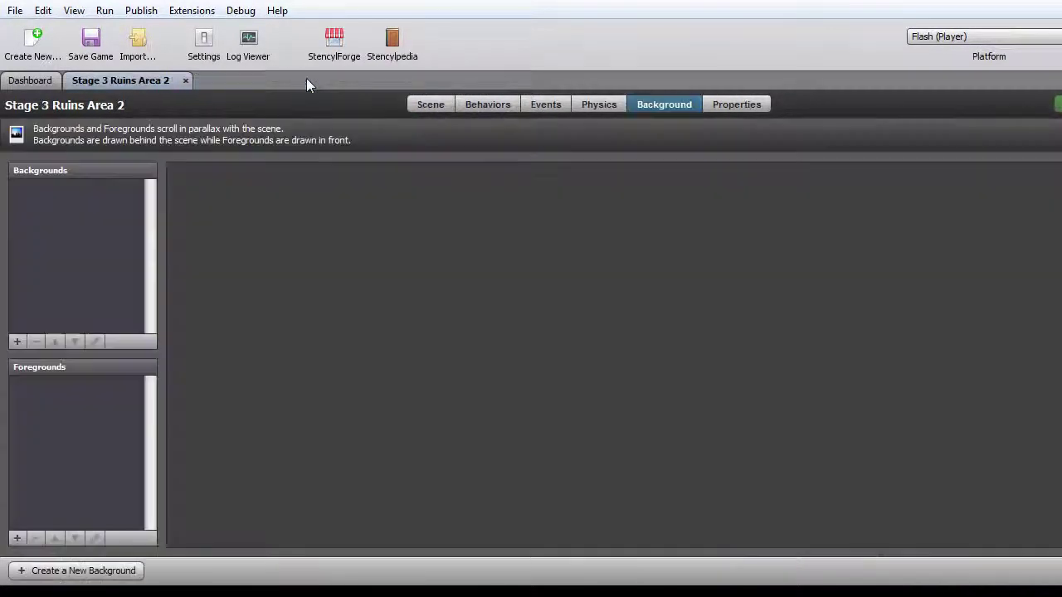
Open Stage 3 Ruins Area 2, then open Stage 3 Ruins Area 3 and look it over to its far end
{"action": "left_click", "coordinate": [25, 80]}
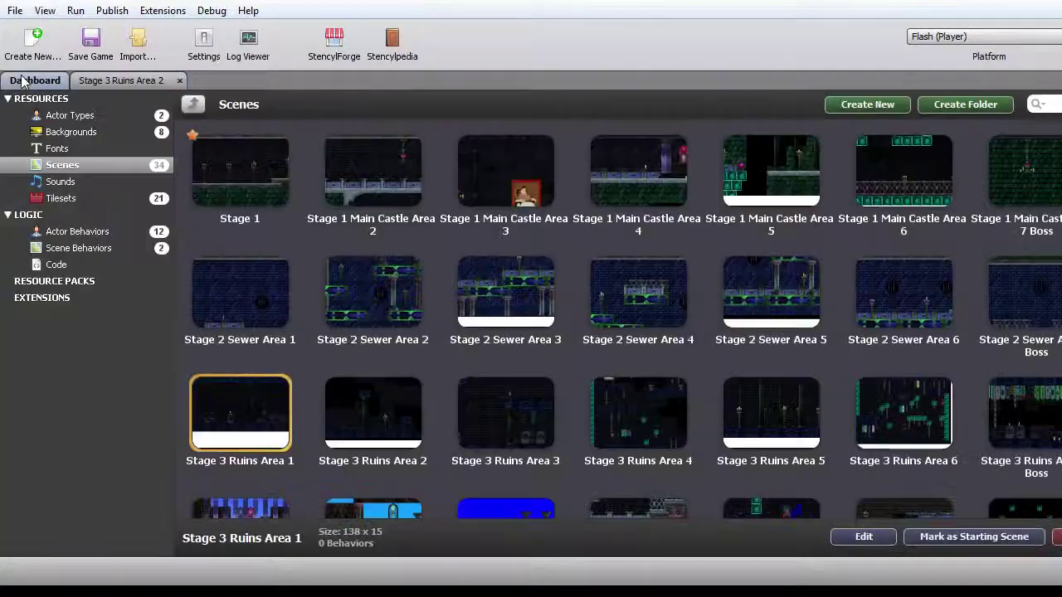
{"action": "double_click", "coordinate": [385, 413]}
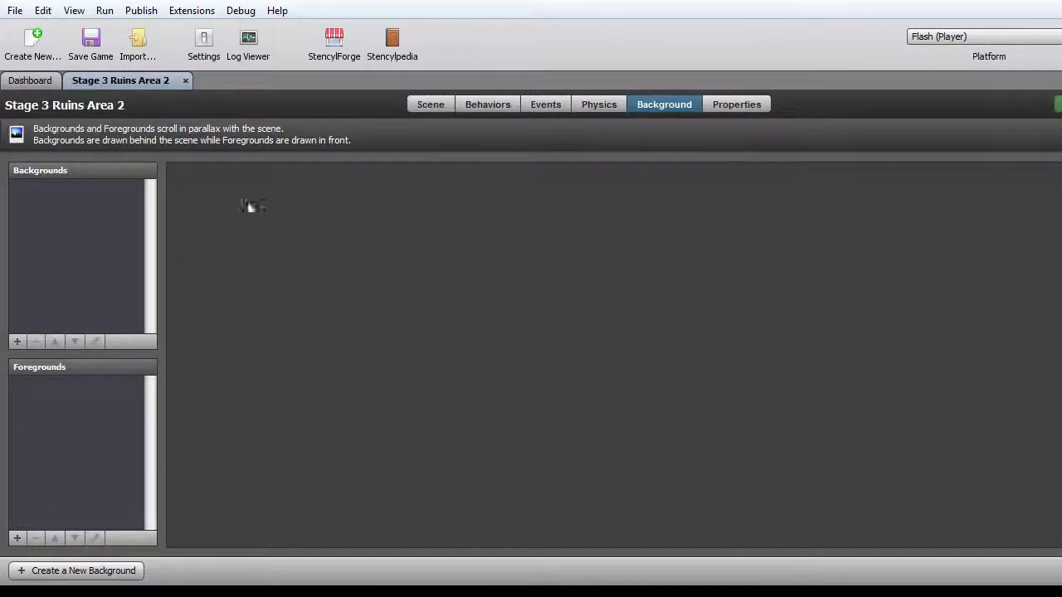
{"action": "left_click", "coordinate": [25, 81]}
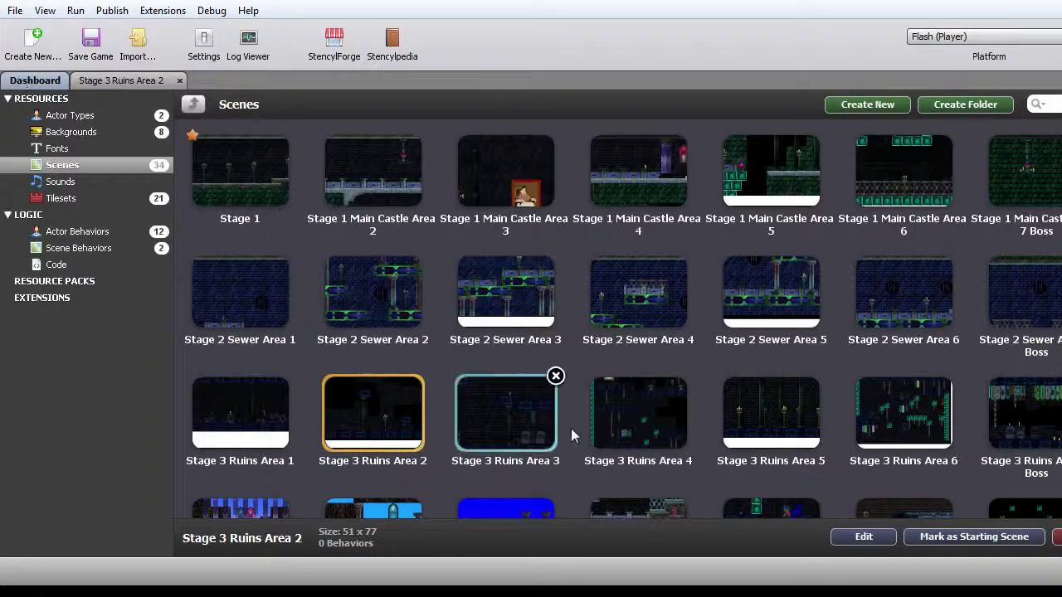
{"action": "double_click", "coordinate": [489, 420]}
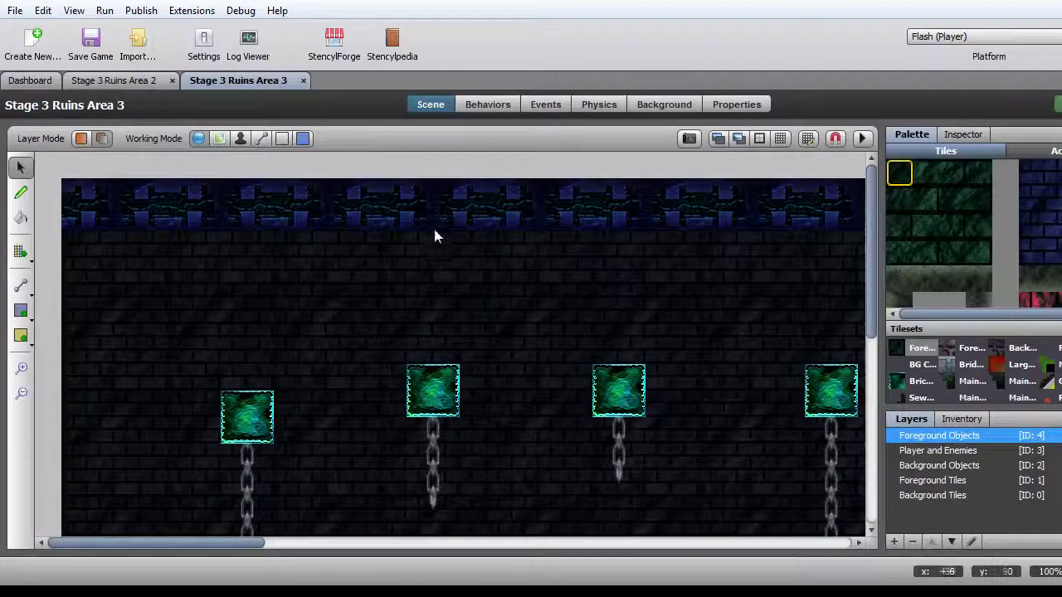
{"action": "scroll", "coordinate": [480, 365], "scroll_direction": "down", "scroll_amount": 5}
{"action": "left_click_drag", "start_coordinate": [200, 543], "coordinate": [786, 543]}
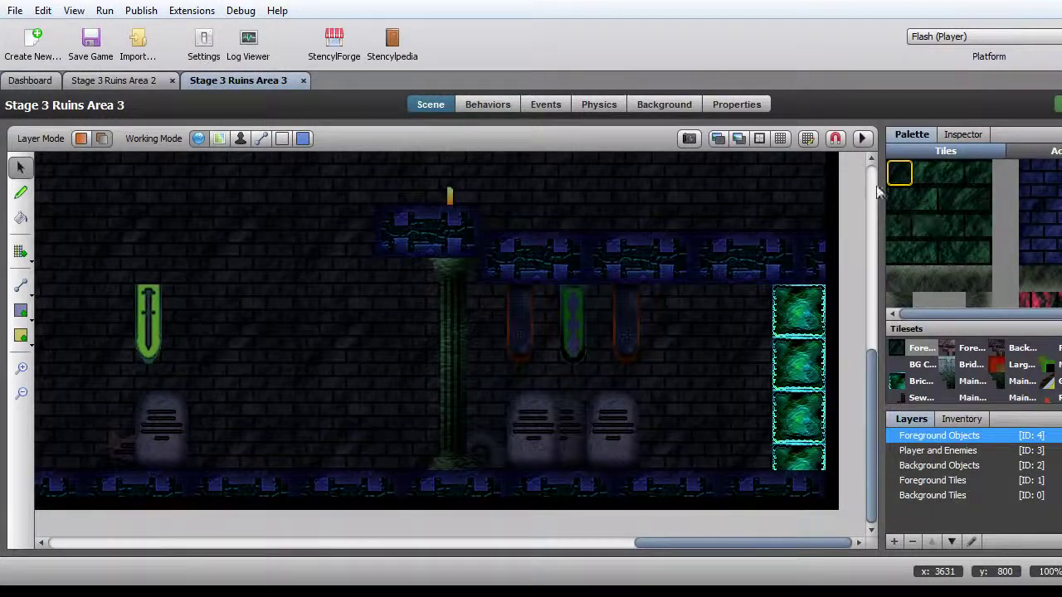
{"action": "scroll", "coordinate": [669, 355], "scroll_direction": "up", "scroll_amount": 6}
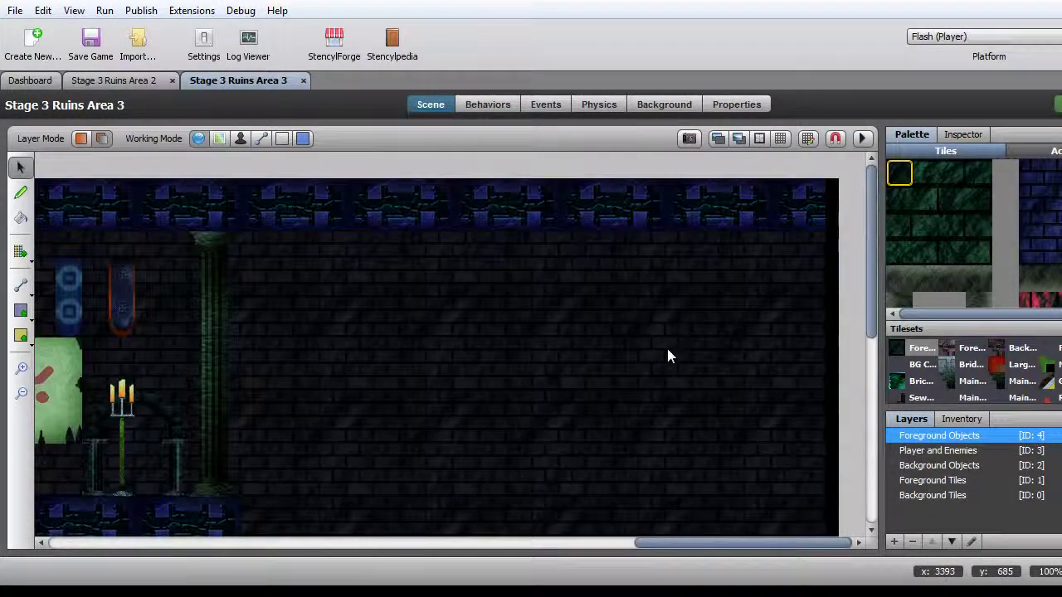
Browse the foreground tileset in Area 3 for the dark rough blue-black brick block, enlarging the palette to show the whole block
{"action": "scroll", "coordinate": [959, 227], "scroll_direction": "down", "scroll_amount": 3}
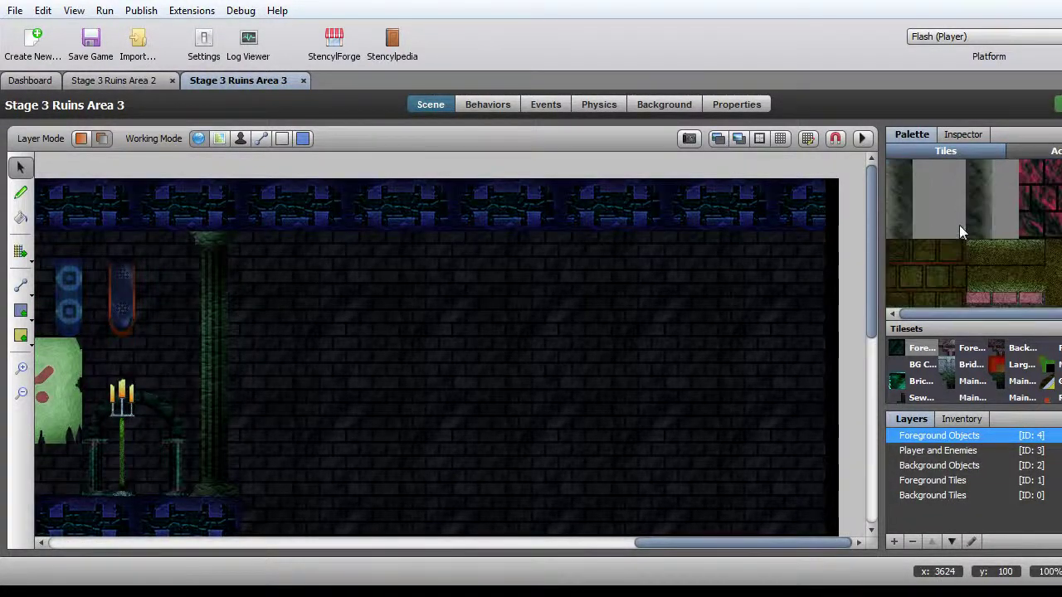
{"action": "scroll", "coordinate": [960, 225], "scroll_direction": "down", "scroll_amount": 5}
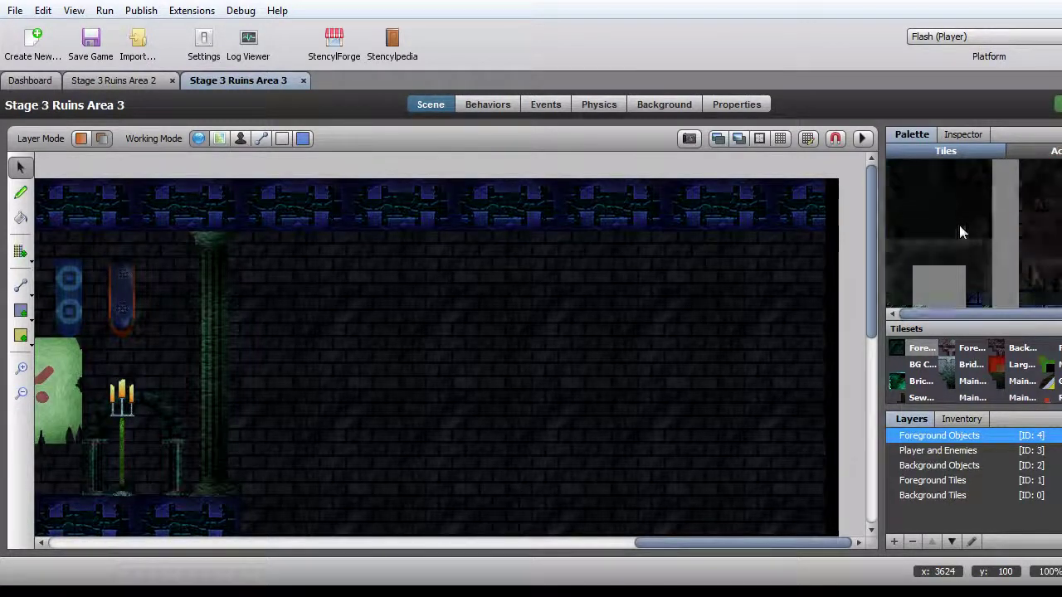
{"action": "scroll", "coordinate": [959, 225], "scroll_direction": "down", "scroll_amount": 5}
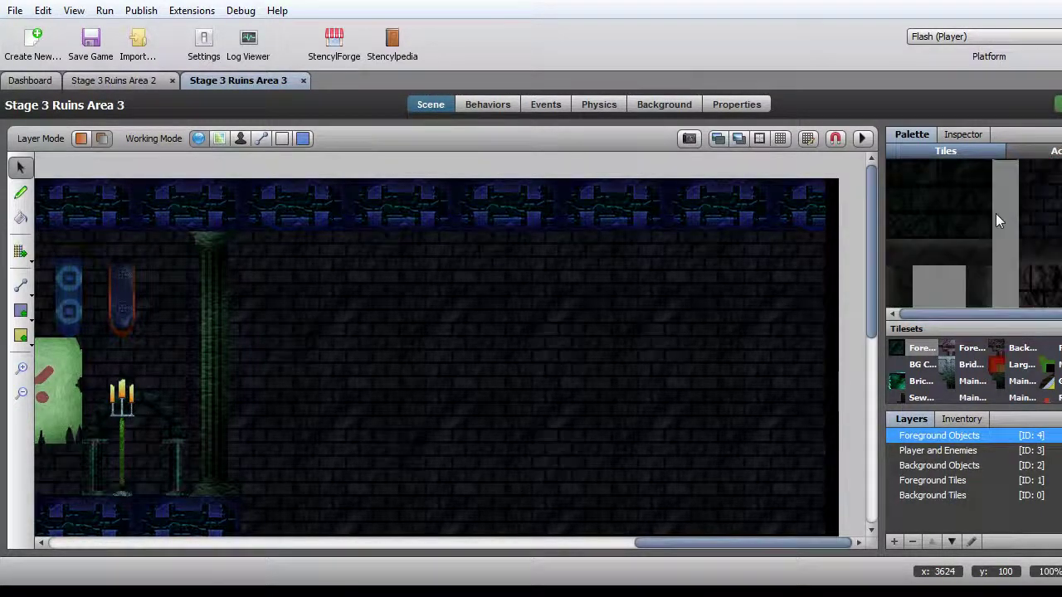
{"action": "scroll", "coordinate": [997, 215], "scroll_direction": "down", "scroll_amount": 5}
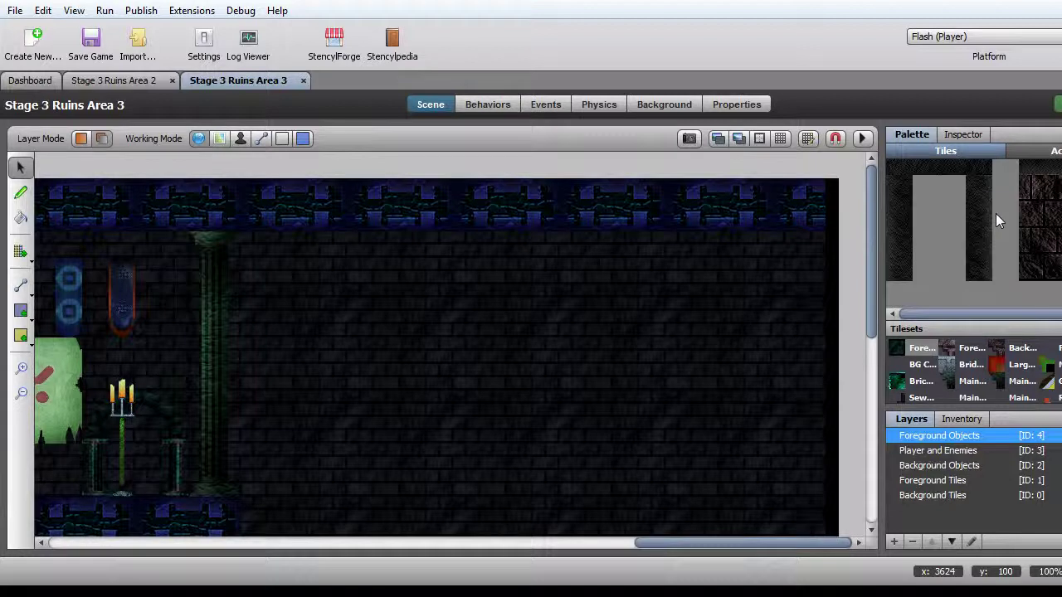
{"action": "scroll", "coordinate": [1029, 236], "scroll_direction": "down", "scroll_amount": 2}
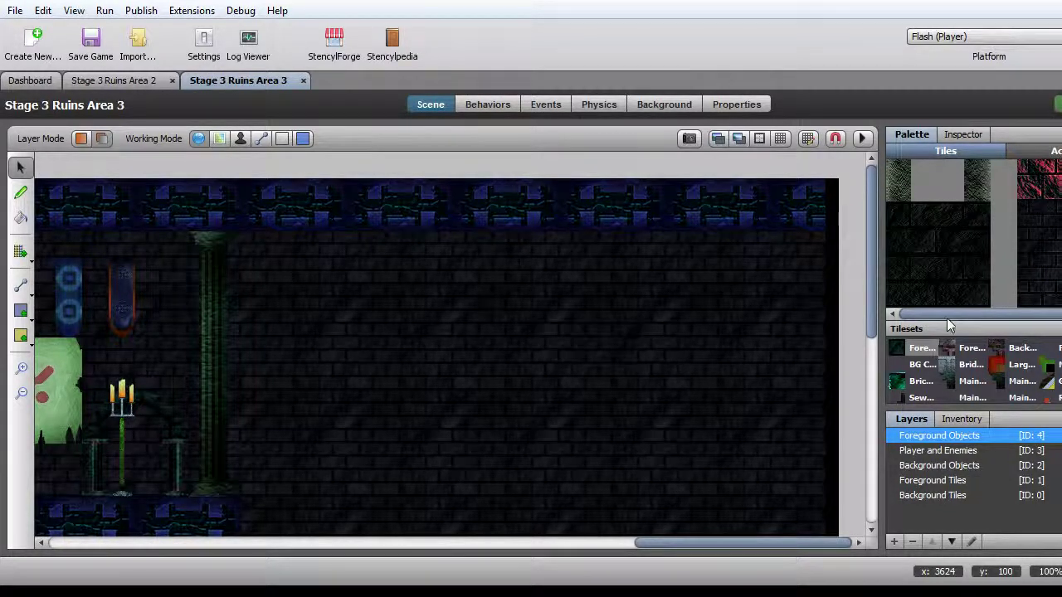
{"action": "left_click", "coordinate": [1027, 218]}
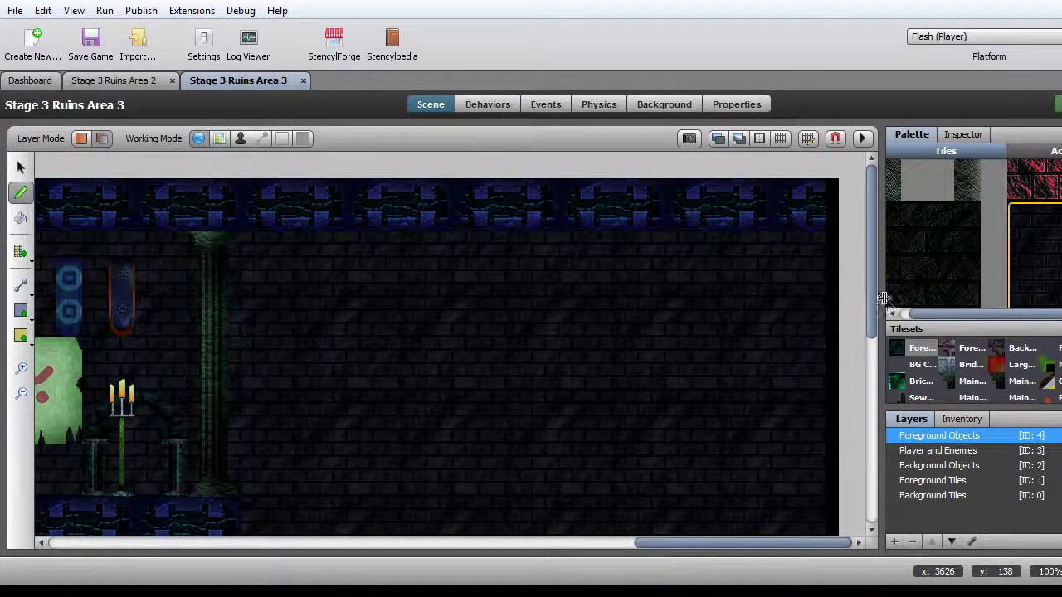
{"action": "left_click_drag", "start_coordinate": [880, 316], "coordinate": [849, 319]}
{"action": "left_click_drag", "start_coordinate": [917, 323], "coordinate": [921, 457]}
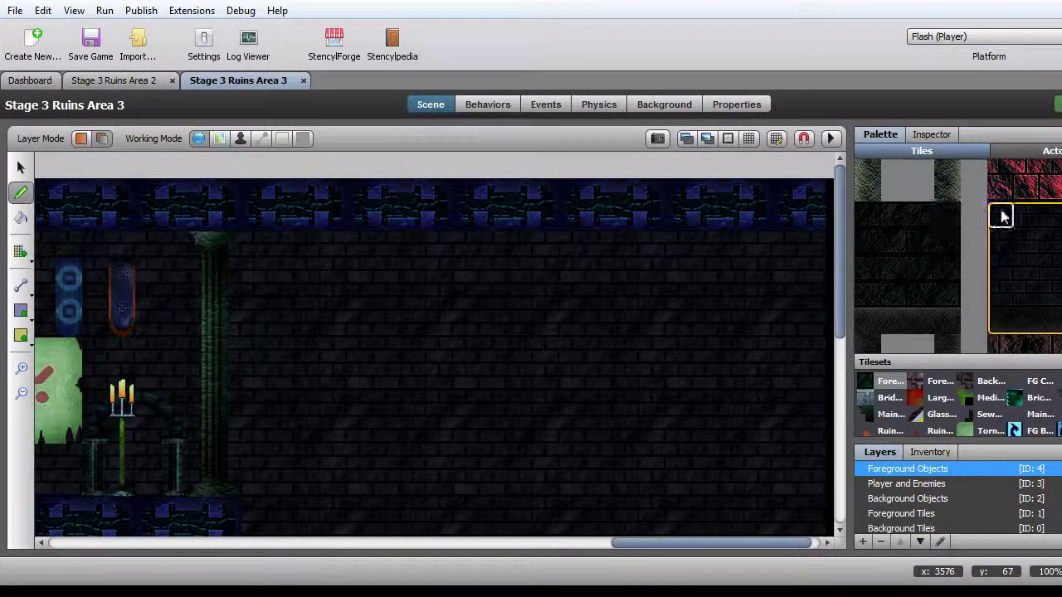
{"action": "left_click", "coordinate": [1025, 249]}
Switch to Stage 3 Ruins Area 2 and show its scene layout zoomed out to 25%
{"action": "left_click", "coordinate": [126, 80]}
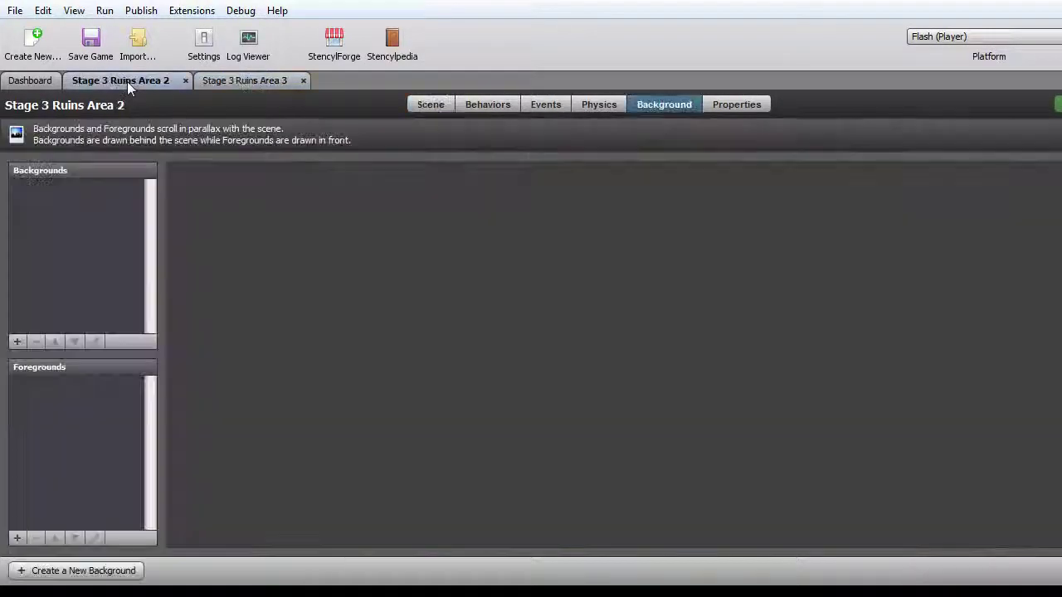
{"action": "left_click", "coordinate": [421, 107]}
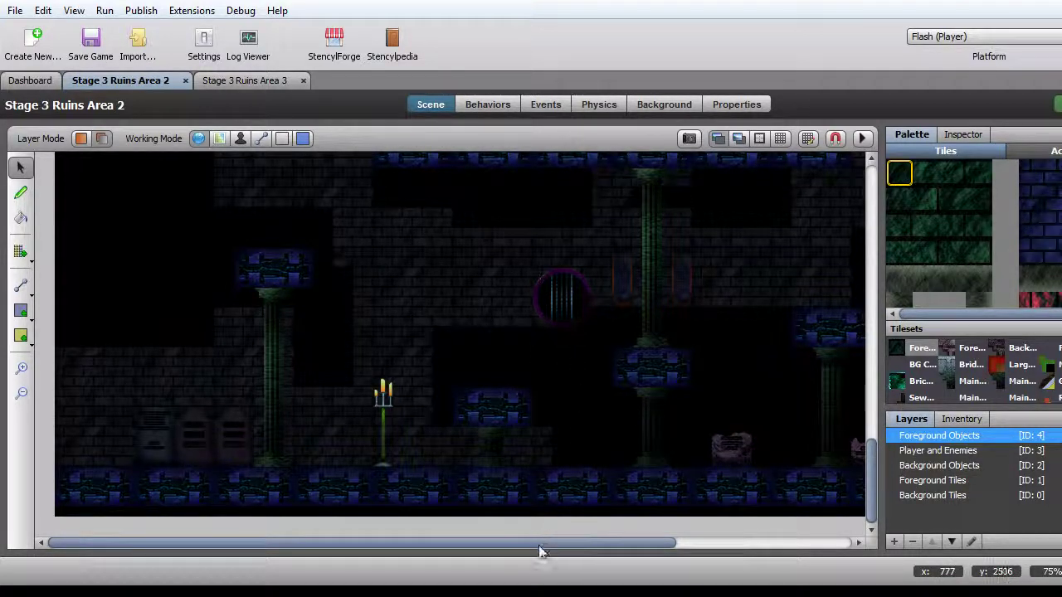
{"action": "left_click_drag", "start_coordinate": [467, 552], "coordinate": [431, 549]}
{"action": "left_click", "coordinate": [21, 396]}
{"action": "left_click", "coordinate": [192, 362]}
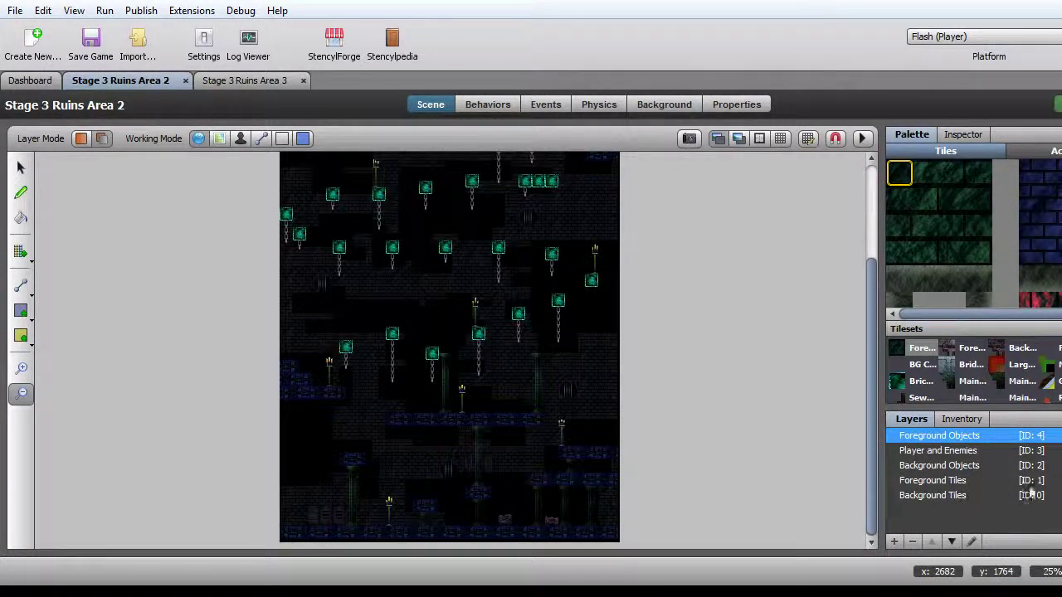
Check the contents of the scene's layers one by one and make Background Tiles the active layer
{"action": "left_click", "coordinate": [932, 480]}
{"action": "left_click", "coordinate": [939, 465]}
{"action": "left_click", "coordinate": [938, 451]}
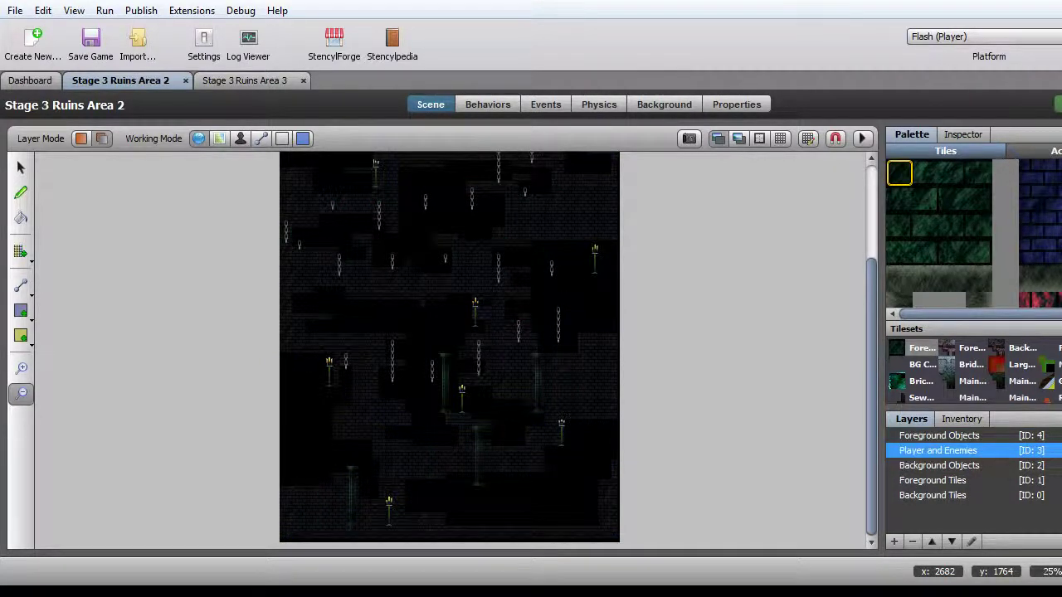
{"action": "left_click", "coordinate": [940, 436]}
{"action": "left_click", "coordinate": [933, 496]}
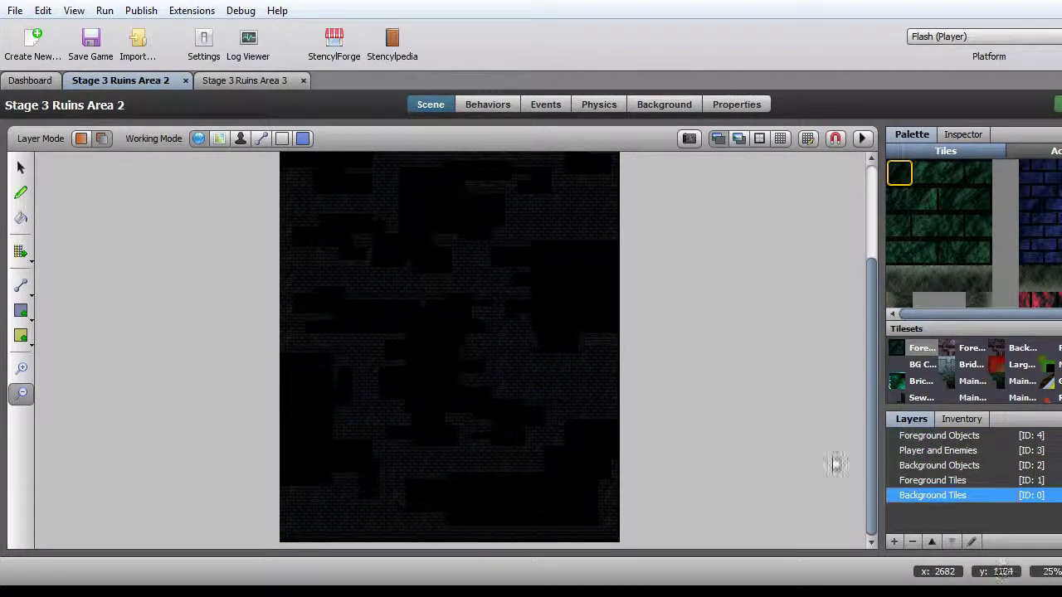
Delete all the existing brick tiles on the Background Tiles layer, from the scene's upper edge to its lower edge
{"action": "scroll", "coordinate": [604, 359], "scroll_direction": "up", "scroll_amount": 3}
{"action": "left_click", "coordinate": [21, 167]}
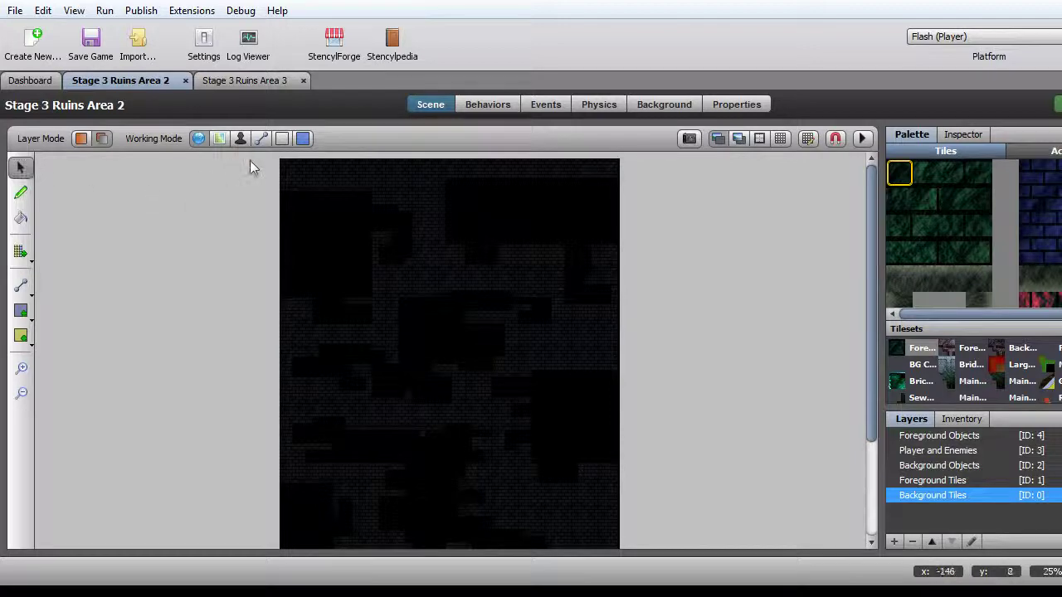
{"action": "left_click_drag", "start_coordinate": [310, 173], "coordinate": [701, 524]}
{"action": "key", "text": "Delete"}
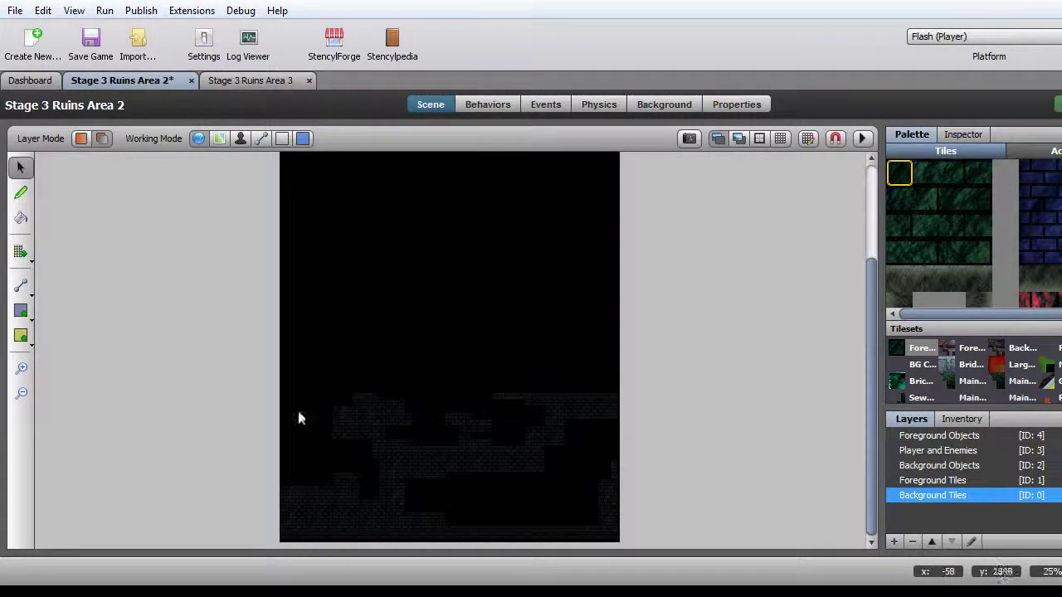
{"action": "left_click_drag", "start_coordinate": [267, 327], "coordinate": [618, 531]}
{"action": "key", "text": "Delete"}
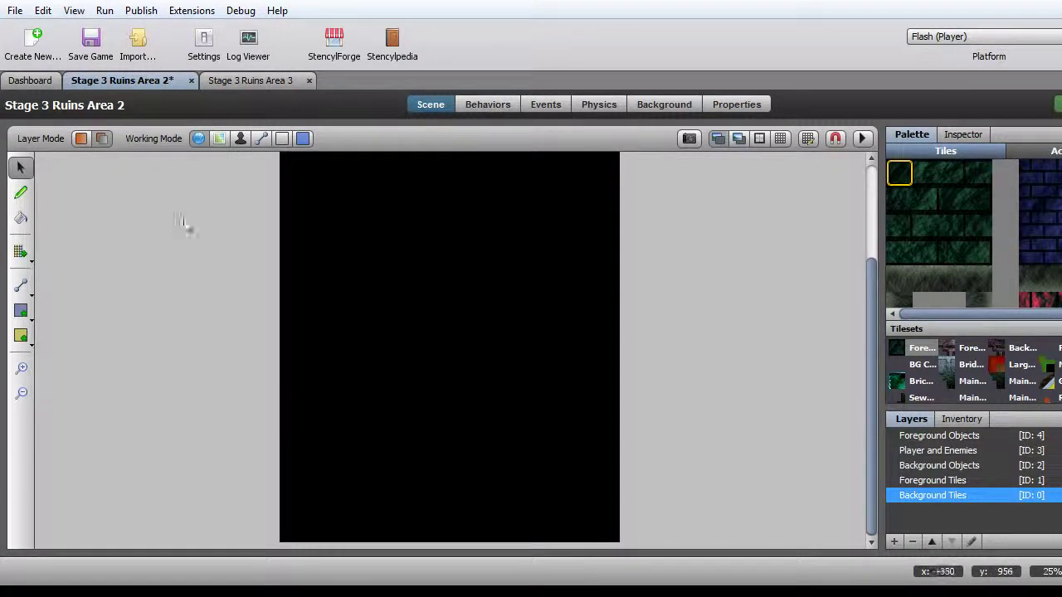
Flood-fill the empty Background Tiles layer with the dark rough blue-black brick block from the foreground tileset
{"action": "left_click", "coordinate": [19, 219]}
{"action": "scroll", "coordinate": [1021, 249], "scroll_direction": "down", "scroll_amount": 5}
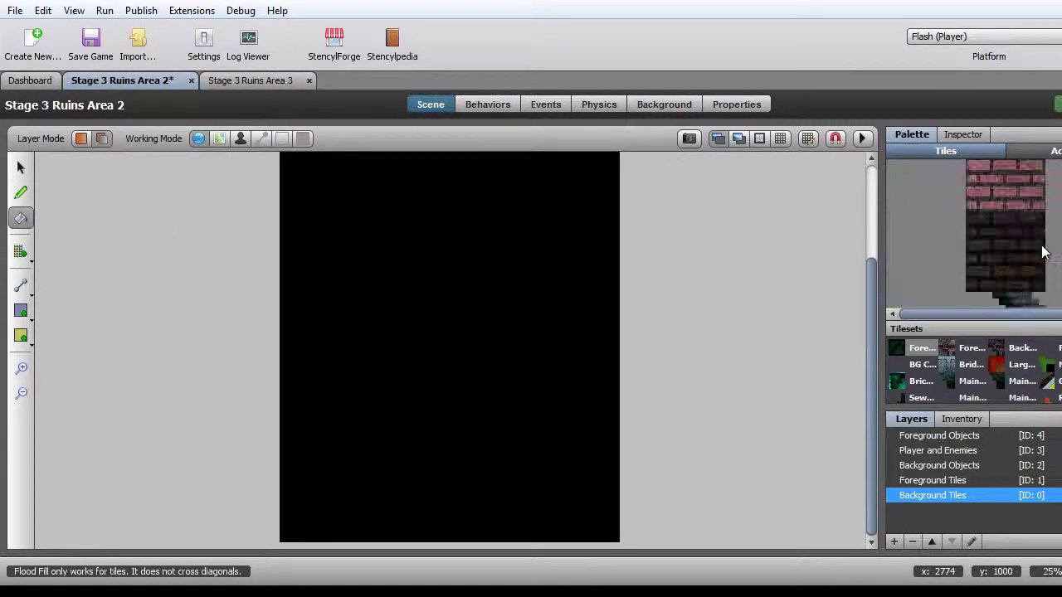
{"action": "scroll", "coordinate": [1044, 253], "scroll_direction": "down", "scroll_amount": 8}
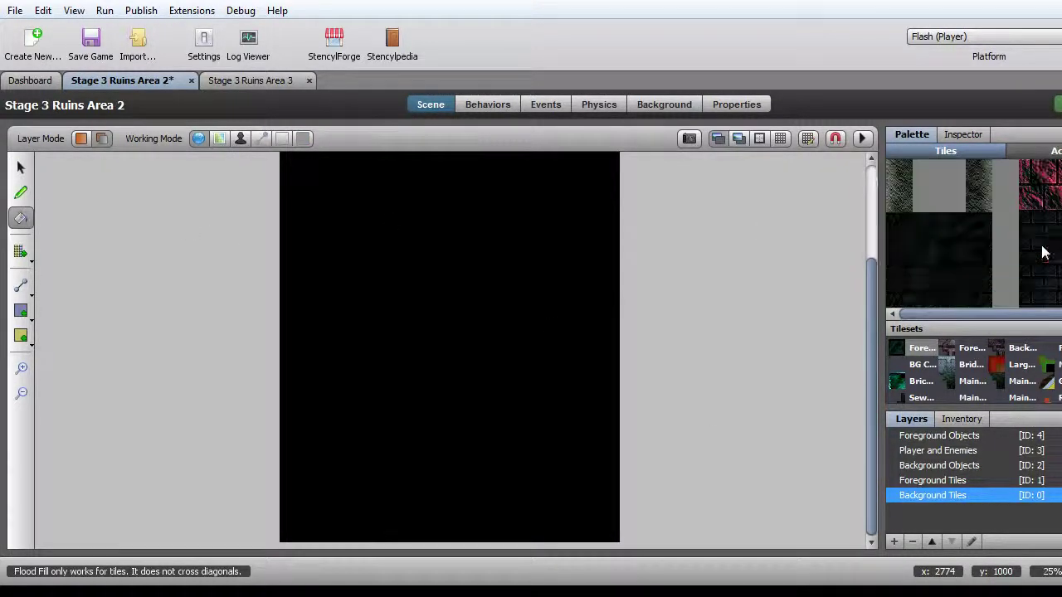
{"action": "left_click_drag", "start_coordinate": [883, 307], "coordinate": [853, 307]}
{"action": "scroll", "coordinate": [1011, 259], "scroll_direction": "down", "scroll_amount": 3}
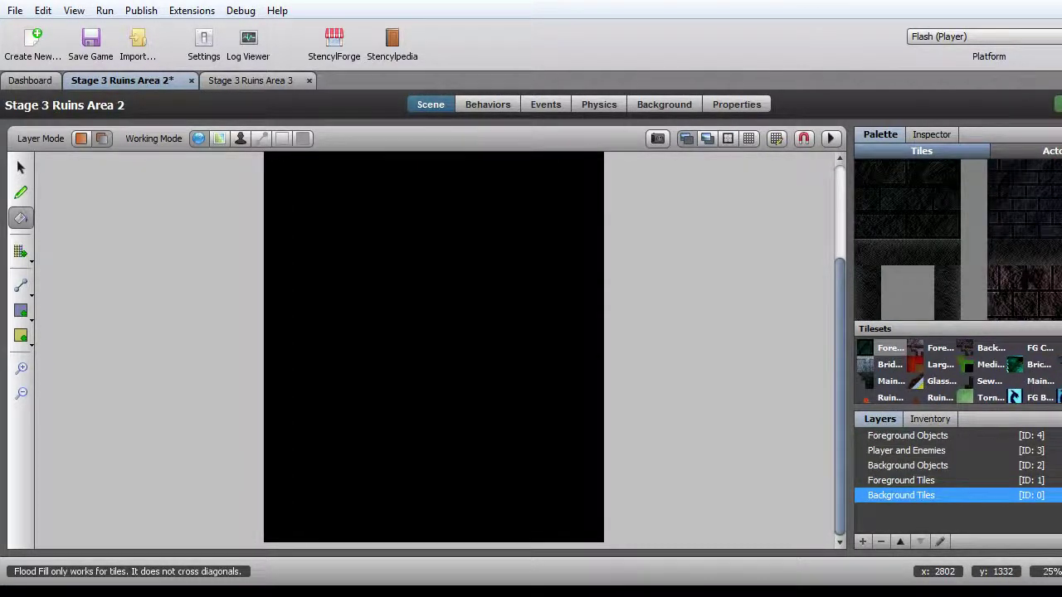
{"action": "scroll", "coordinate": [958, 241], "scroll_direction": "up", "scroll_amount": 1}
{"action": "left_click", "coordinate": [1001, 179]}
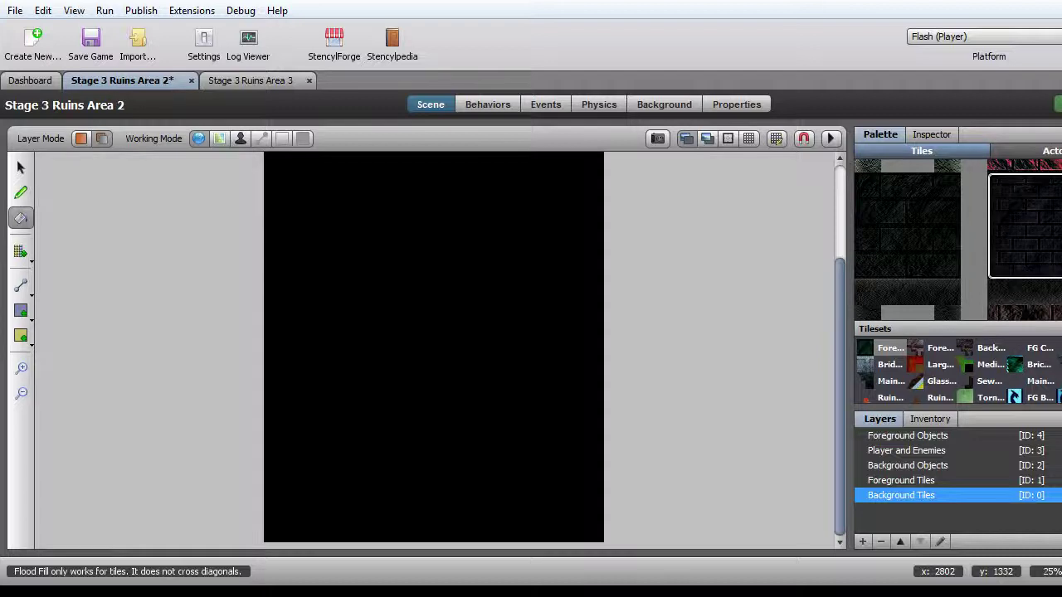
{"action": "left_click", "coordinate": [20, 217]}
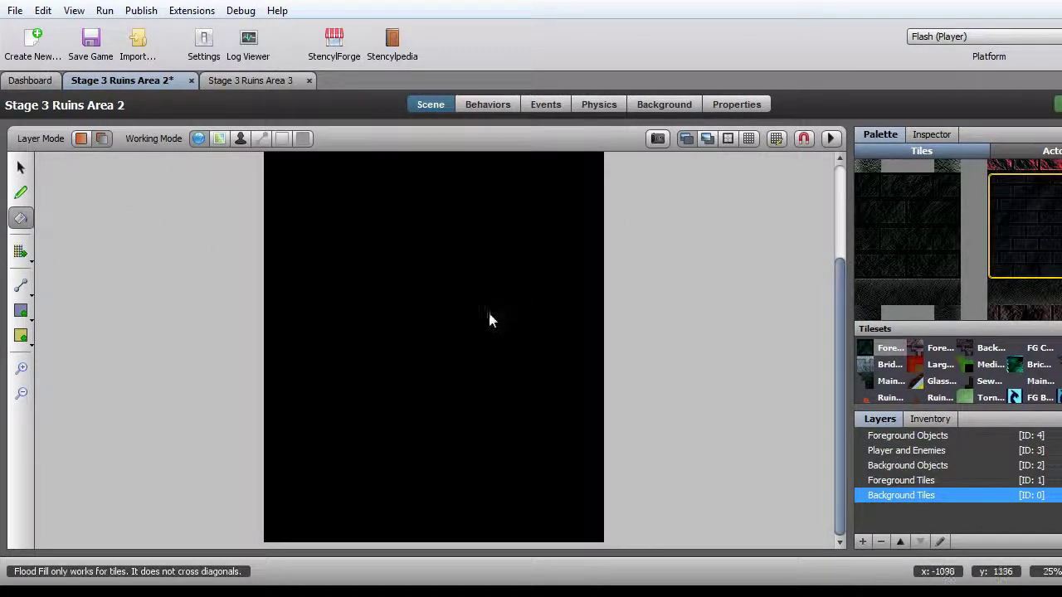
{"action": "left_click", "coordinate": [489, 328]}
Delete a large block of background bricks in the scene's upper-right corner and irregular connected patches to its left and below
{"action": "left_click", "coordinate": [20, 167]}
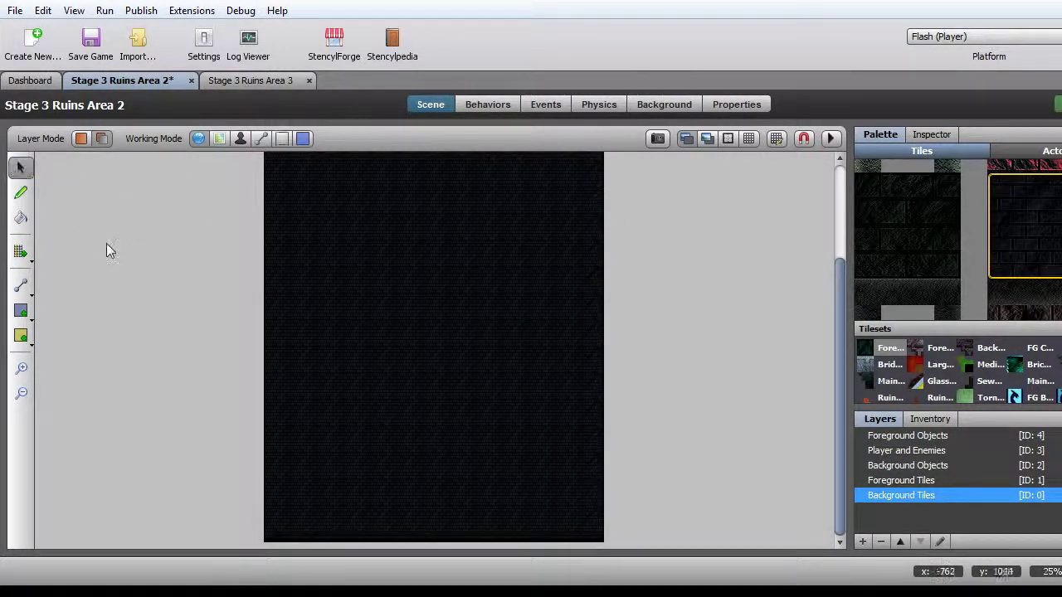
{"action": "scroll", "coordinate": [107, 249], "scroll_direction": "up", "scroll_amount": 2}
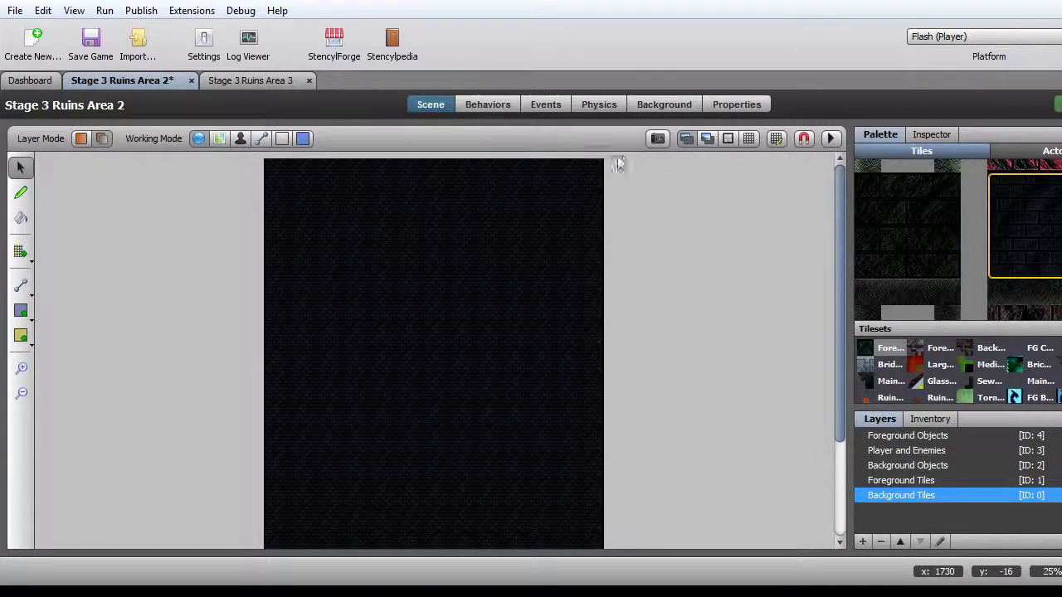
{"action": "left_click_drag", "start_coordinate": [621, 161], "coordinate": [519, 260]}
{"action": "key", "text": "Delete"}
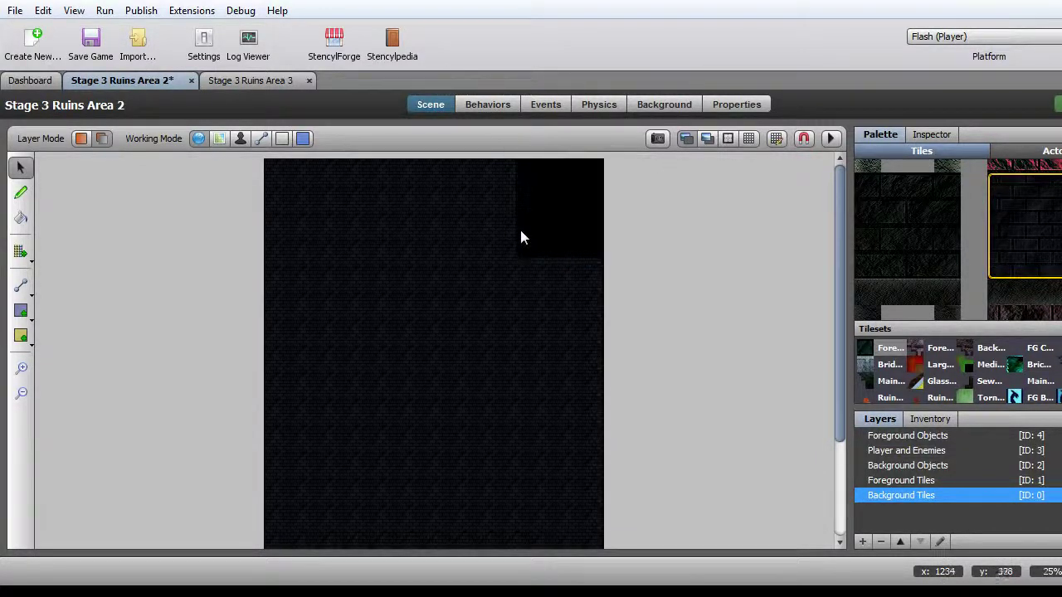
{"action": "key", "text": "Delete"}
{"action": "left_click_drag", "start_coordinate": [463, 220], "coordinate": [419, 251]}
{"action": "key", "text": "Delete"}
{"action": "key", "text": "Delete"}
{"action": "key", "text": "Delete"}
{"action": "key", "text": "Delete"}
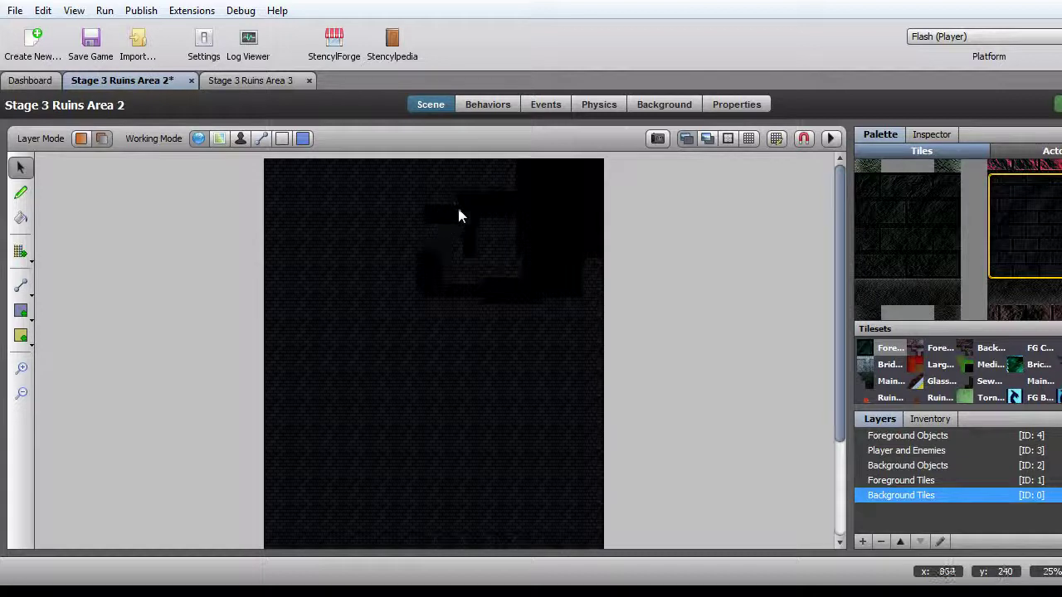
Extend the black gap leftward by deleting stepped patches of background brick across to the scene's upper-left edge
{"action": "left_click_drag", "start_coordinate": [450, 202], "coordinate": [392, 213]}
{"action": "key", "text": "Delete"}
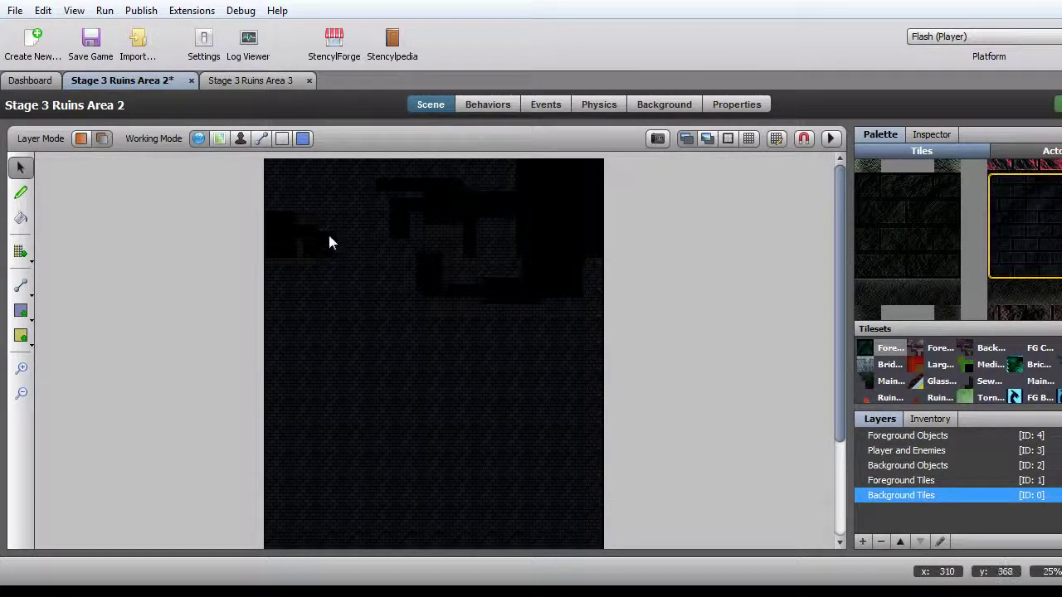
{"action": "left_click_drag", "start_coordinate": [329, 240], "coordinate": [434, 273]}
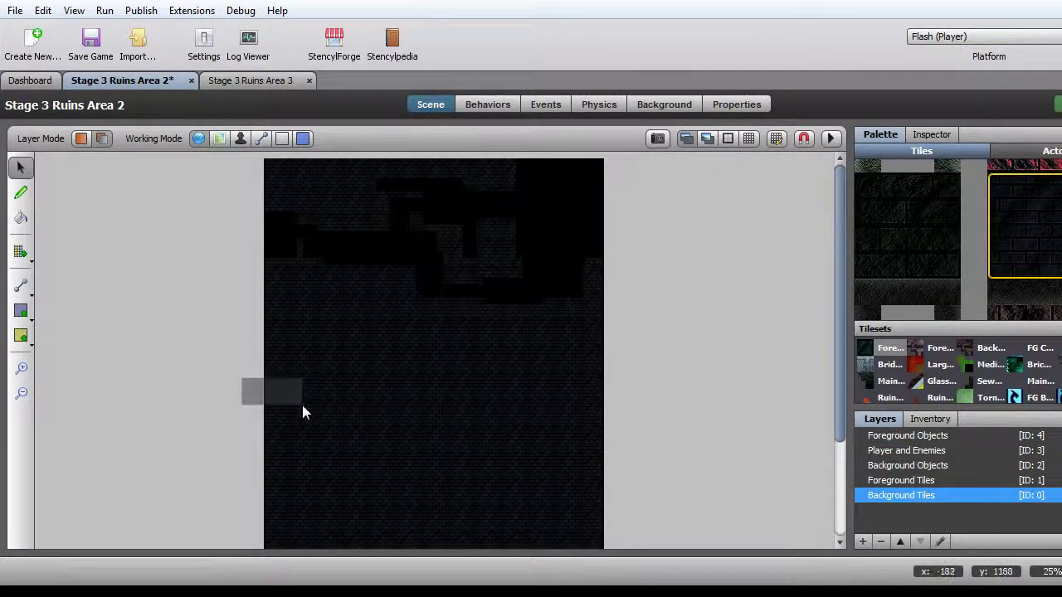
Delete a block of background brick at the scene's left edge and an irregular connected cluster of bricks at mid-height right of centre
{"action": "left_click", "coordinate": [300, 405]}
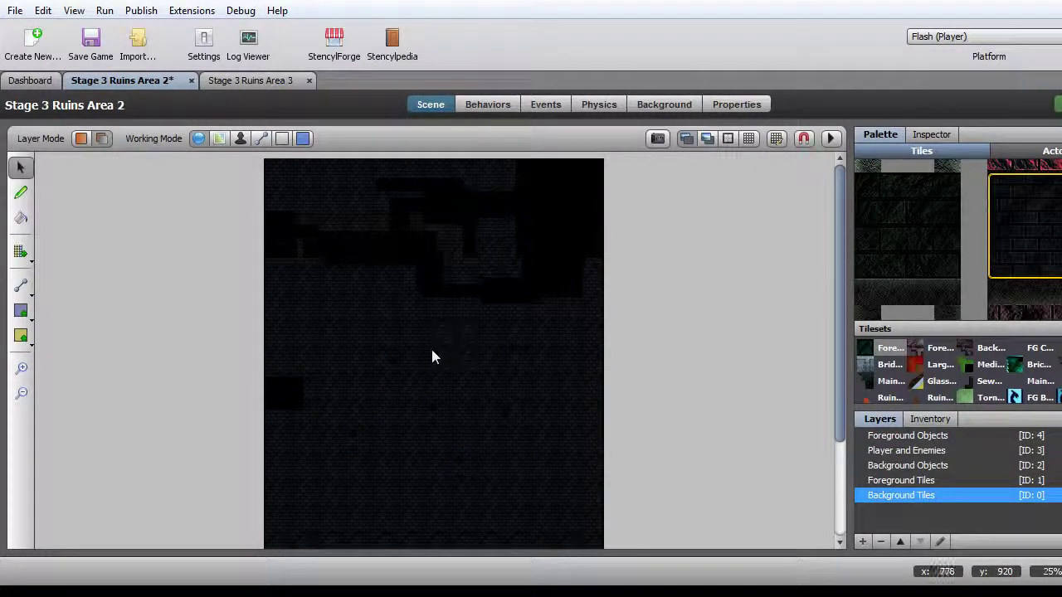
{"action": "left_click_drag", "start_coordinate": [431, 349], "coordinate": [512, 415]}
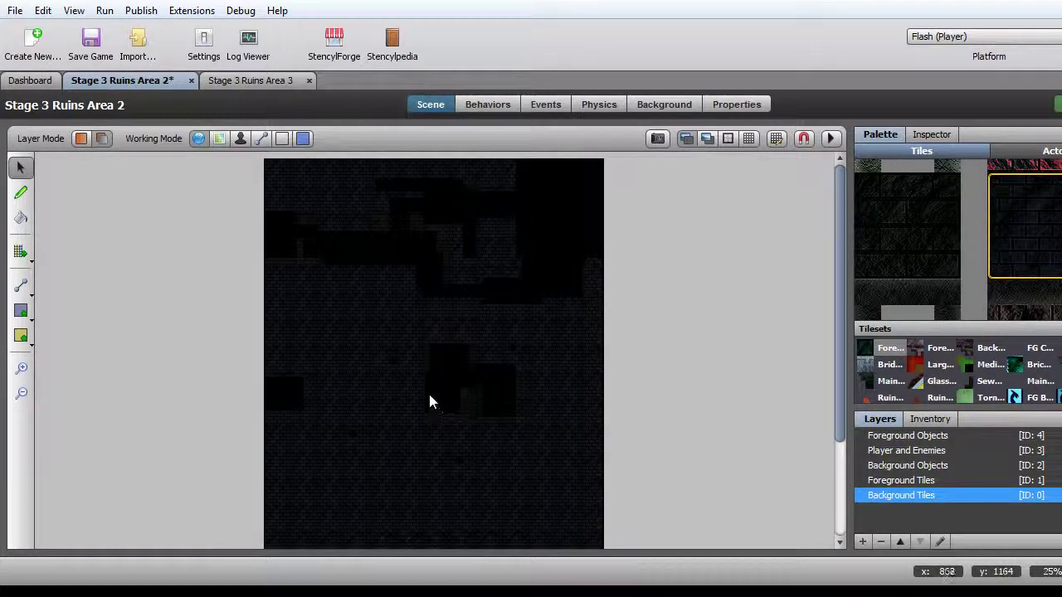
{"action": "left_click_drag", "start_coordinate": [428, 396], "coordinate": [406, 402]}
{"action": "left_click_drag", "start_coordinate": [385, 366], "coordinate": [410, 383]}
{"action": "left_click_drag", "start_coordinate": [522, 377], "coordinate": [549, 381]}
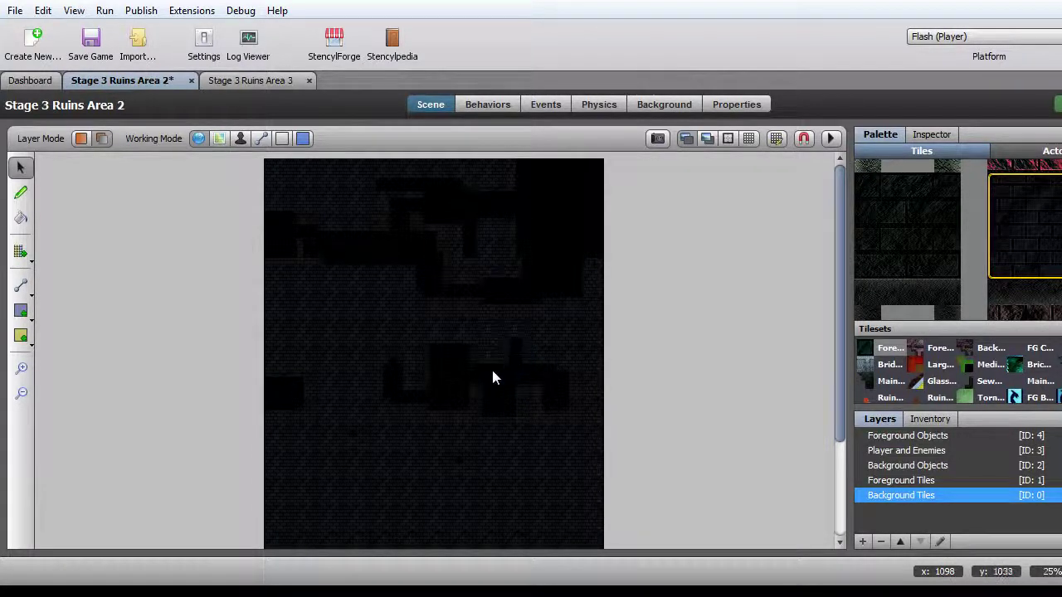
Delete a stepped diagonal band of background brick from the left-edge gap down past the centre, plus separate patches at the right edge and upper left
{"action": "scroll", "coordinate": [489, 381], "scroll_direction": "down", "scroll_amount": 3}
{"action": "mouse_move", "coordinate": [302, 325]}
{"action": "left_mouse_down"}
{"action": "mouse_move", "coordinate": [322, 365]}
{"action": "mouse_move", "coordinate": [384, 360]}
{"action": "mouse_move", "coordinate": [407, 381]}
{"action": "left_mouse_up"}
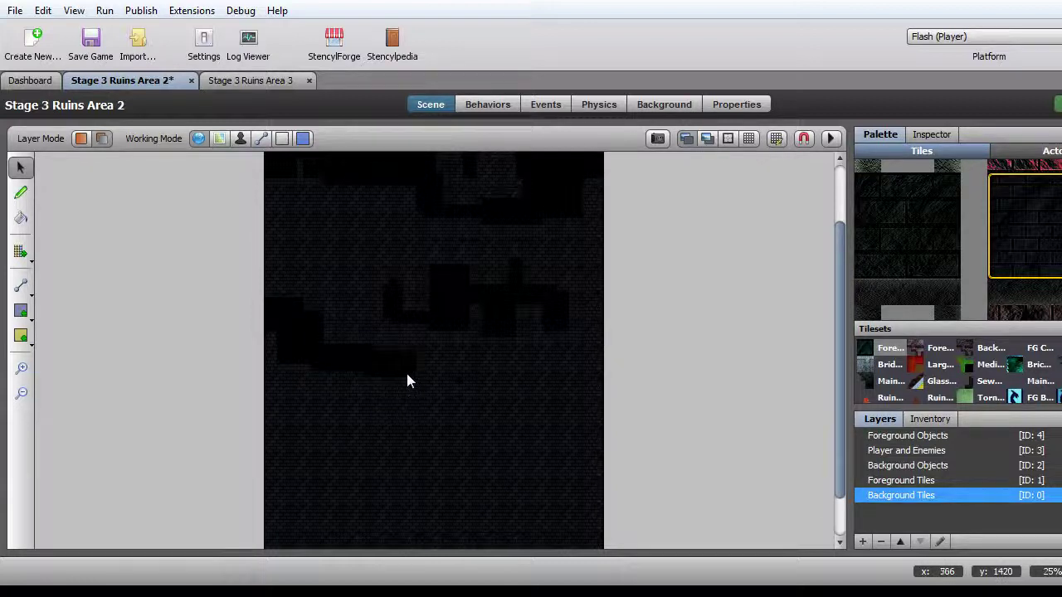
{"action": "left_click_drag", "start_coordinate": [385, 419], "coordinate": [379, 413]}
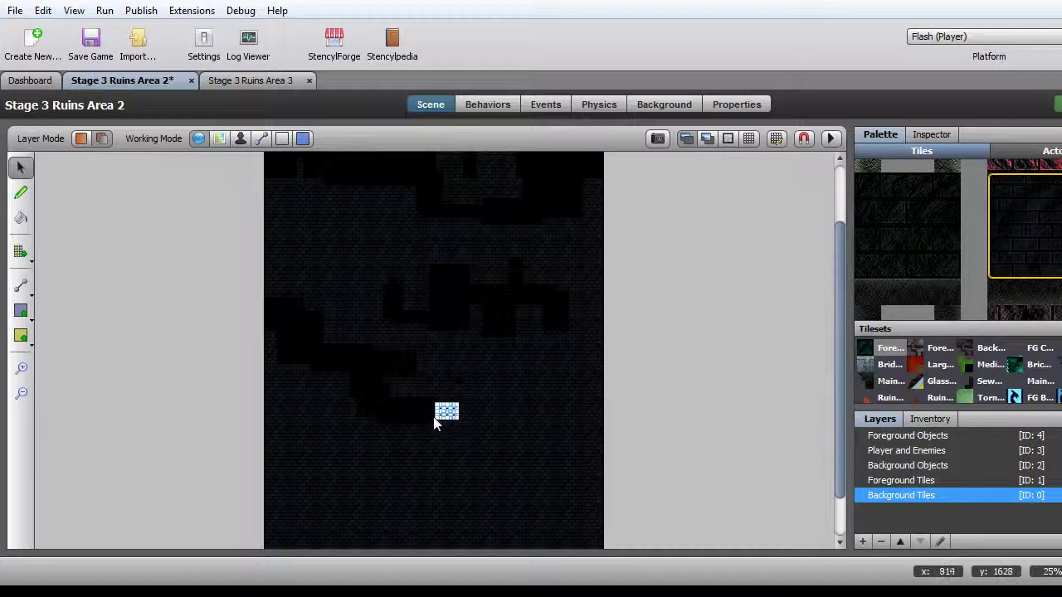
{"action": "left_click", "coordinate": [449, 415]}
{"action": "left_click_drag", "start_coordinate": [614, 378], "coordinate": [572, 387]}
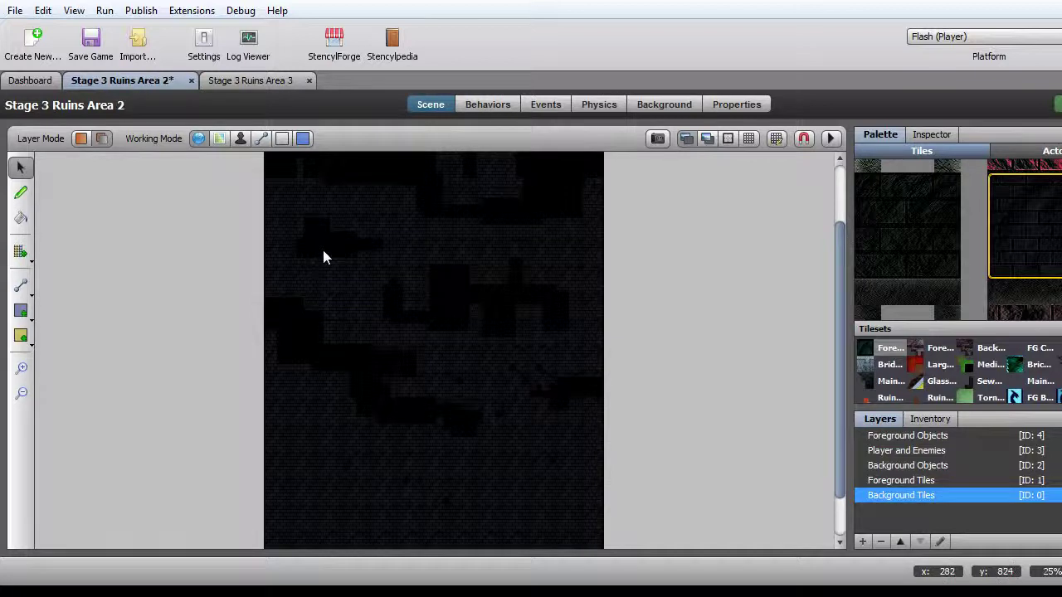
Delete irregular patches of background brick across the lower part of the scene and further small patches along its right edge
{"action": "scroll", "coordinate": [314, 315], "scroll_direction": "down", "scroll_amount": 2}
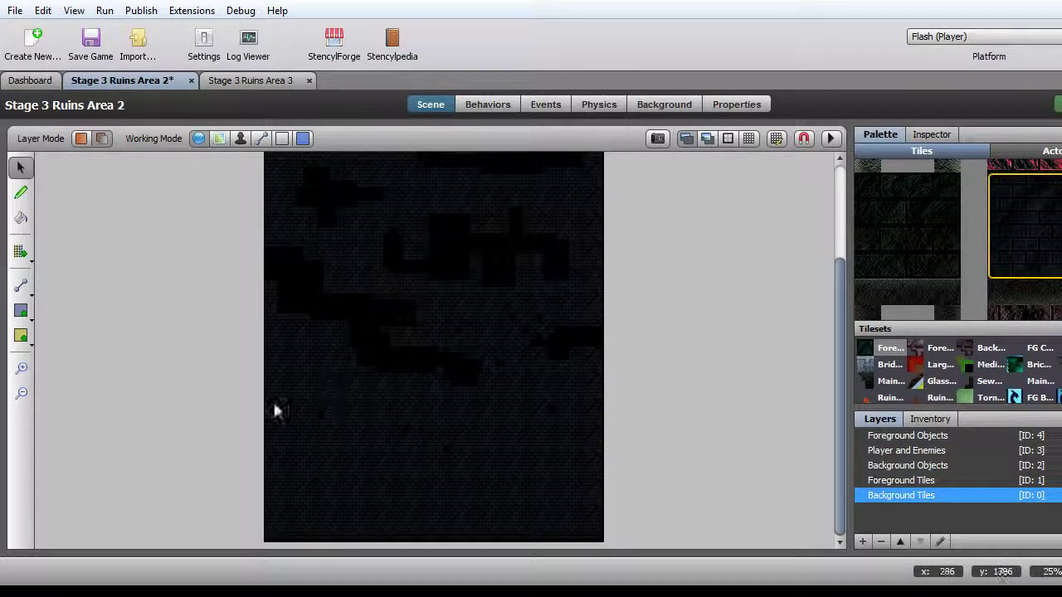
{"action": "left_click", "coordinate": [322, 443]}
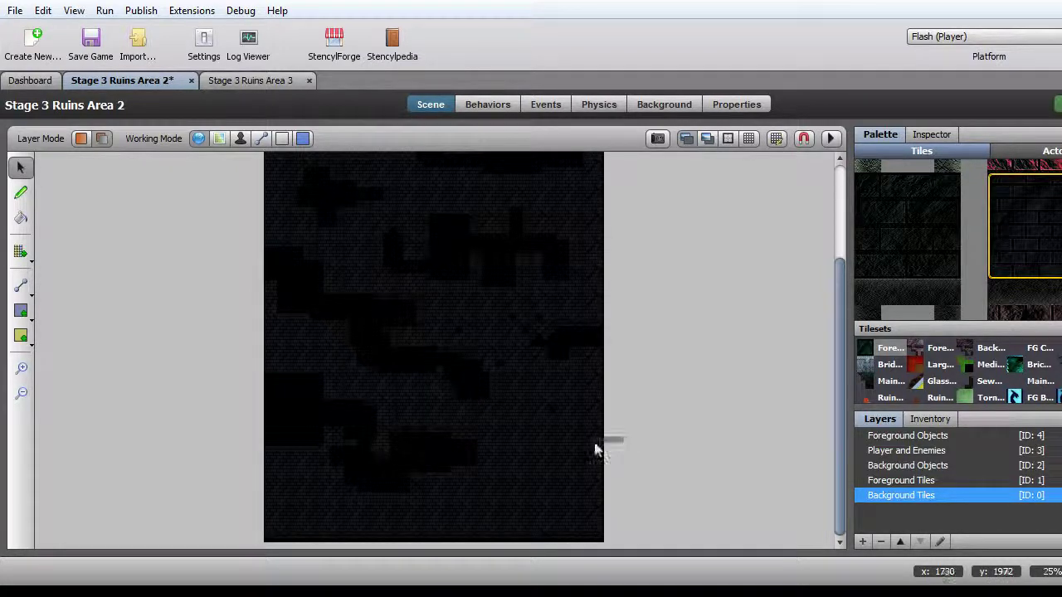
{"action": "left_click", "coordinate": [569, 420]}
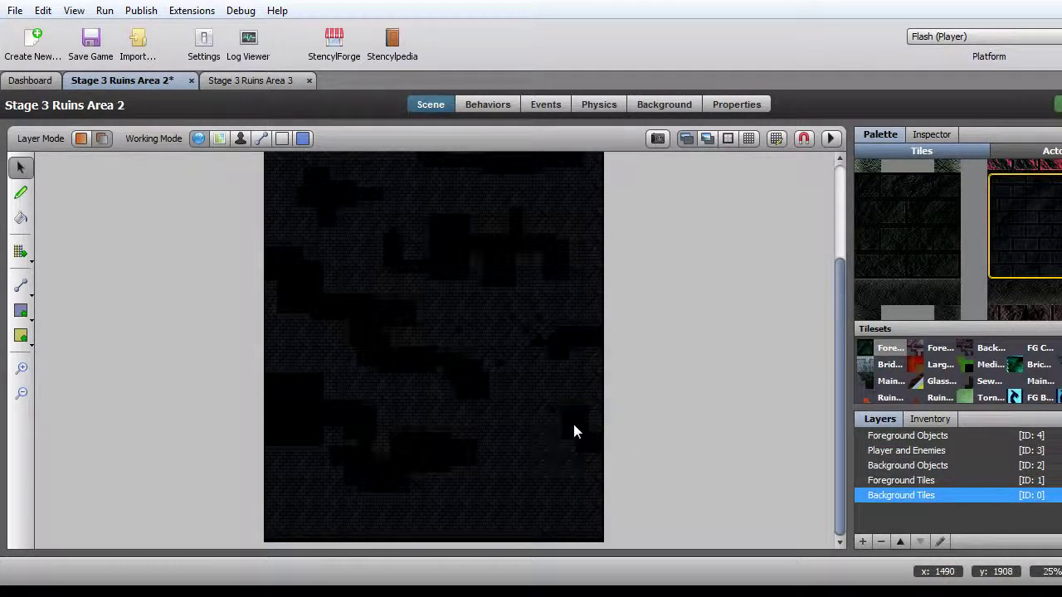
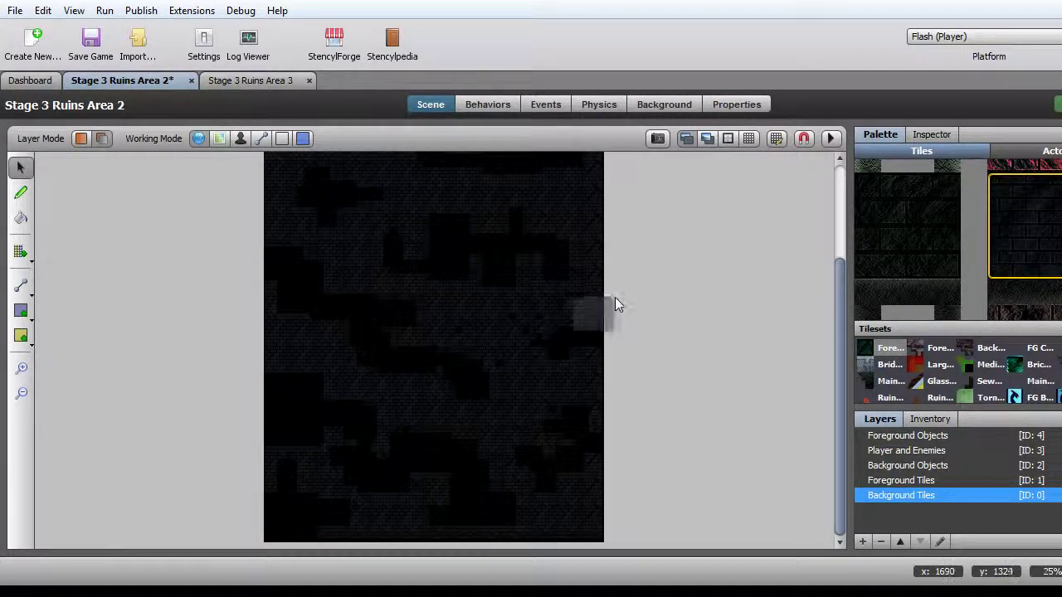
{"action": "scroll", "coordinate": [623, 317], "scroll_direction": "up", "scroll_amount": 5}
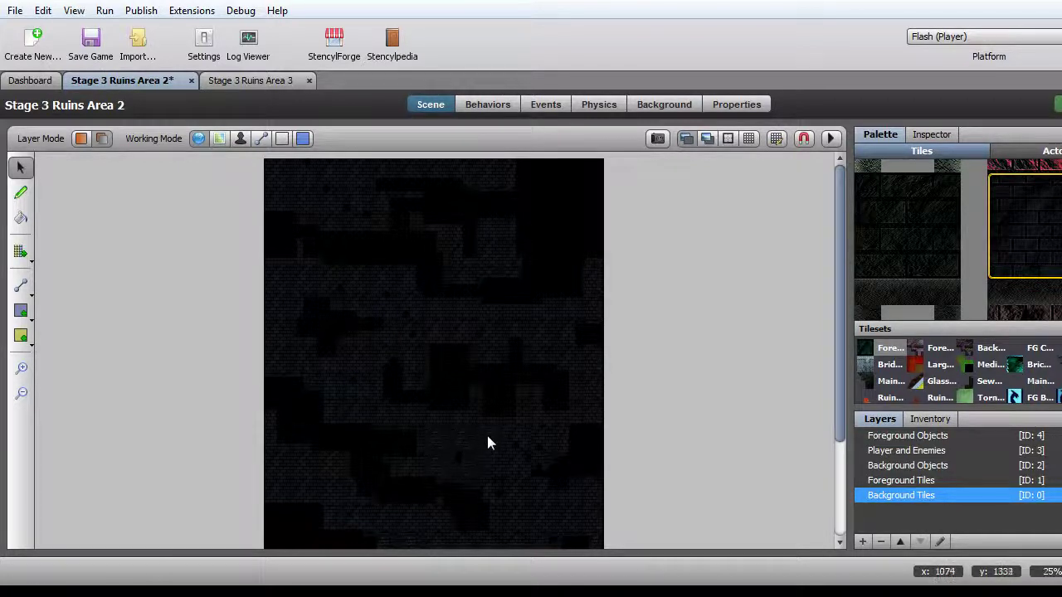
{"action": "scroll", "coordinate": [526, 477], "scroll_direction": "down", "scroll_amount": 3}
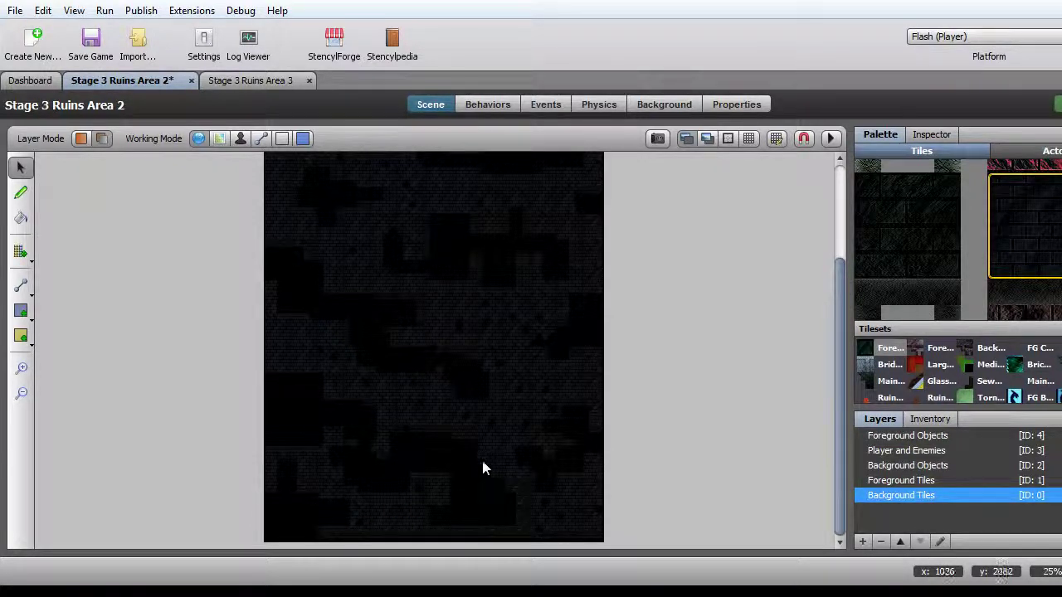
Show the scene with all layers up to Foreground Objects and save the game
{"action": "left_click_drag", "start_coordinate": [901, 481], "coordinate": [901, 450]}
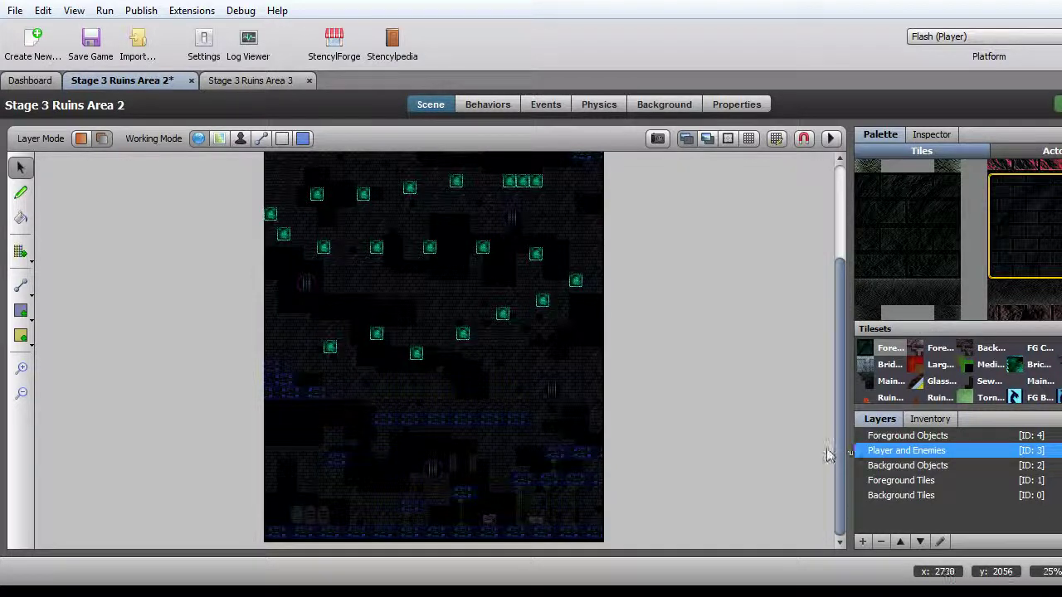
{"action": "left_click", "coordinate": [908, 436]}
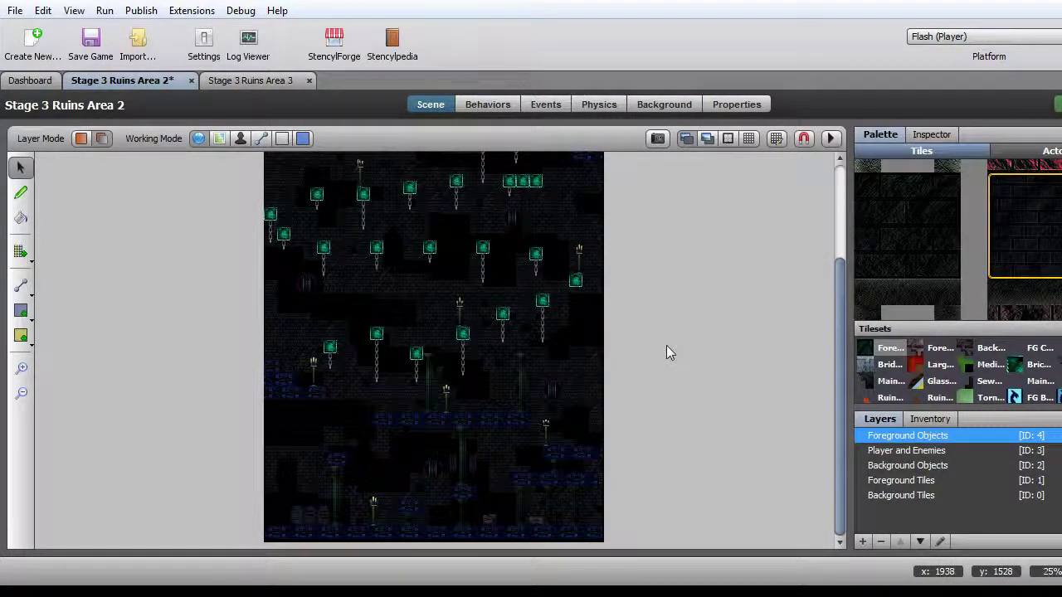
{"action": "key", "text": "ctrl+s"}
{"action": "scroll", "coordinate": [639, 349], "scroll_direction": "up", "scroll_amount": 3}
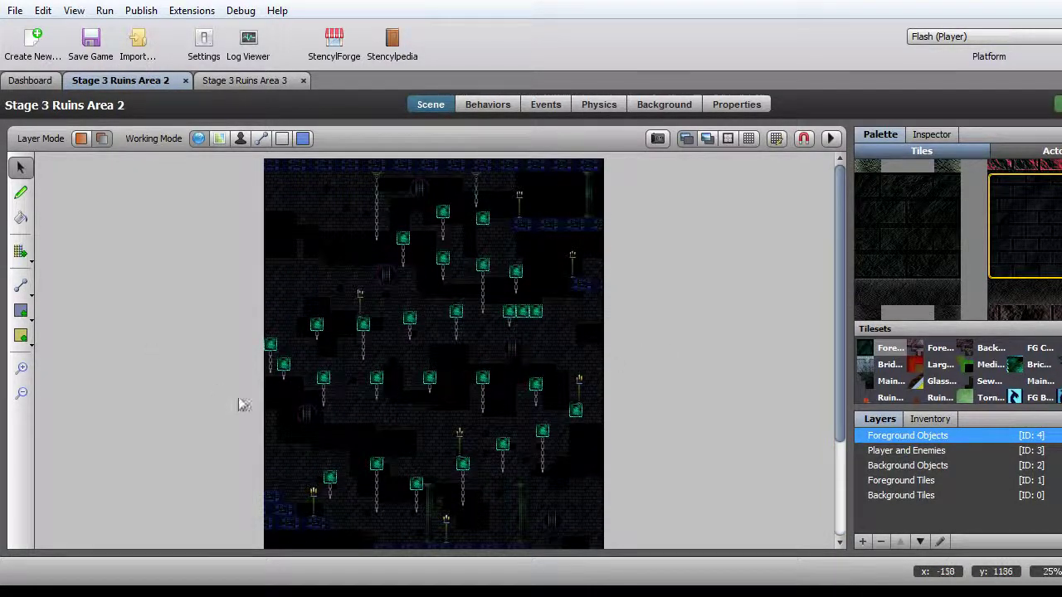
Delete the round barred window near the scene's left edge, below the hanging green blocks, from the Background Objects layer
{"action": "left_click", "coordinate": [314, 416]}
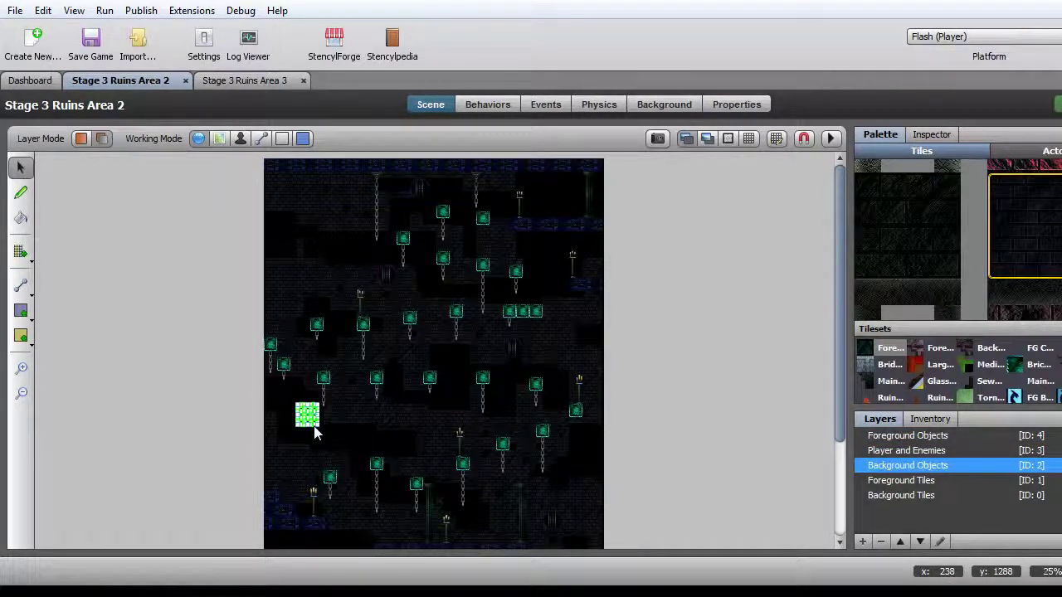
{"action": "left_click", "coordinate": [313, 428]}
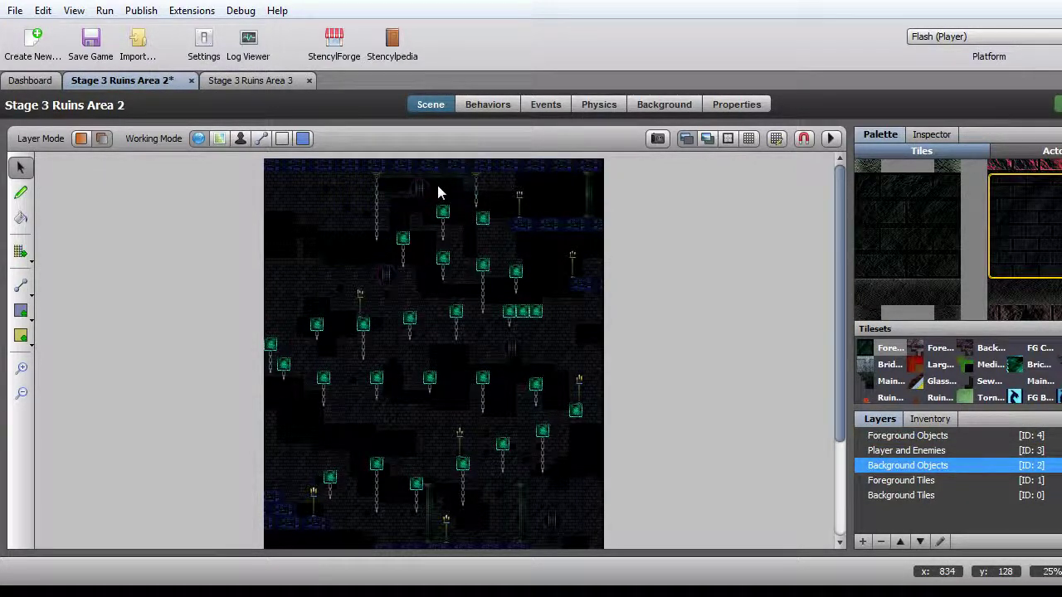
{"action": "scroll", "coordinate": [606, 409], "scroll_direction": "down", "scroll_amount": 3}
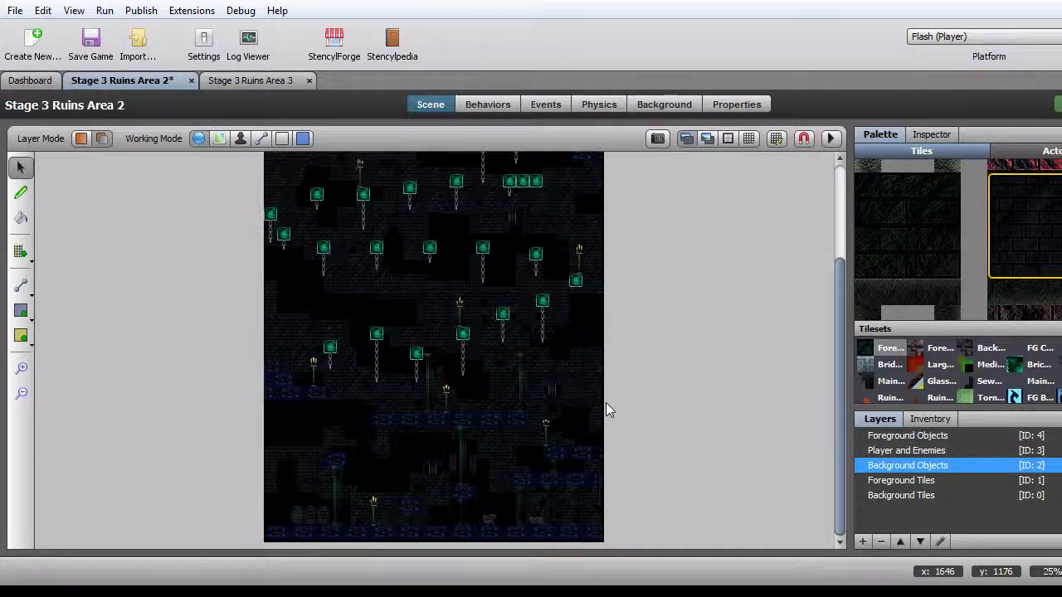
{"action": "scroll", "coordinate": [606, 409], "scroll_direction": "up", "scroll_amount": 3}
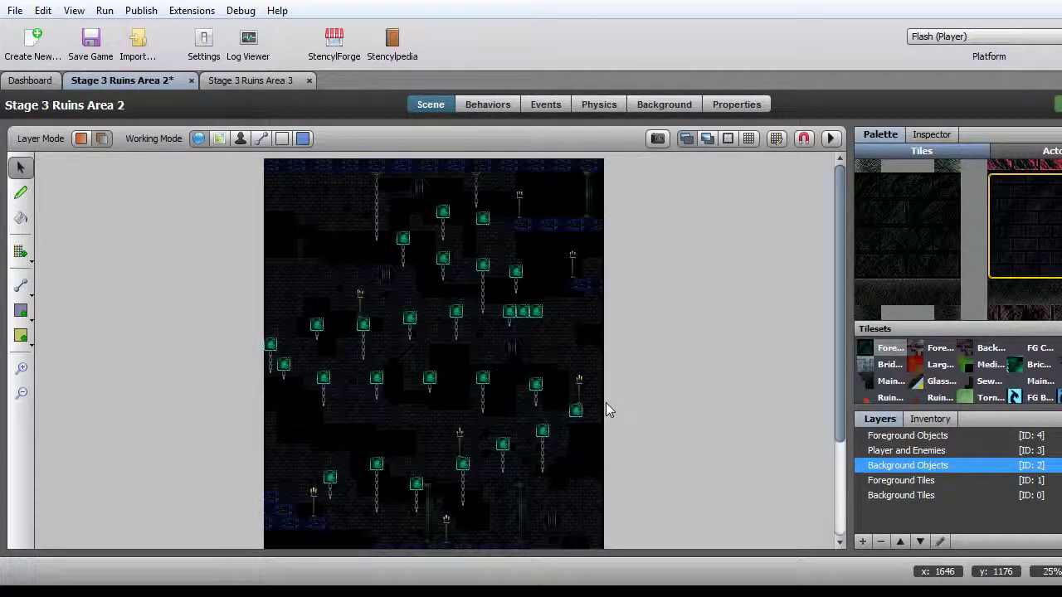
Inspect the rebuilt Stage 3 Ruins Area 2 scene at 75% zoom, save the game, and compare it with Stage 3 Ruins Area 3
{"action": "left_click", "coordinate": [21, 368]}
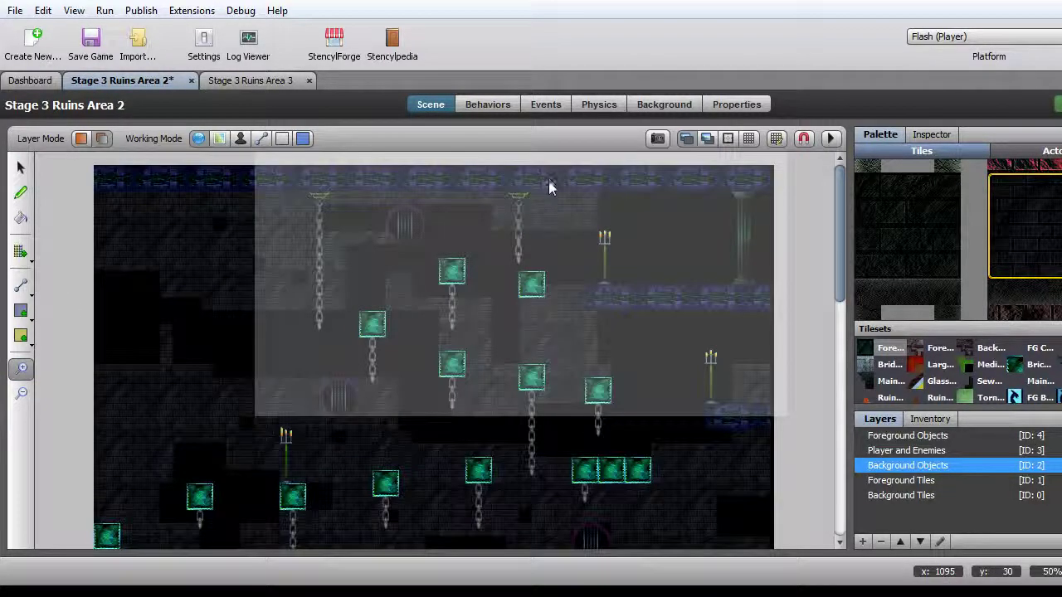
{"action": "left_click", "coordinate": [549, 181]}
{"action": "left_click", "coordinate": [20, 166]}
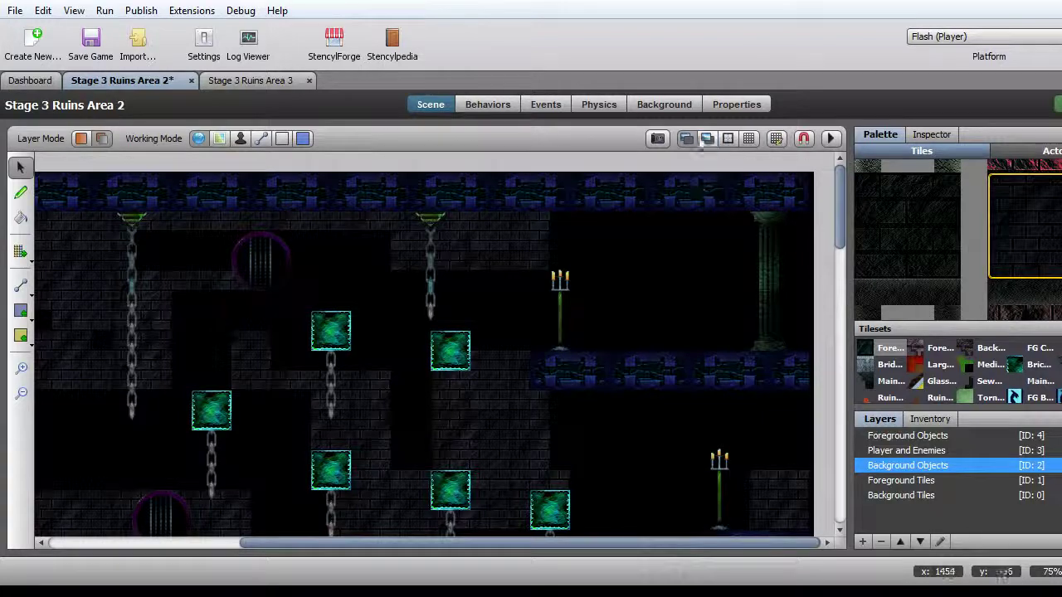
{"action": "scroll", "coordinate": [565, 319], "scroll_direction": "down", "scroll_amount": 3}
{"action": "scroll", "coordinate": [565, 319], "scroll_direction": "down", "scroll_amount": 3}
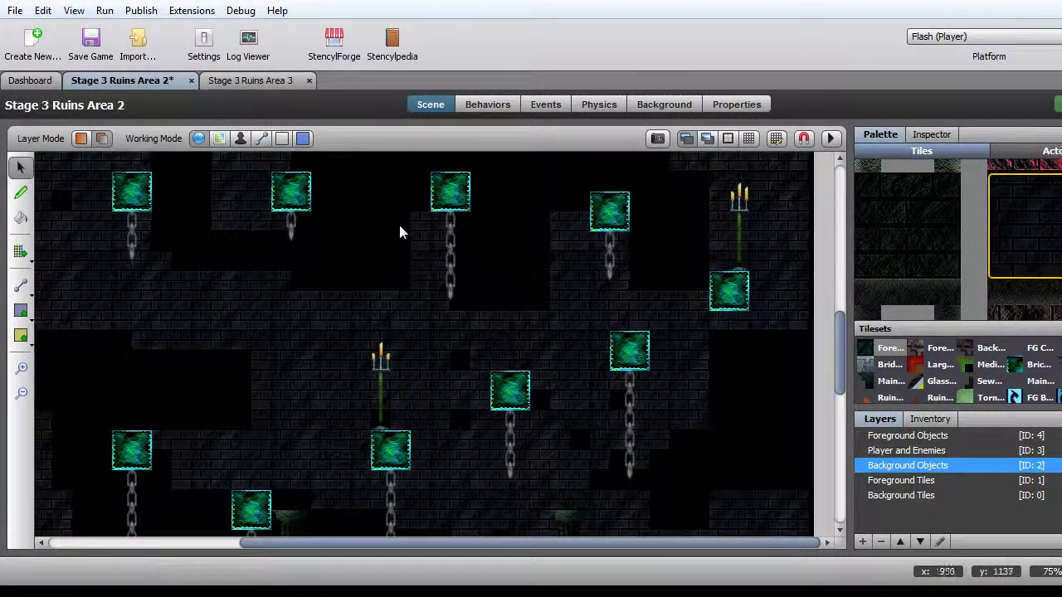
{"action": "key", "text": "ctrl+s"}
{"action": "left_click", "coordinate": [235, 83]}
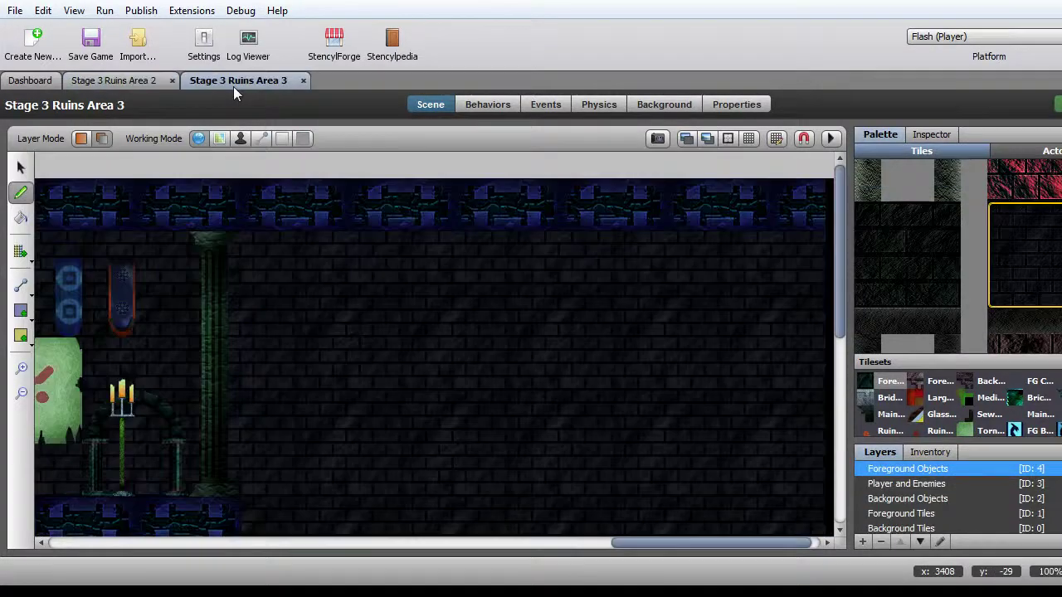
{"action": "left_click", "coordinate": [139, 81]}
{"action": "scroll", "coordinate": [351, 304], "scroll_direction": "down", "scroll_amount": 5}
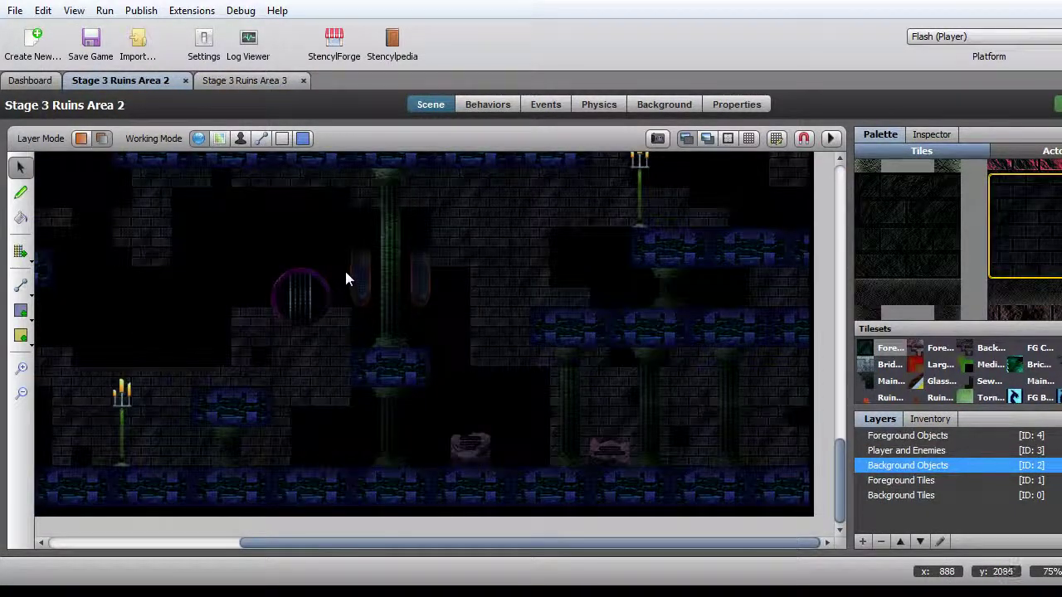
{"action": "scroll", "coordinate": [345, 270], "scroll_direction": "up", "scroll_amount": 5}
{"action": "scroll", "coordinate": [345, 269], "scroll_direction": "up", "scroll_amount": 5}
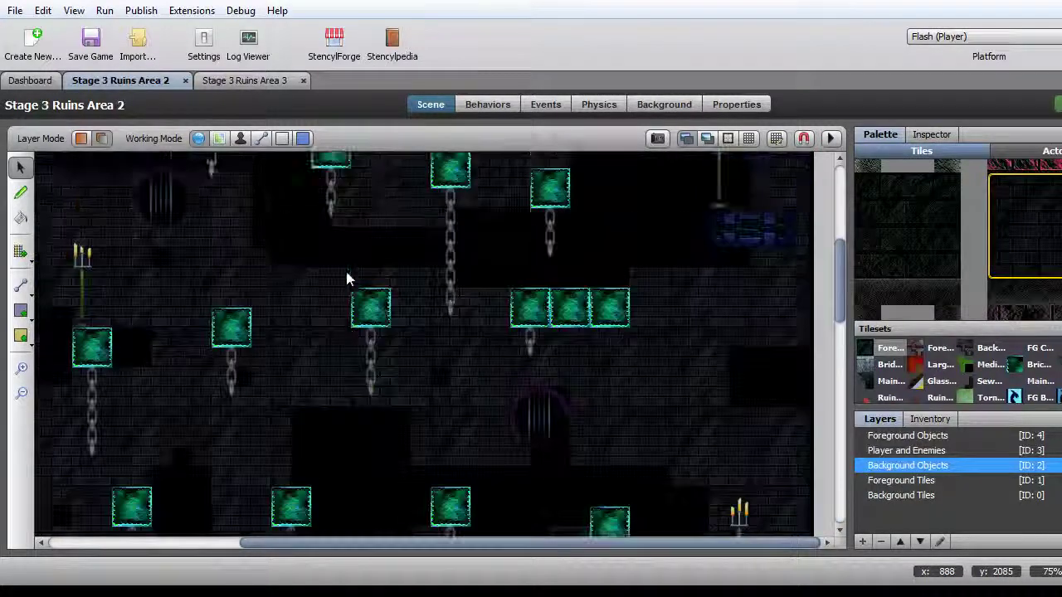
Open the Stage 3 Ruins Area 3 scene at 25% zoom and make its Background Tiles layer active
{"action": "left_click", "coordinate": [262, 78]}
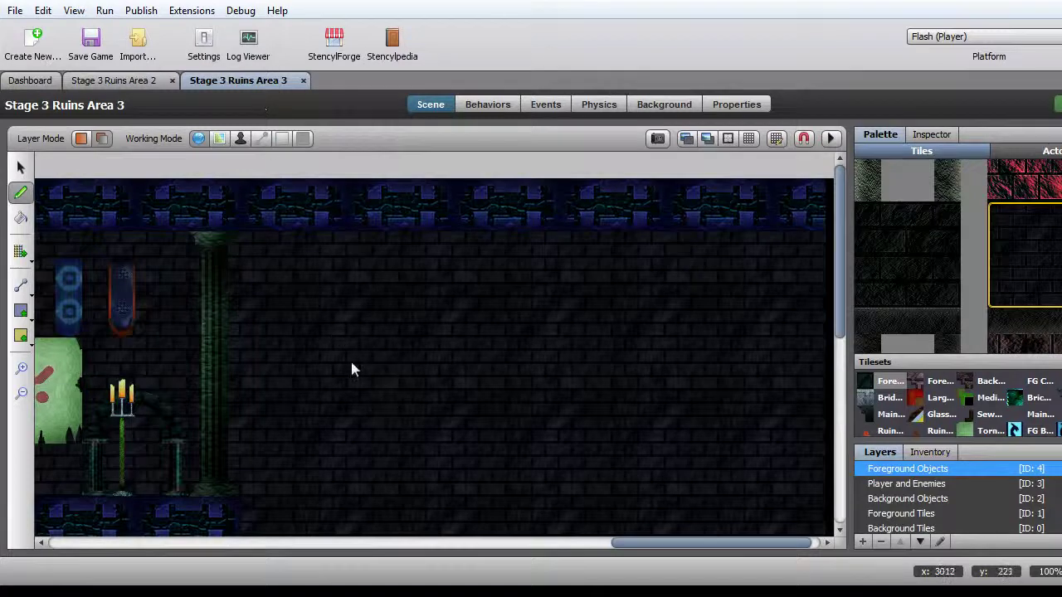
{"action": "scroll", "coordinate": [351, 367], "scroll_direction": "down", "scroll_amount": 5}
{"action": "left_click", "coordinate": [21, 392]}
{"action": "left_click", "coordinate": [253, 381]}
{"action": "left_click", "coordinate": [253, 381]}
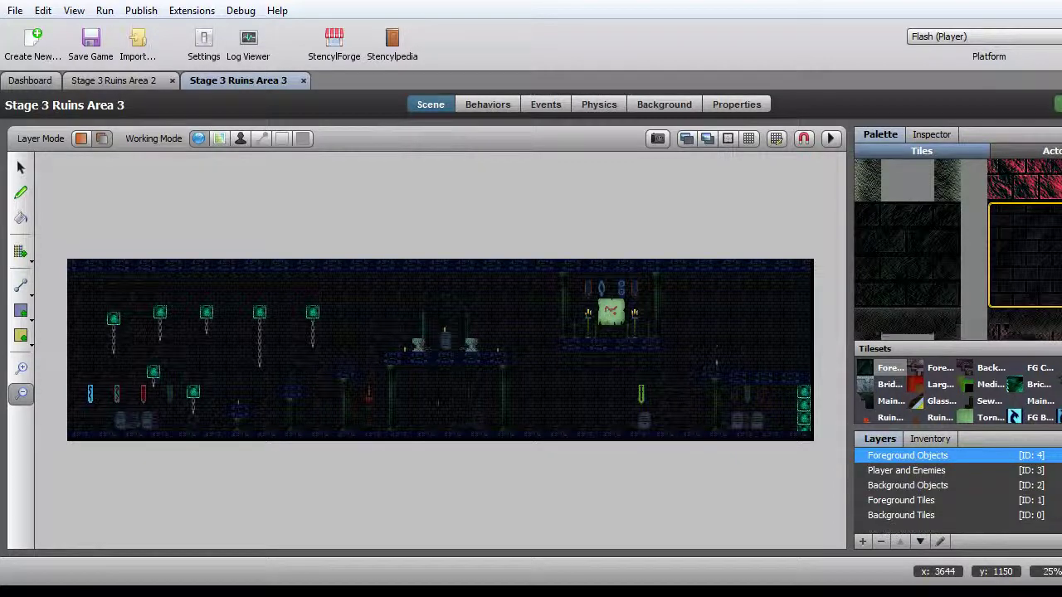
{"action": "left_click", "coordinate": [944, 456]}
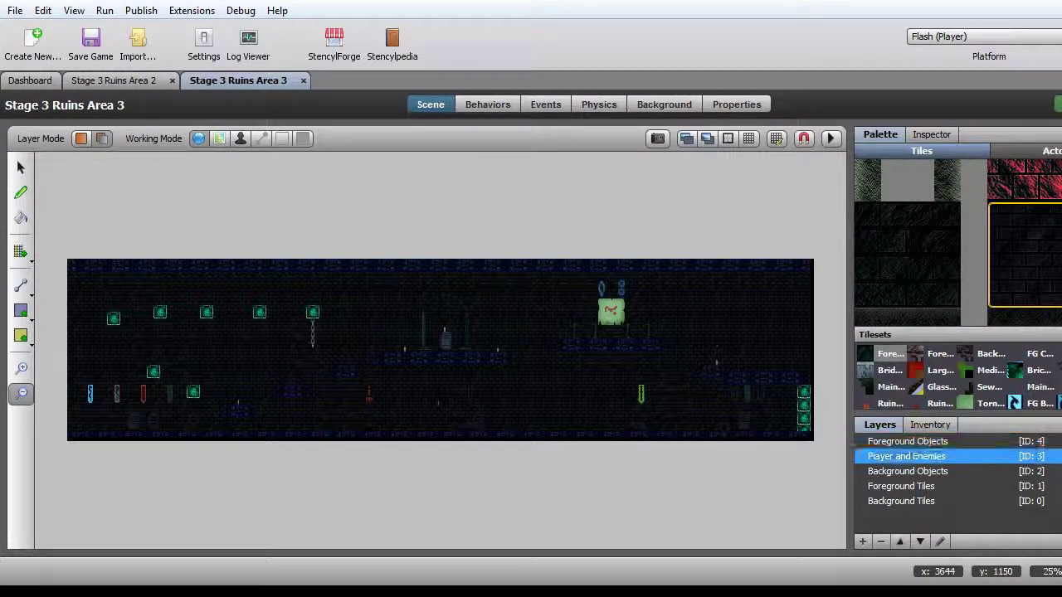
{"action": "left_click", "coordinate": [944, 471]}
{"action": "left_click", "coordinate": [945, 486]}
{"action": "left_click", "coordinate": [944, 501]}
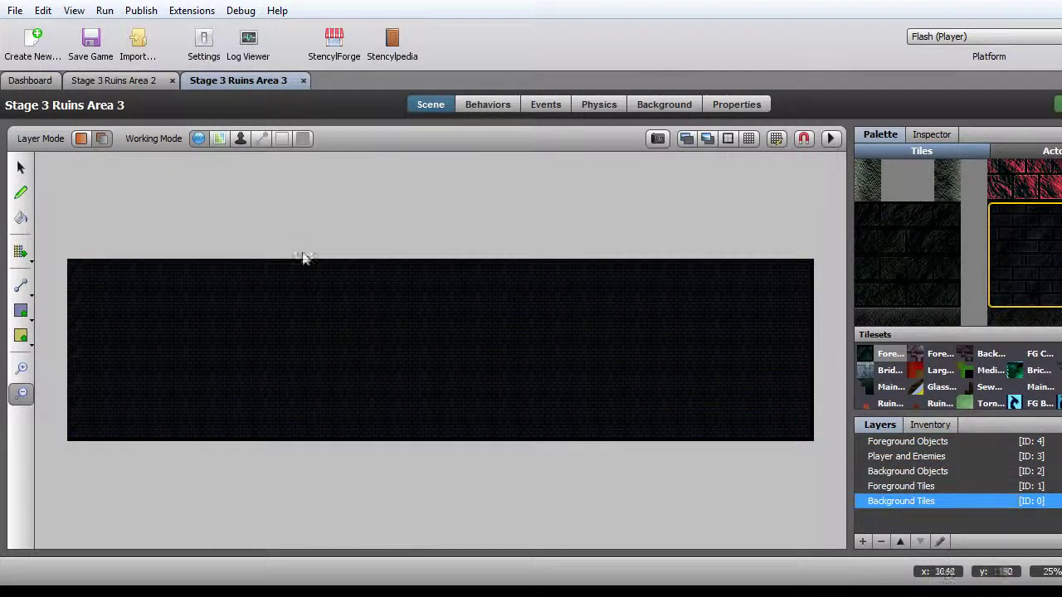
Delete all the brick tiles on Stage 3 Ruins Area 3's Background Tiles layer, including the strip along the left edge
{"action": "left_click", "coordinate": [20, 168]}
{"action": "left_click_drag", "start_coordinate": [78, 200], "coordinate": [829, 540]}
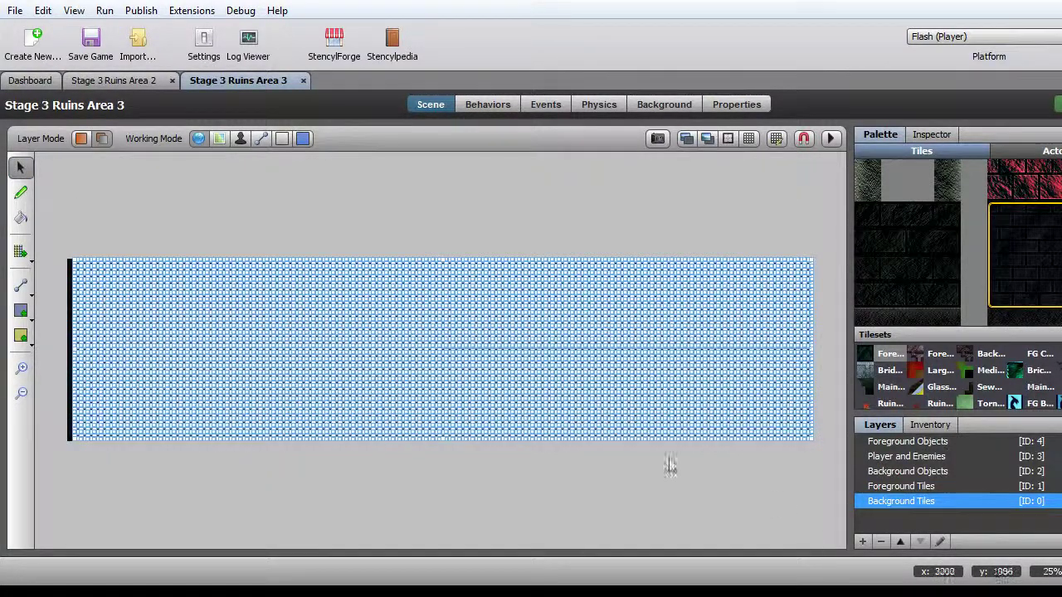
{"action": "key", "text": "Delete"}
{"action": "left_click_drag", "start_coordinate": [152, 215], "coordinate": [59, 446]}
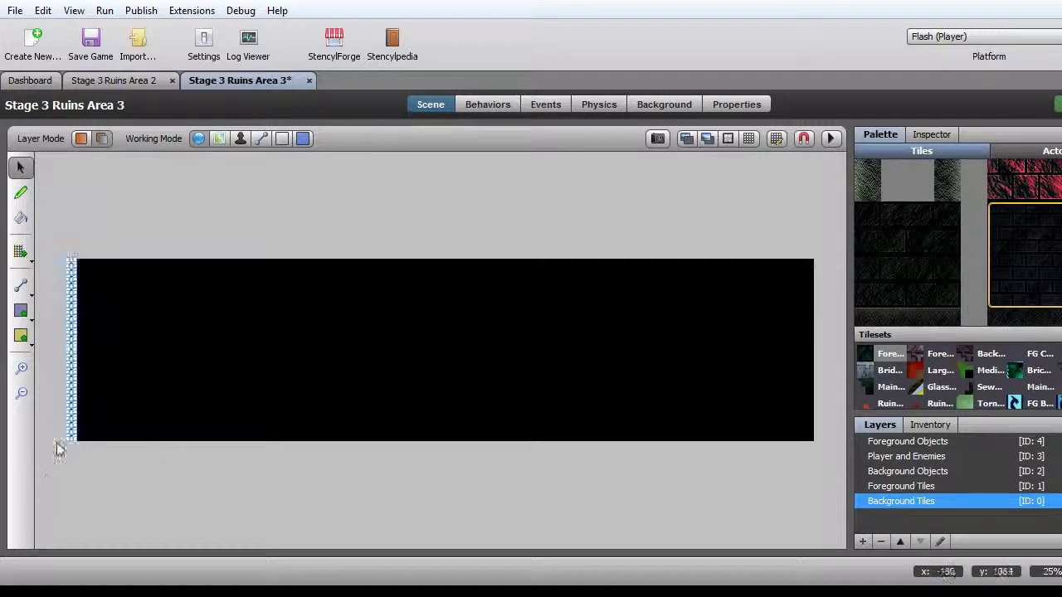
{"action": "key", "text": "Delete"}
Flood-fill the emptied Area 3 background with the dark rough blue-black brick block and make the Background Objects layer active
{"action": "left_click", "coordinate": [21, 218]}
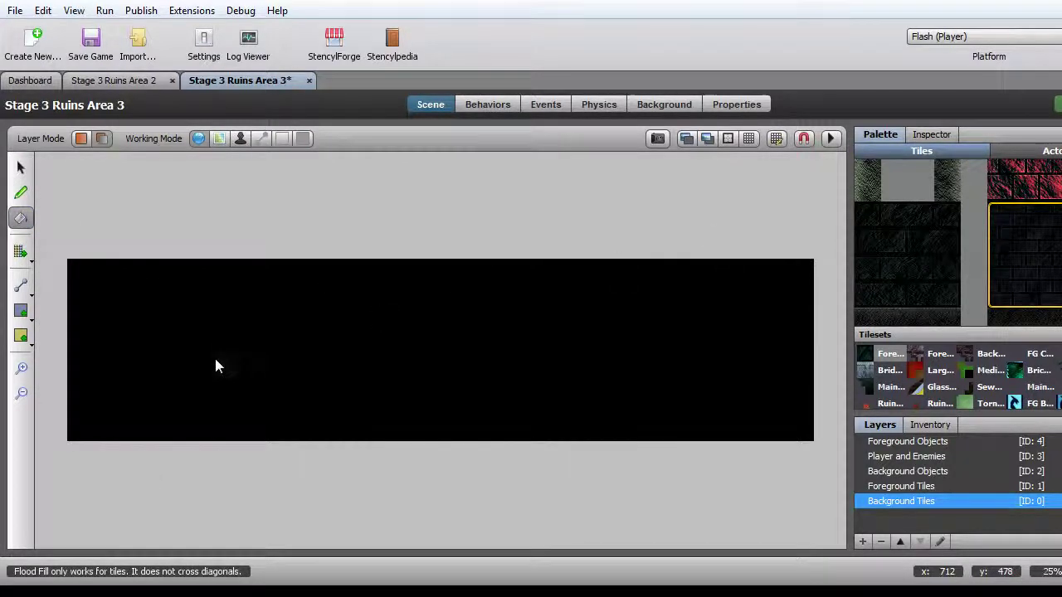
{"action": "left_click", "coordinate": [214, 355]}
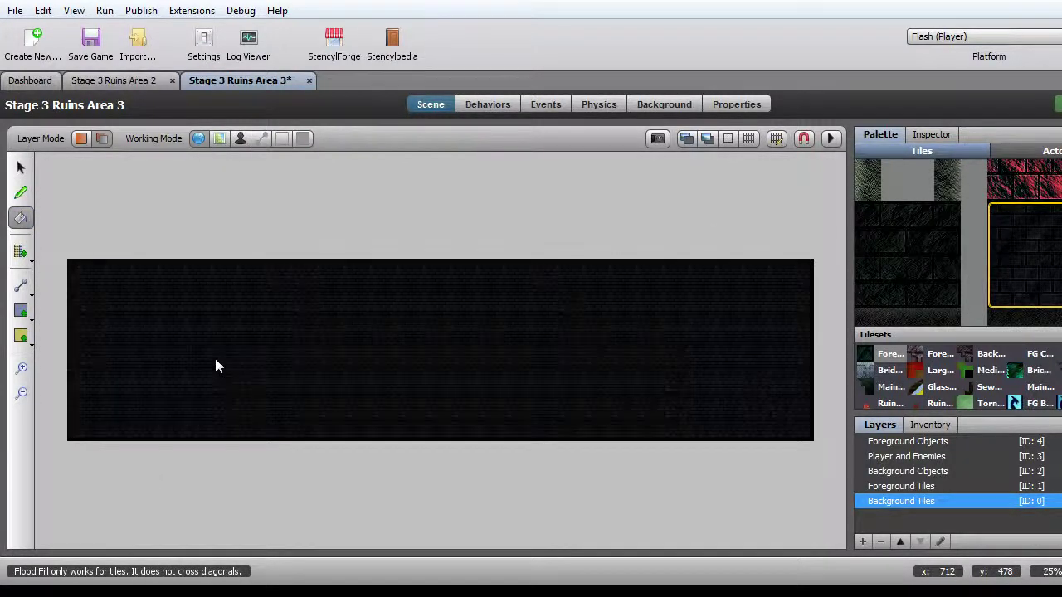
{"action": "left_click", "coordinate": [20, 168]}
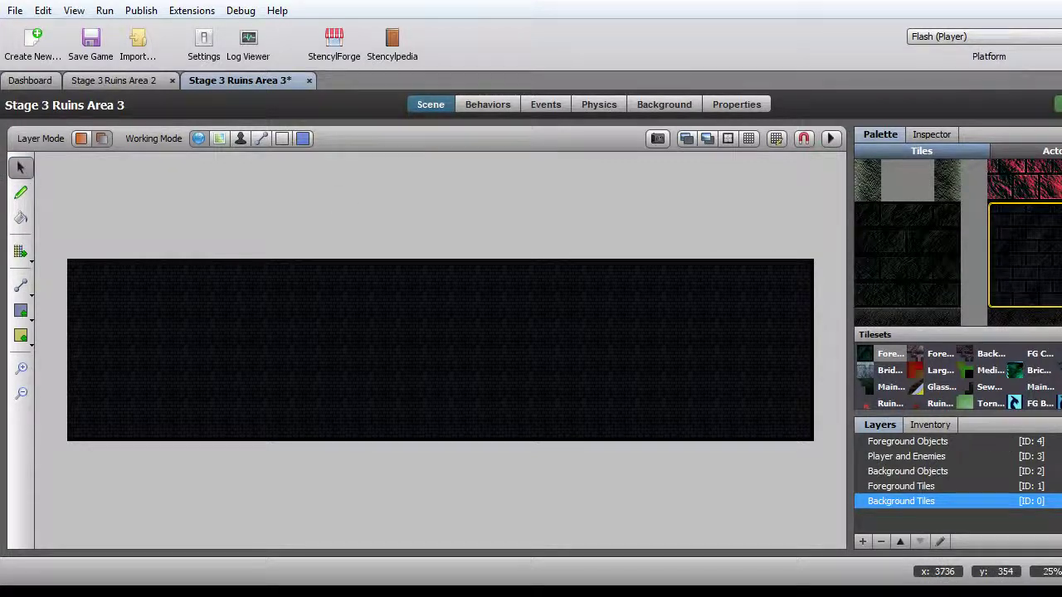
{"action": "left_click", "coordinate": [913, 486]}
{"action": "left_click", "coordinate": [908, 471]}
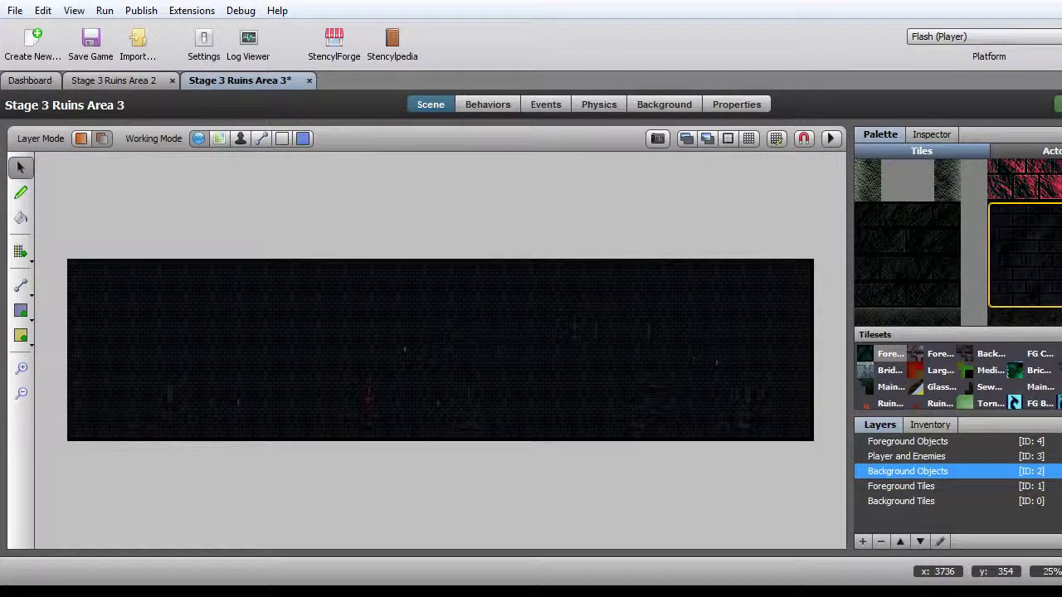
Examine Stage 3 Ruins Area 3's object and foreground tile layers against the new dark brick background
{"action": "left_click", "coordinate": [906, 456]}
{"action": "left_click", "coordinate": [908, 471]}
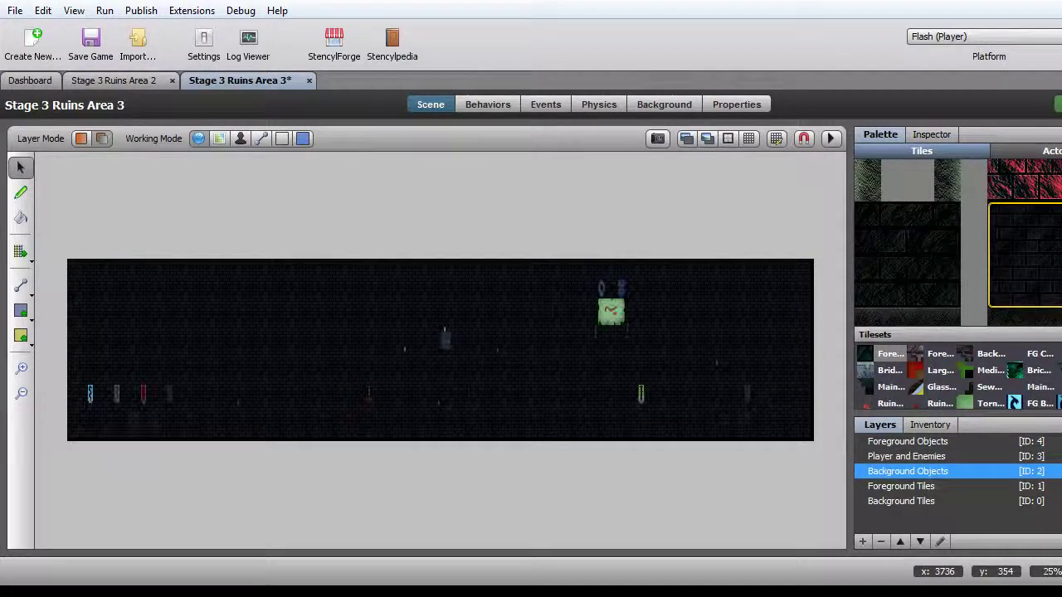
{"action": "left_click", "coordinate": [908, 442]}
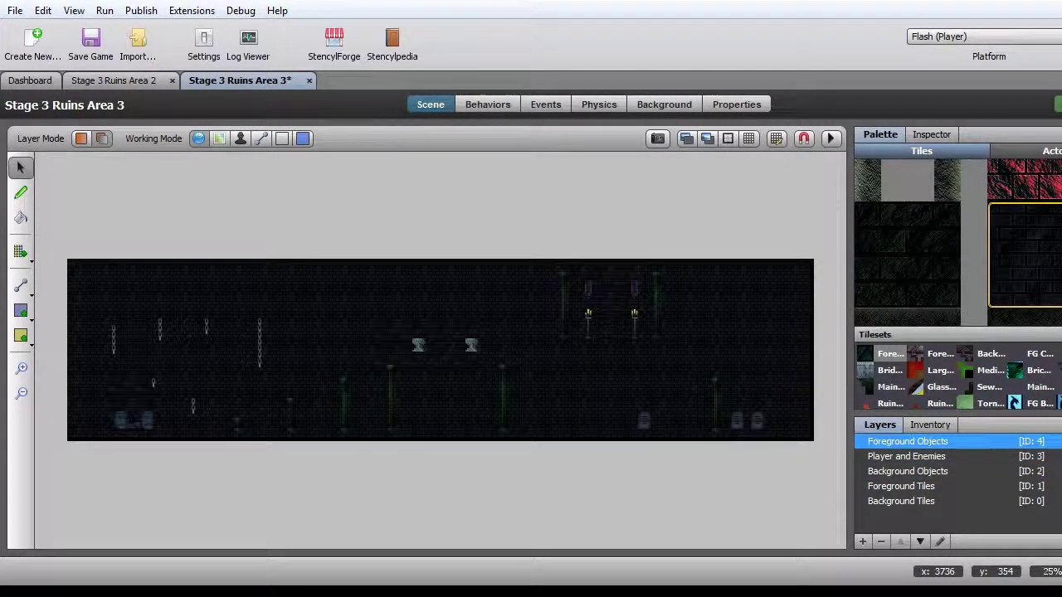
{"action": "left_click", "coordinate": [906, 456]}
{"action": "left_click", "coordinate": [908, 471]}
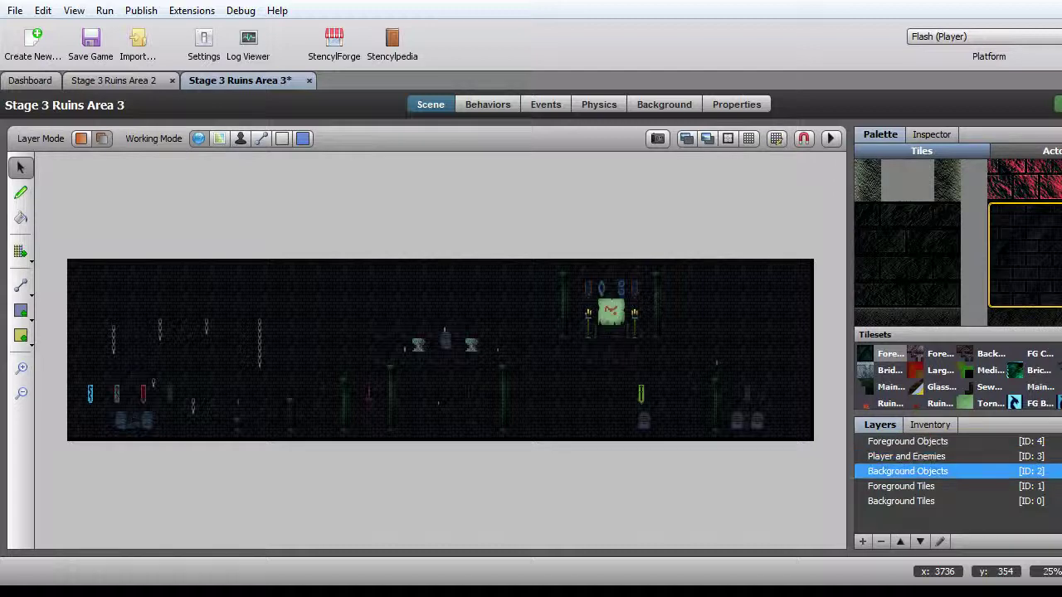
{"action": "left_click", "coordinate": [901, 486]}
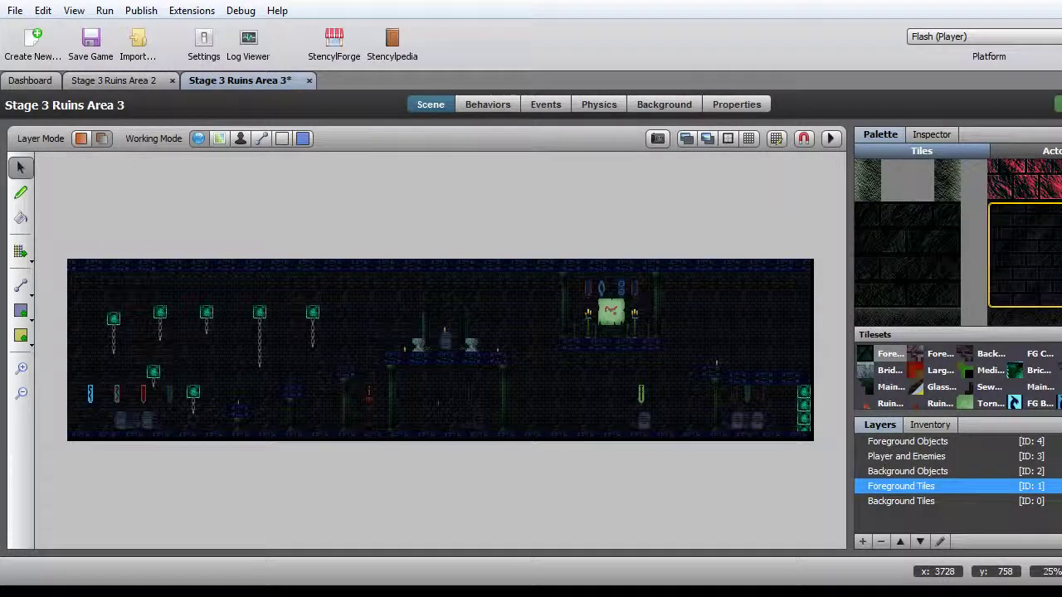
{"action": "key", "text": "Up"}
{"action": "key", "text": "Up"}
{"action": "key", "text": "Up"}
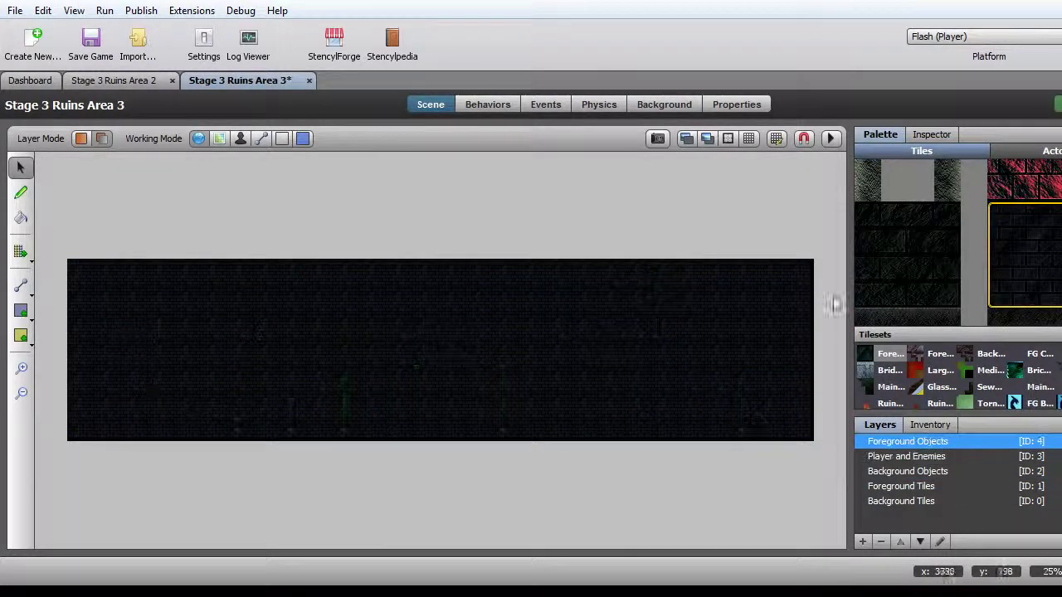
Cut jagged gaps in the Background Tiles bricks along the right end of Stage 3 Ruins Area 3
{"action": "key", "text": "Up"}
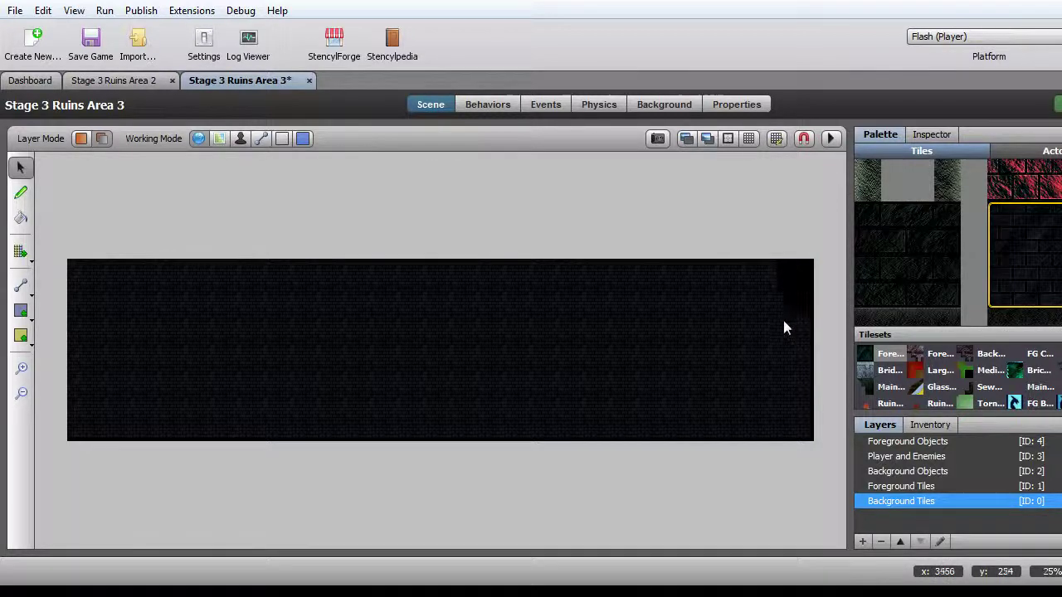
{"action": "left_click", "coordinate": [764, 300]}
{"action": "left_click", "coordinate": [785, 331]}
{"action": "left_click", "coordinate": [783, 359]}
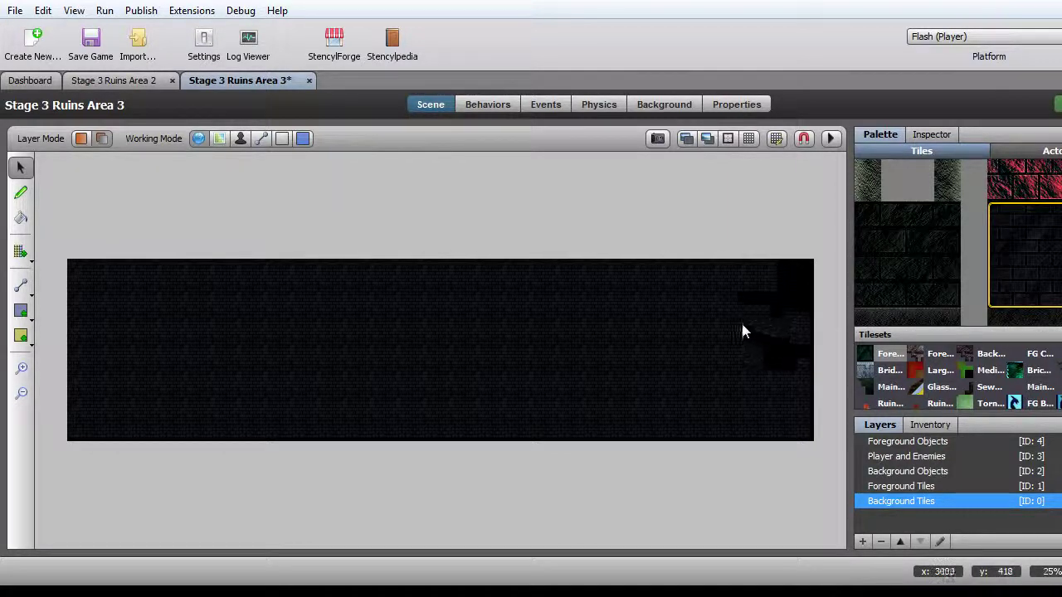
Check the gaps against the other layers and cut another jagged gap in the Background Tiles bricks around the scroll platform's left end
{"action": "key", "text": "Up"}
{"action": "key", "text": "Up"}
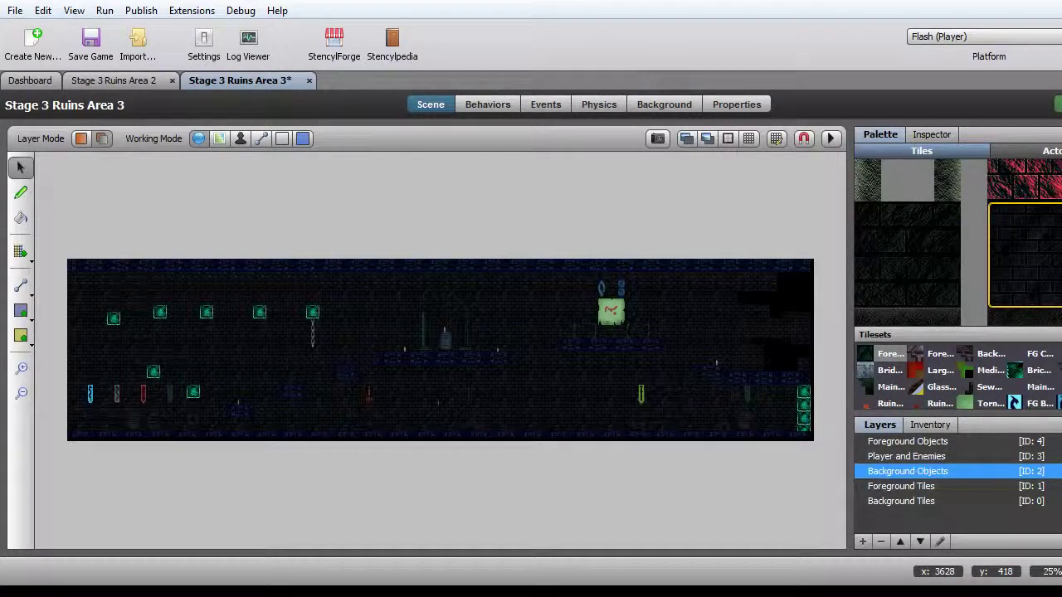
{"action": "key", "text": "Up"}
{"action": "key", "text": "Up"}
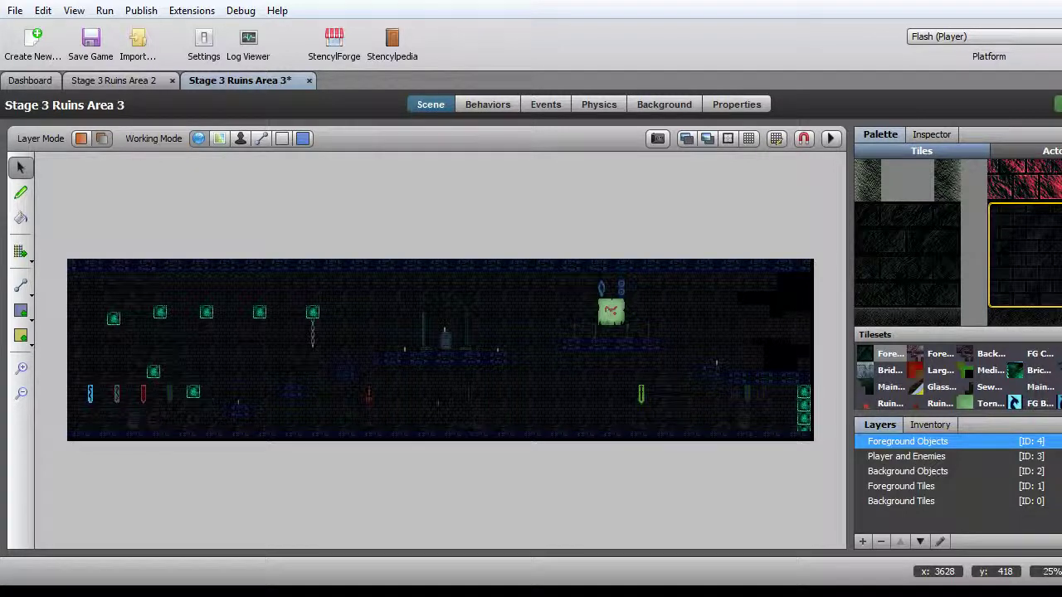
{"action": "key", "text": "Down"}
{"action": "key", "text": "Down"}
{"action": "key", "text": "Down"}
{"action": "key", "text": "Down"}
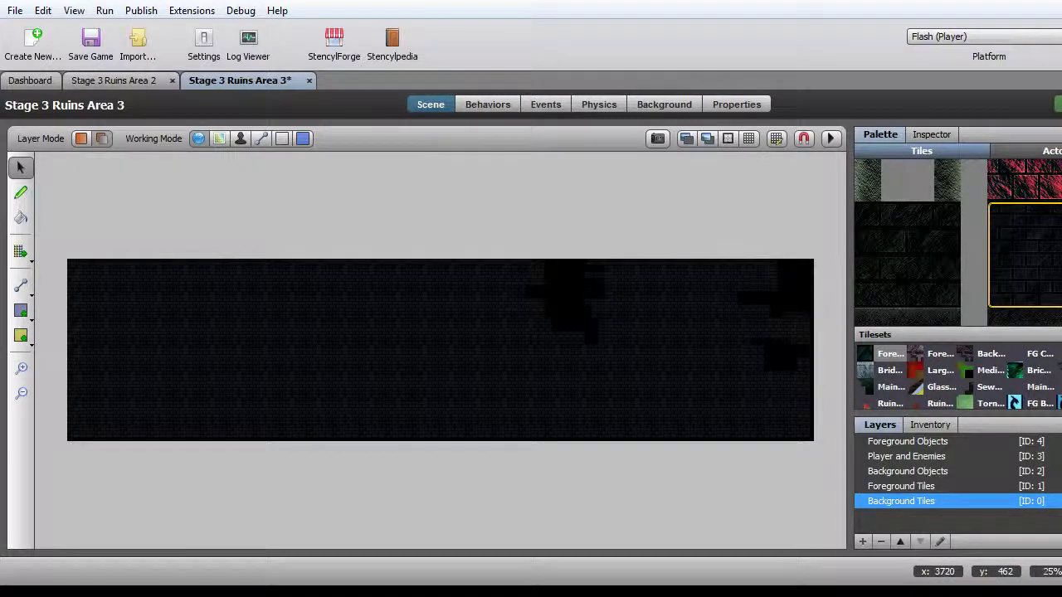
Review the new background gap with the foreground and object layers shown, and save the game
{"action": "left_click", "coordinate": [901, 486]}
{"action": "left_click", "coordinate": [906, 456]}
{"action": "left_click", "coordinate": [907, 442]}
{"action": "left_click", "coordinate": [908, 471]}
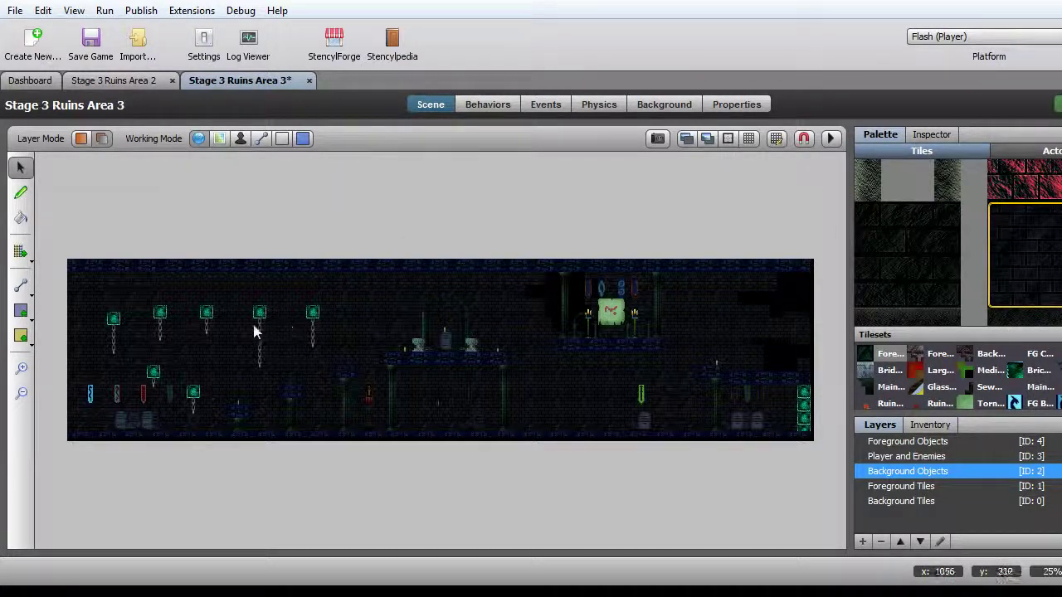
{"action": "key", "text": "ctrl+s"}
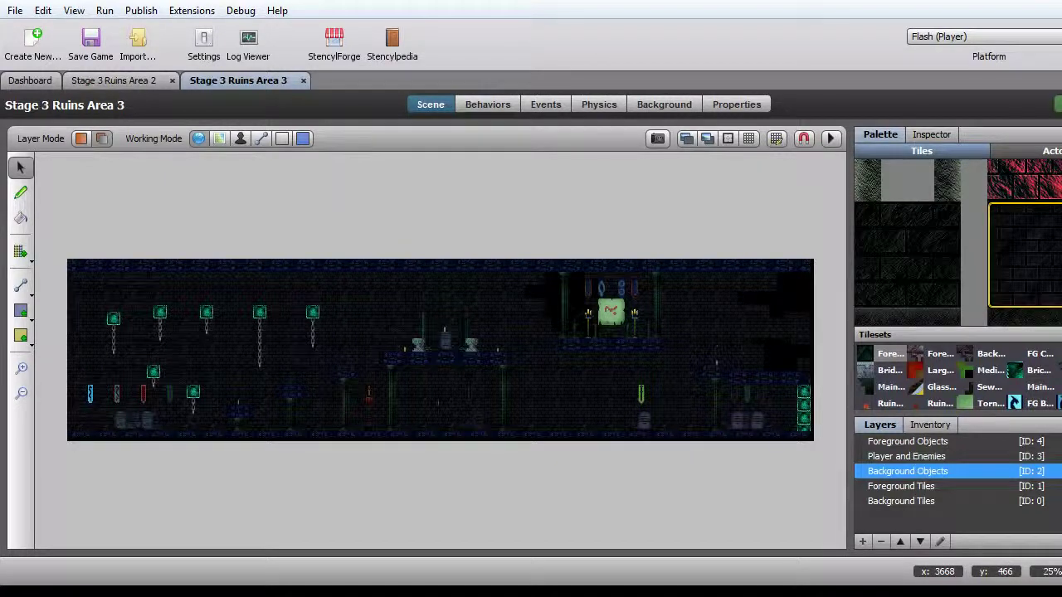
Cut a large jagged gap in the Background Tiles bricks behind the chained green blocks near Area 3's left end
{"action": "left_click", "coordinate": [901, 486]}
{"action": "left_click", "coordinate": [908, 442]}
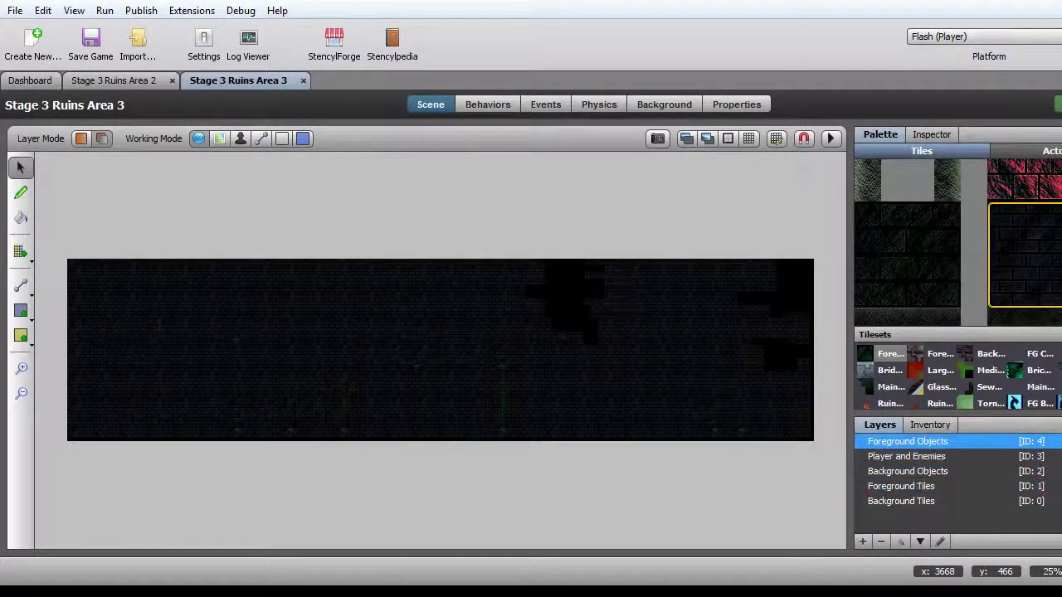
{"action": "left_click", "coordinate": [873, 502]}
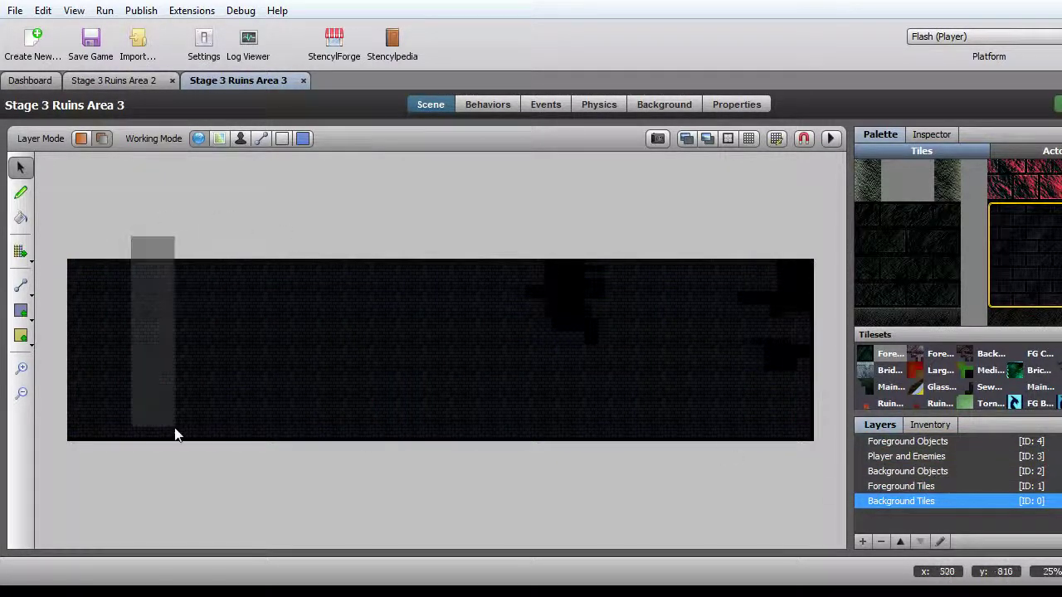
{"action": "left_click_drag", "start_coordinate": [175, 434], "coordinate": [180, 365]}
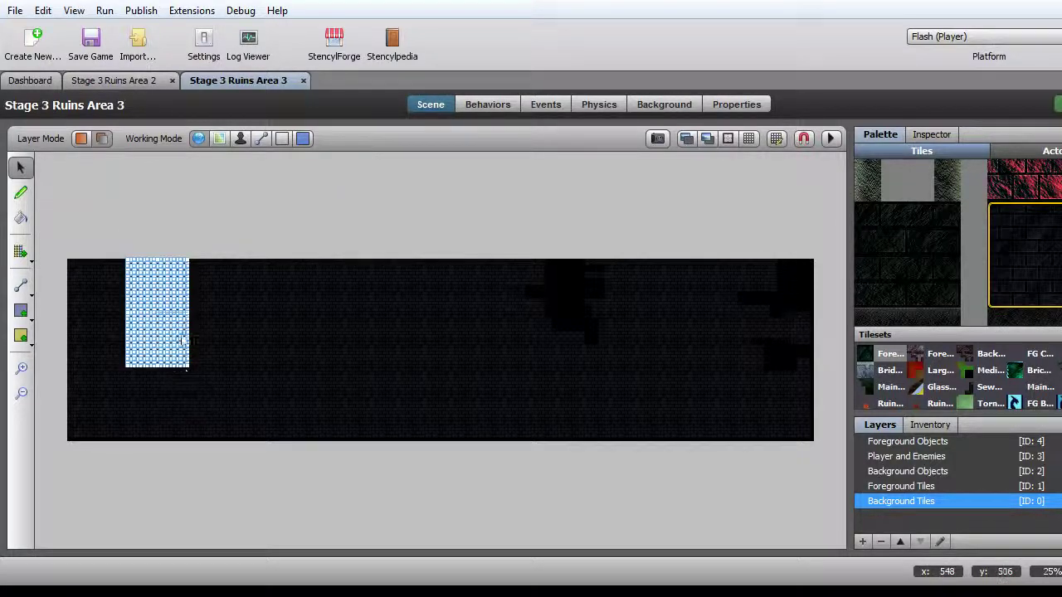
{"action": "key", "text": "Delete"}
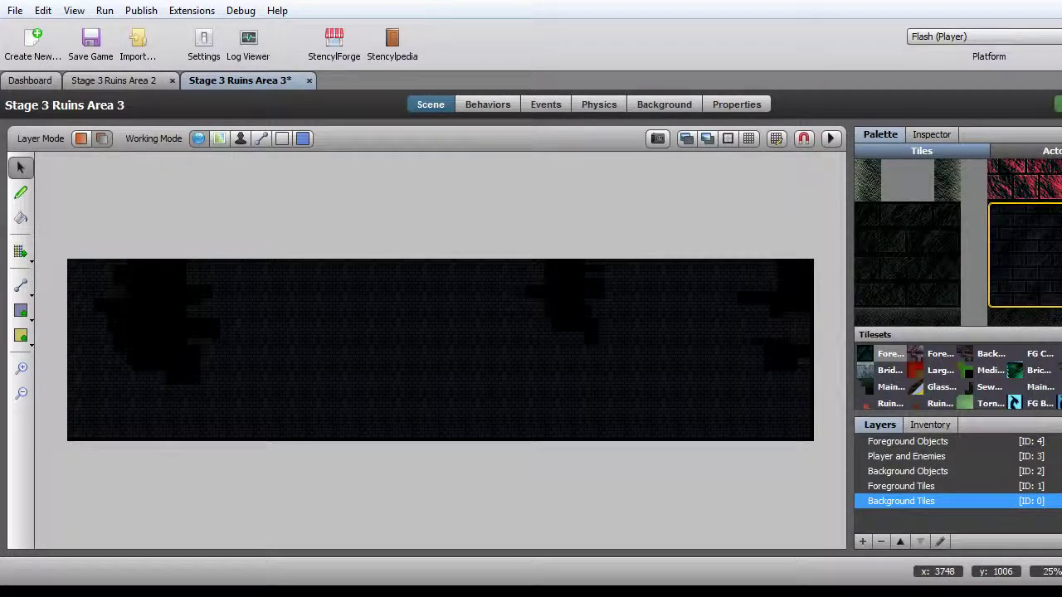
Check the gap behind the chained blocks against every upper layer and save Stage 3 Ruins Area 3
{"action": "left_click", "coordinate": [902, 486]}
{"action": "left_click", "coordinate": [908, 471]}
{"action": "left_click", "coordinate": [906, 456]}
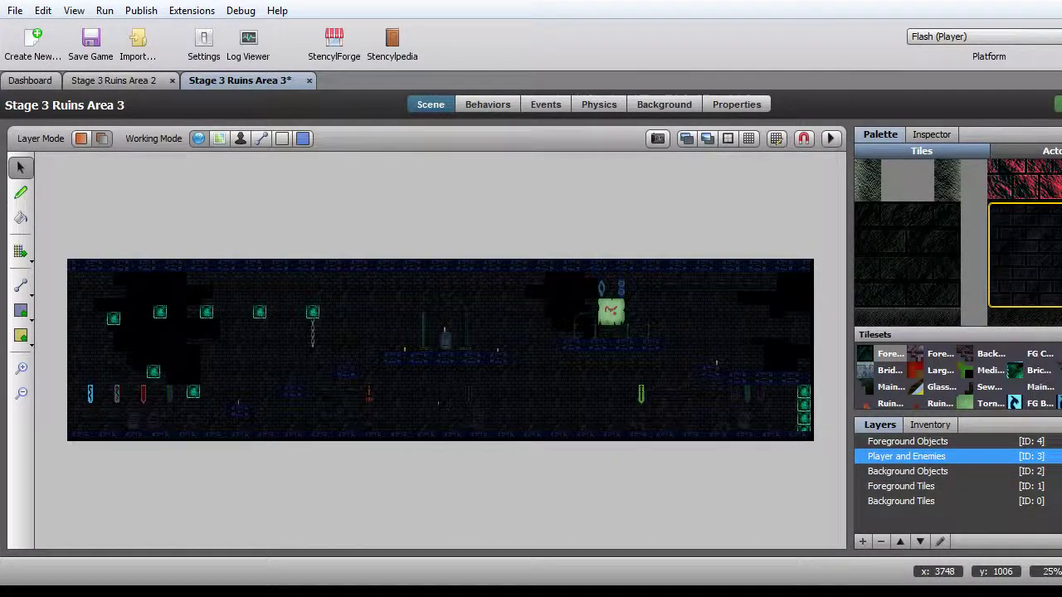
{"action": "left_click", "coordinate": [907, 442]}
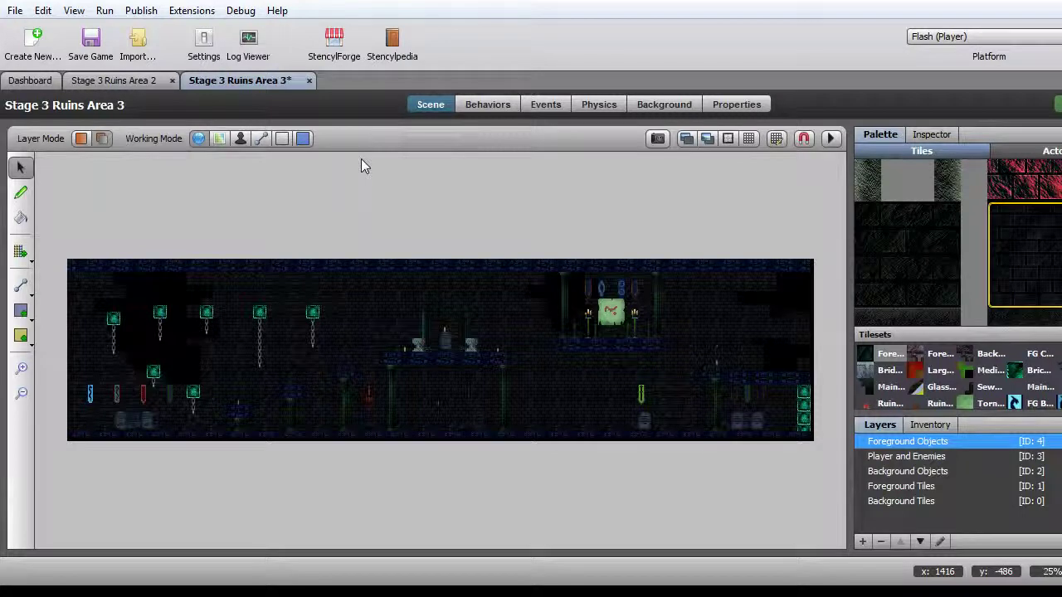
{"action": "key", "text": "ctrl+s"}
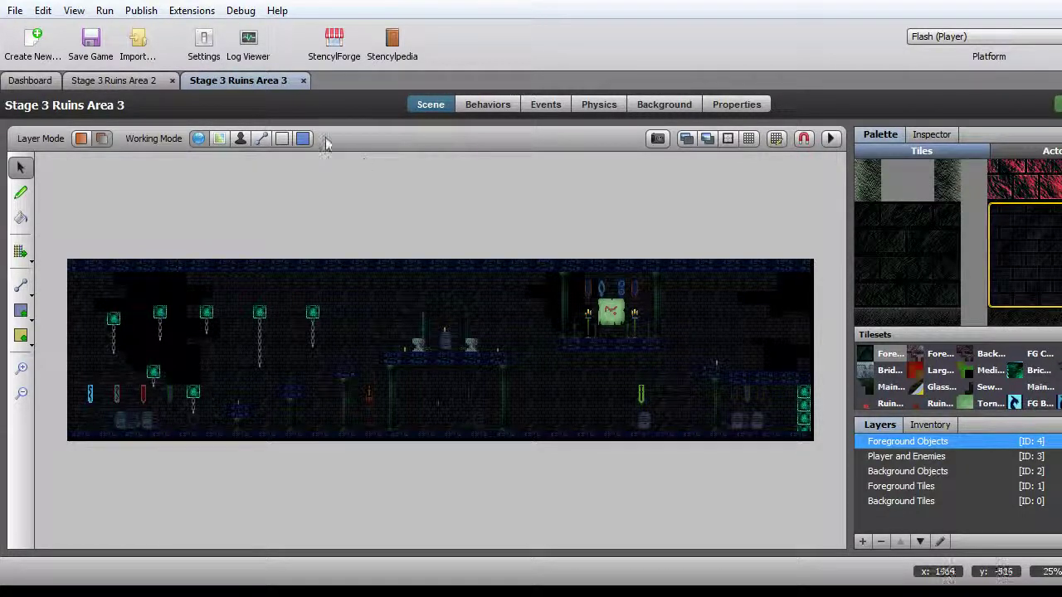
Close the Stage 3 Ruins Area 3 scene and open Stage 3 Ruins Area 4 from the scene list
{"action": "left_click", "coordinate": [303, 81]}
{"action": "left_click", "coordinate": [29, 81]}
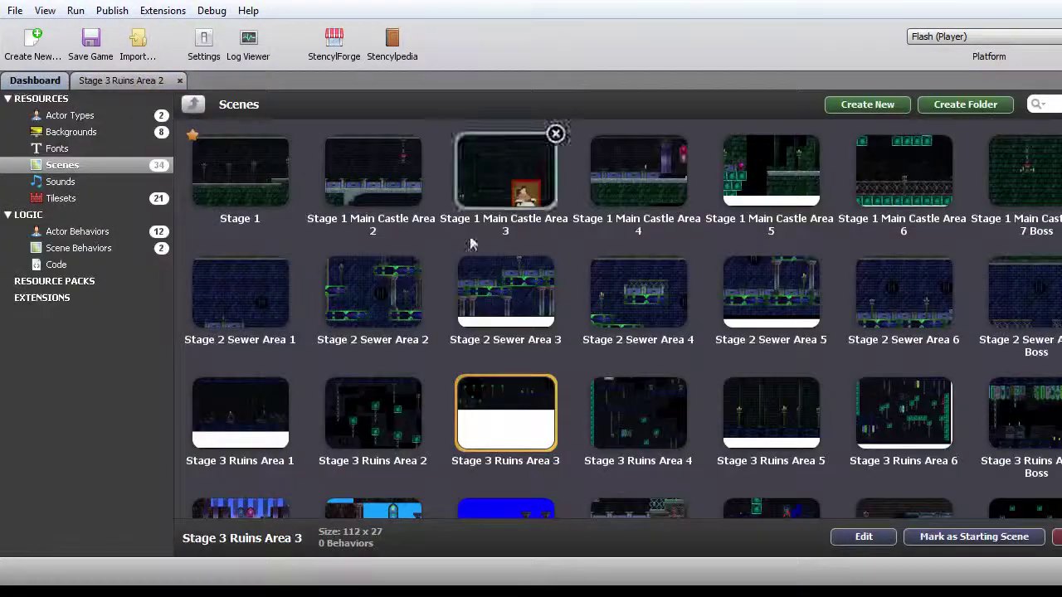
{"action": "left_click", "coordinate": [646, 420]}
{"action": "double_click", "coordinate": [648, 427]}
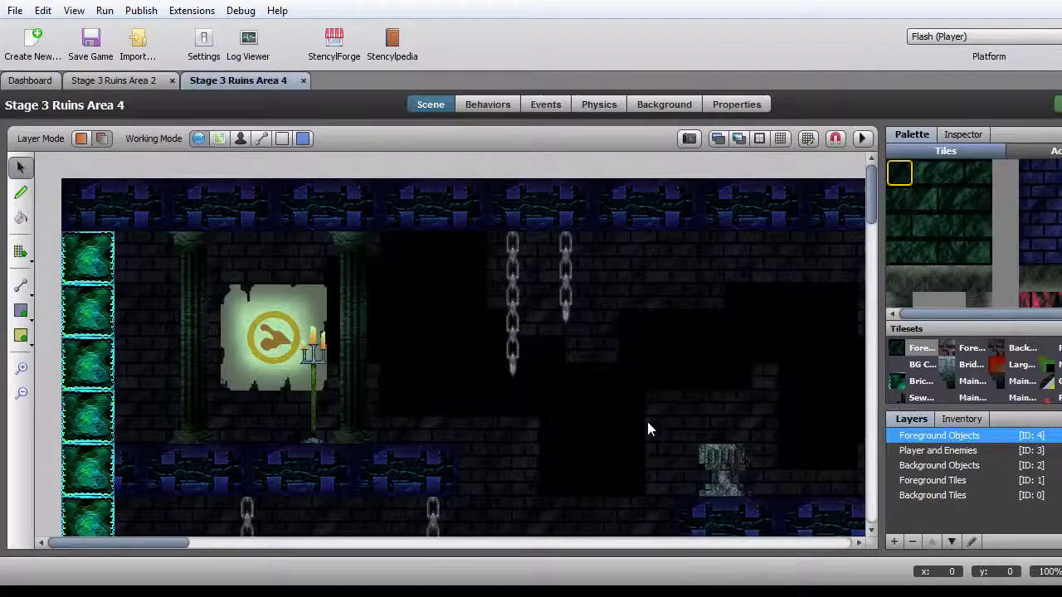
Examine Stage 3 Ruins Area 4's existing brick background and gaps at 25% zoom and its upper-left part at 100%
{"action": "left_click", "coordinate": [21, 393]}
{"action": "left_click", "coordinate": [21, 392]}
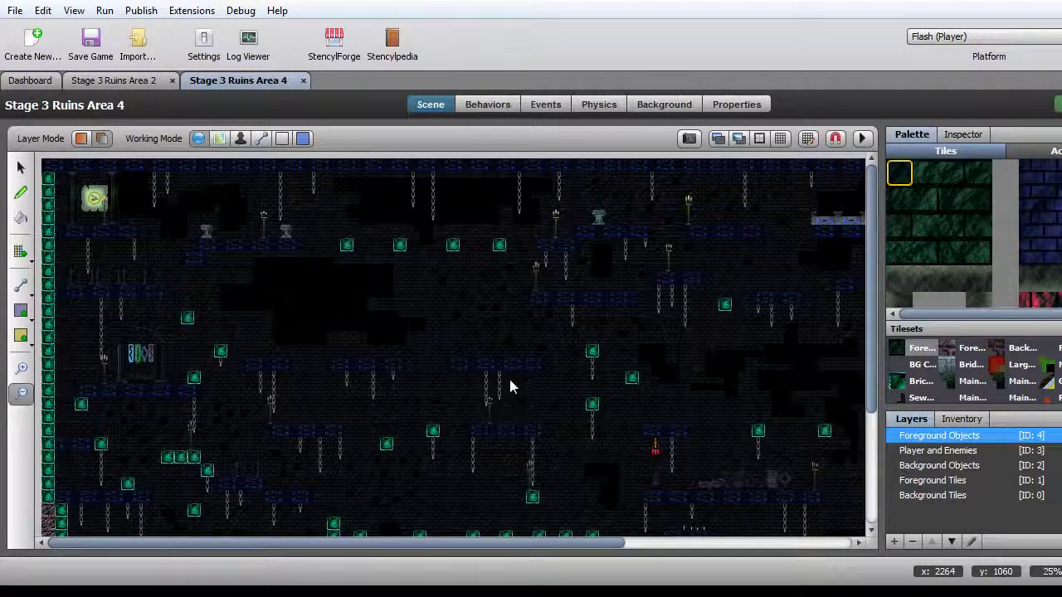
{"action": "scroll", "coordinate": [511, 382], "scroll_direction": "down", "scroll_amount": 3}
{"action": "scroll", "coordinate": [511, 382], "scroll_direction": "up", "scroll_amount": 3}
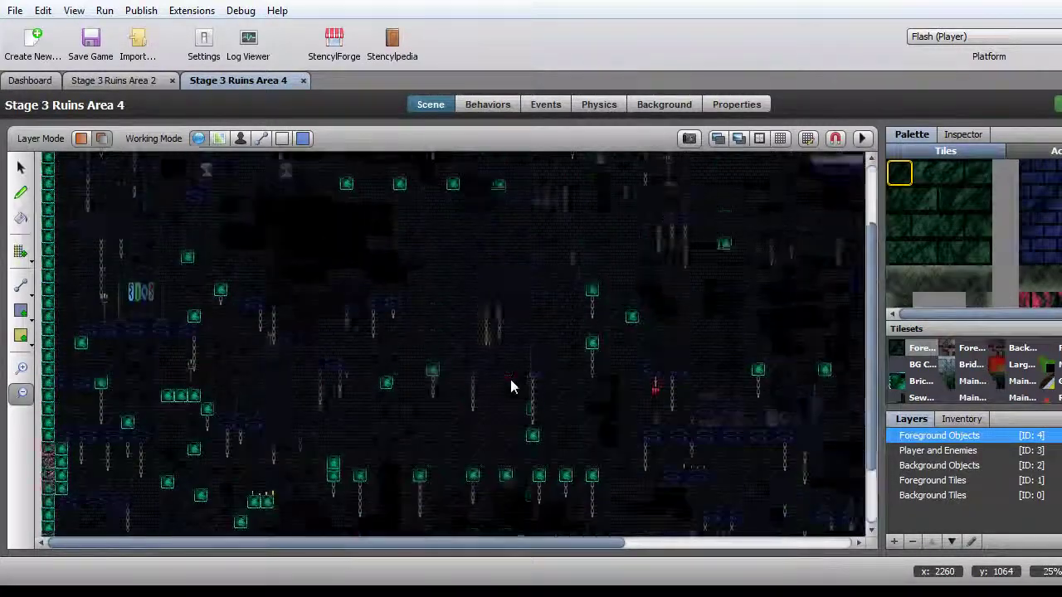
{"action": "scroll", "coordinate": [510, 376], "scroll_direction": "down", "scroll_amount": 3}
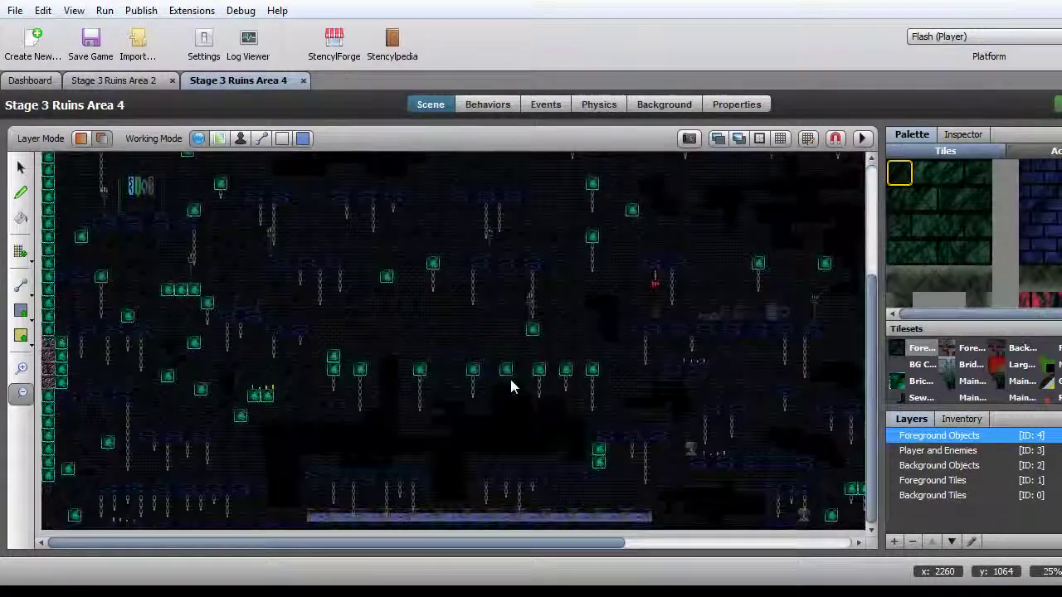
{"action": "scroll", "coordinate": [510, 375], "scroll_direction": "up", "scroll_amount": 3}
{"action": "left_click", "coordinate": [21, 367]}
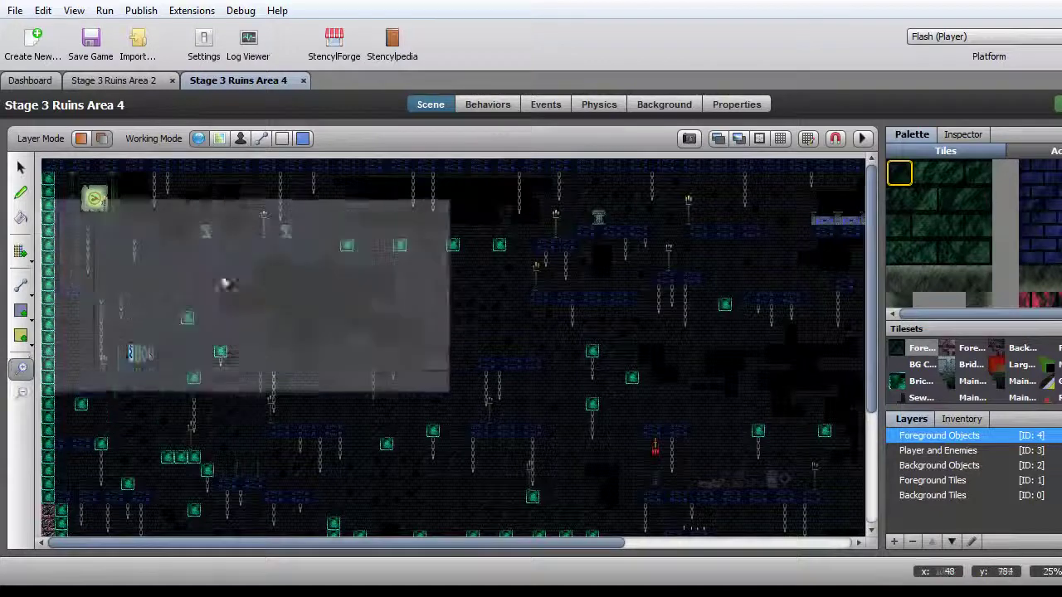
{"action": "left_click", "coordinate": [304, 252]}
{"action": "left_click", "coordinate": [304, 252]}
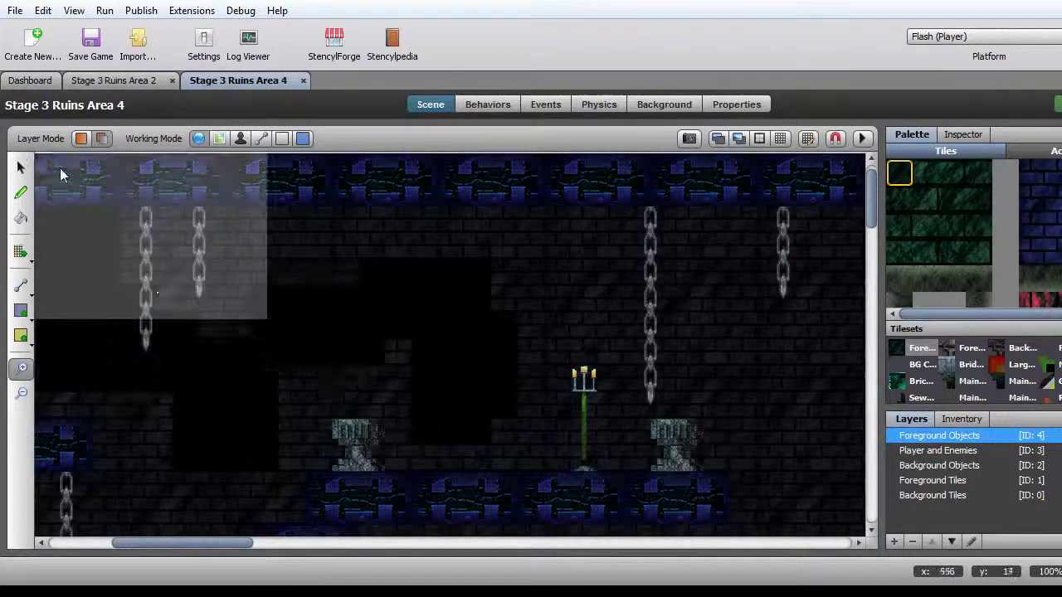
{"action": "left_click", "coordinate": [21, 166]}
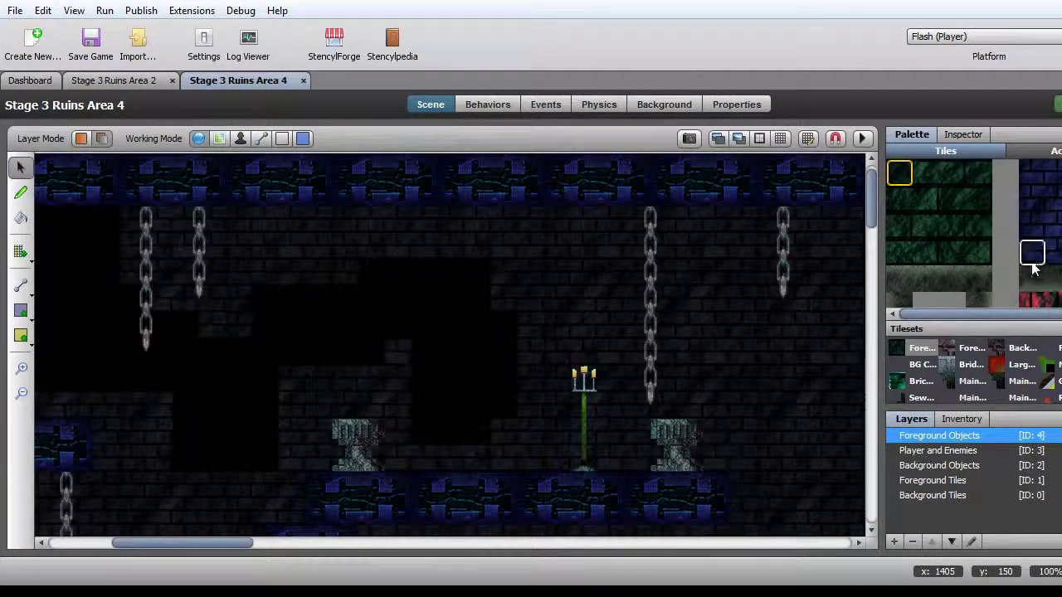
Bring the dark rough brick tiles into view in the tile palette and enlarge the palette area
{"action": "scroll", "coordinate": [1056, 249], "scroll_direction": "down", "scroll_amount": 6}
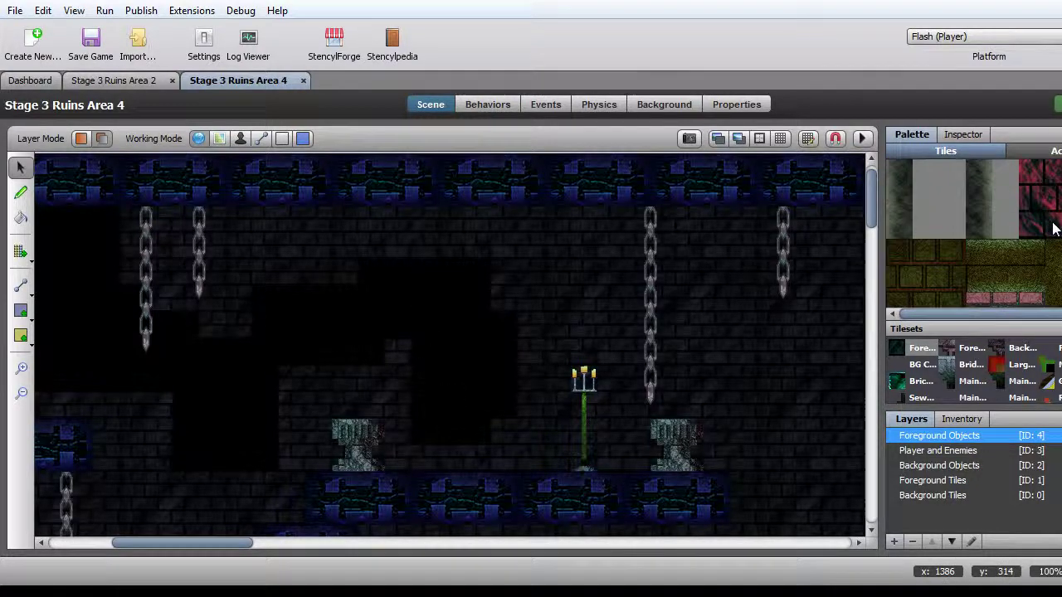
{"action": "scroll", "coordinate": [1055, 231], "scroll_direction": "down", "scroll_amount": 2}
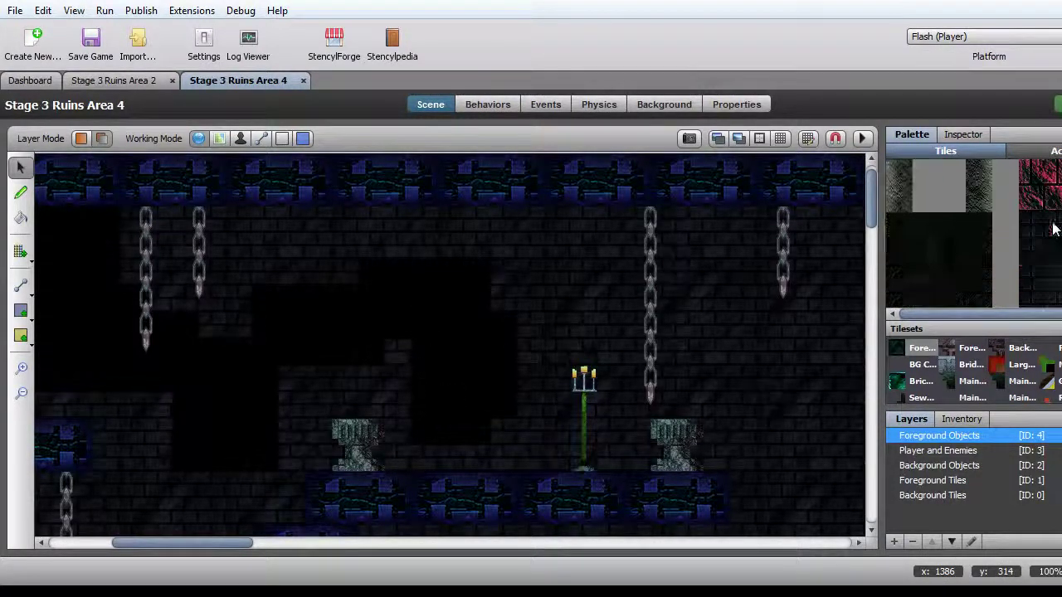
{"action": "left_click_drag", "start_coordinate": [879, 336], "coordinate": [830, 333]}
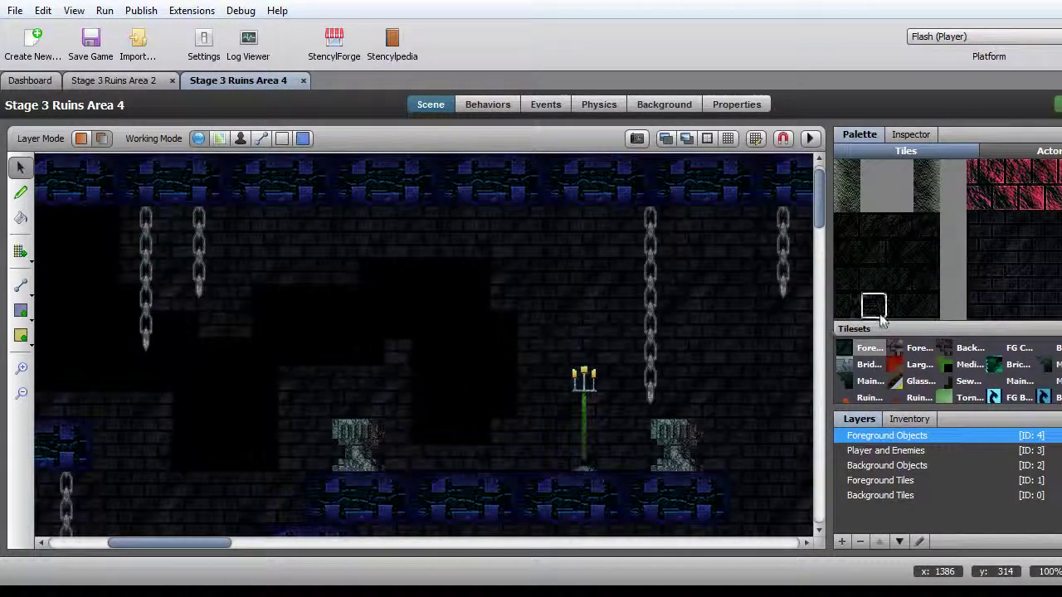
{"action": "left_click_drag", "start_coordinate": [902, 407], "coordinate": [902, 467]}
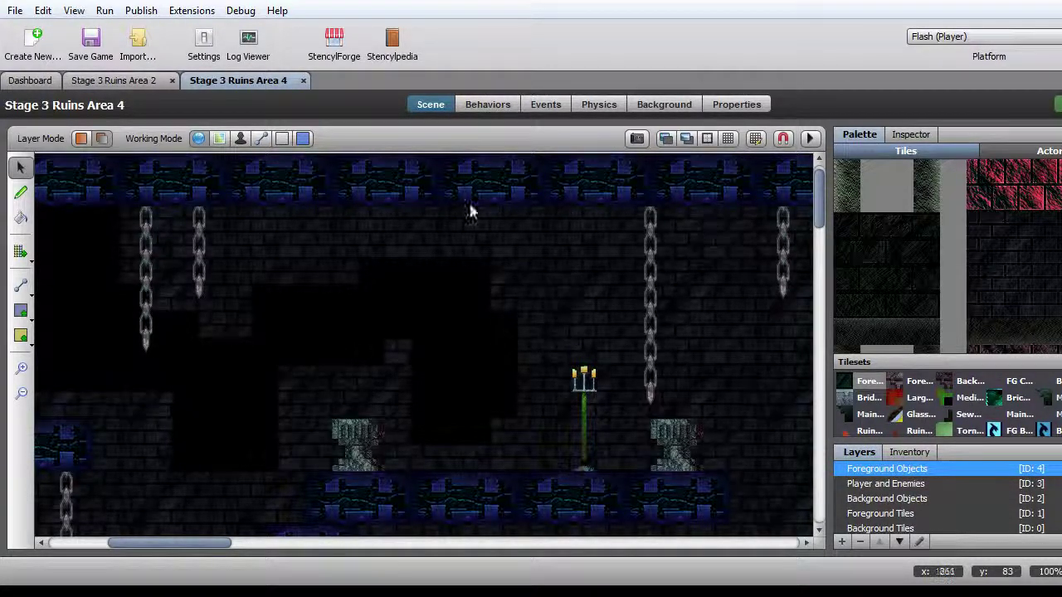
Show Stage 3 Ruins Area 4 from its left edge at 25% zoom and make its Background Tiles layer active
{"action": "left_click_drag", "start_coordinate": [189, 544], "coordinate": [124, 554]}
{"action": "left_click", "coordinate": [22, 393]}
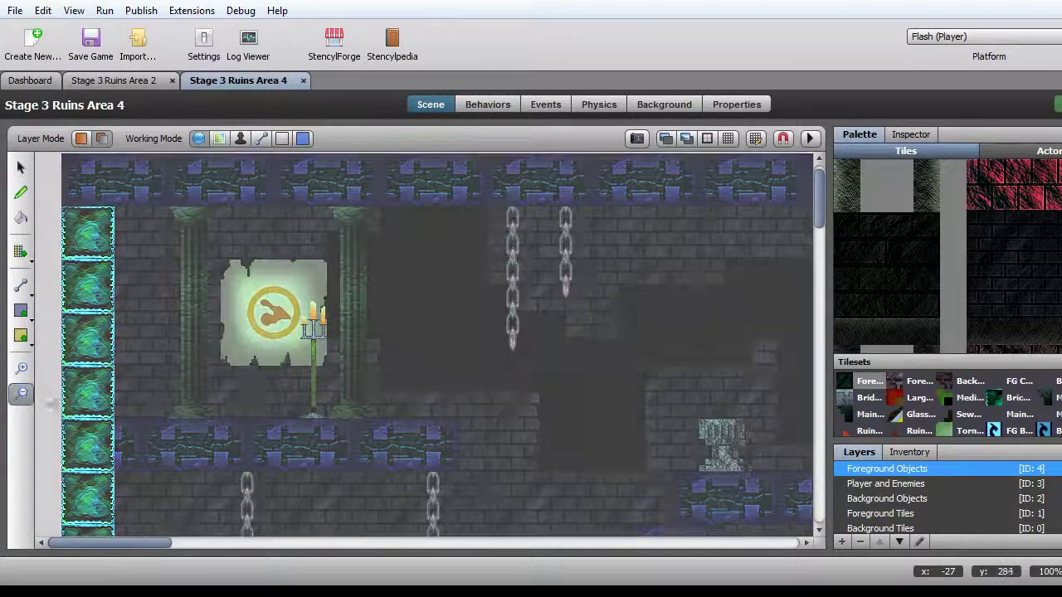
{"action": "scroll", "coordinate": [241, 388], "scroll_direction": "down", "scroll_amount": 2}
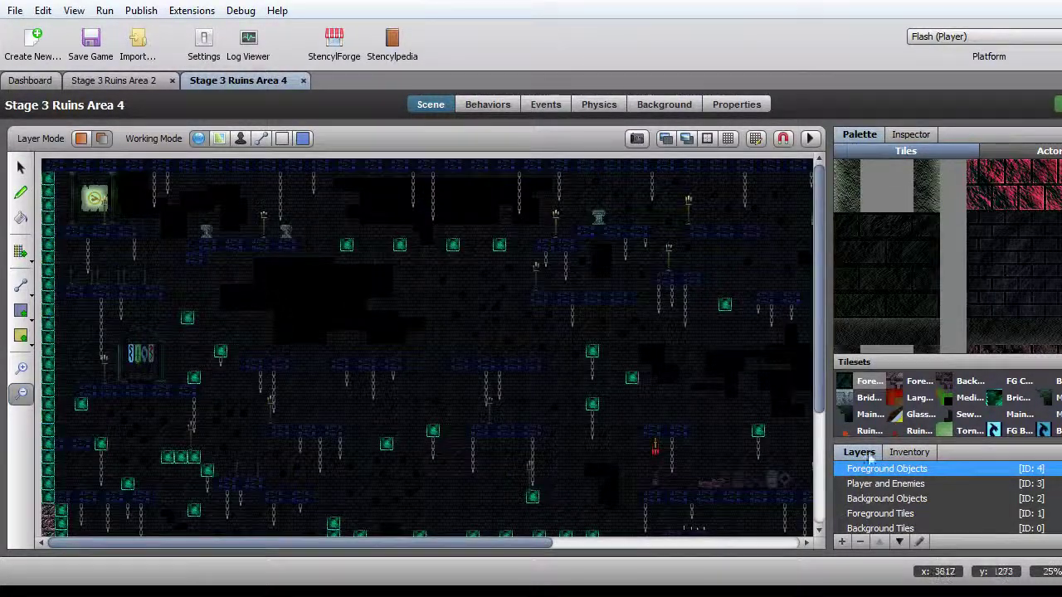
{"action": "key", "text": "Down"}
{"action": "key", "text": "Down"}
{"action": "key", "text": "Down"}
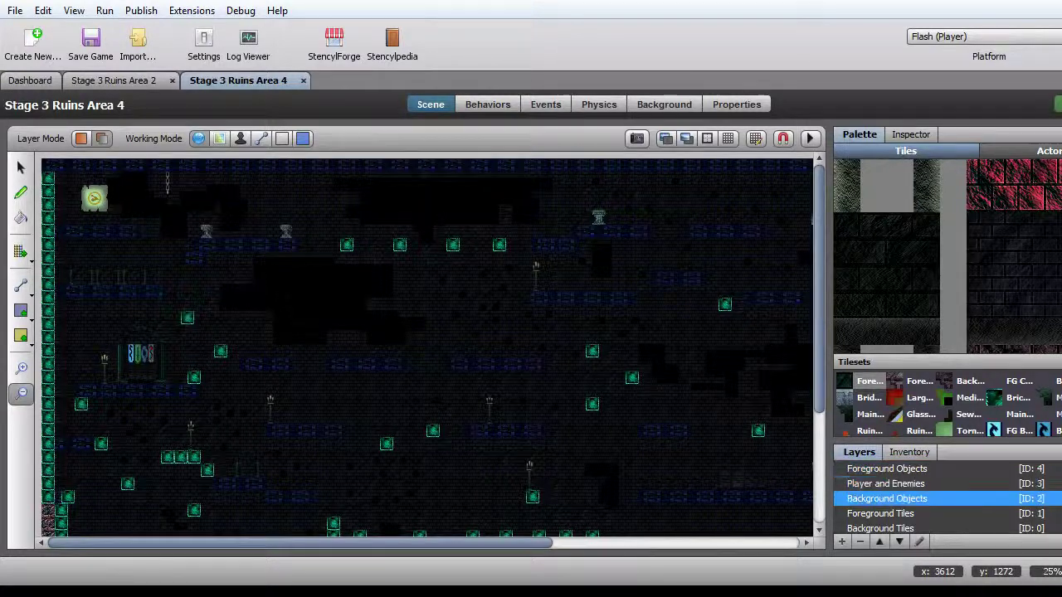
{"action": "left_click", "coordinate": [917, 531]}
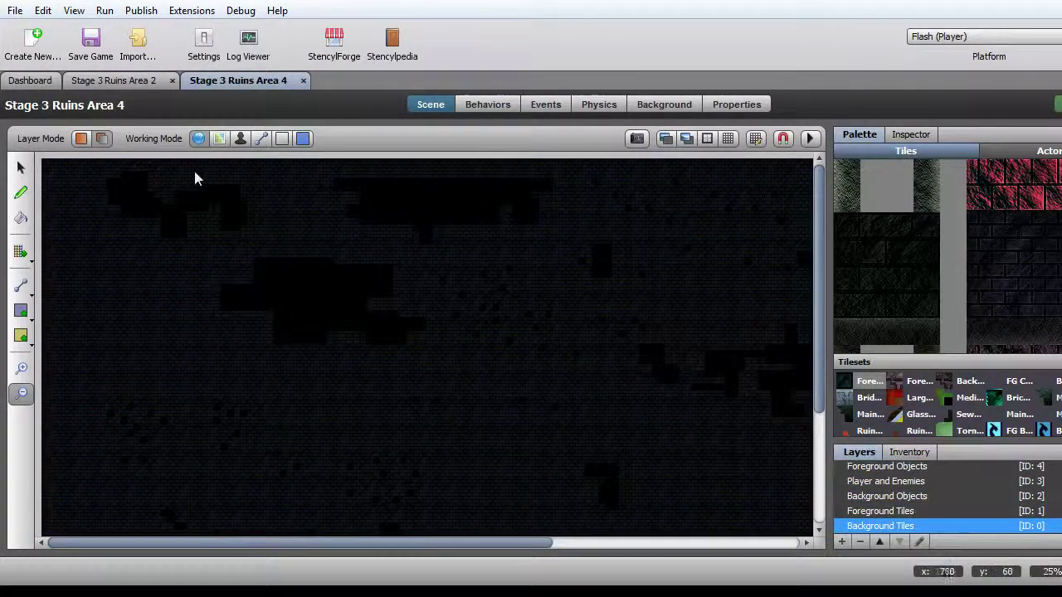
Delete the old brick tiles from Stage 3 Ruins Area 4's Background Tiles layer, working from the upper part downward
{"action": "left_click", "coordinate": [20, 167]}
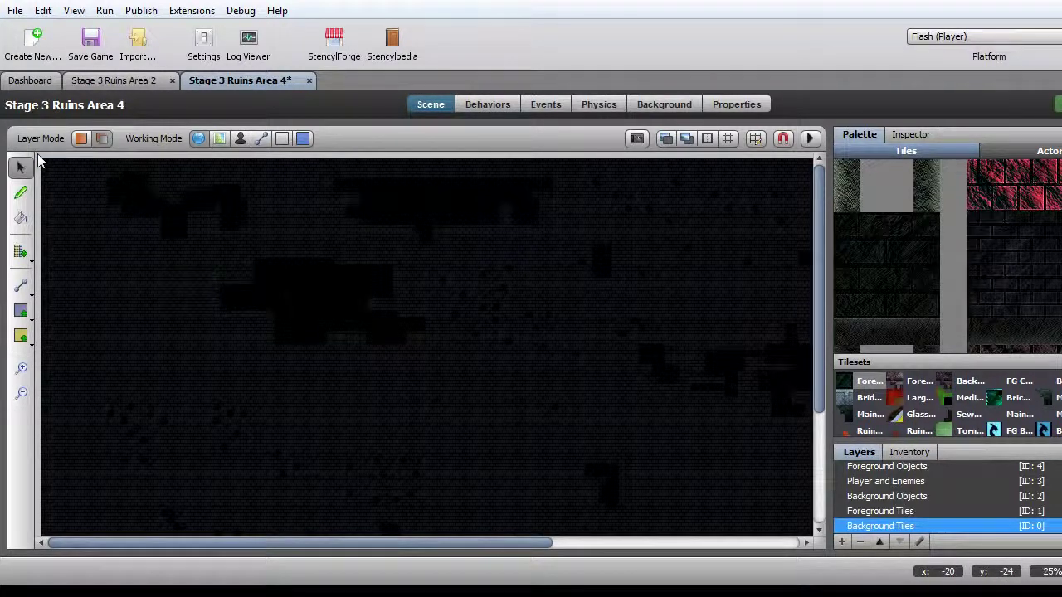
{"action": "left_click_drag", "start_coordinate": [40, 154], "coordinate": [572, 492]}
{"action": "key", "text": "Delete"}
{"action": "left_click_drag", "start_coordinate": [522, 172], "coordinate": [896, 505]}
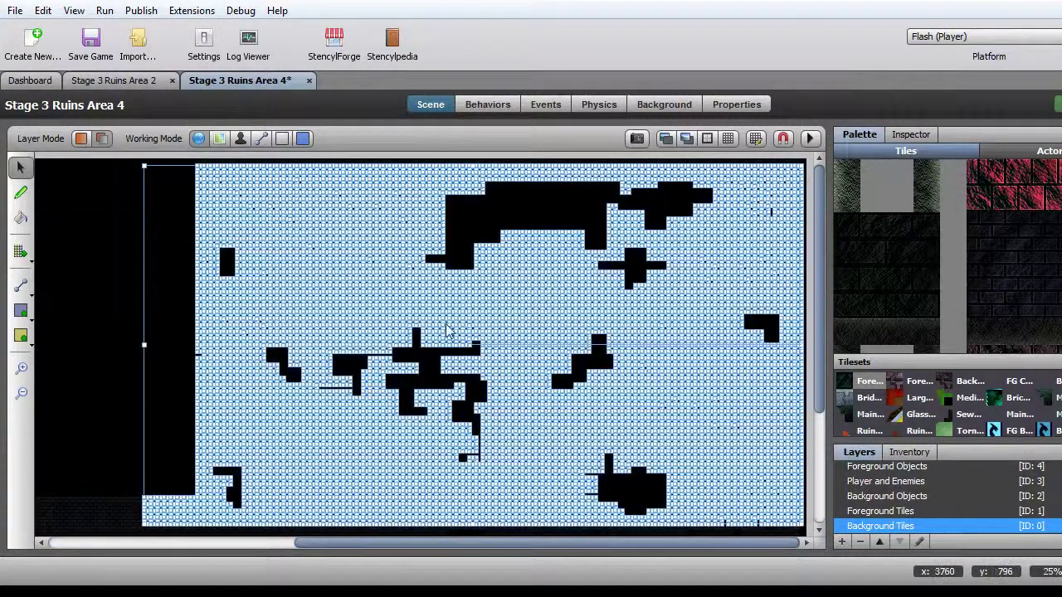
{"action": "key", "text": "Delete"}
{"action": "left_click_drag", "start_coordinate": [178, 225], "coordinate": [863, 112]}
{"action": "scroll", "coordinate": [378, 342], "scroll_direction": "down", "scroll_amount": 3}
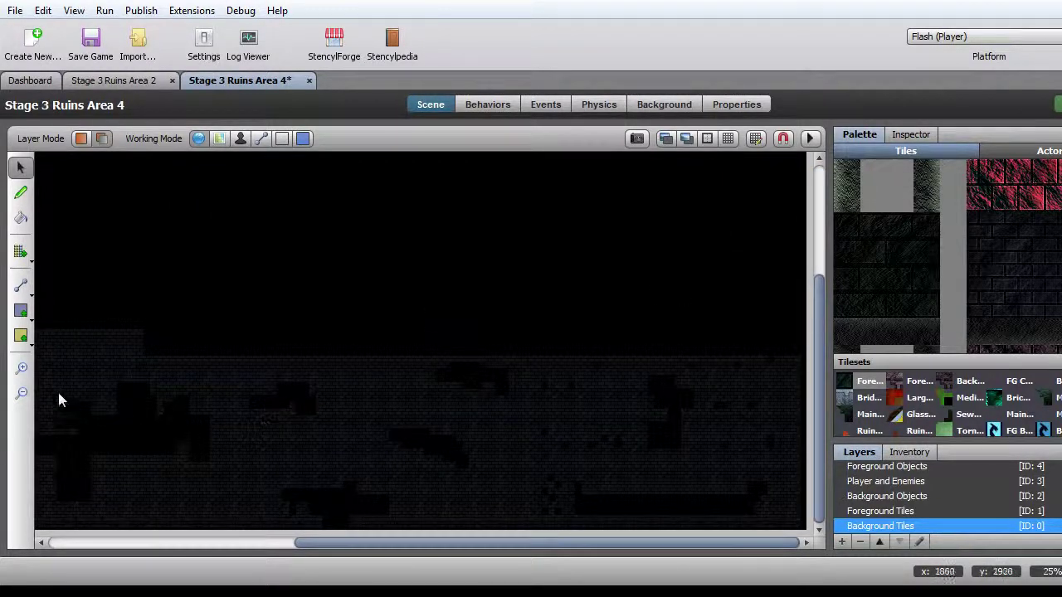
{"action": "left_click", "coordinate": [21, 367]}
{"action": "left_click", "coordinate": [207, 384]}
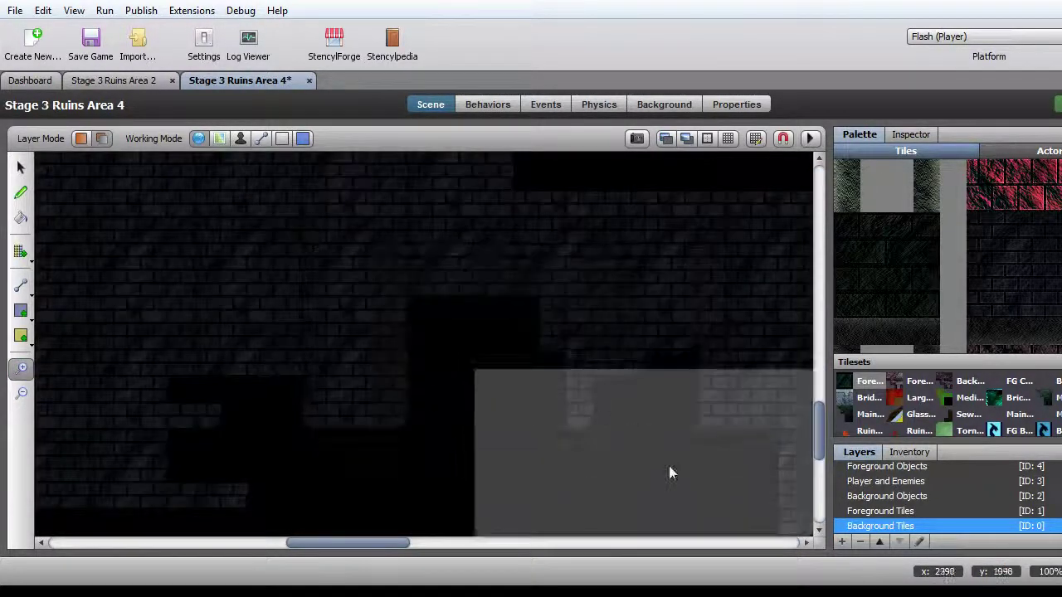